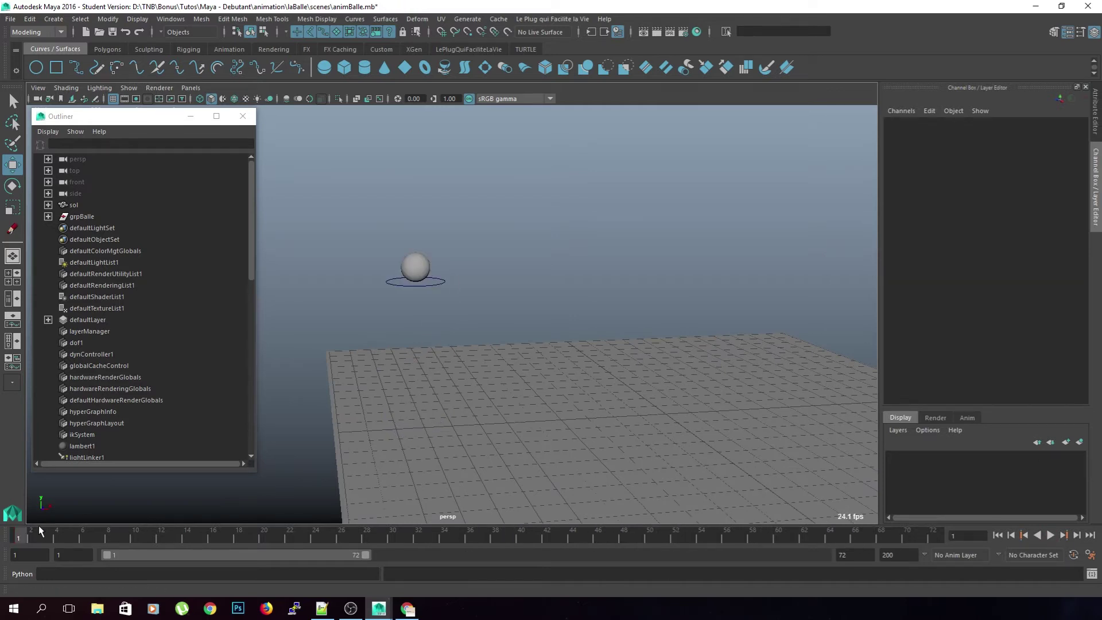
drag(40, 531, 17, 537)
click(424, 383)
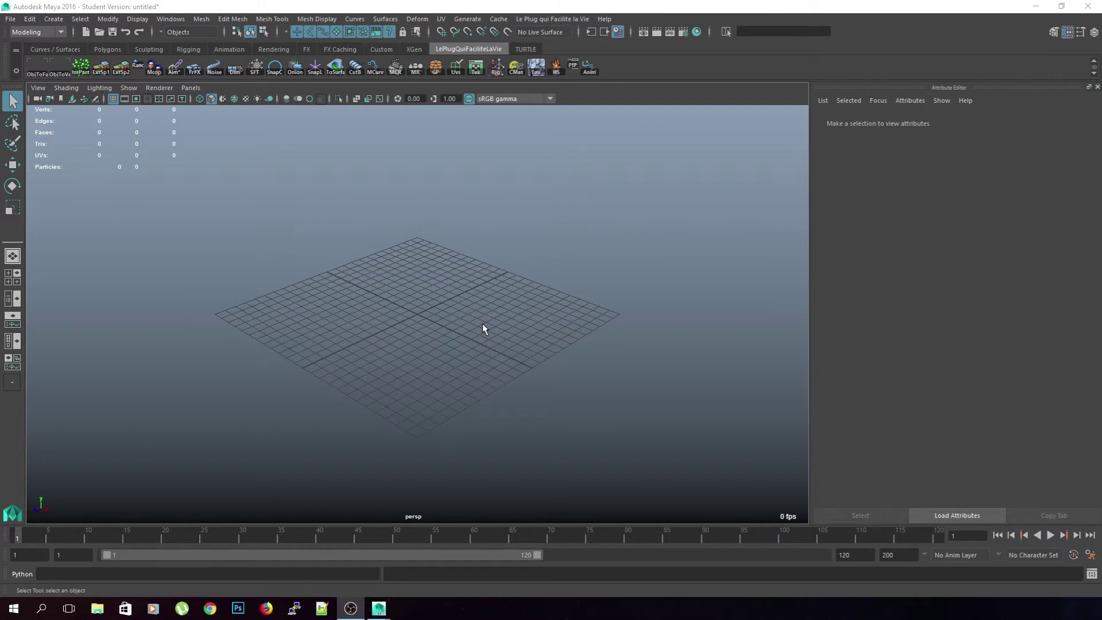
Step: Create a polygon plane covering the whole grid as the ground
scroll(367, 367, up, 2)
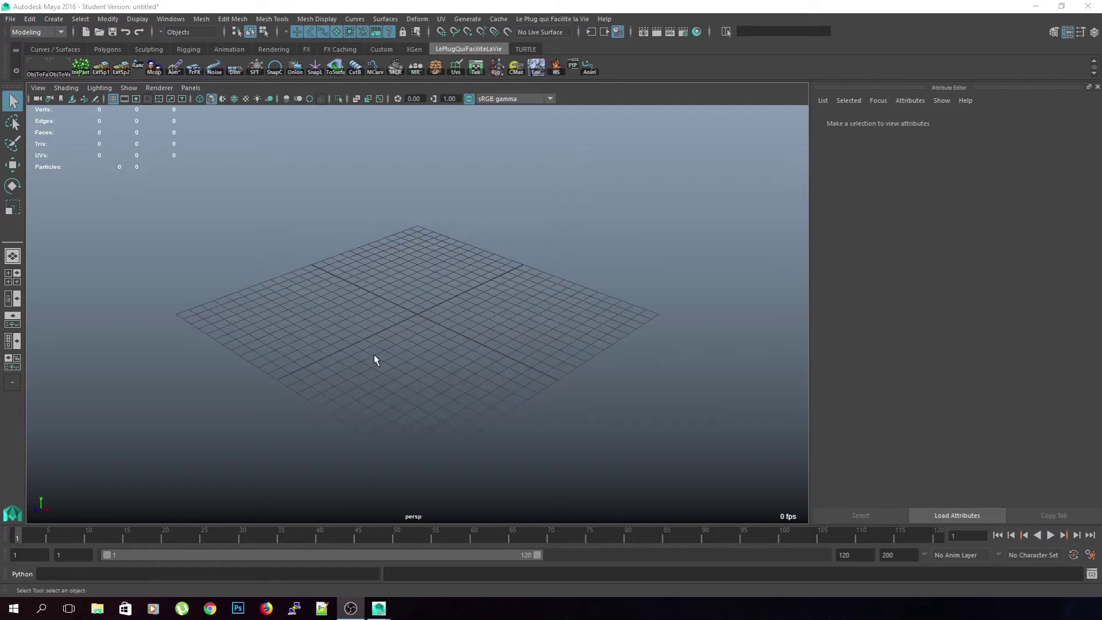
shift+right_click(377, 343)
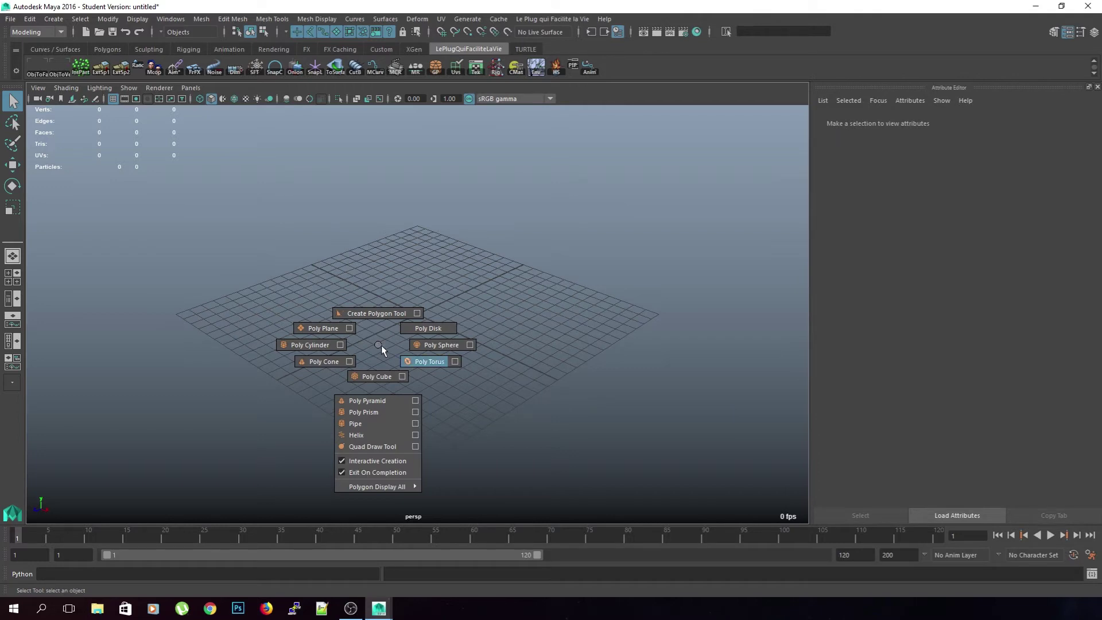
click(335, 329)
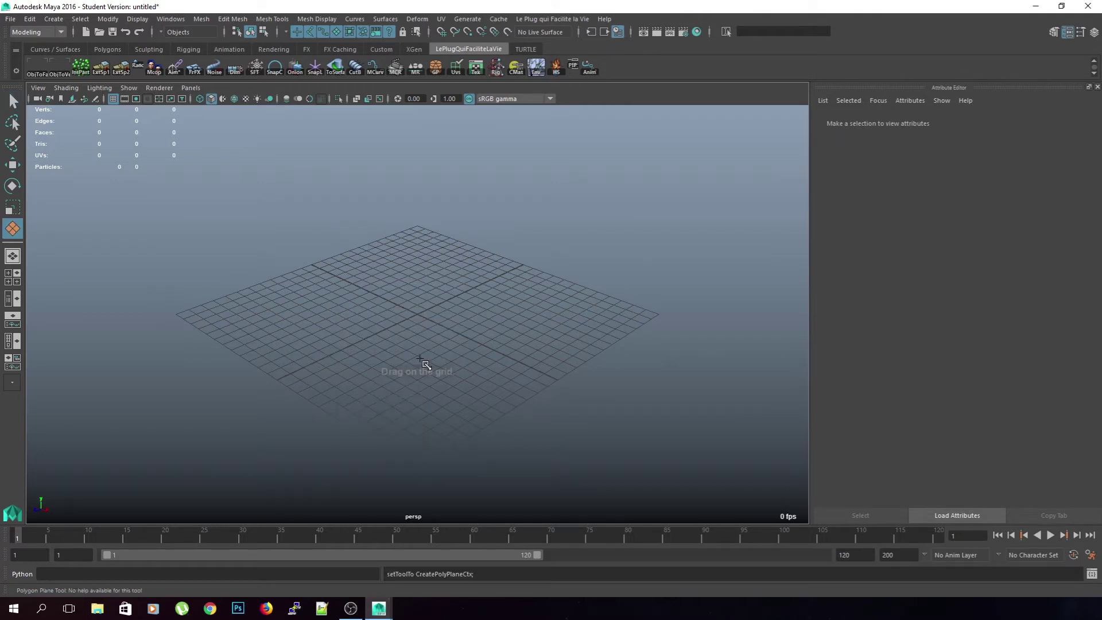
shift+right_click(422, 330)
drag(174, 314, 661, 314)
key(q)
click(676, 281)
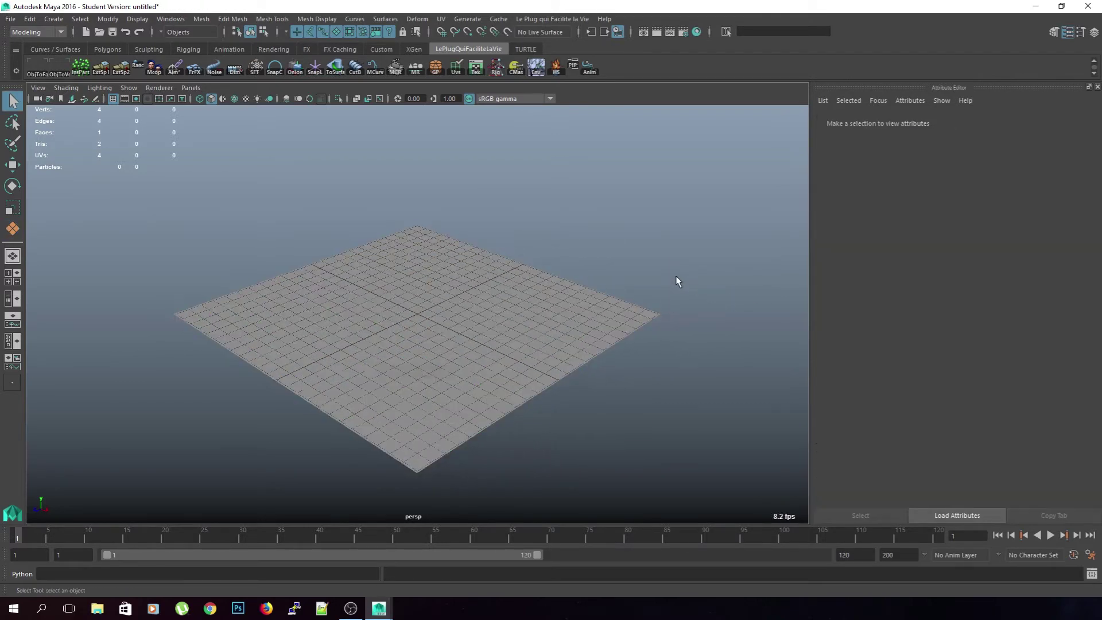
Step: Create a small polygon sphere at the centre of the ground plane and select it
shift+right_drag(398, 330, 459, 332)
drag(418, 313, 425, 315)
click(588, 421)
scroll(453, 378, up, 5)
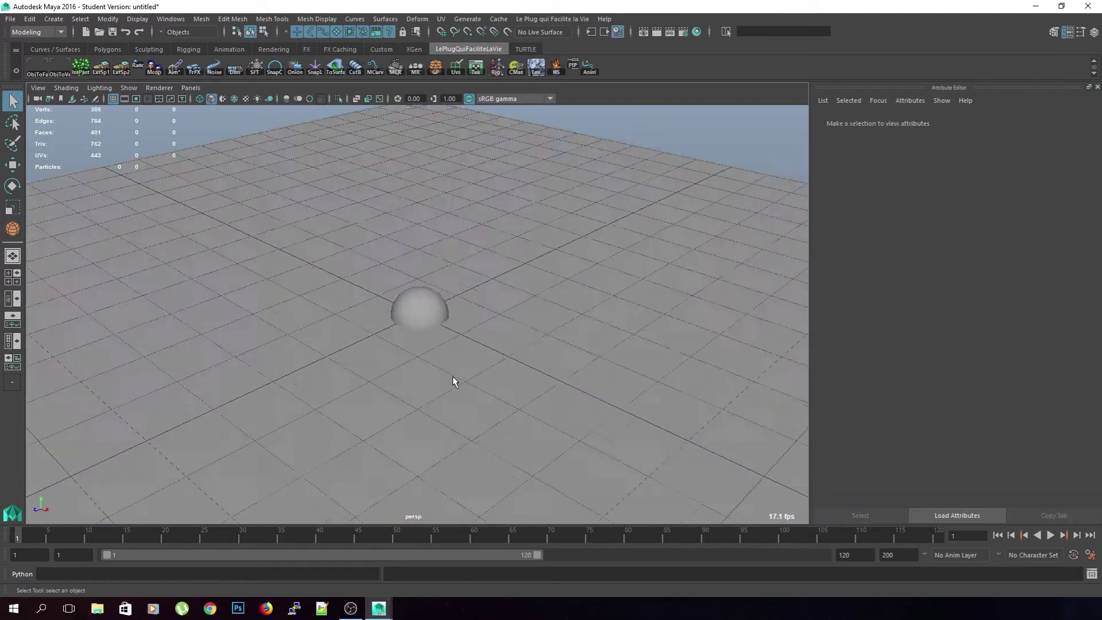
click(429, 327)
key(w)
alt+drag(431, 257, 503, 287)
key(ctrl+z)
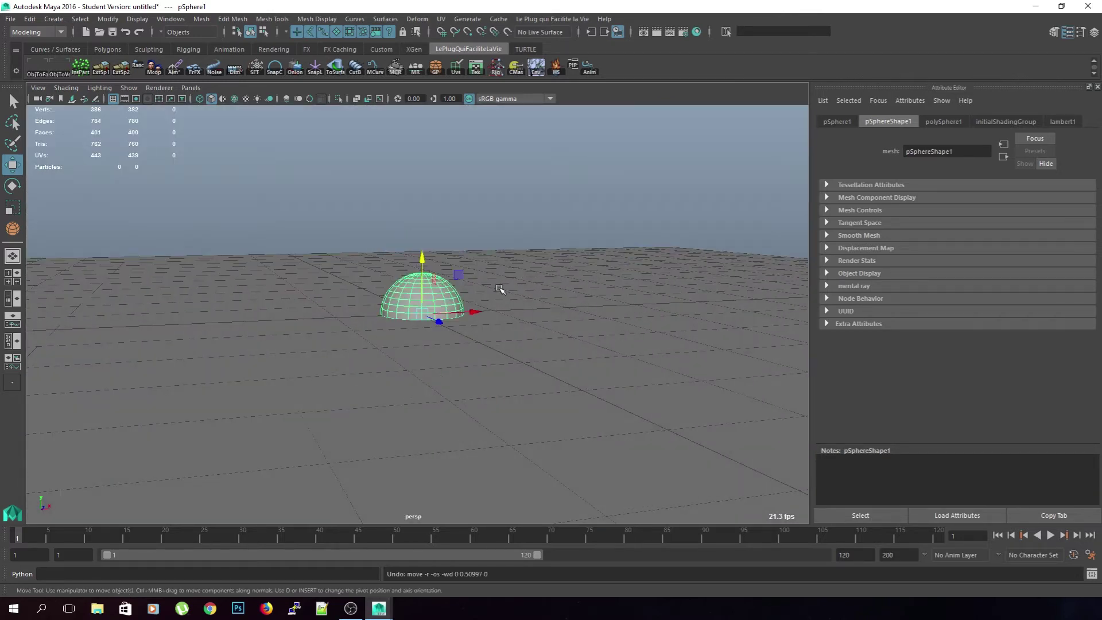
Step: Set the sphere's Translate X and Translate Z to 0 so that it sits exactly at the origin
click(837, 122)
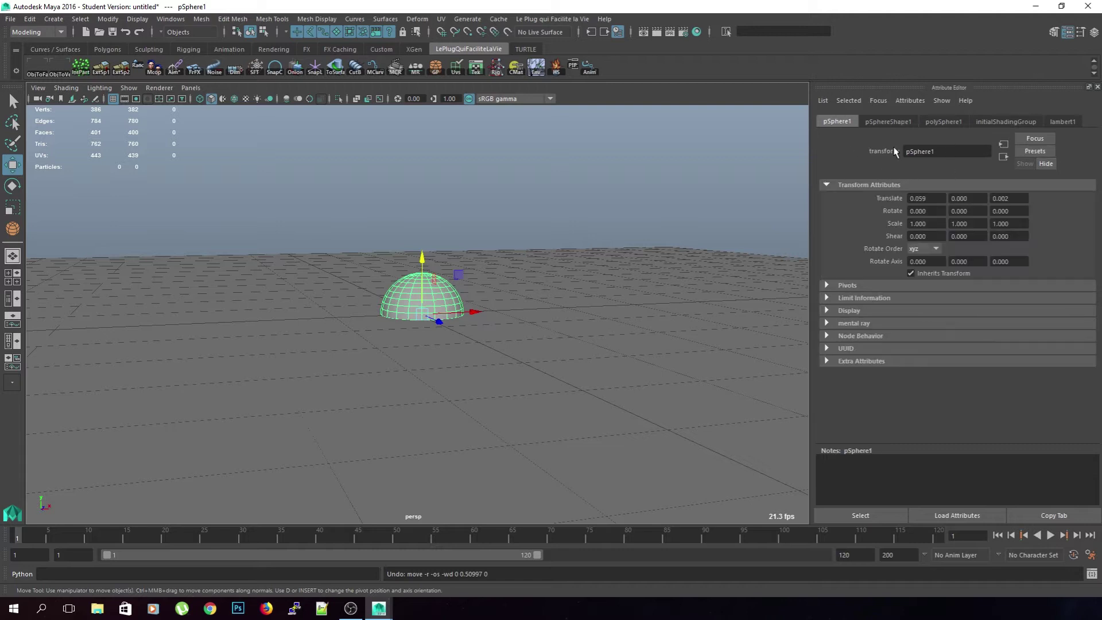
double_click(925, 199)
text(0)
key(Return)
double_click(1014, 198)
text(0)
key(Return)
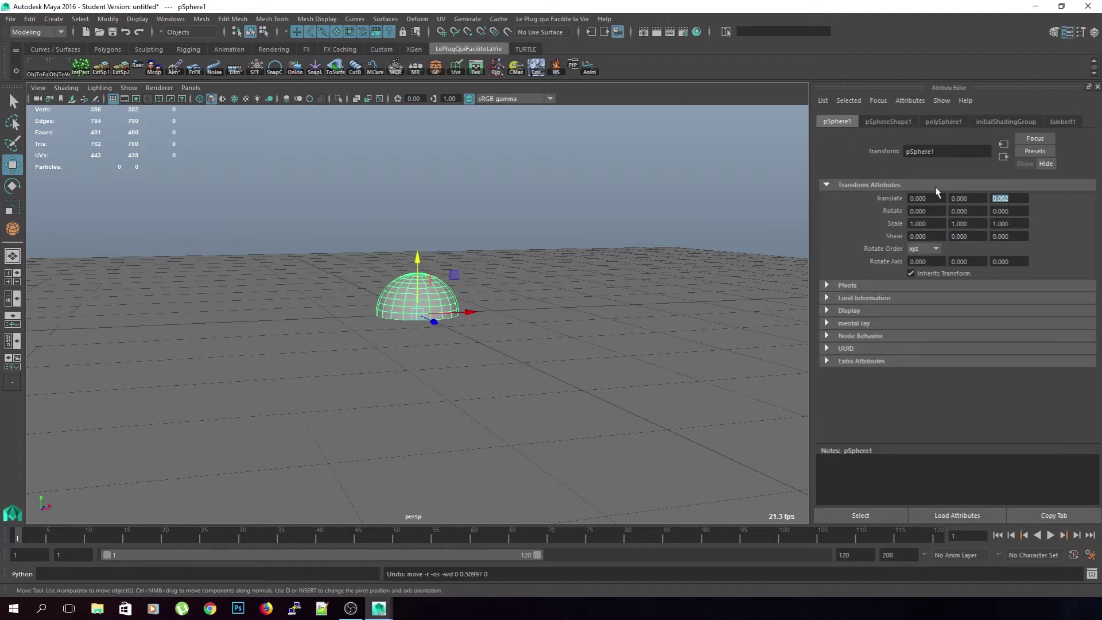
Step: Switch from the Attribute Editor to the Channel Box and delete the sphere's construction history
click(571, 186)
key(ctrl+a)
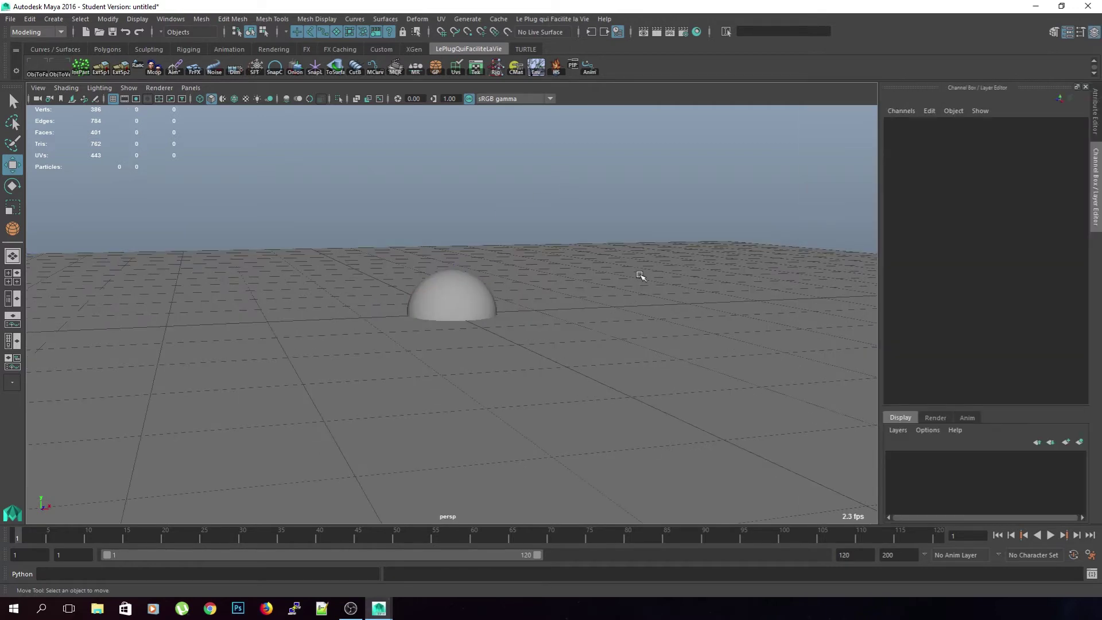
click(458, 304)
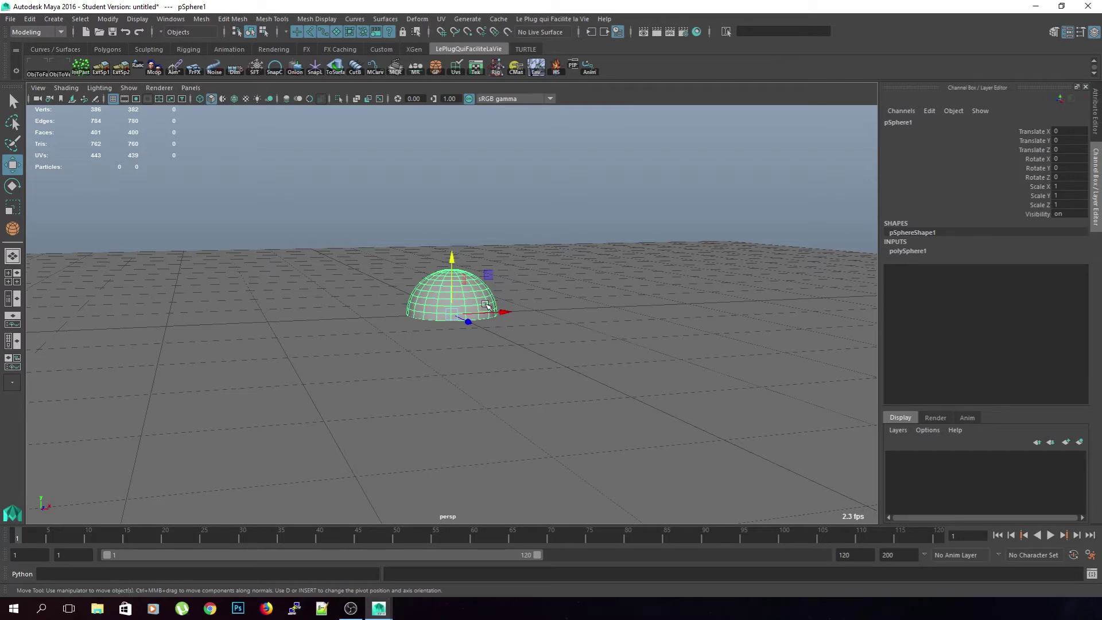
key(alt+shift+d)
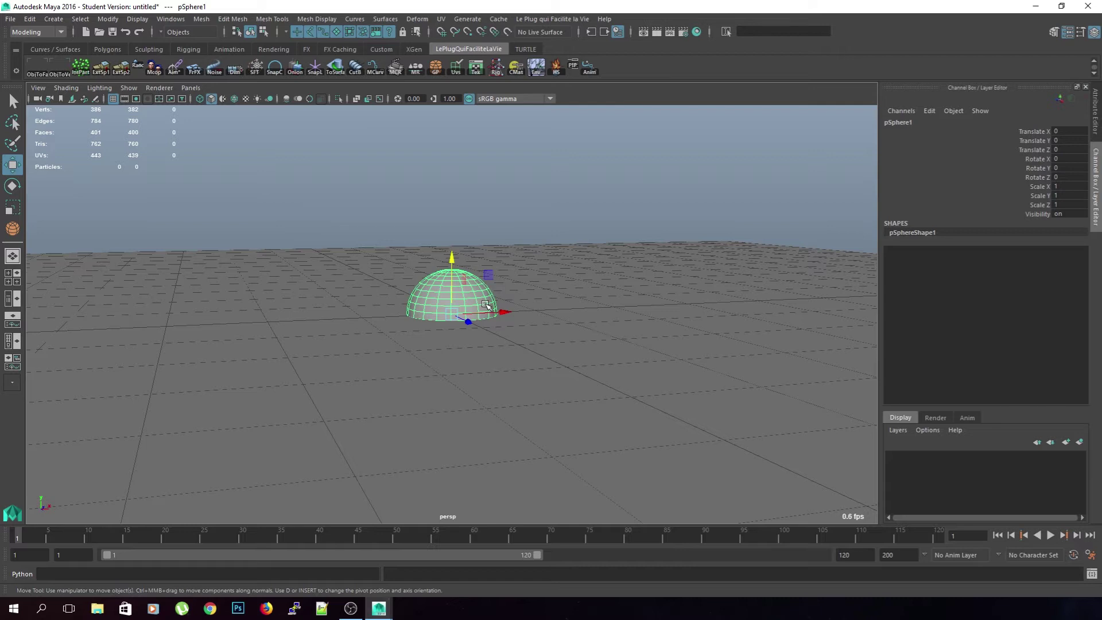
Step: Hide the ground plane and open the Outliner
click(566, 417)
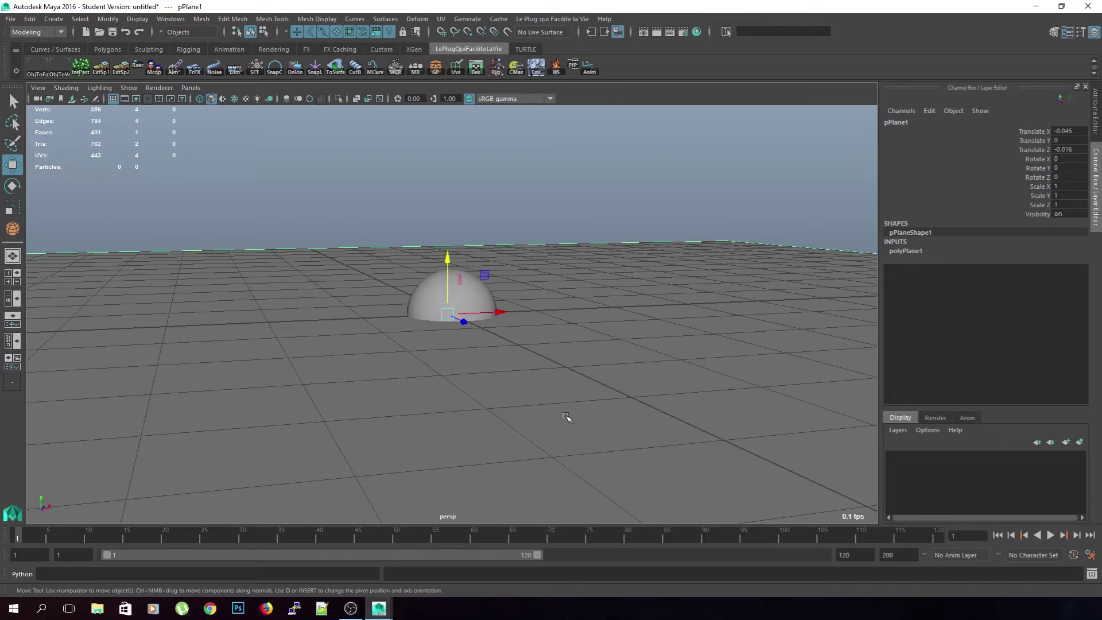
key(ctrl+h)
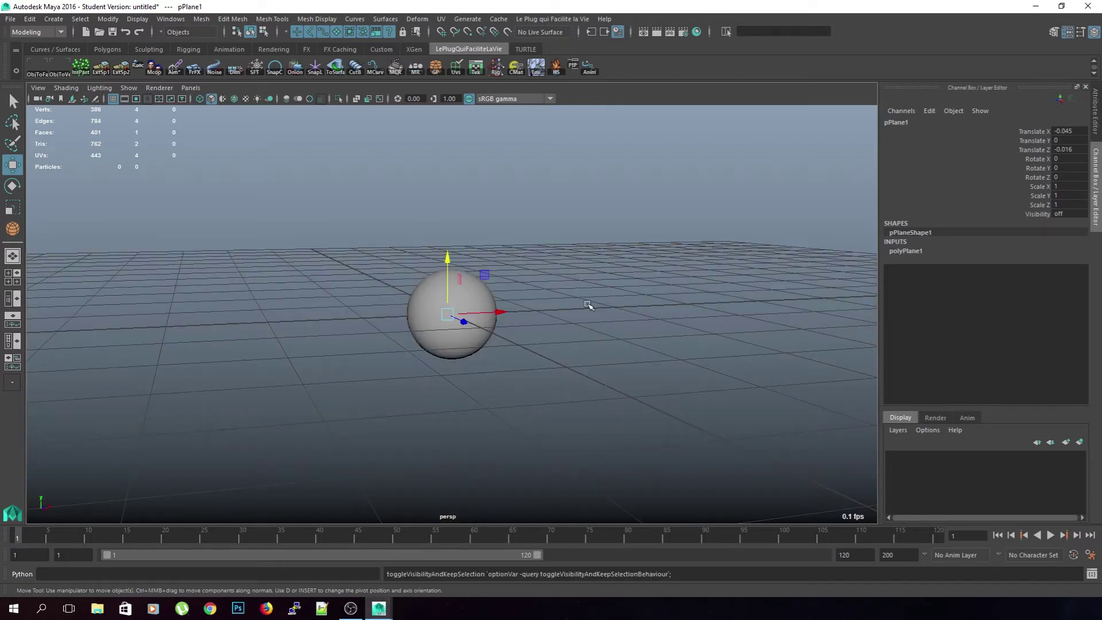
click(172, 20)
click(194, 120)
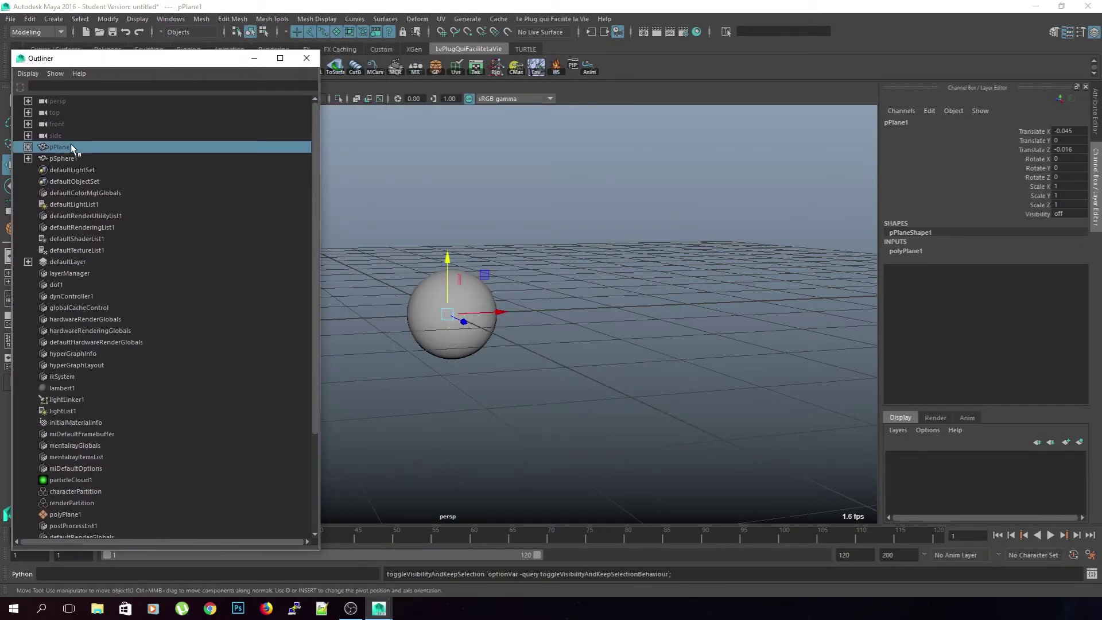
Step: Rename the plane sol and the sphere msh_balle
double_click(70, 143)
text(sol)
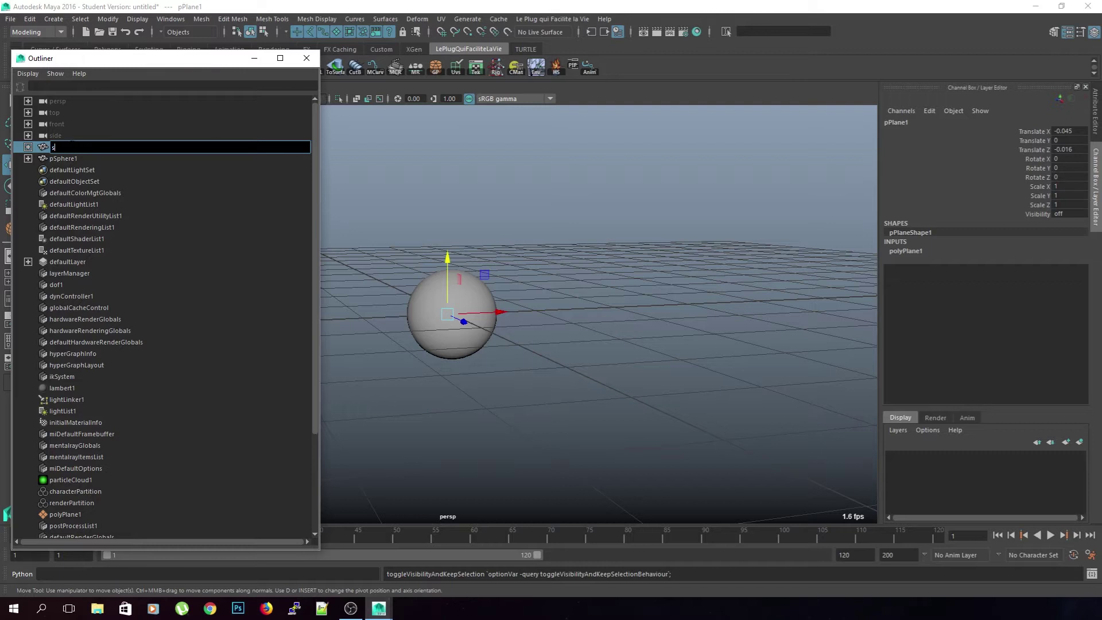
key(Return)
double_click(65, 159)
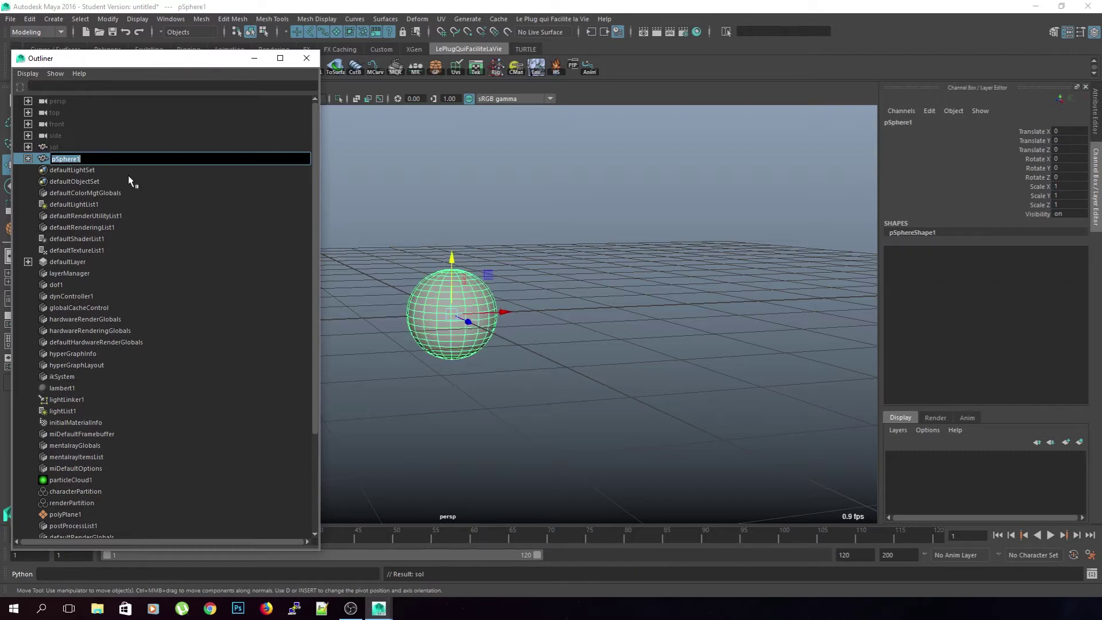
text(msh_balle)
key(Return)
Step: Create a NURBS circle around the ball at the origin and rename it ctl_balle
click(551, 217)
alt+middle_drag(551, 220, 626, 227)
drag(226, 63, 222, 166)
click(69, 49)
click(37, 69)
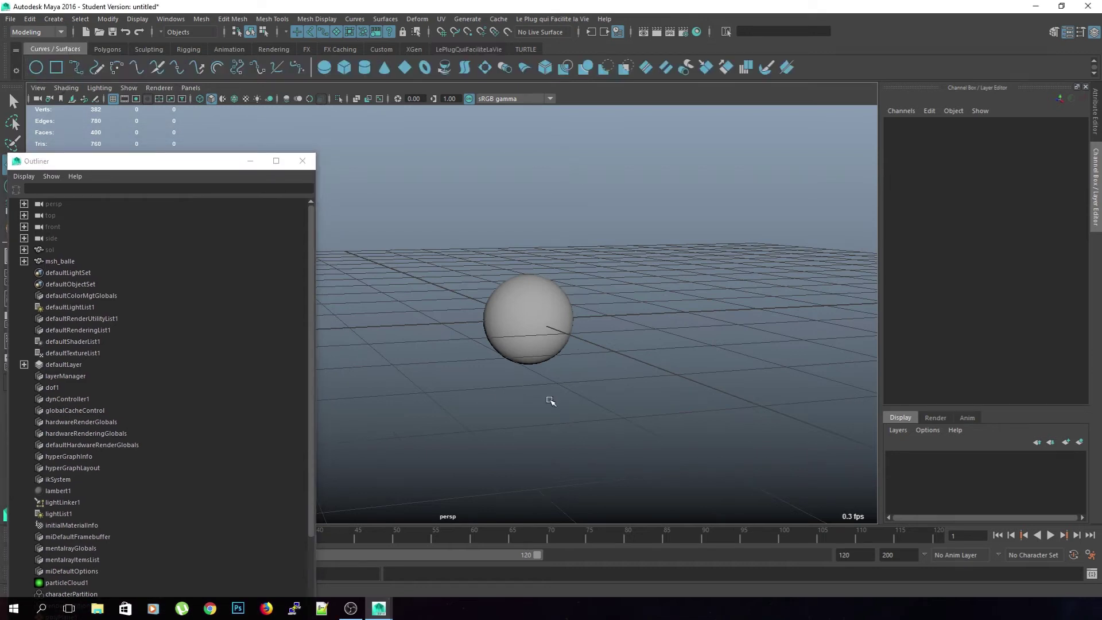
click(77, 283)
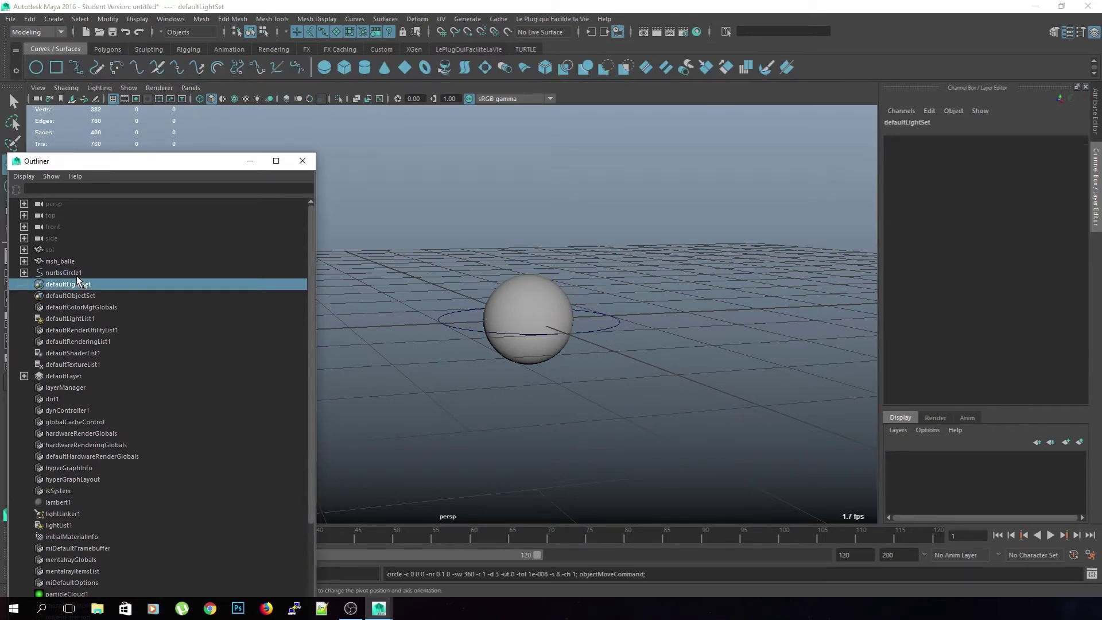
double_click(77, 273)
text(ctl_)
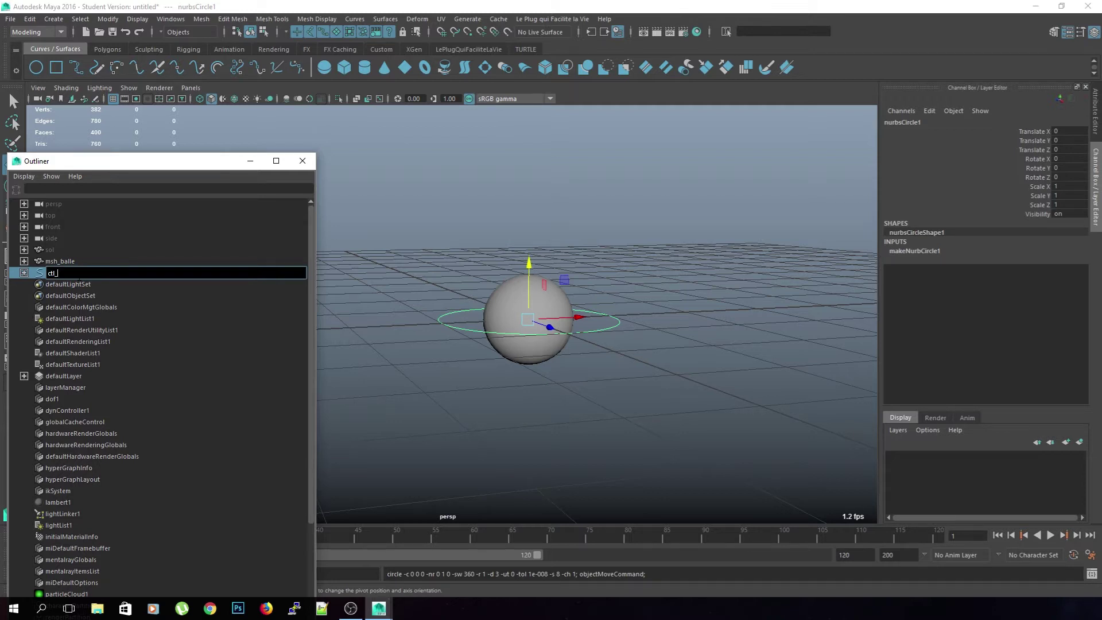
text(balle)
key(Return)
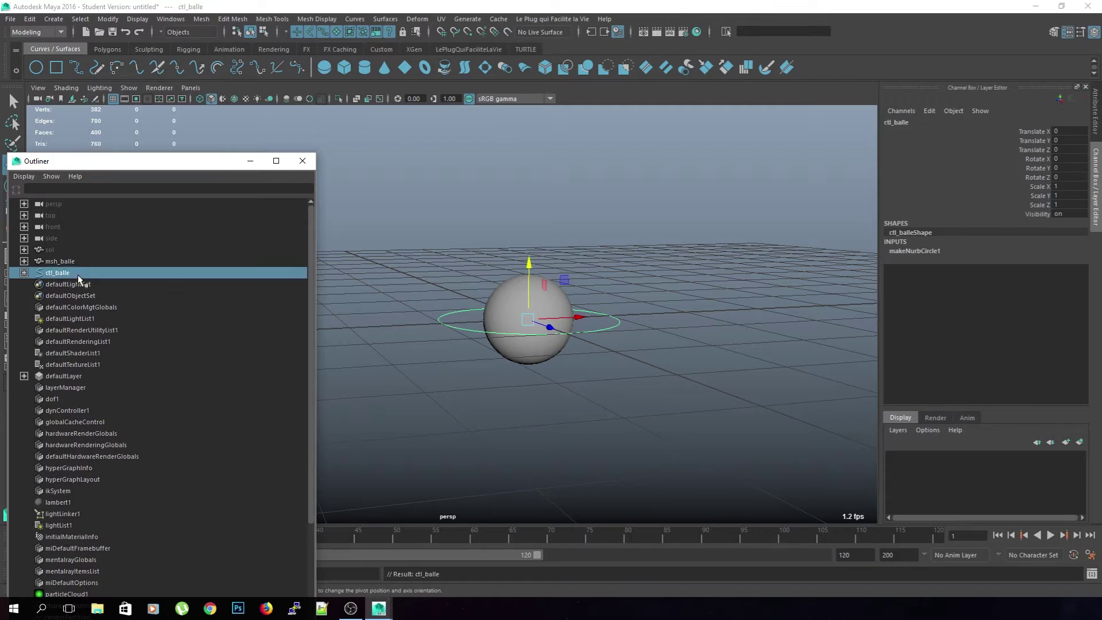
Step: Show wireframe on shaded in the viewport to reveal the vertices at the underside of msh_balle
click(101, 262)
click(98, 272)
click(546, 353)
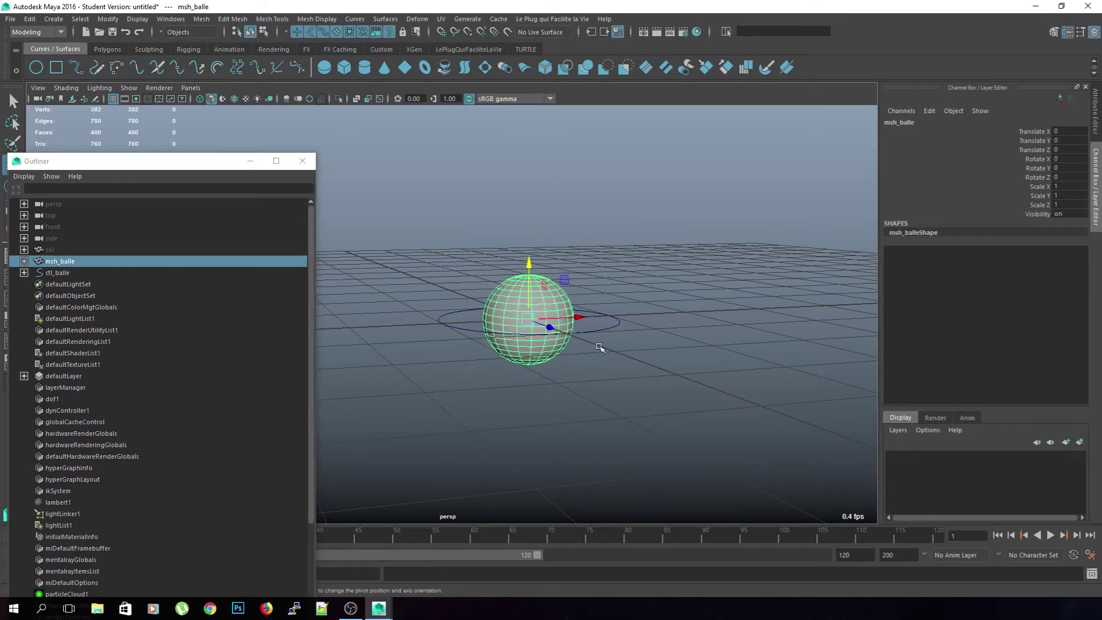
scroll(567, 371, up, 3)
alt+middle_drag(568, 380, 544, 325)
scroll(542, 328, up, 5)
alt+drag(531, 370, 517, 322)
click(446, 236)
click(421, 227)
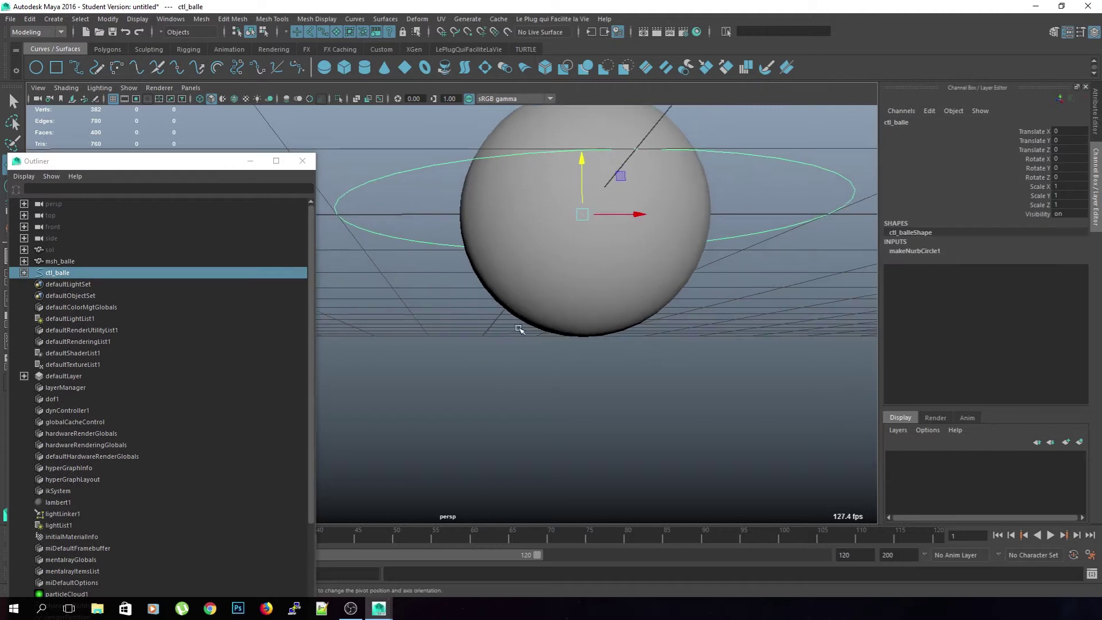
click(581, 331)
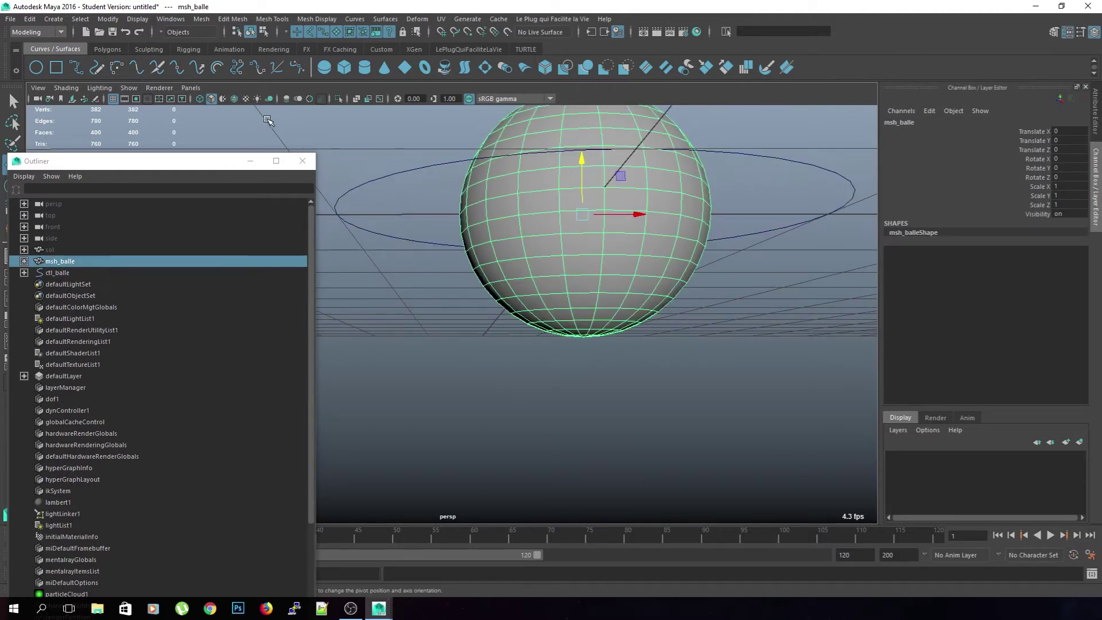
click(234, 99)
Step: Snap the ctl_balle circle straight down to the ball's lowest vertex, at Translate Y of about -0.494
click(336, 193)
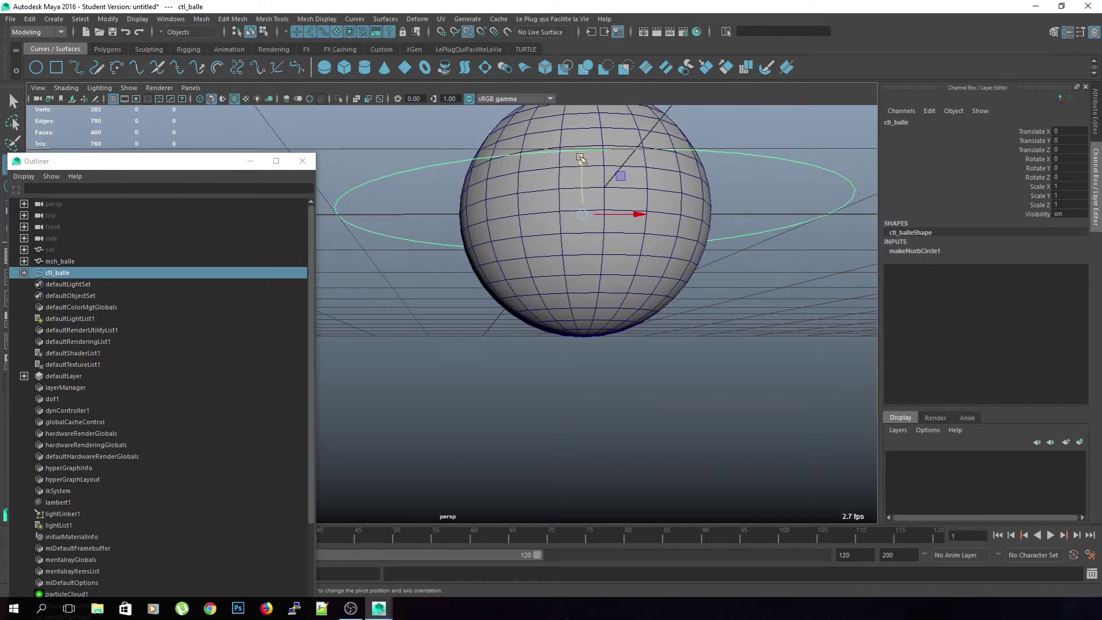
drag(581, 158, 611, 384)
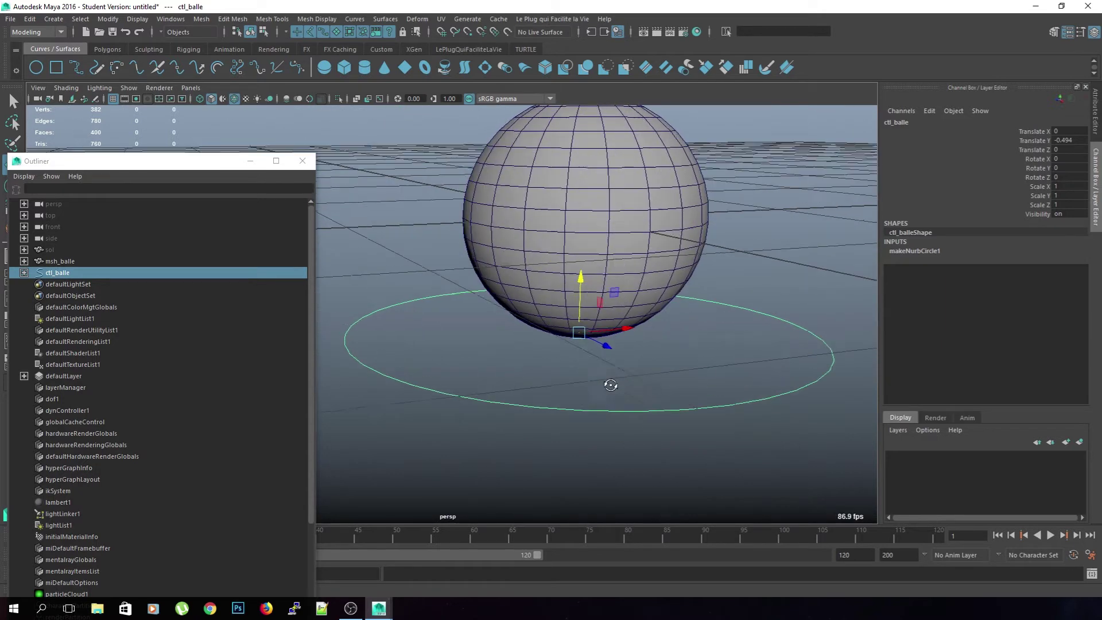
click(701, 423)
alt+right_drag(701, 423, 587, 357)
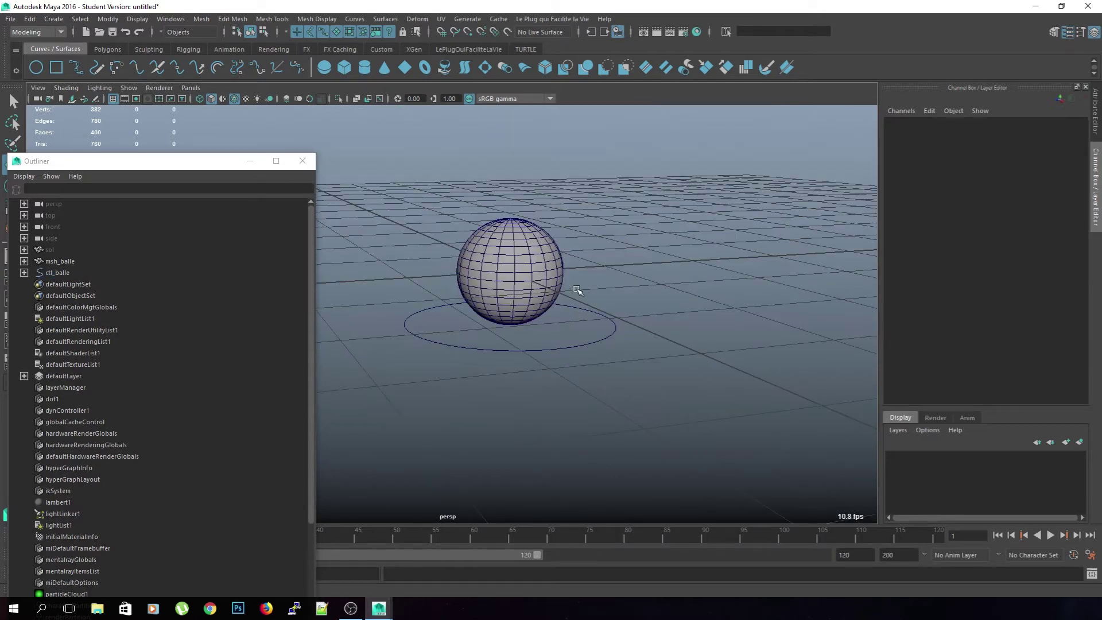
Step: Parent msh_balle under ctl_balle in the Outliner and select the control
click(534, 299)
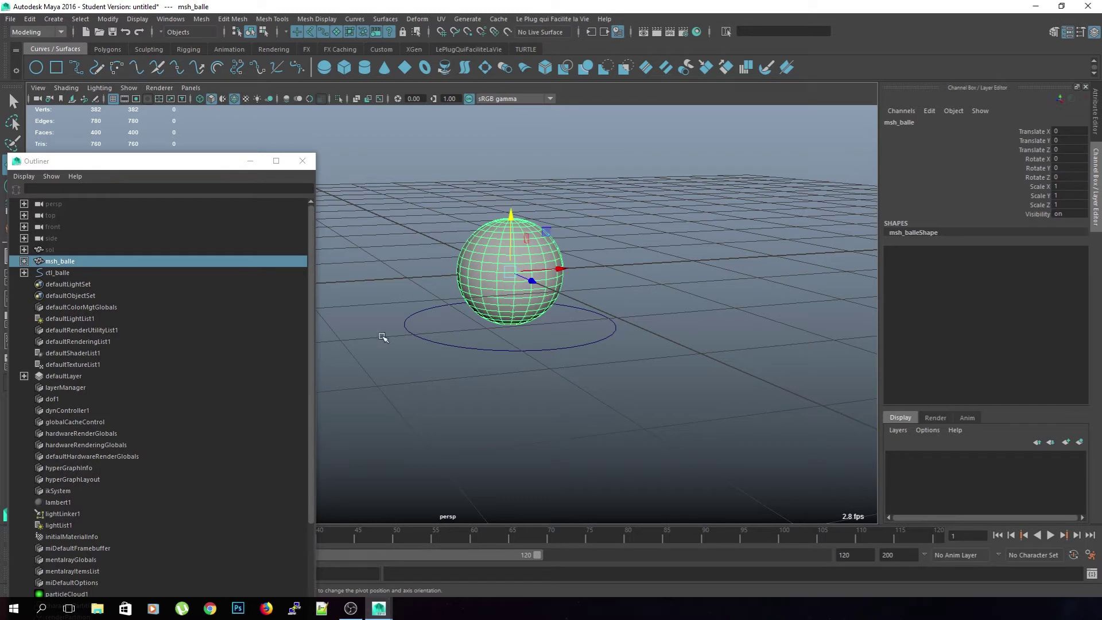
click(63, 272)
click(71, 262)
middle_drag(71, 262, 71, 270)
click(76, 262)
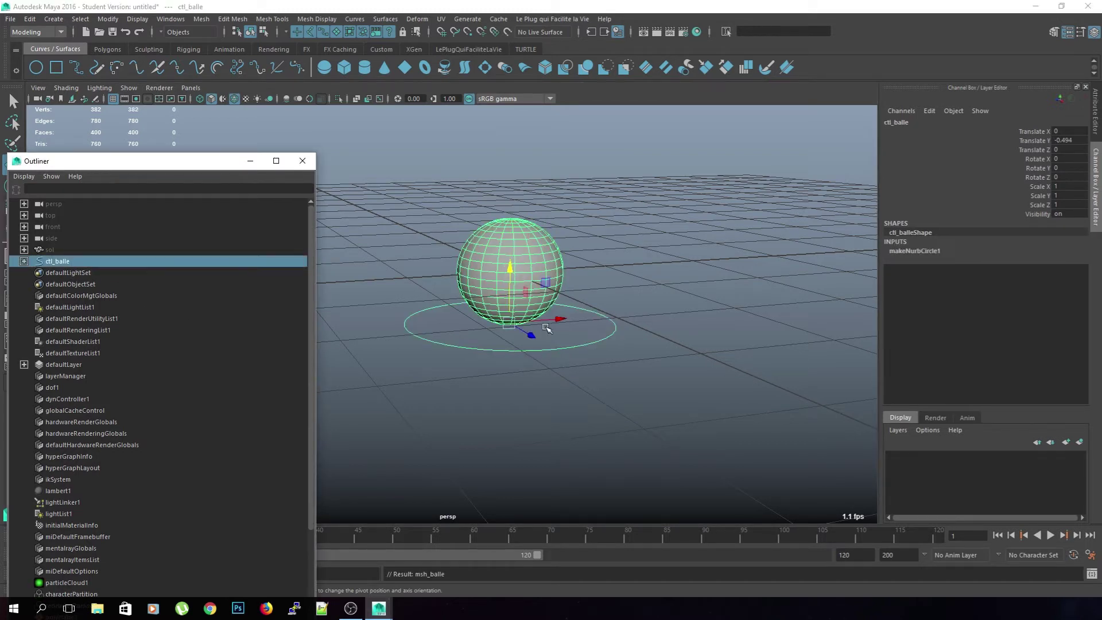
Step: Try squashing the ball by scaling ctl_balle down vertically, and undo the scaling
key(r)
drag(510, 270, 490, 308)
key(ctrl+z)
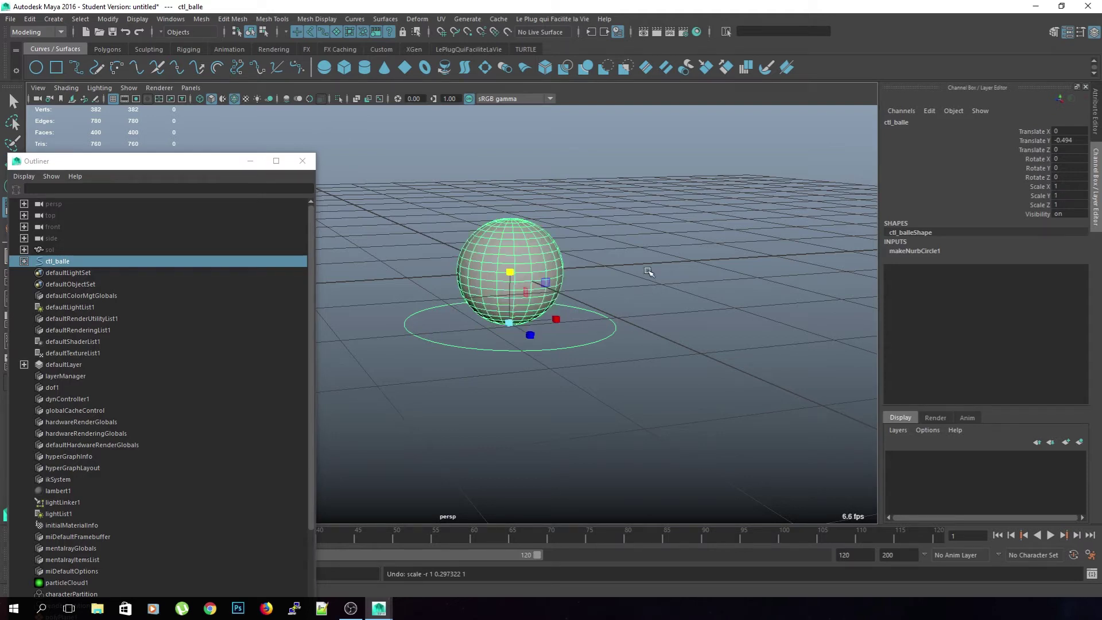
click(625, 361)
key(ctrl+z)
mouse_move(625, 396)
alt+mouse_down()
mouse_move(642, 390)
mouse_move(635, 396)
alt+mouse_up()
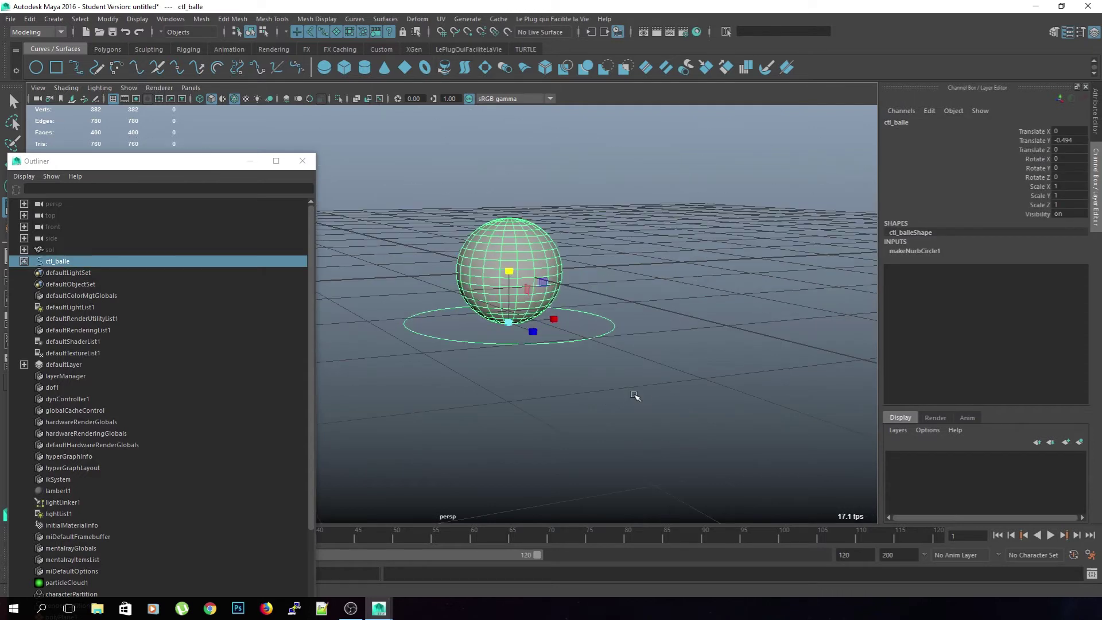
Step: Freeze the transformations of ctl_balle with its child ball and delete their construction history
click(536, 228)
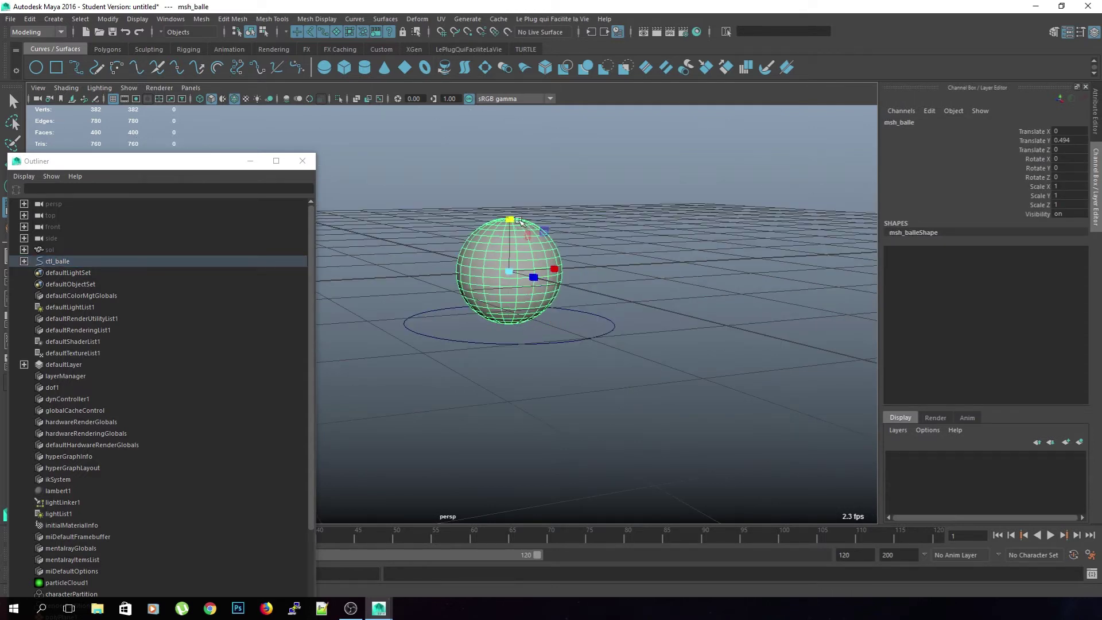
click(599, 343)
drag(575, 333, 591, 390)
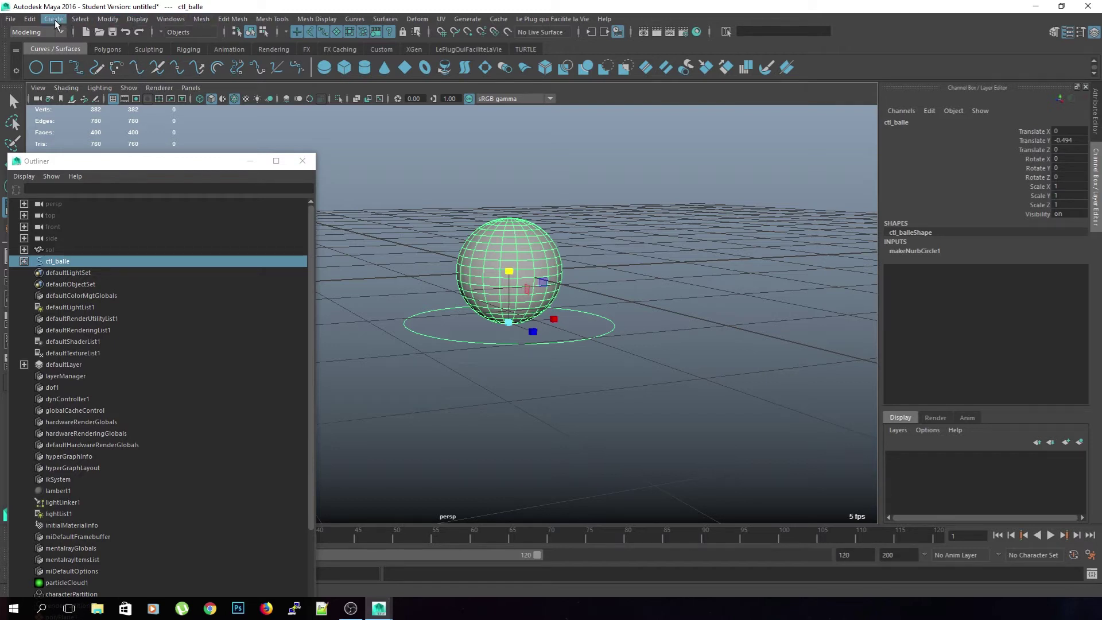
click(107, 22)
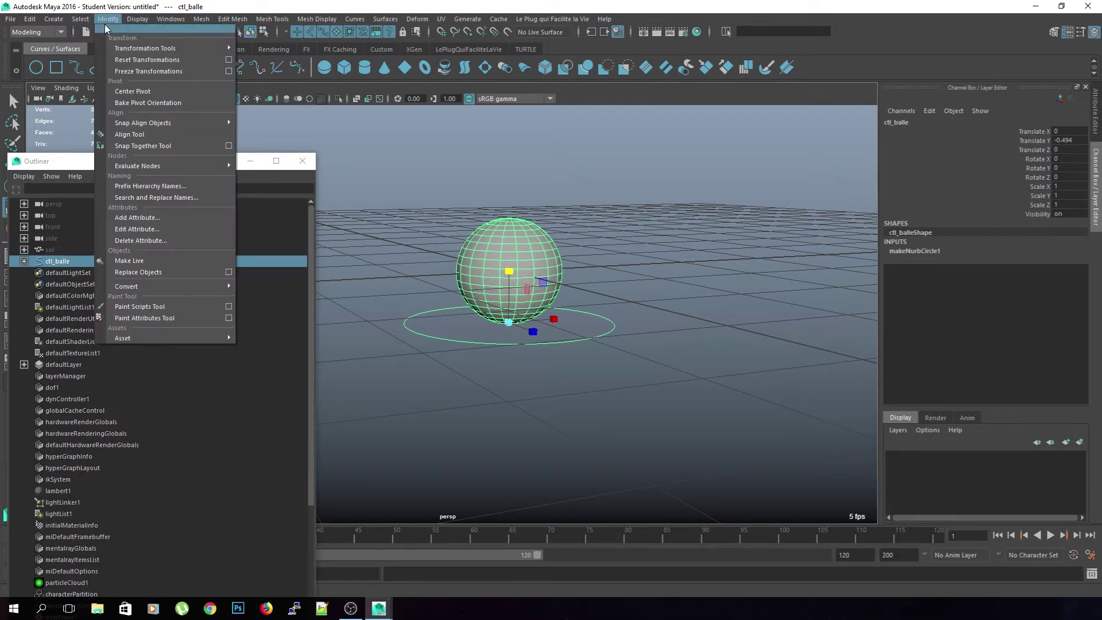
click(148, 71)
key(alt+shift+d)
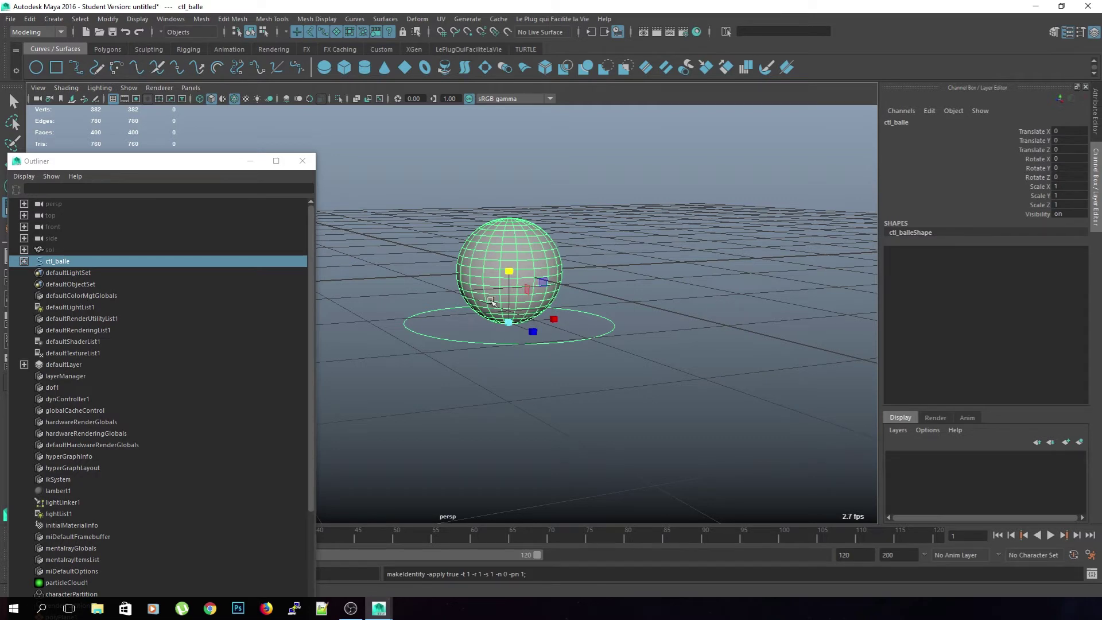
Step: Select the hidden ground plane sol in the Outliner and make it visible
click(727, 331)
click(599, 334)
click(616, 374)
click(510, 273)
click(614, 375)
click(49, 249)
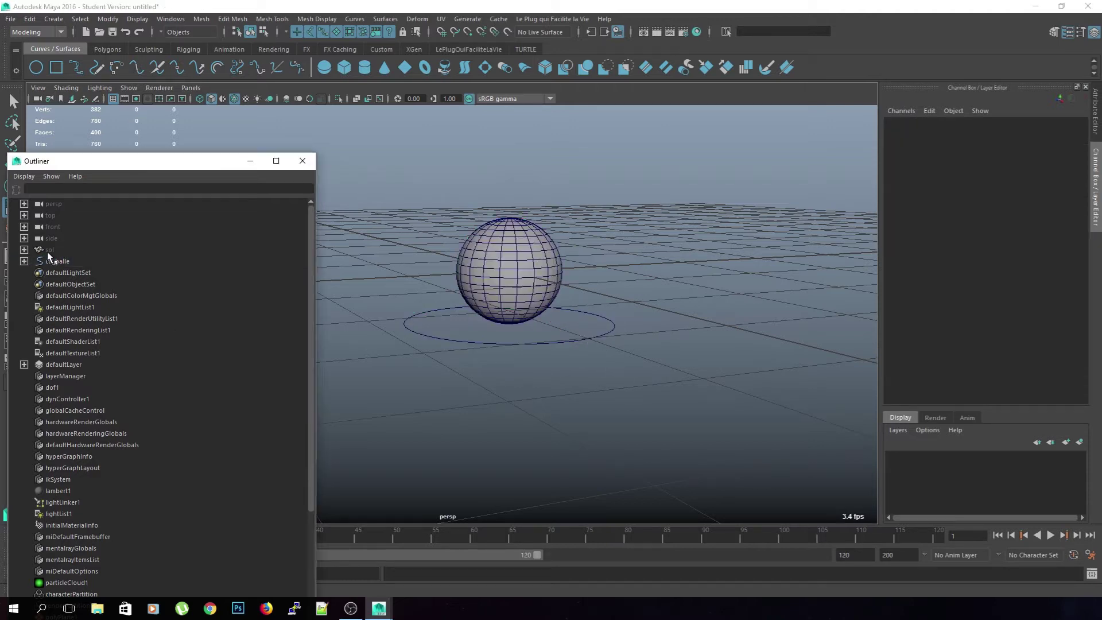
key(h)
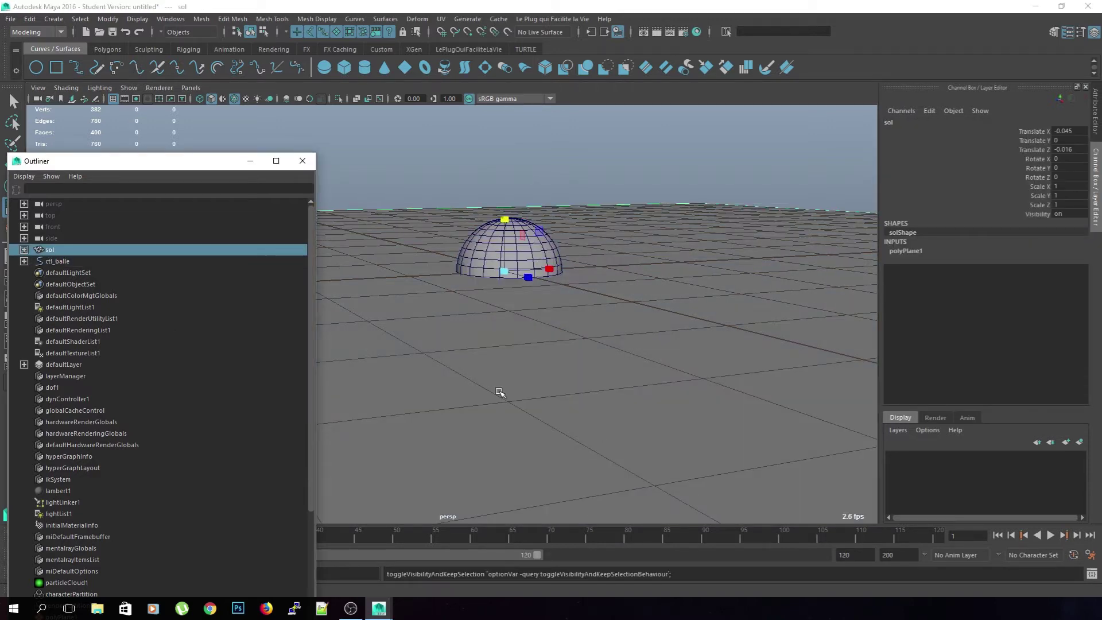
Step: Raise ctl_balle to a Translate Y of about 0.492 so the ball rests on the ground, and freeze its transformations
click(99, 262)
click(531, 274)
drag(510, 270, 513, 219)
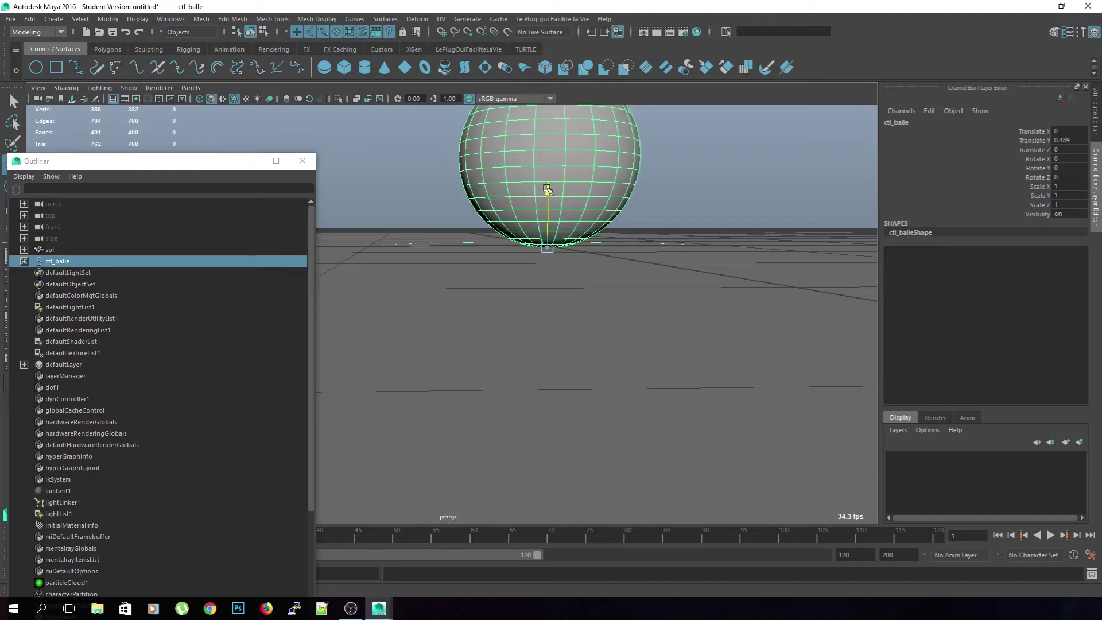
drag(547, 188, 549, 189)
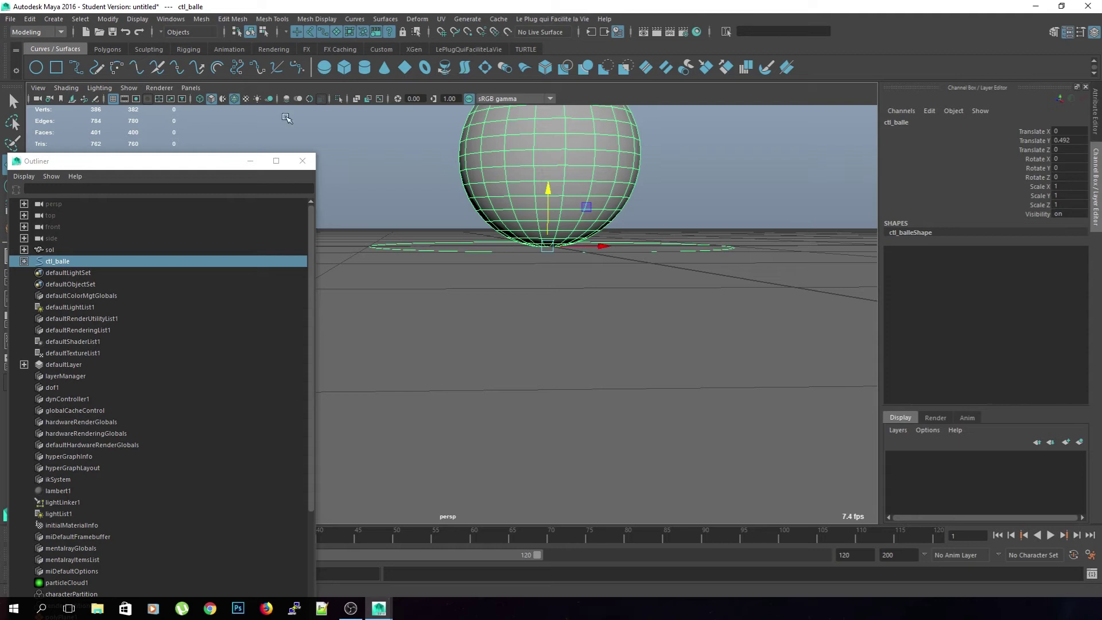
click(170, 19)
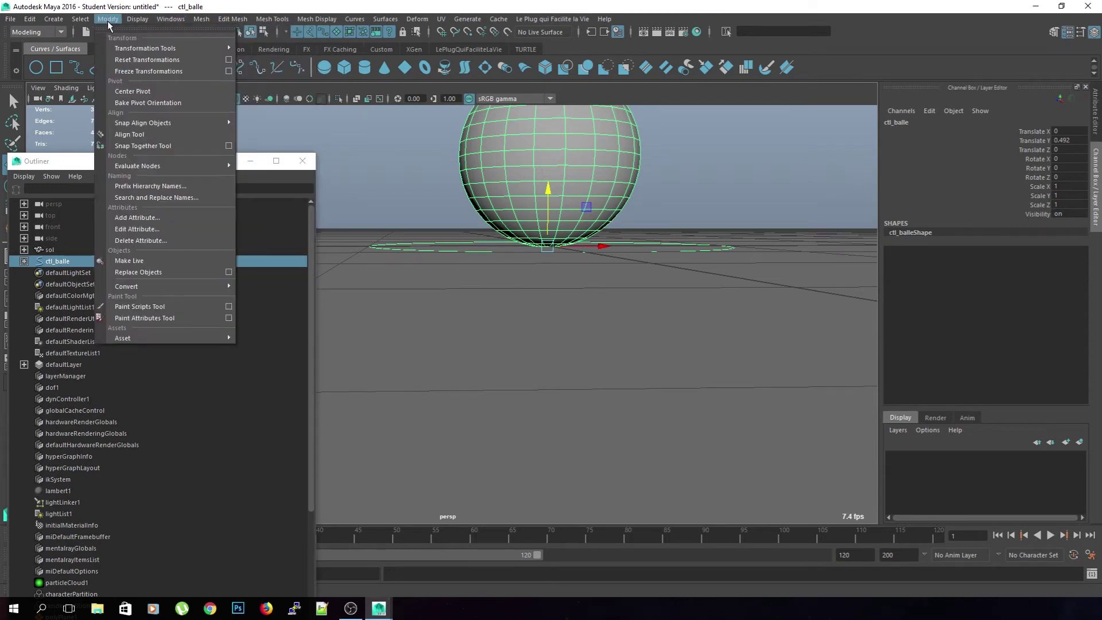
click(137, 71)
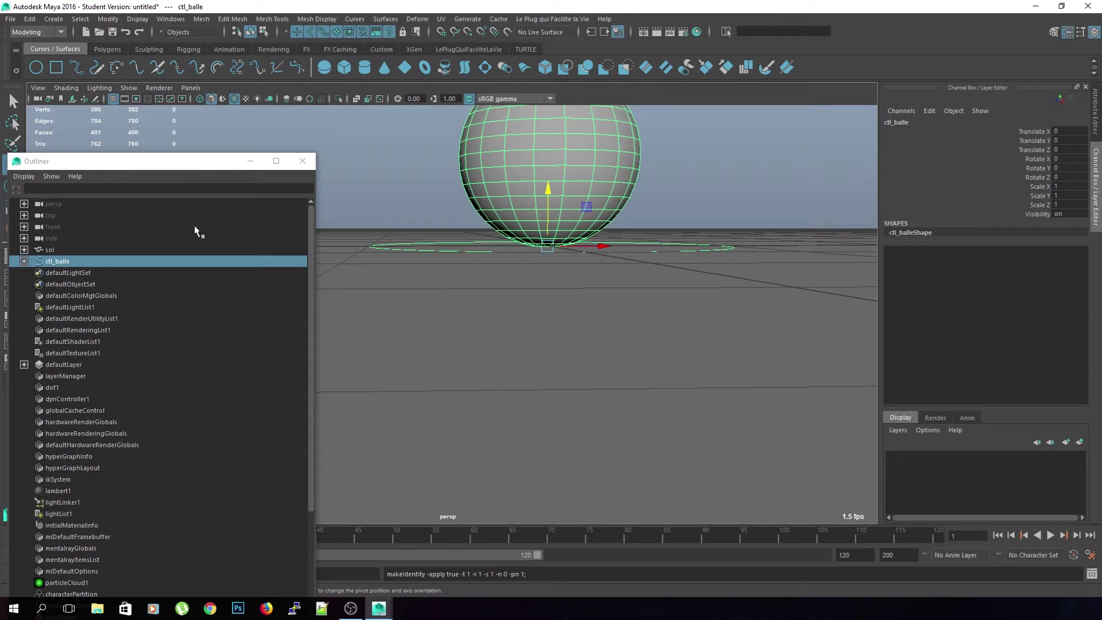
Step: Move the Outliner window up and shrink it so that it clears the timeline and more of the viewport
drag(82, 166, 81, 42)
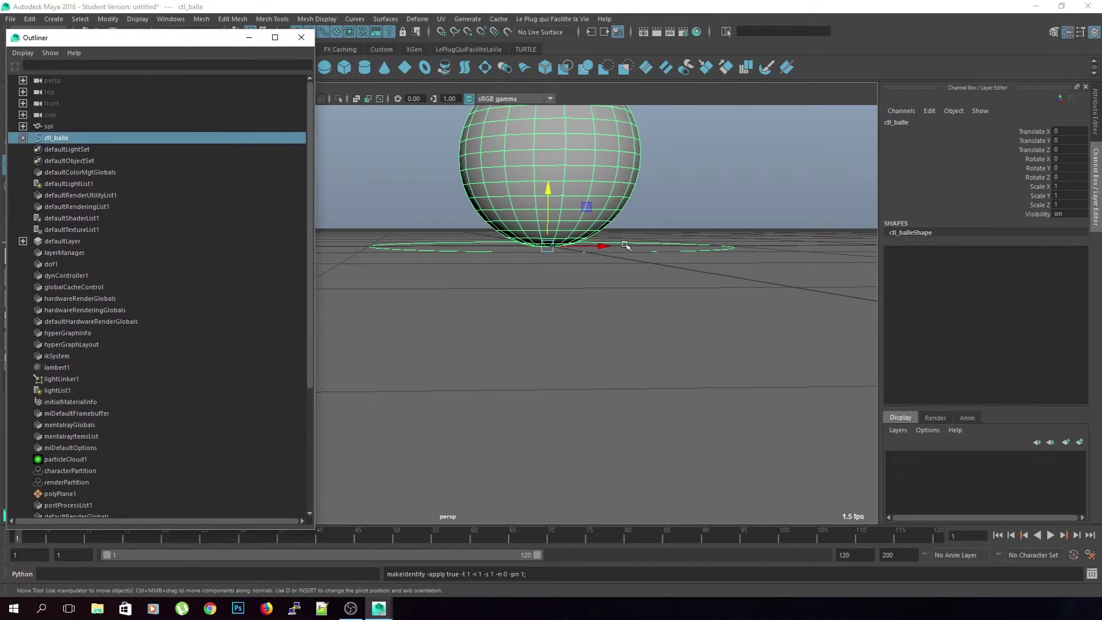
scroll(653, 341, down, 5)
drag(314, 526, 230, 393)
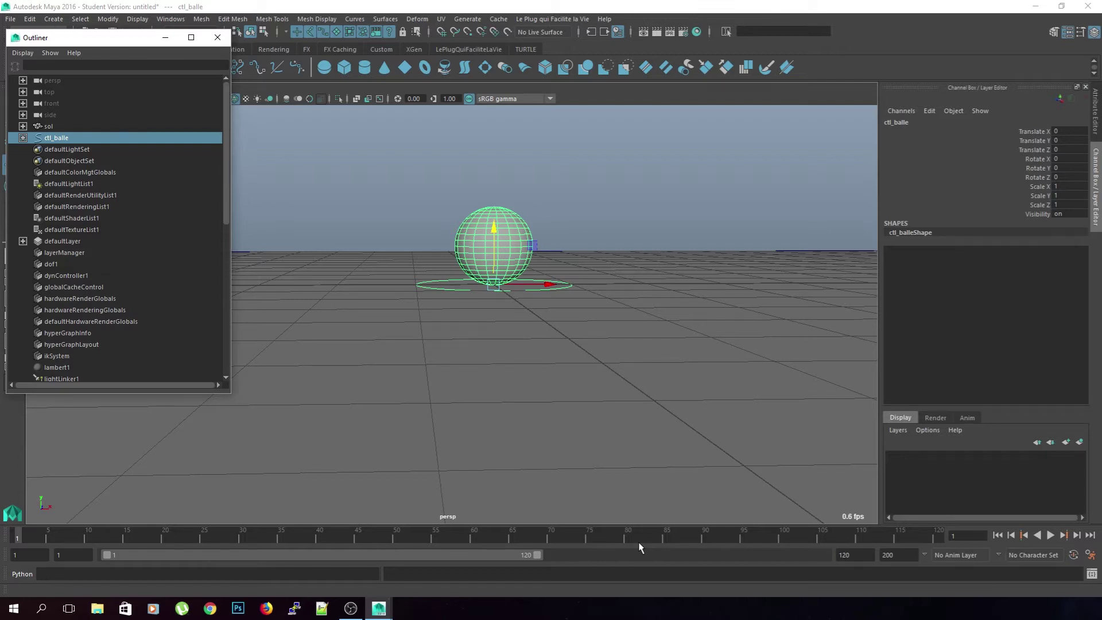
Step: Set the Time Slider playback speed to Real-time [24 fps] and save the preferences
click(1091, 555)
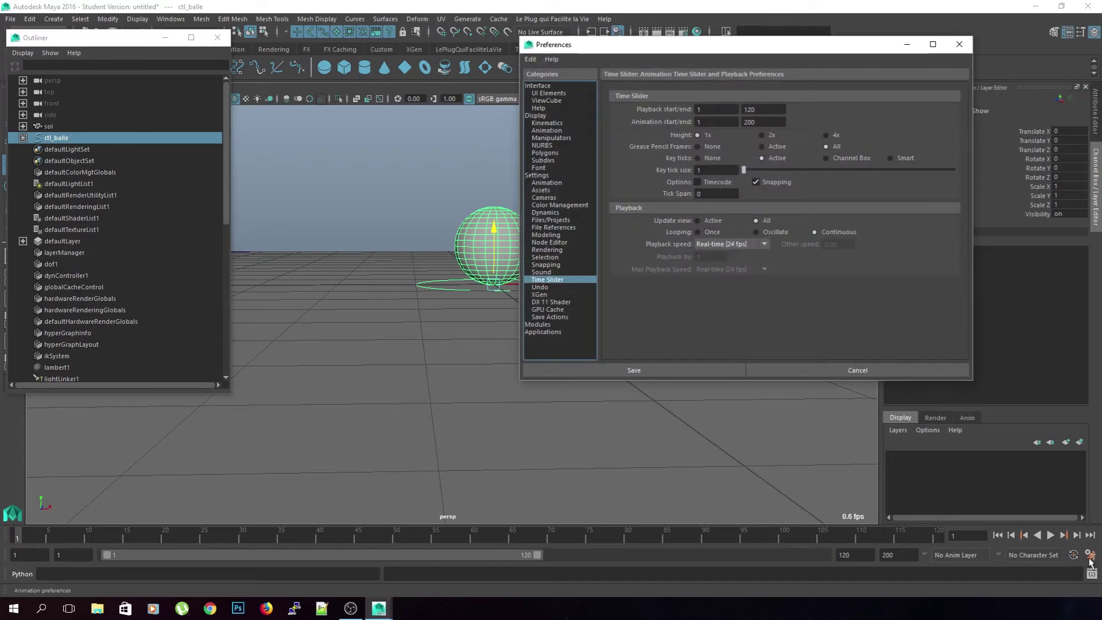
click(758, 244)
click(755, 268)
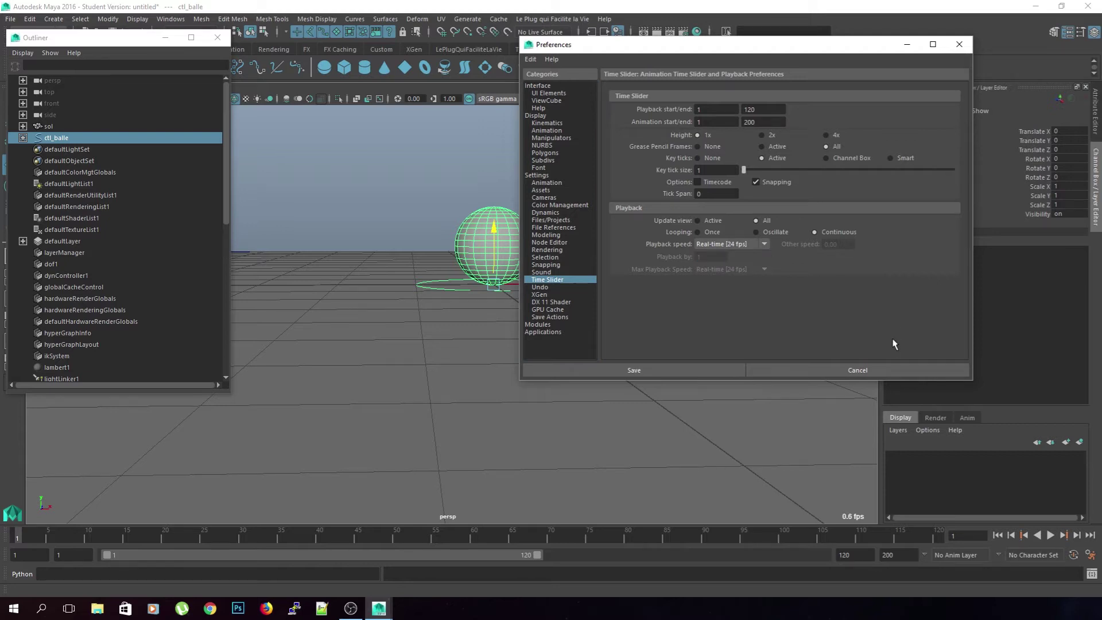
click(649, 370)
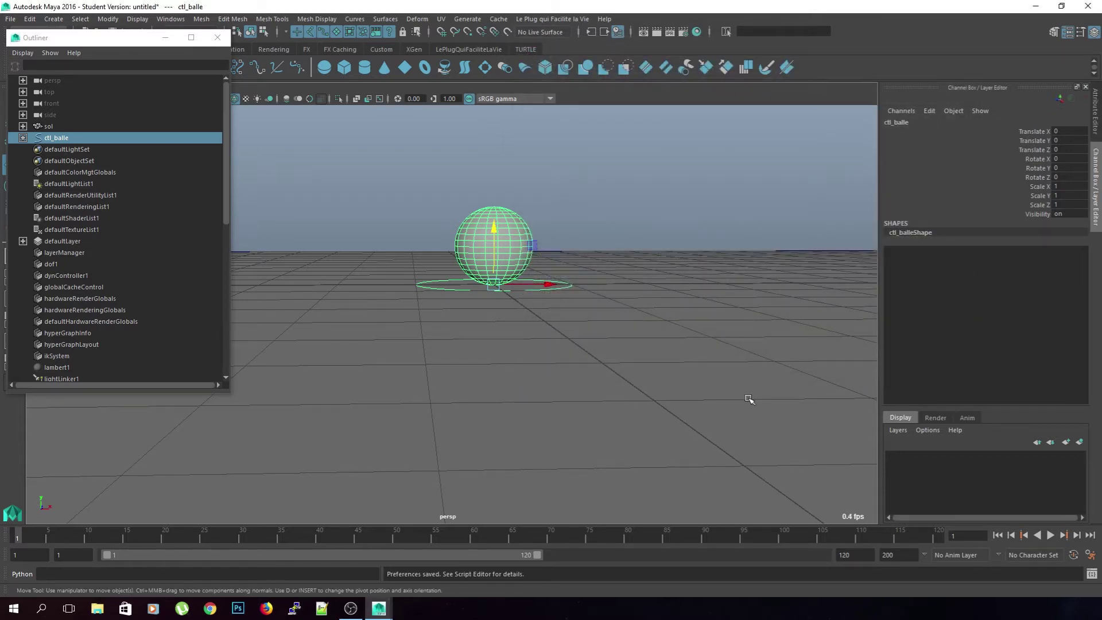
Step: Key ctl_balle's translation at frame 1 and move it at frame 43 to about X 5.403, Y 6.007, Z -1.364
scroll(508, 267, down, 3)
alt+middle_drag(508, 266, 497, 298)
alt+drag(497, 297, 483, 300)
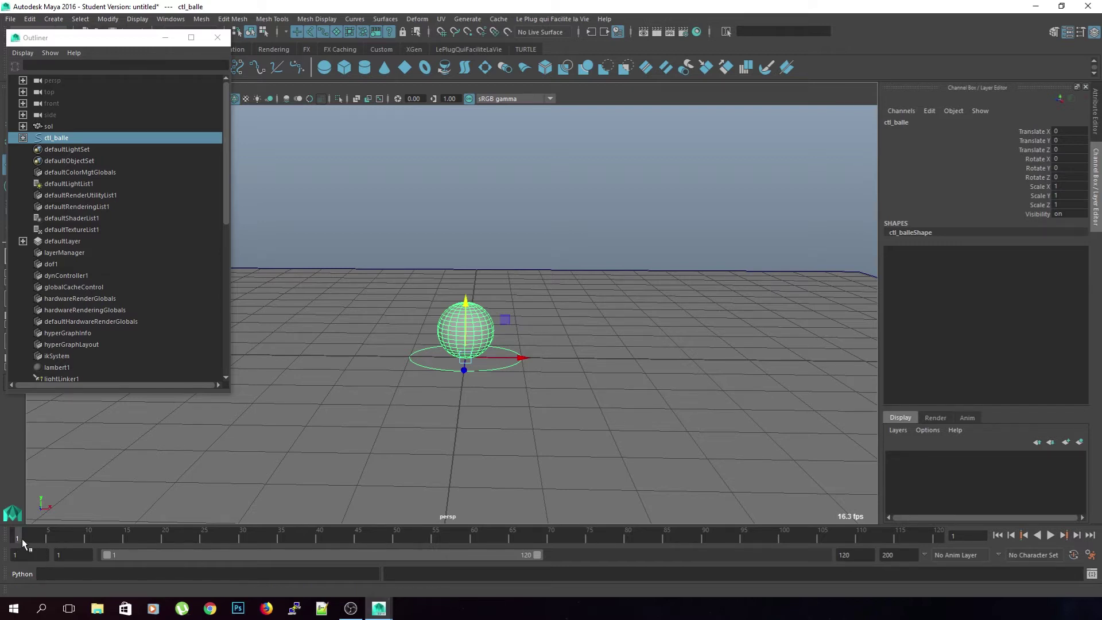
key(shift+w)
click(342, 538)
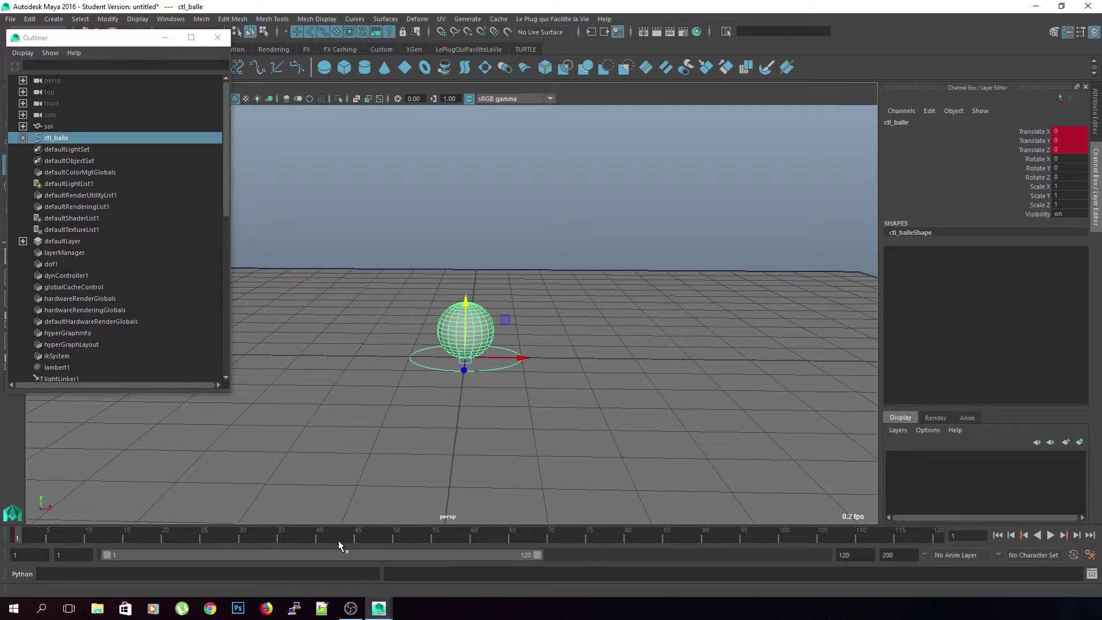
scroll(448, 428, down, 4)
drag(459, 344, 618, 160)
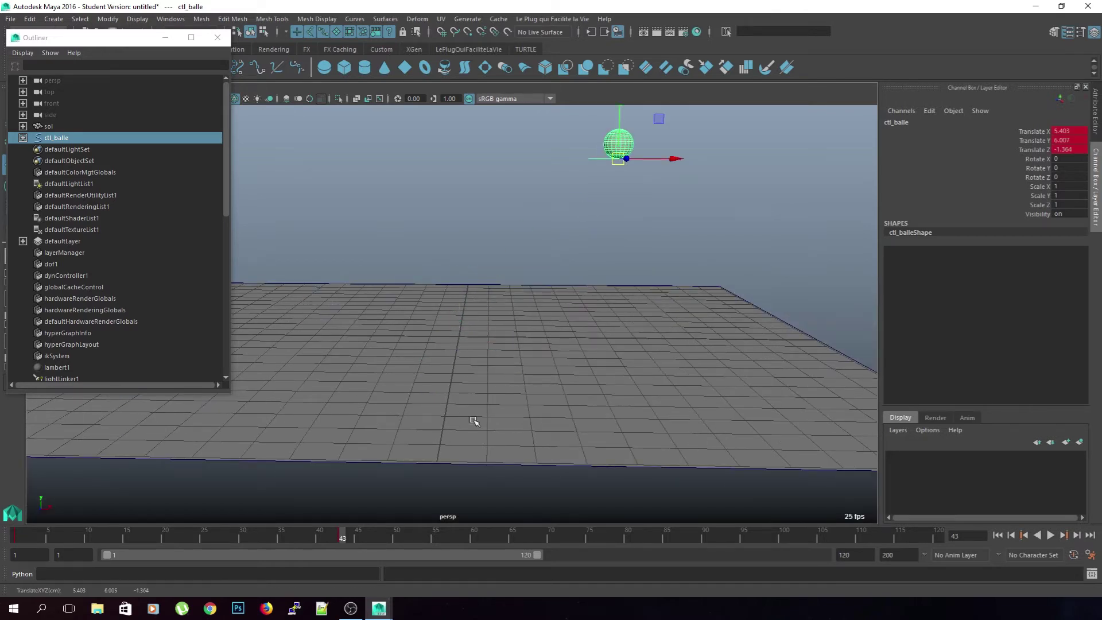
Step: Play the test animation from frame 1, stop it and undo the move and the translation key of ctl_balle
click(79, 539)
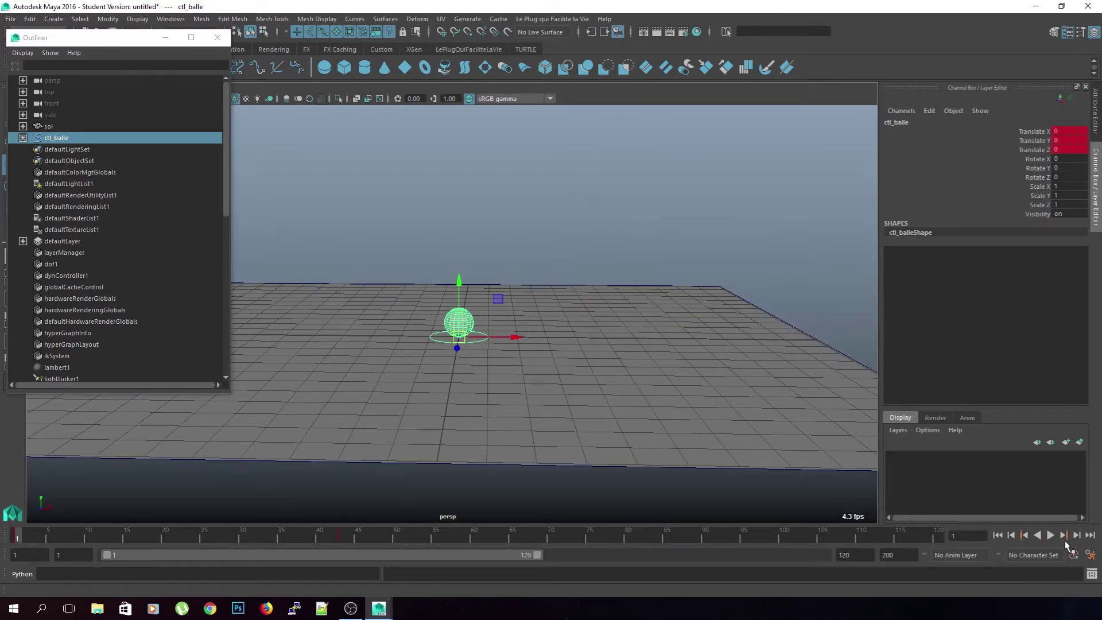
click(1051, 536)
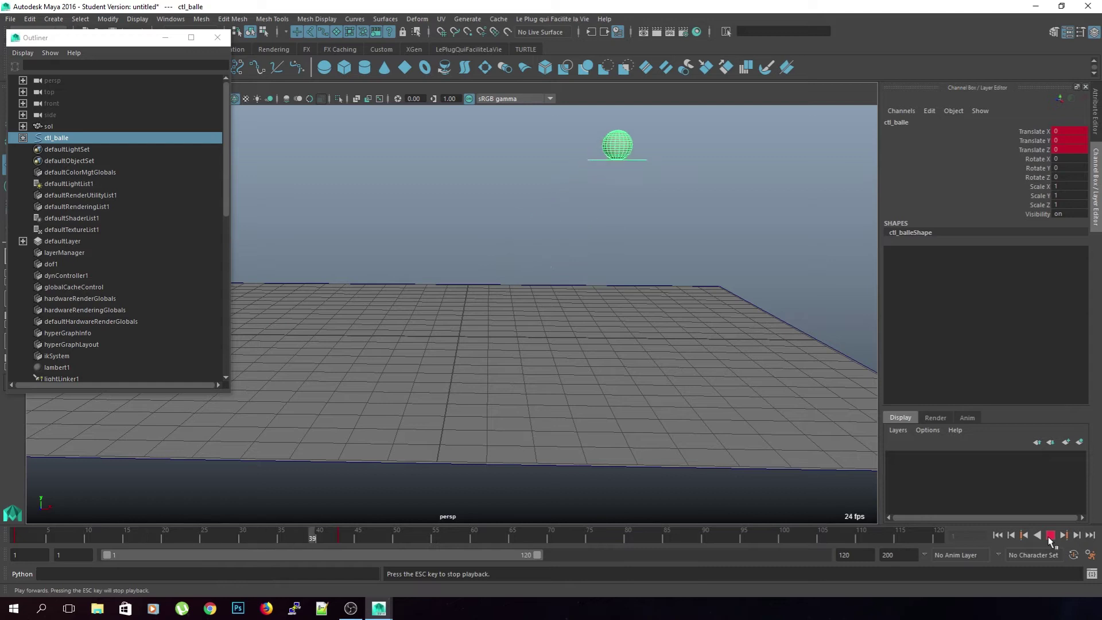
click(1051, 535)
key(ctrl+z)
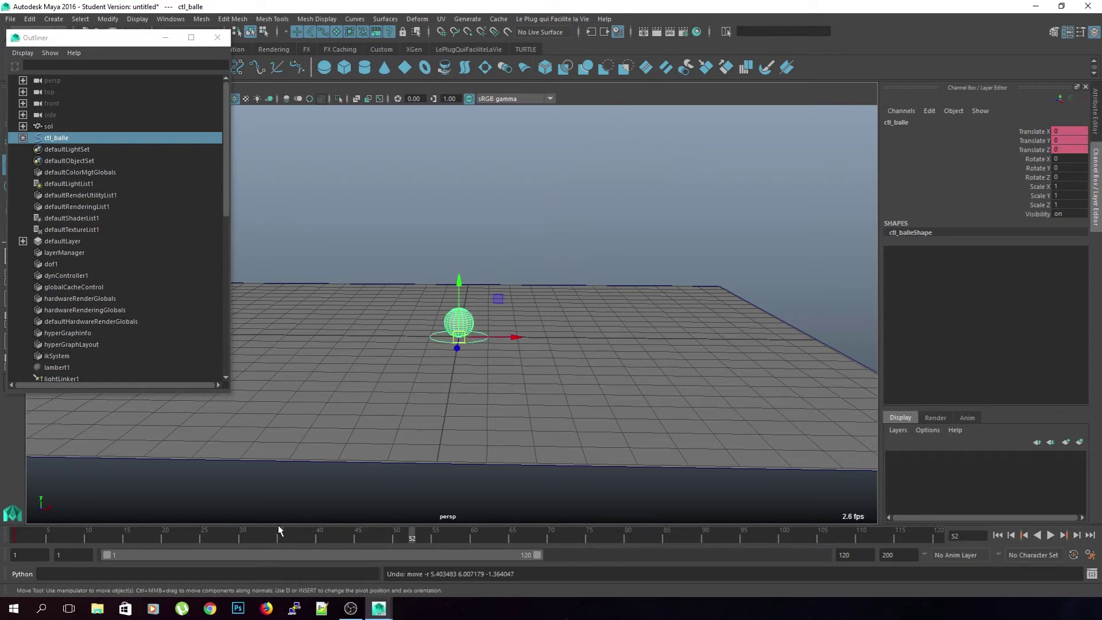
key(ctrl+z)
click(17, 538)
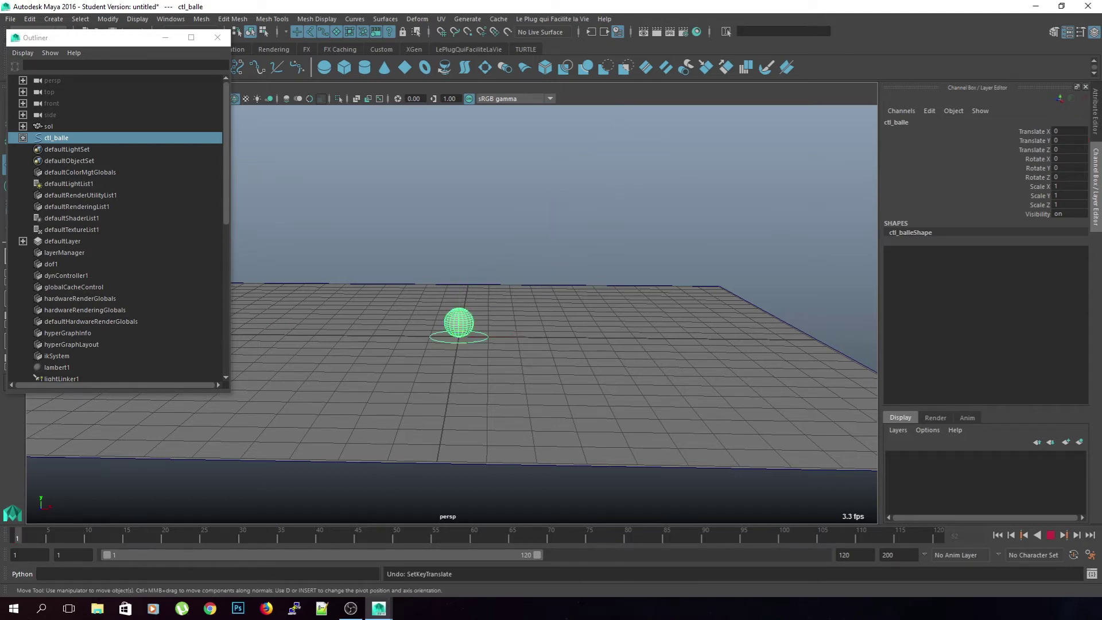
Step: Select ctl_balle and set a key on all its translate, rotate, scale and visibility channels at frame 1
scroll(466, 394, up, 2)
scroll(467, 394, up, 3)
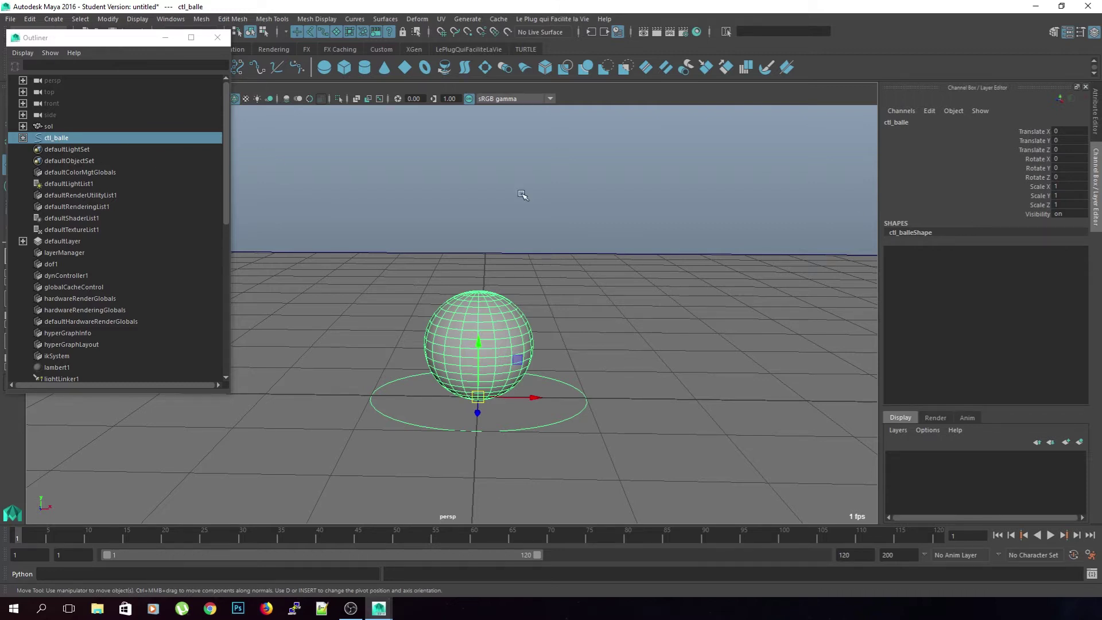
drag(1034, 133, 1037, 208)
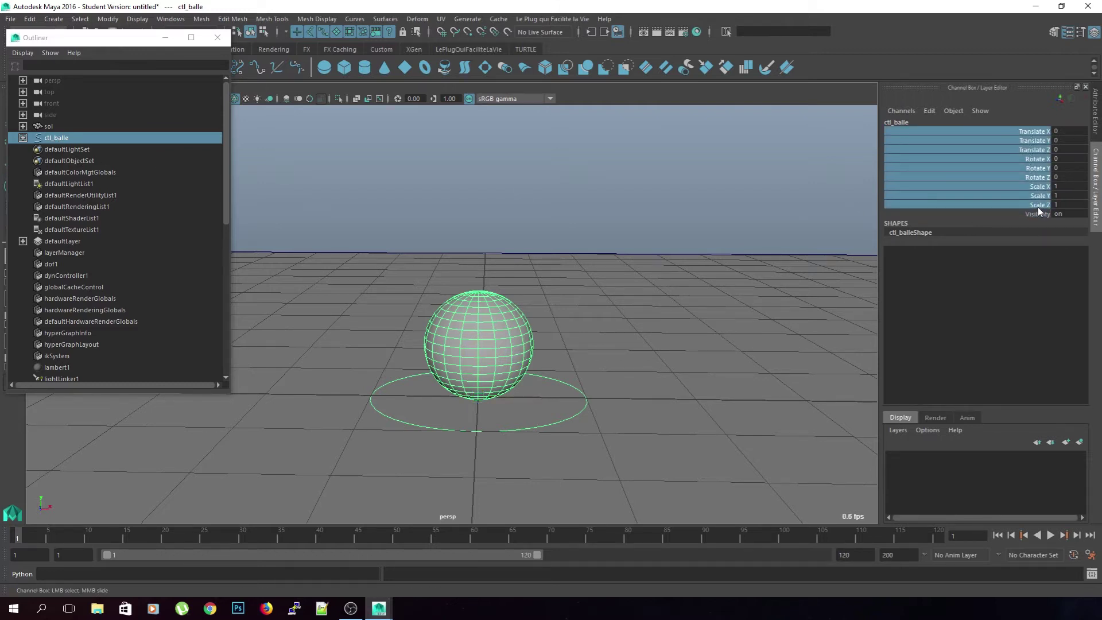
click(1038, 214)
click(805, 180)
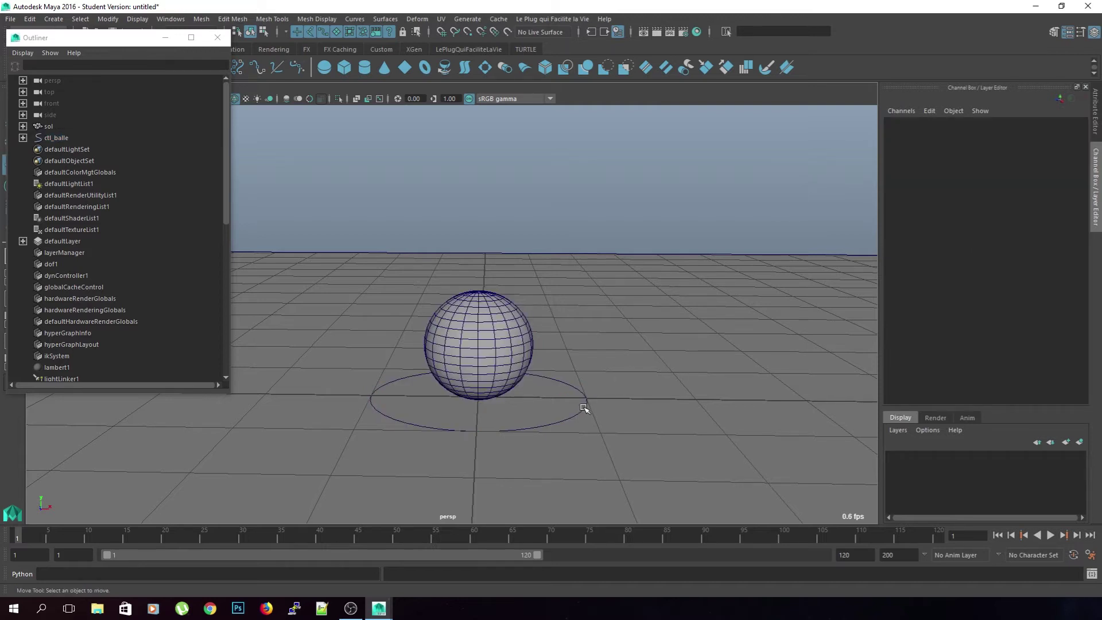
click(585, 406)
click(121, 139)
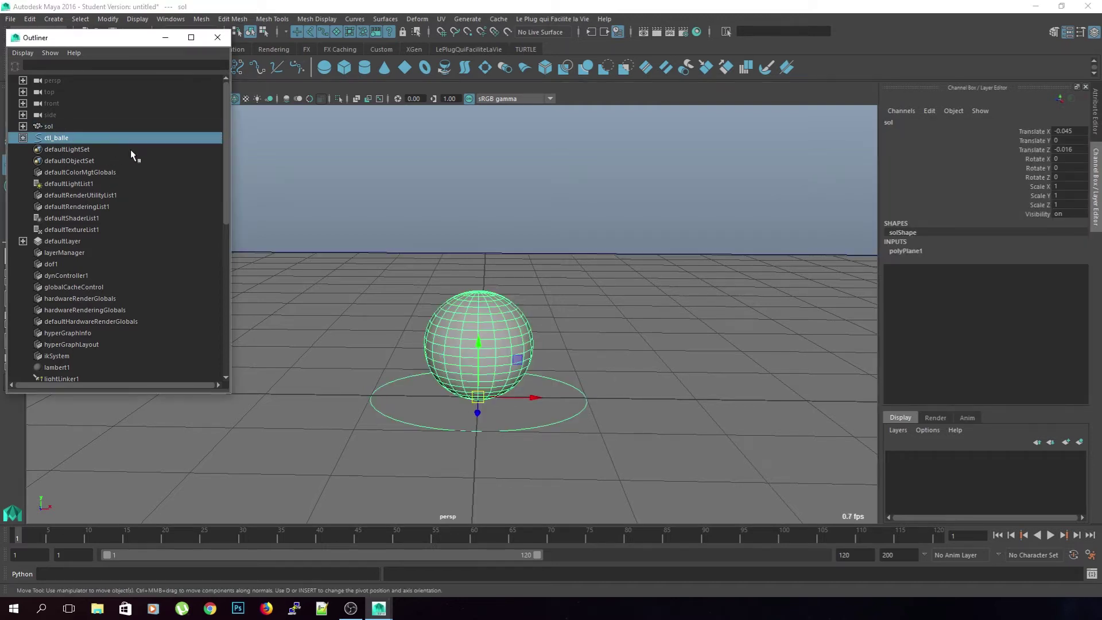
key(s)
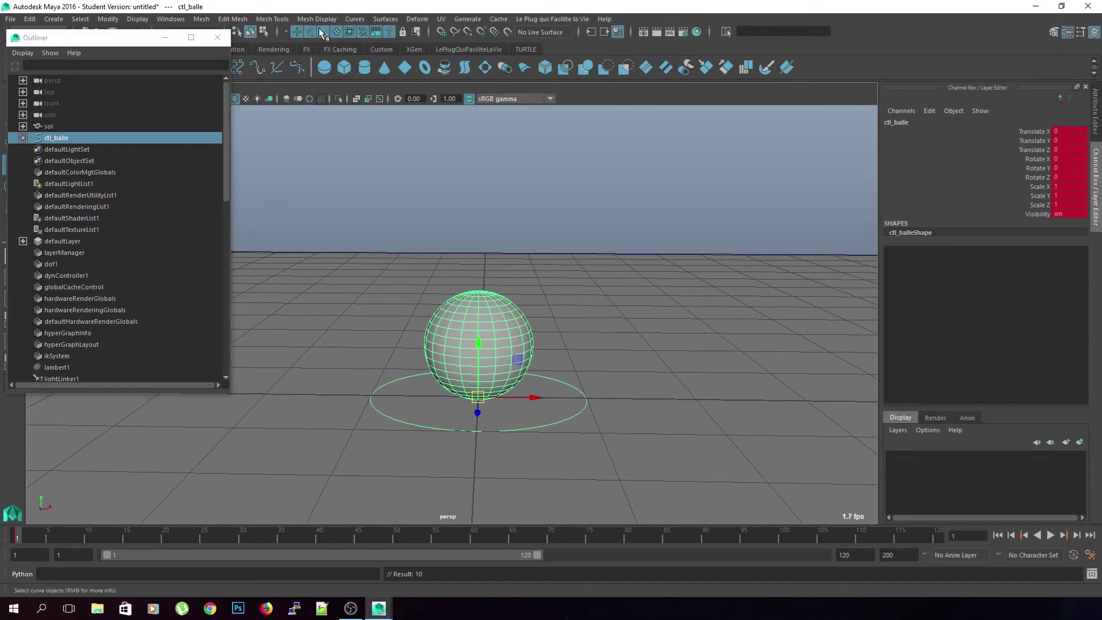
Step: Raise ctl_balle to about Y 1.374 at frame 11, rotate it freely, stretch it to Scale Y of about 1.442, and key all channels
click(429, 263)
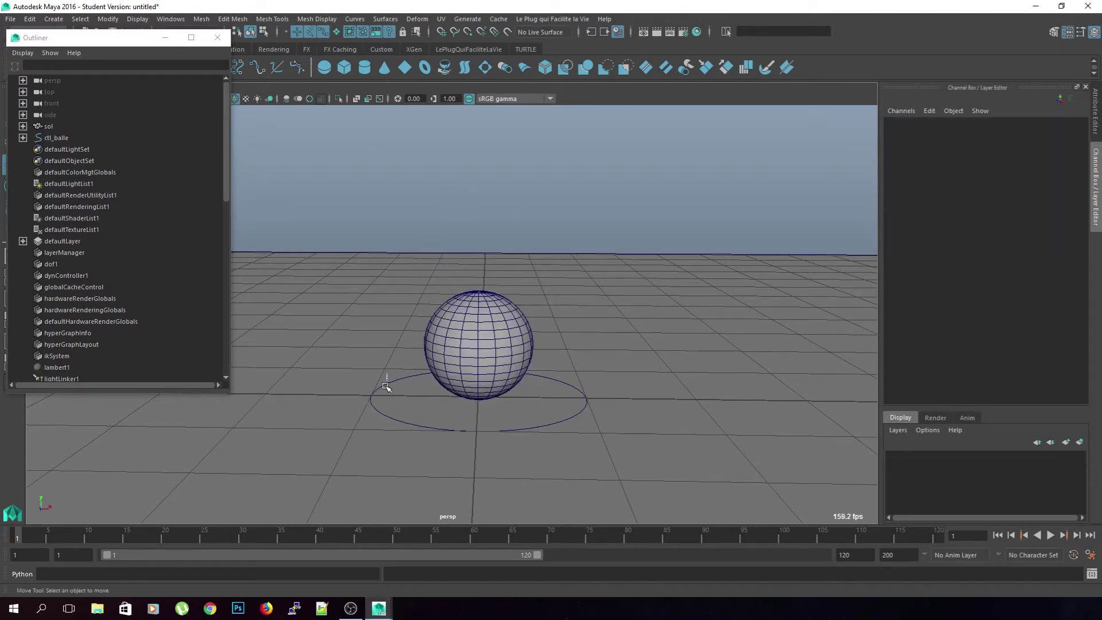
click(374, 402)
click(595, 384)
click(585, 402)
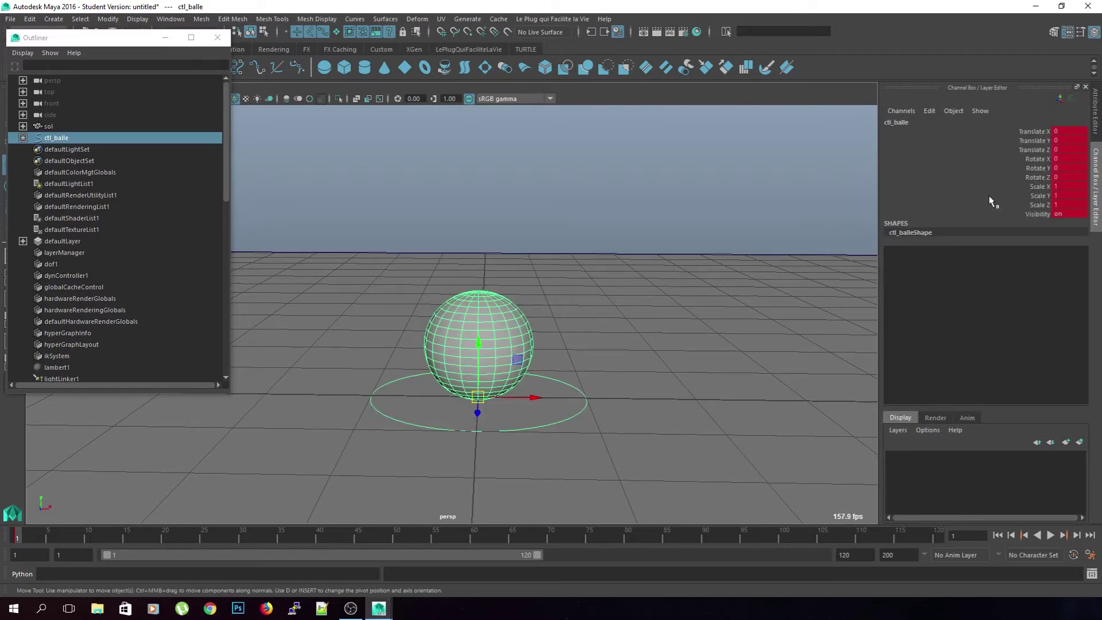
drag(22, 536, 94, 536)
drag(518, 359, 600, 312)
key(e)
middle_drag(634, 319, 654, 295)
key(s)
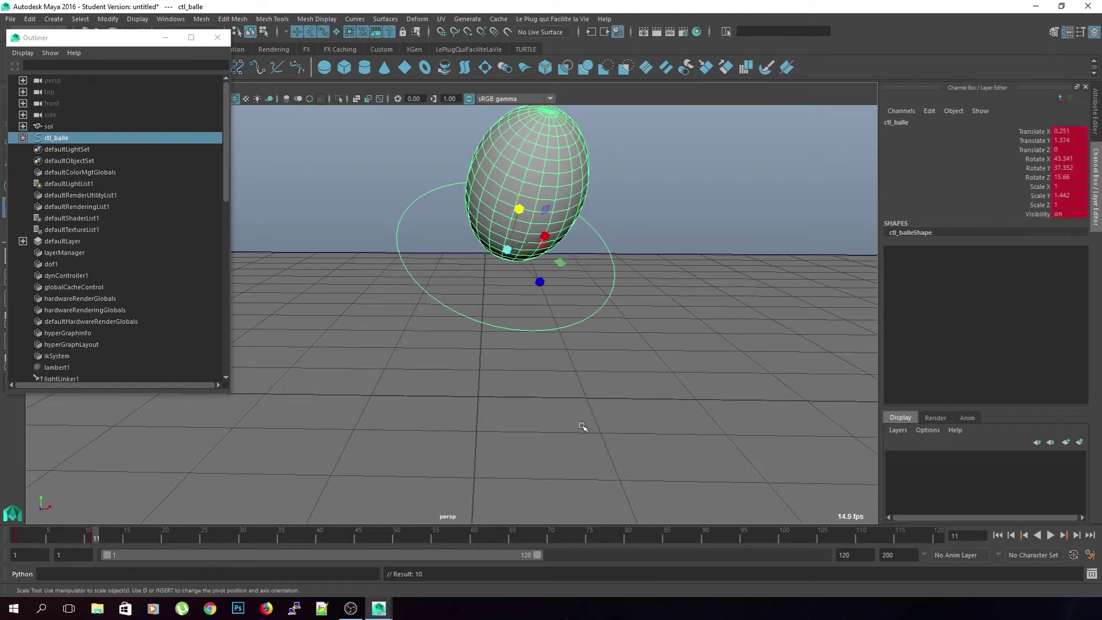
Step: Scrub back to frame 1 and undo the test pose and key of ctl_balle made at frame 11
drag(89, 535, 9, 556)
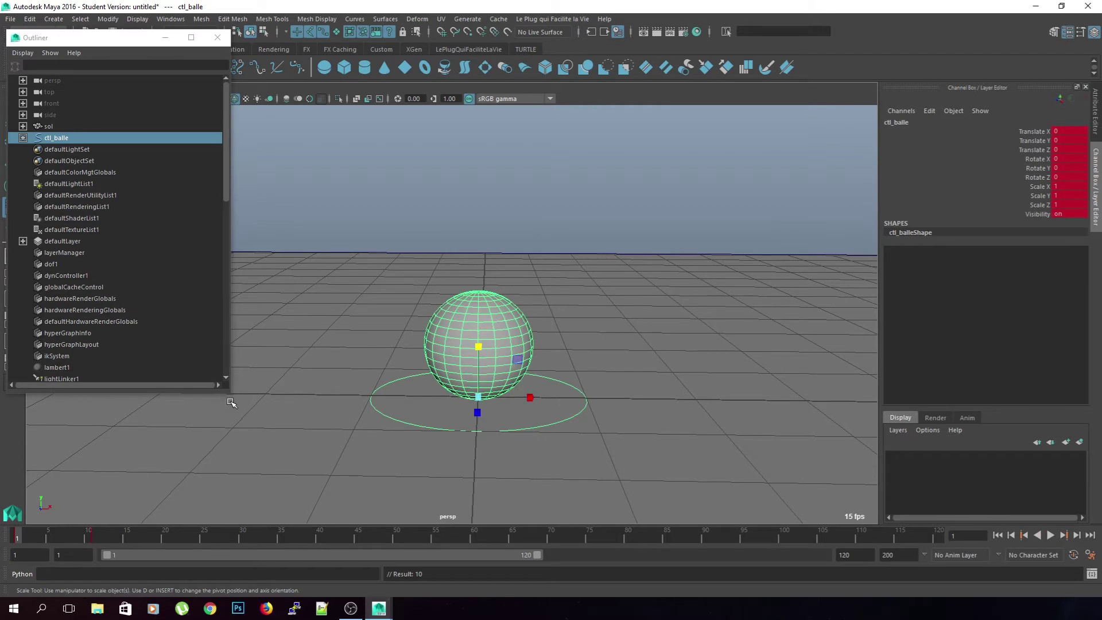
key(ctrl+z)
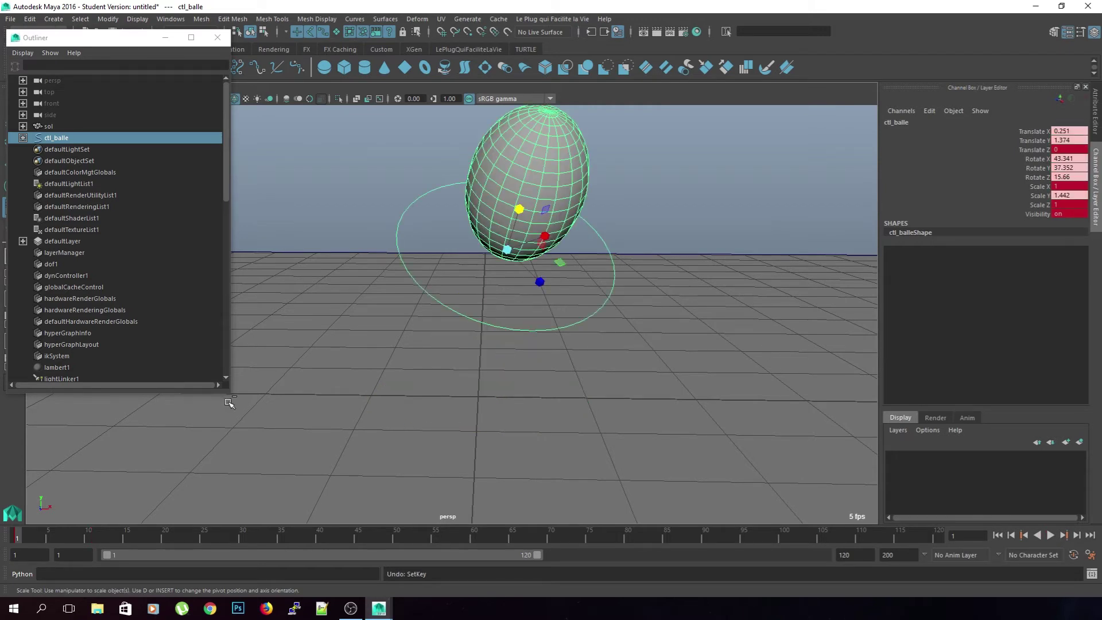
key(ctrl+z)
key(ctrl+z)
key(ctrl+z)
key(alt+v)
key(alt+v)
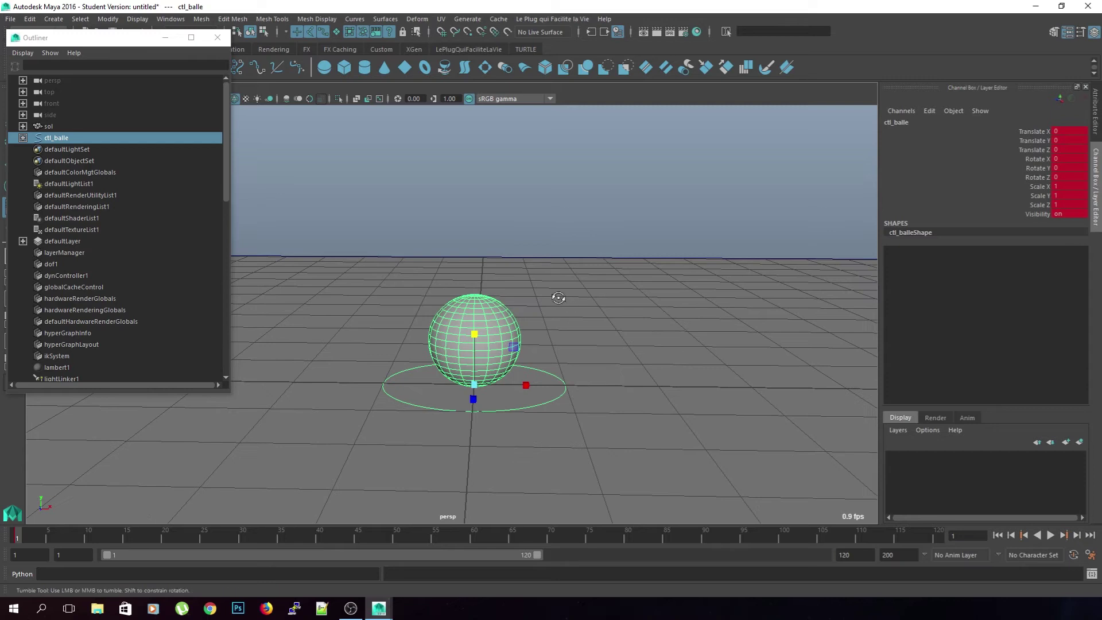
Step: Break the connections of all ctl_balle channels from Translate X to Visibility, and reselect the control with the Scale tool
alt+drag(559, 298, 584, 268)
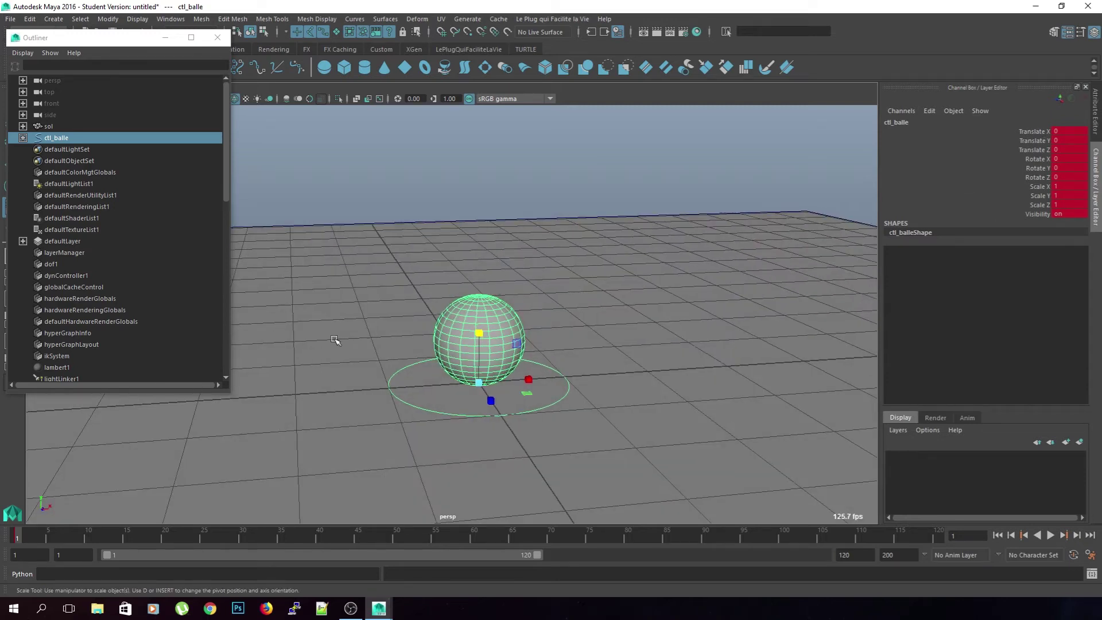
drag(1033, 132, 1035, 205)
right_click(1035, 204)
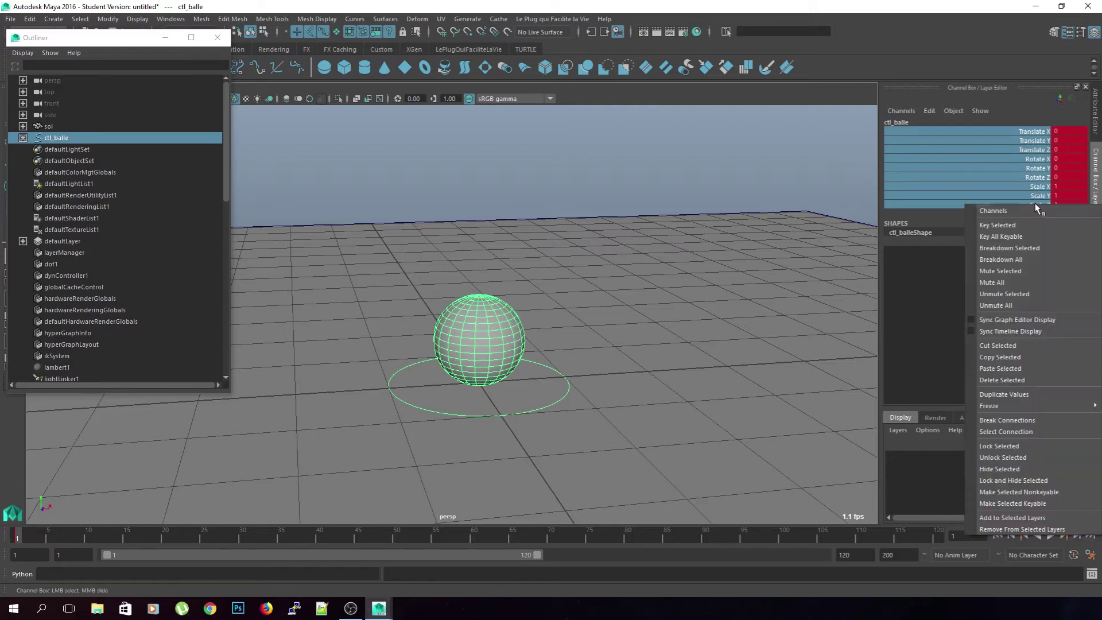
click(1041, 127)
click(1013, 121)
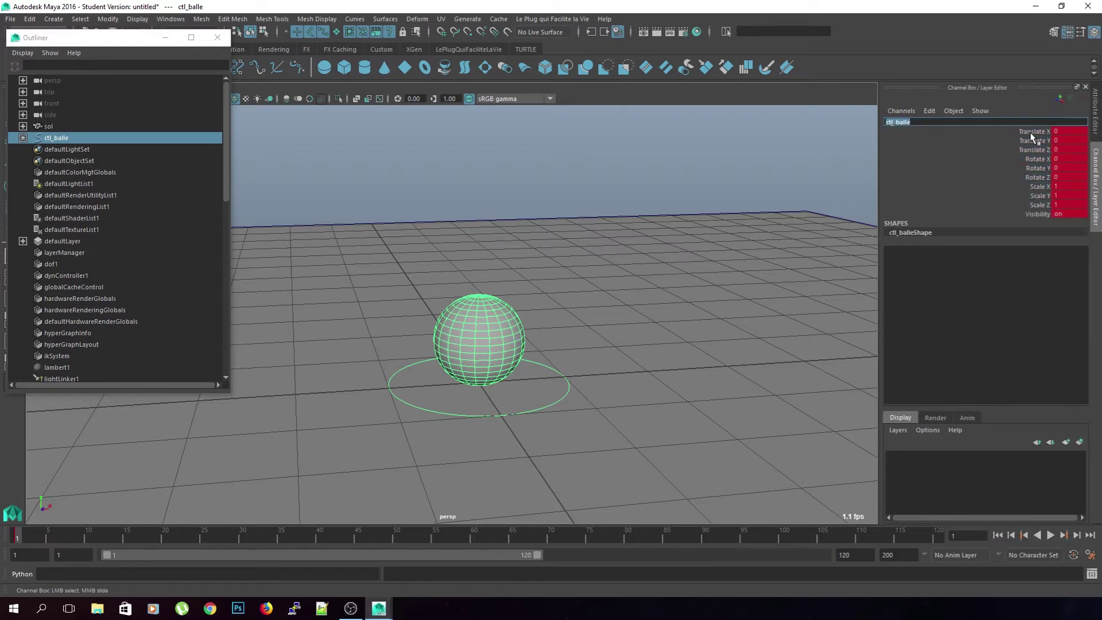
drag(1029, 132, 1031, 225)
right_click(1036, 217)
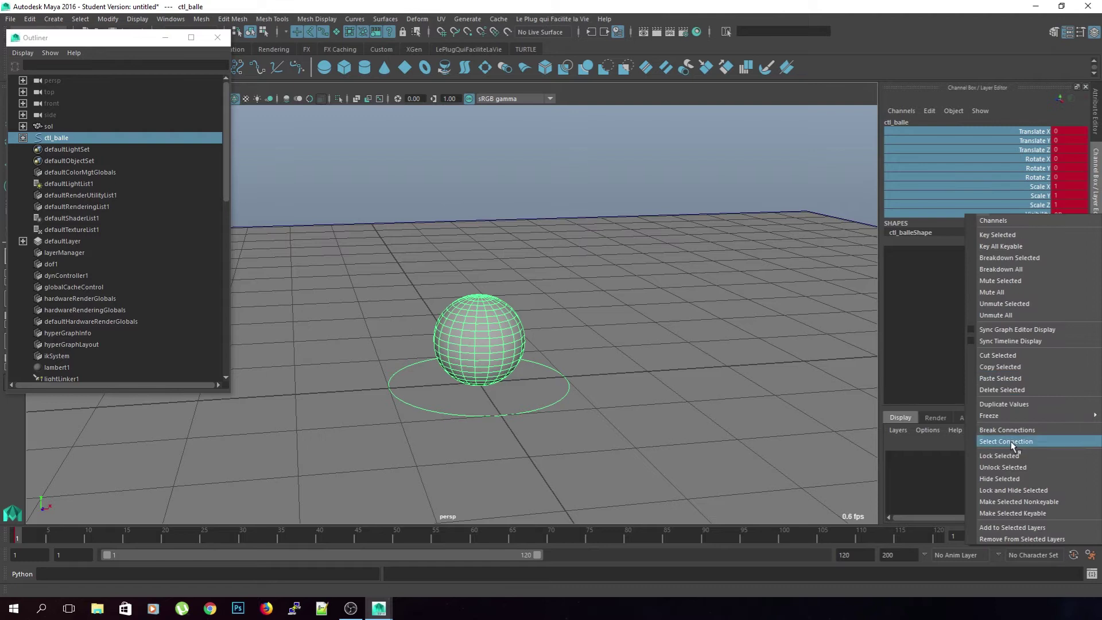
click(953, 438)
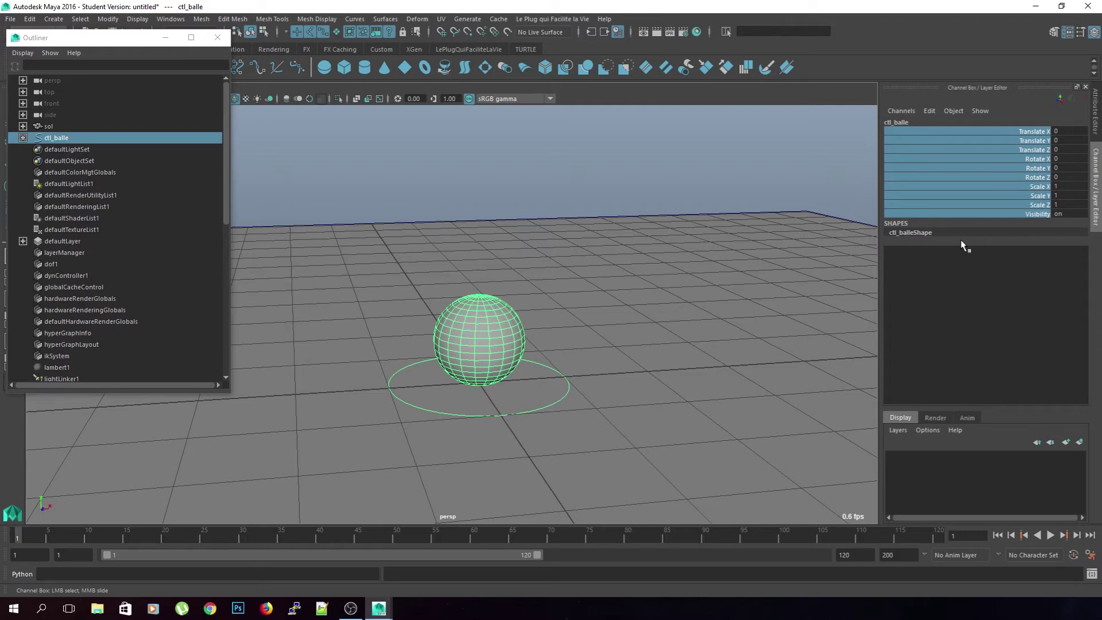
click(660, 153)
click(548, 368)
key(r)
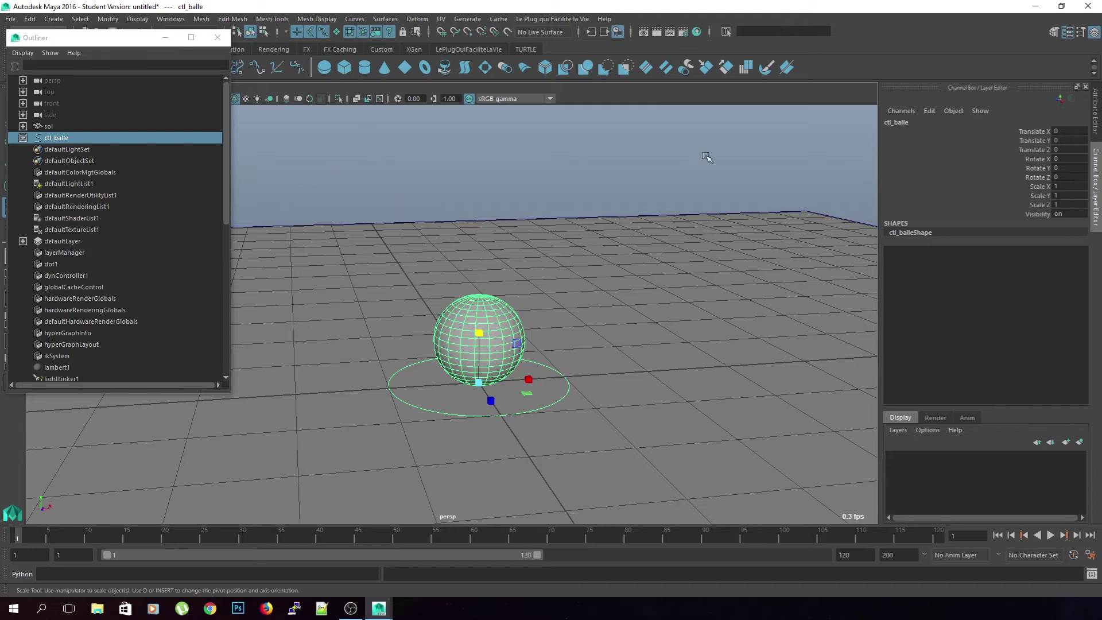
Step: Key only the Translate X channel of ctl_balle at frame 1, and undo that key
right_click(1035, 132)
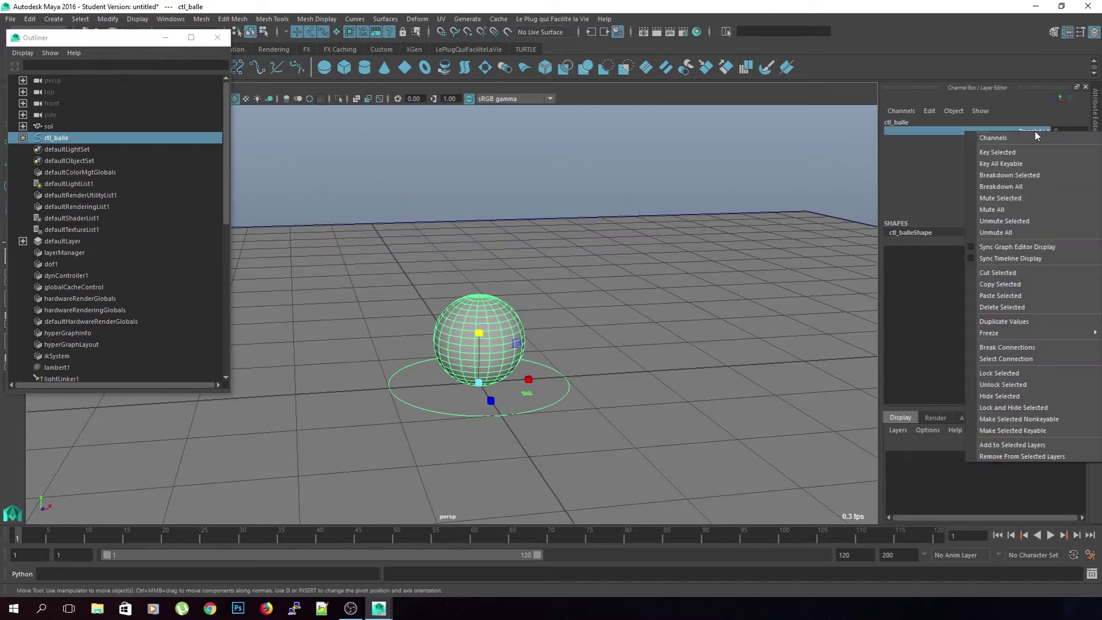
click(1010, 156)
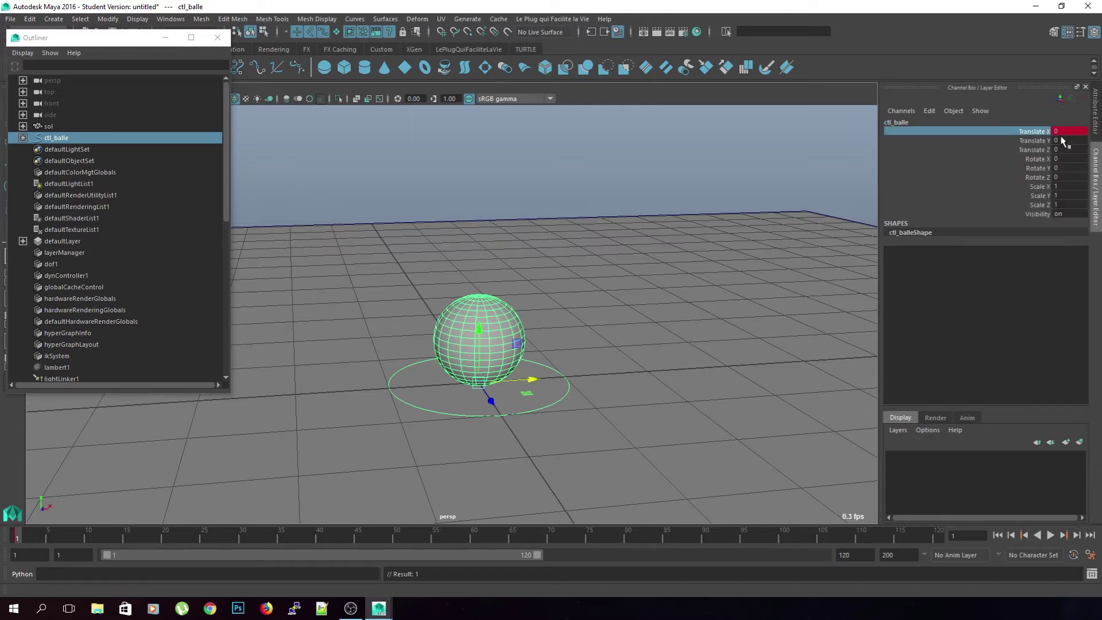
key(ctrl+z)
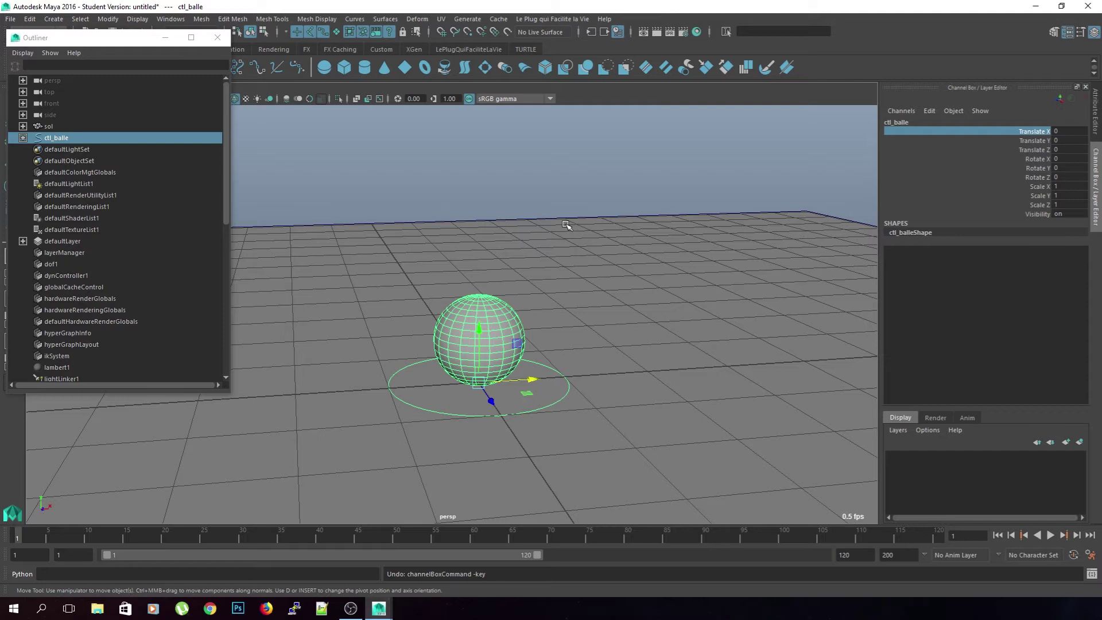
Step: Raise ctl_balle to about Y 5.216 above the ground plane and key only its translation at frame 1
key(w)
key(e)
key(r)
key(e)
key(w)
scroll(534, 287, down, 3)
mouse_move(561, 320)
alt+mouse_down()
mouse_move(541, 315)
mouse_move(528, 288)
mouse_move(561, 300)
mouse_move(552, 314)
alt+mouse_up()
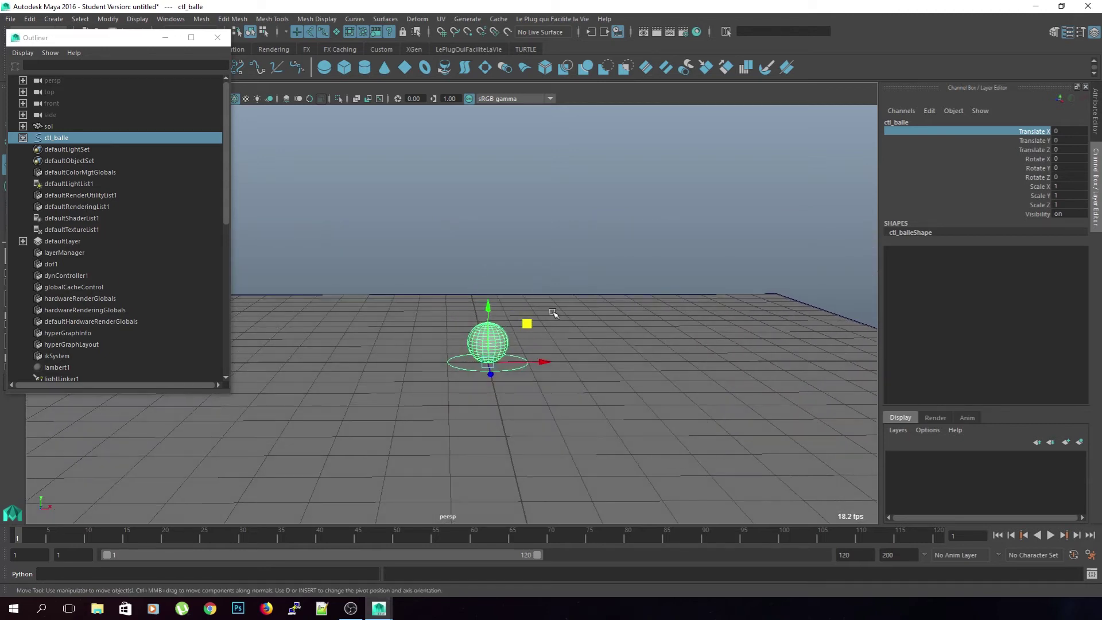
scroll(508, 314, down, 4)
drag(476, 285, 514, 202)
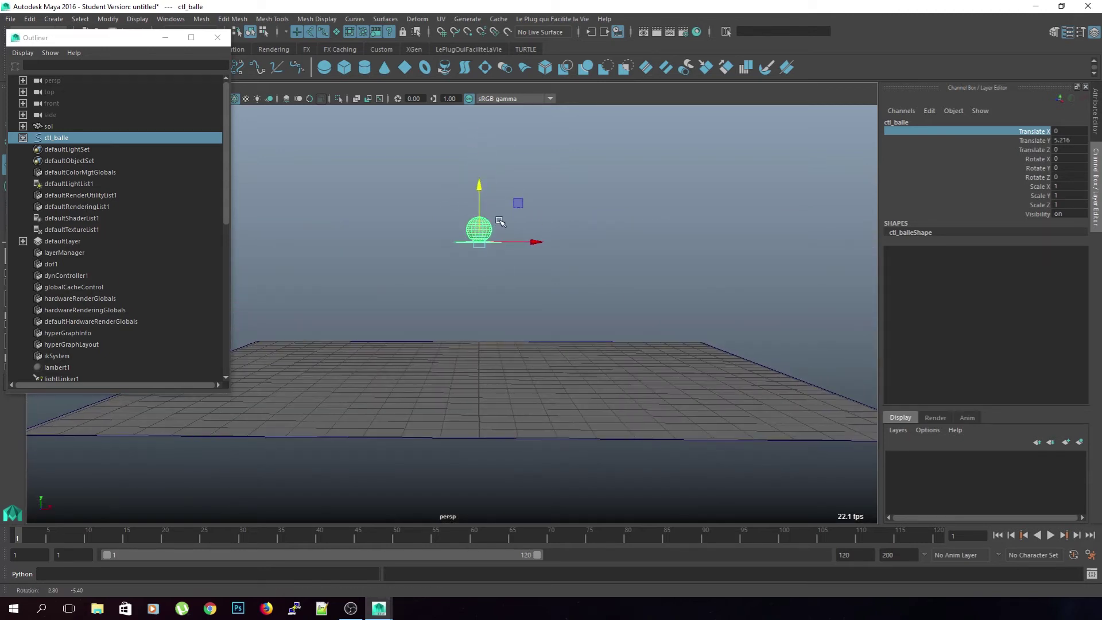
key(shift+w)
Step: Set ctl_balle's Translate Y to 0 at frame 15 and key its translation channels
drag(145, 539, 148, 539)
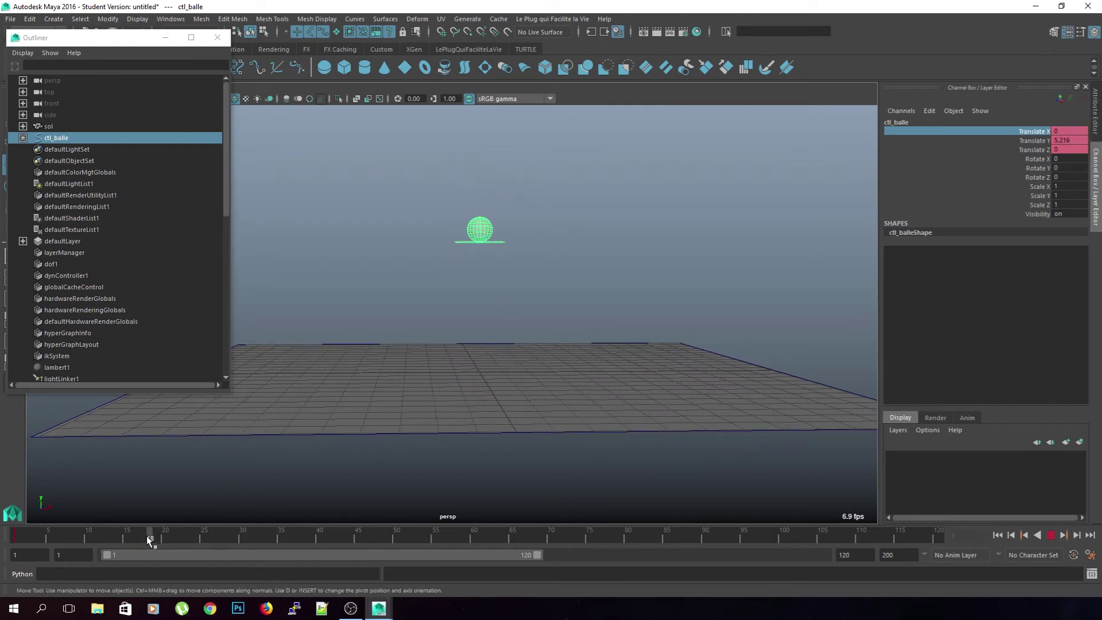
scroll(404, 234, up, 3)
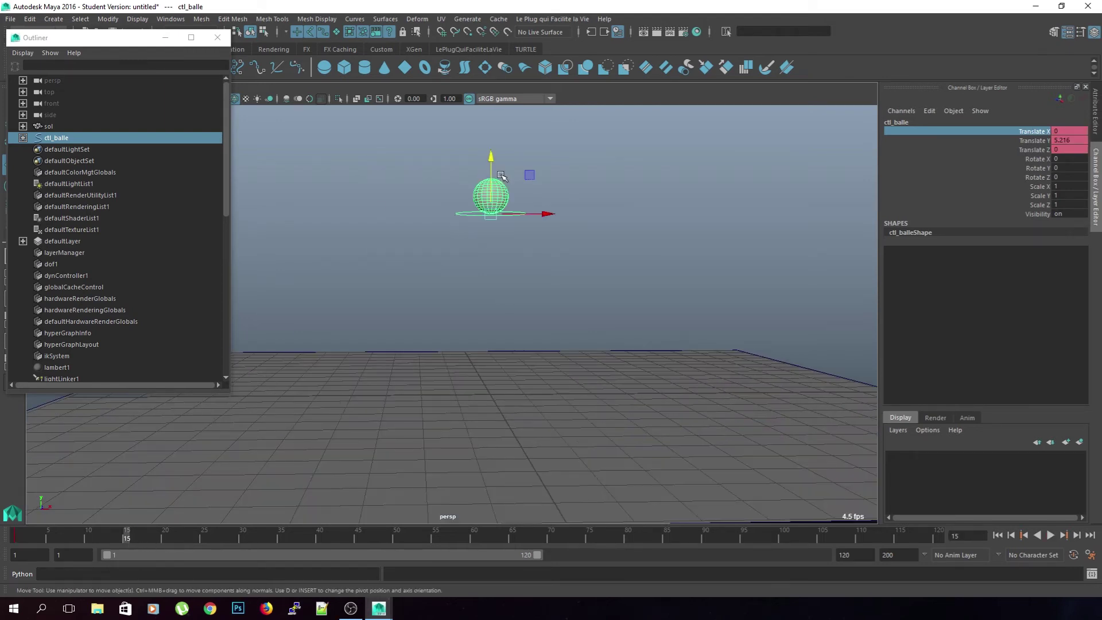
double_click(1066, 140)
text(0)
key(Return)
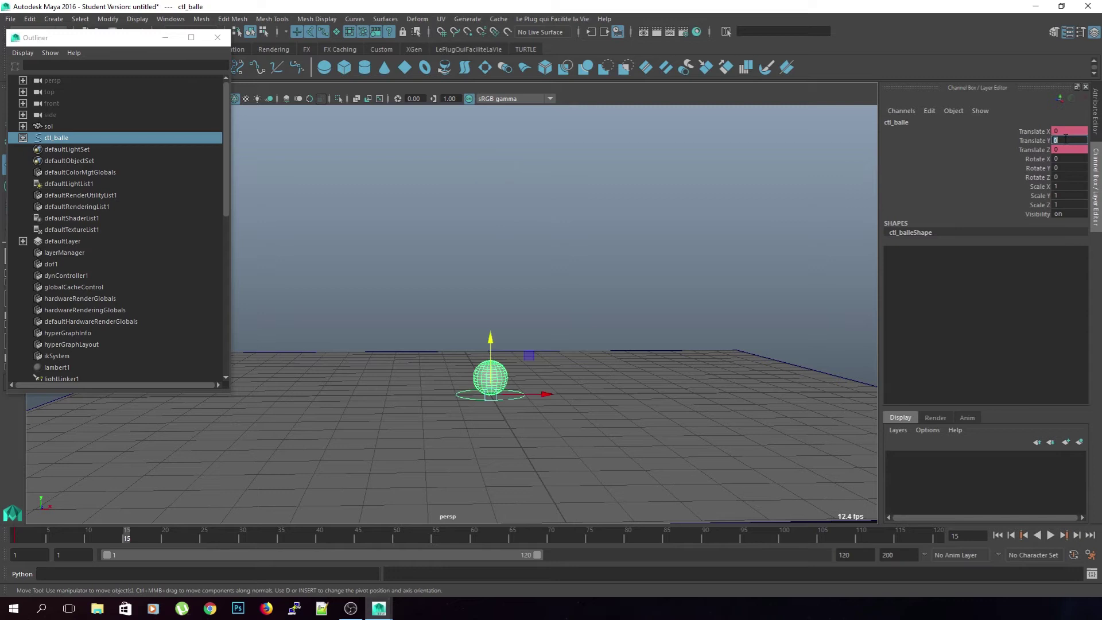
click(598, 276)
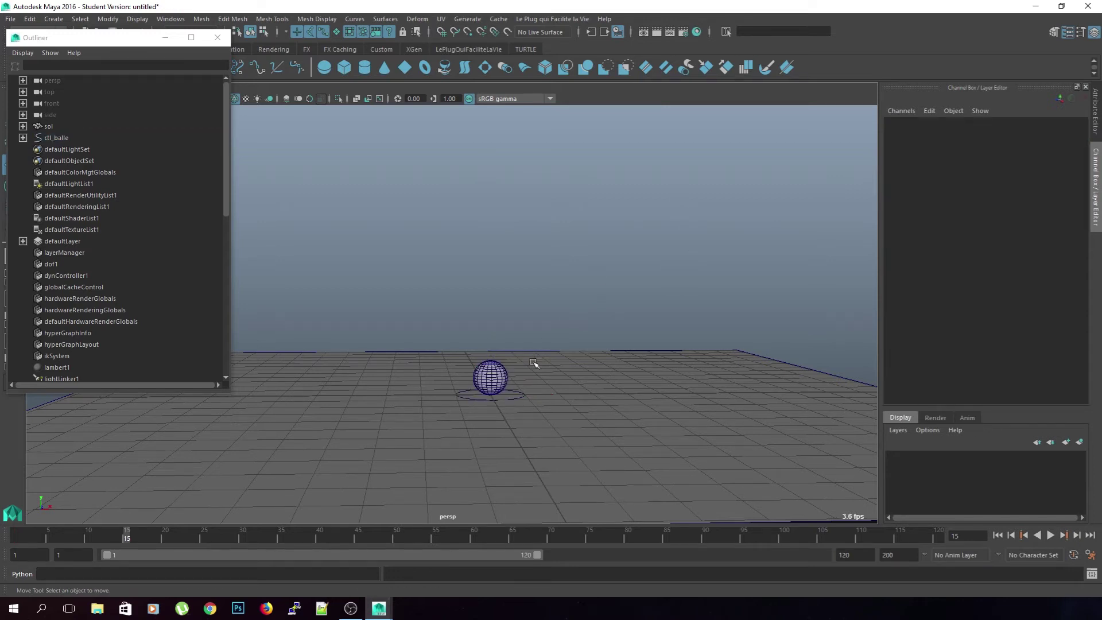
click(456, 394)
key(shift+w)
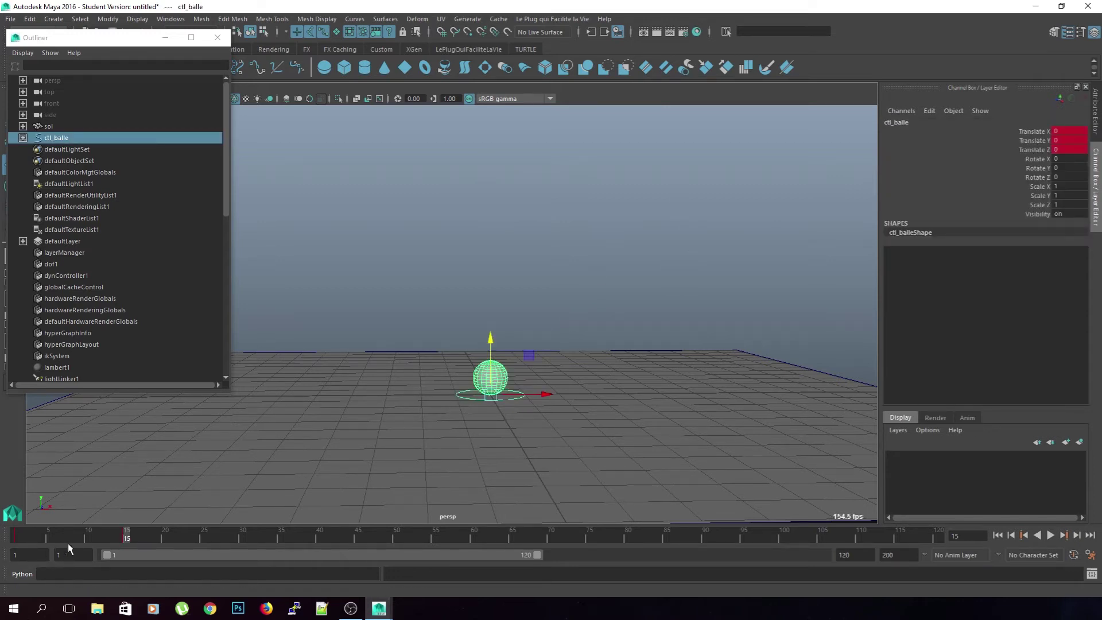
Step: Raise ctl_balle to about Y 2.2 at frame 23 and key its translation as the second bounce's peak
key(alt+v)
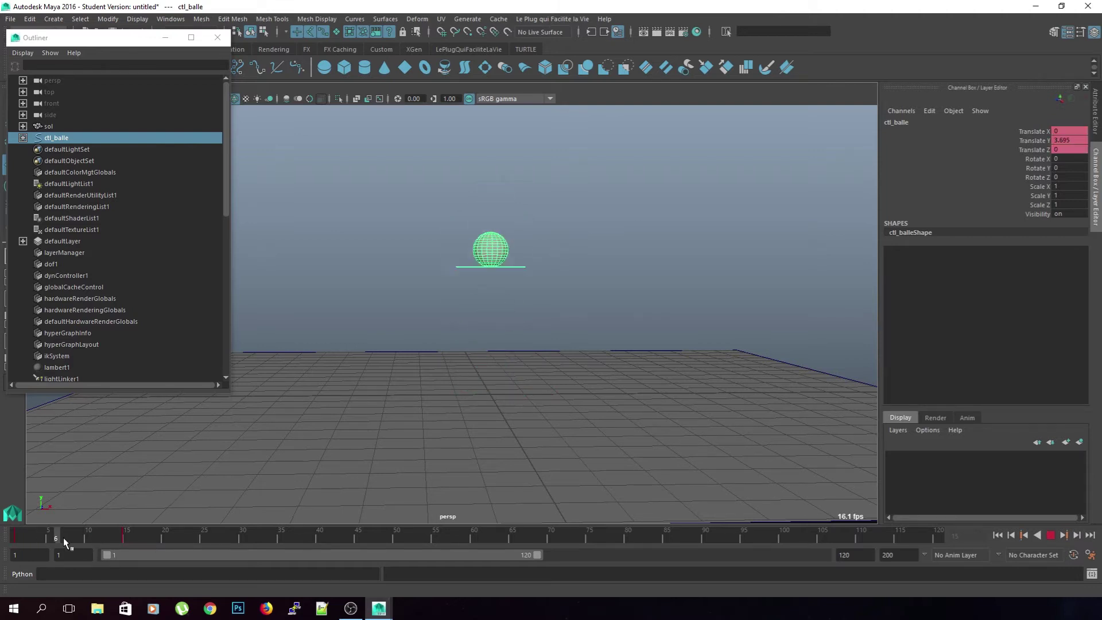
key(alt+v)
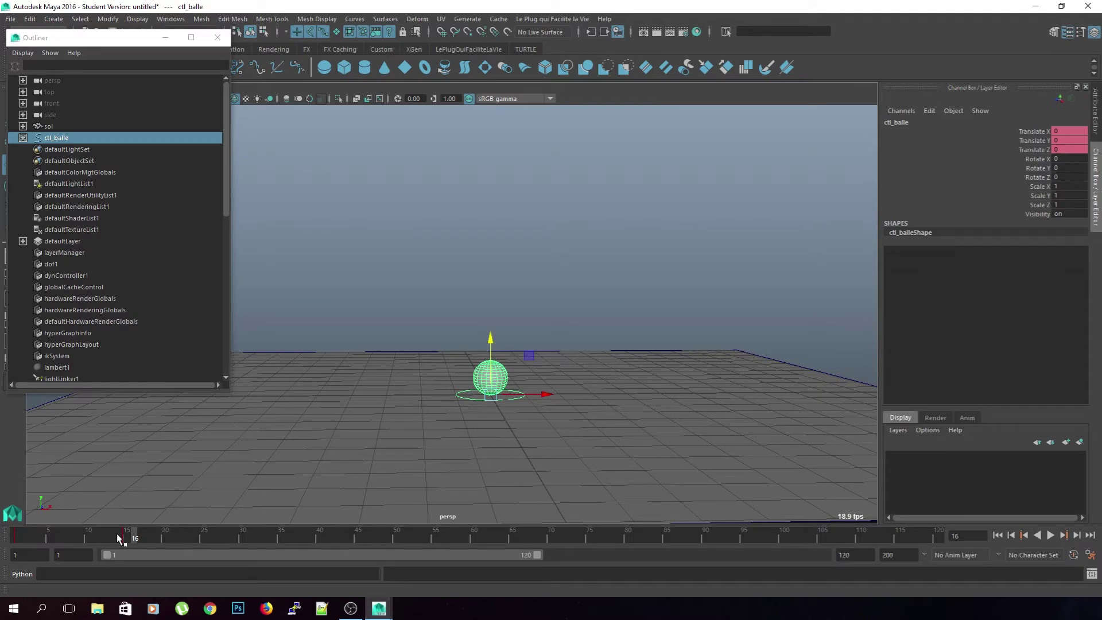
key(alt+v)
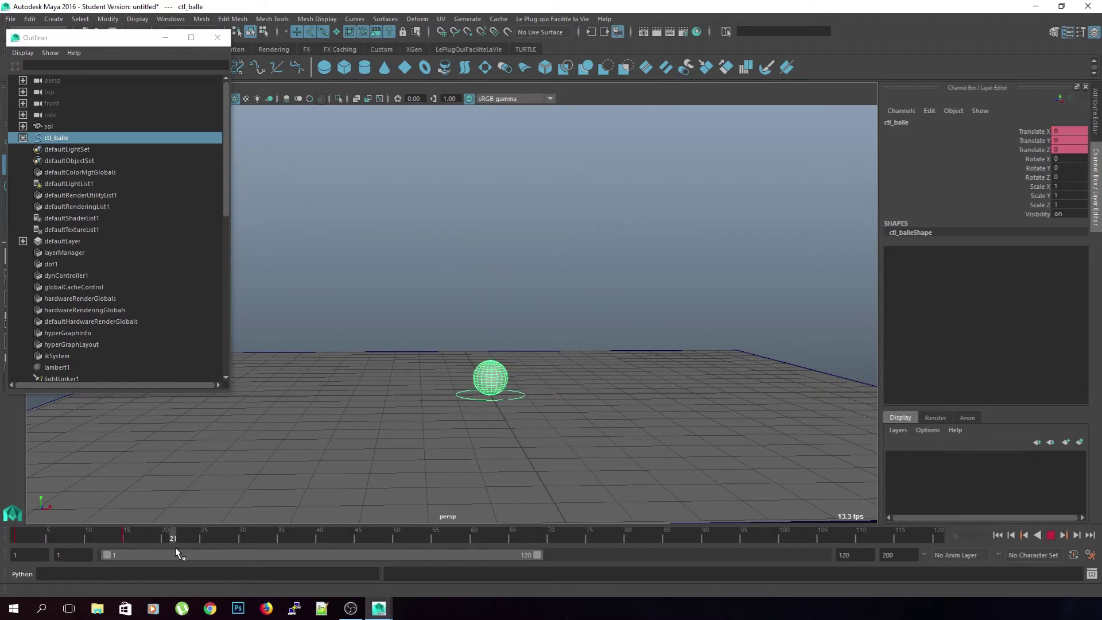
key(alt+v)
drag(492, 339, 498, 258)
key(s)
Step: Set ctl_balle's Translate Y to 0 at frame 30 and key that ground contact
key(alt+v)
key(alt+v)
click(1063, 140)
text(0)
key(Return)
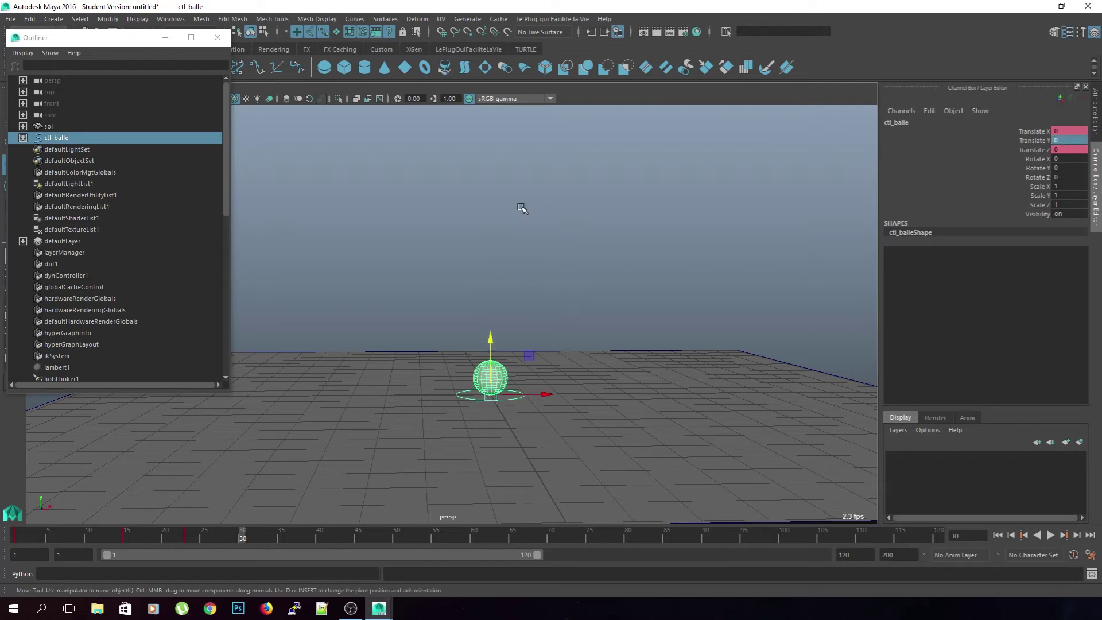
key(s)
Step: Raise ctl_balle to about Y 0.814 at frame 34 and key its translation for a small last bounce
key(alt+v)
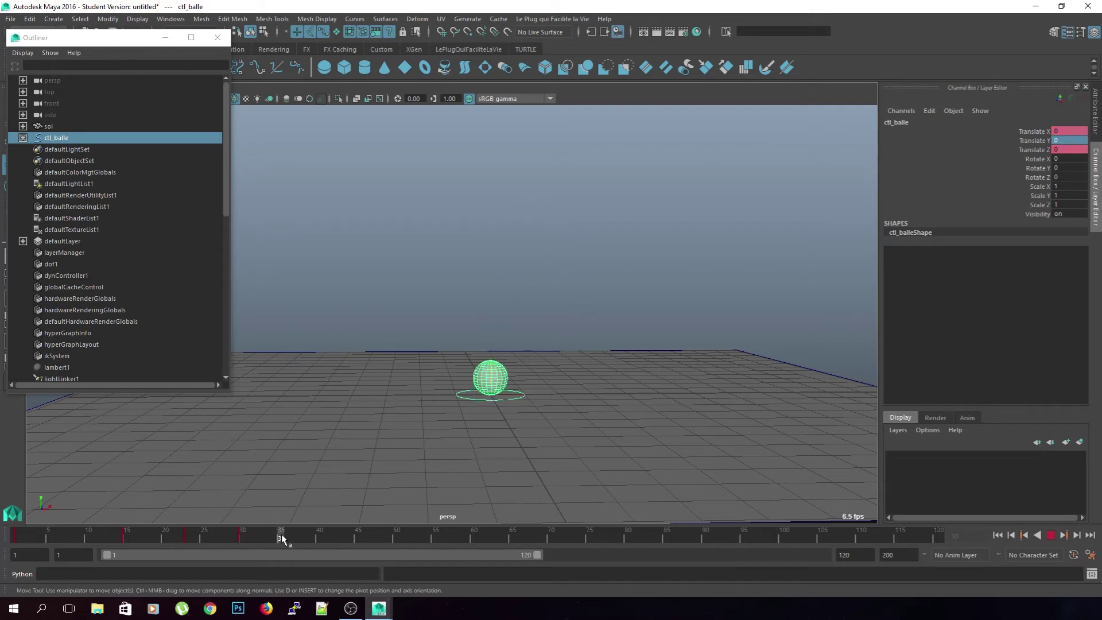
click(274, 538)
drag(490, 340, 490, 312)
key(s)
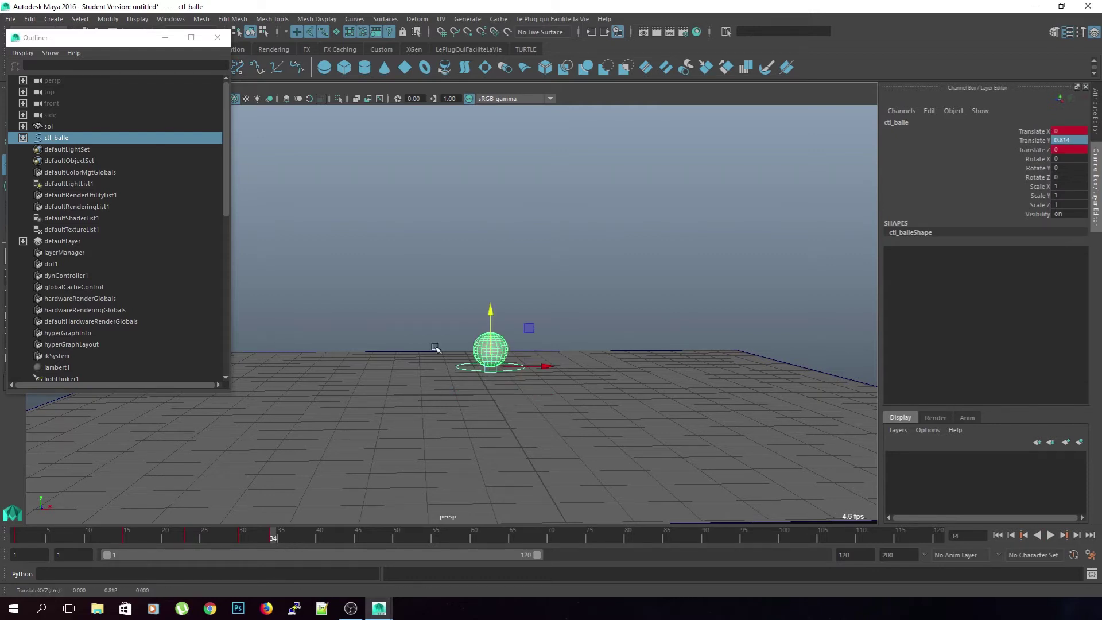
Step: Set ctl_balle's Translate Y to 0 at frame 37 and key it as the final ground contact
key(alt+v)
click(293, 535)
double_click(1066, 139)
text(0)
key(Return)
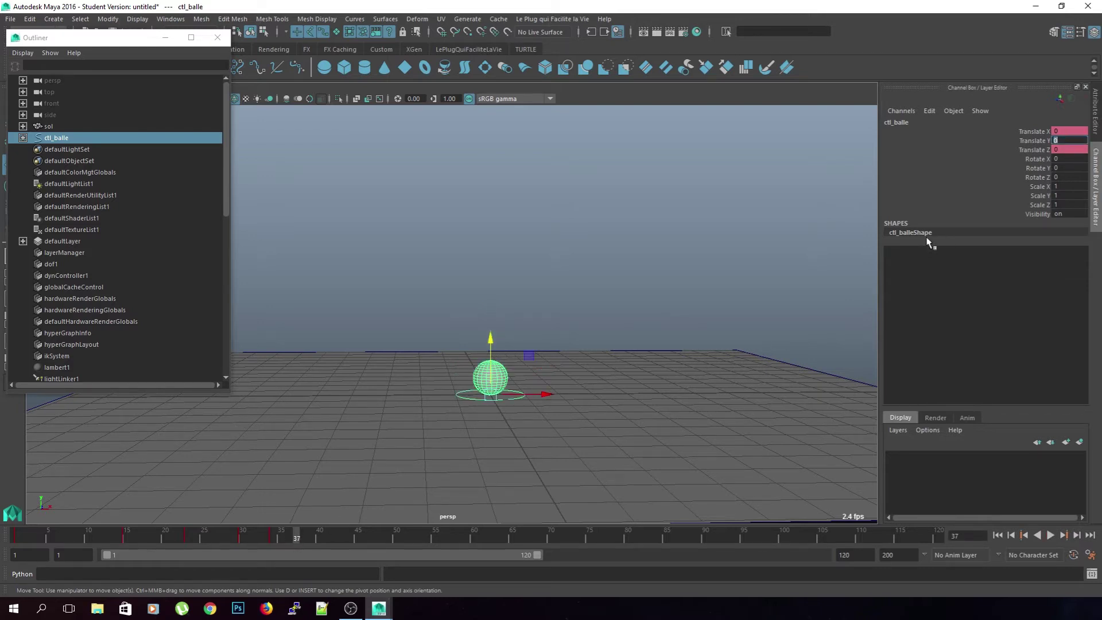
key(s)
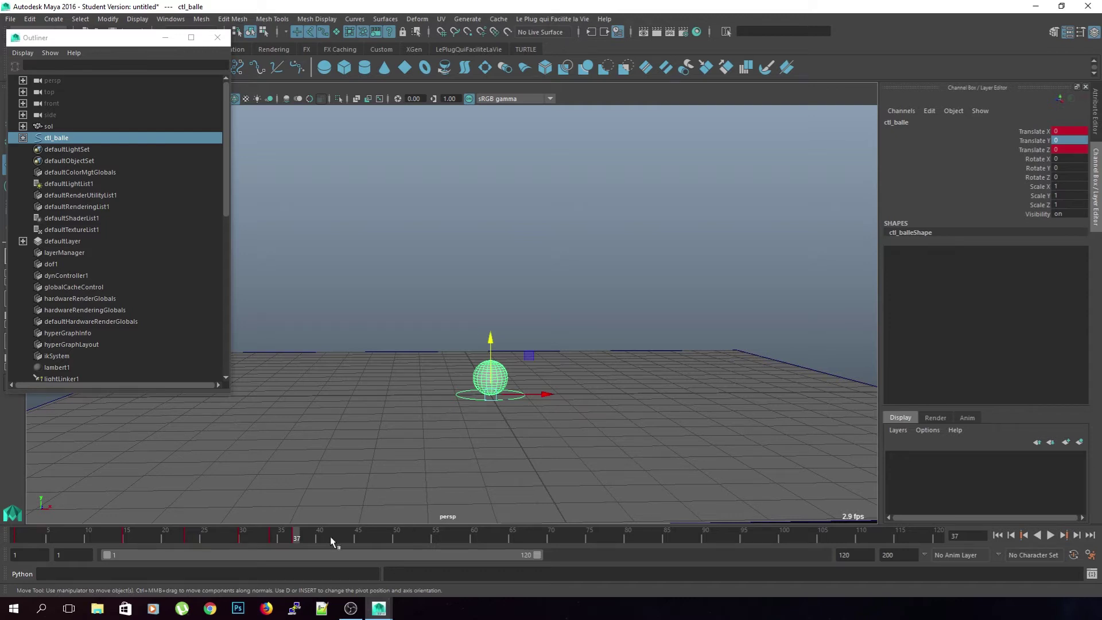
Step: Shorten the playback range to end at frame 43 and play back the bounce
drag(291, 536, 554, 537)
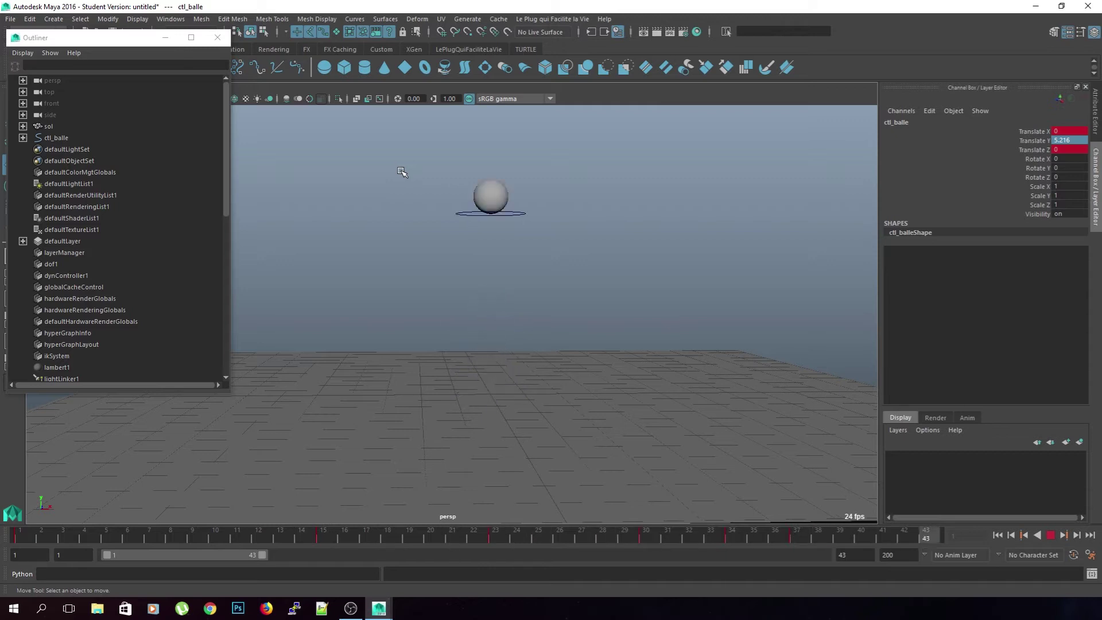
click(1056, 536)
click(635, 475)
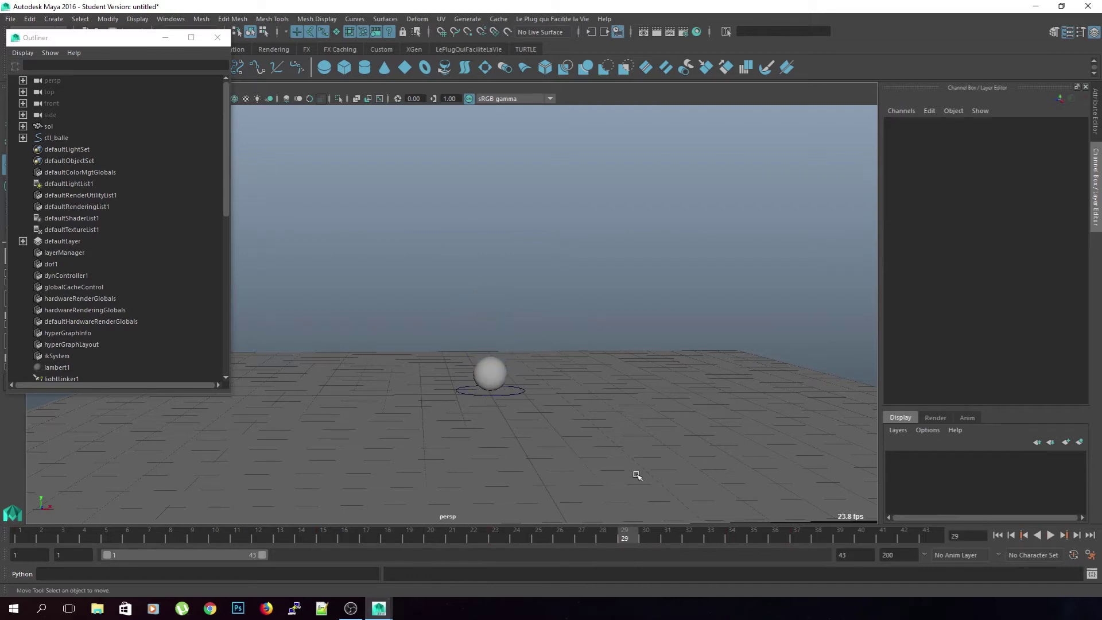
Step: Reselect ctl_balle, return to frame 1 and replay the bounce to check its timing
click(521, 390)
mouse_move(622, 536)
mouse_down()
mouse_move(517, 536)
mouse_move(581, 549)
mouse_move(228, 565)
mouse_move(15, 560)
mouse_move(320, 548)
mouse_move(14, 561)
mouse_move(77, 539)
mouse_move(293, 547)
mouse_move(132, 545)
mouse_move(319, 536)
mouse_move(21, 540)
mouse_up()
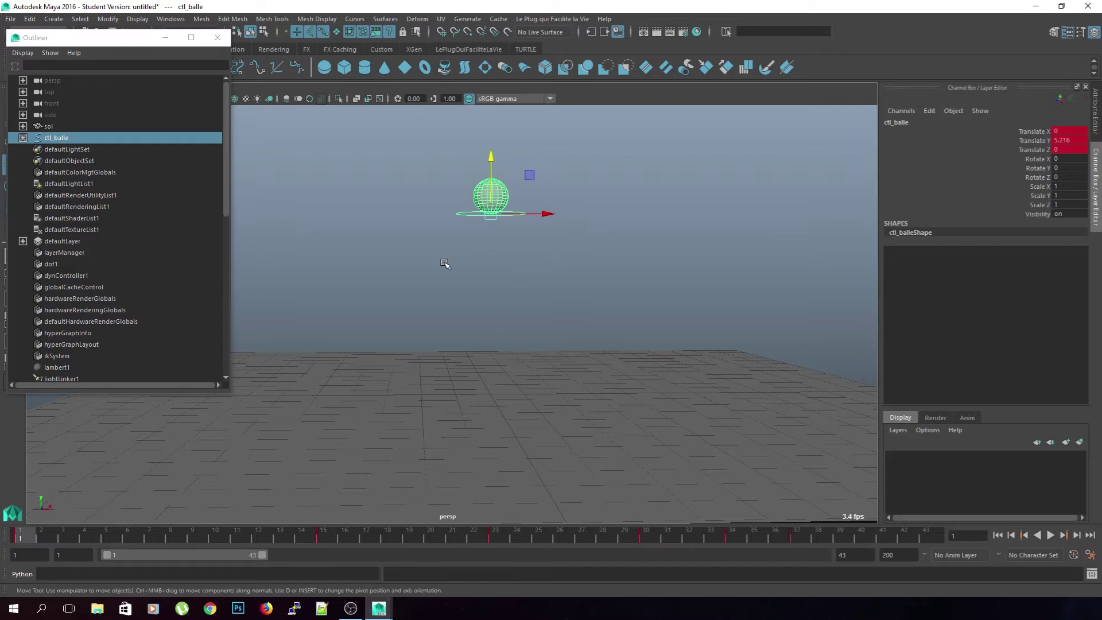
key(alt+v)
key(Escape)
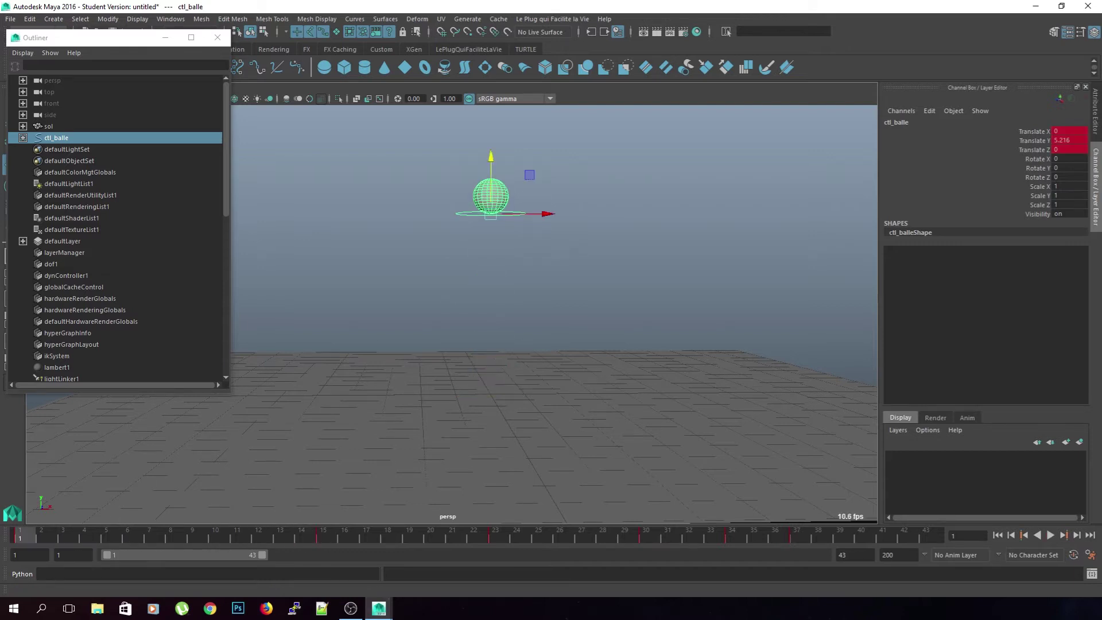
click(1052, 537)
key(Escape)
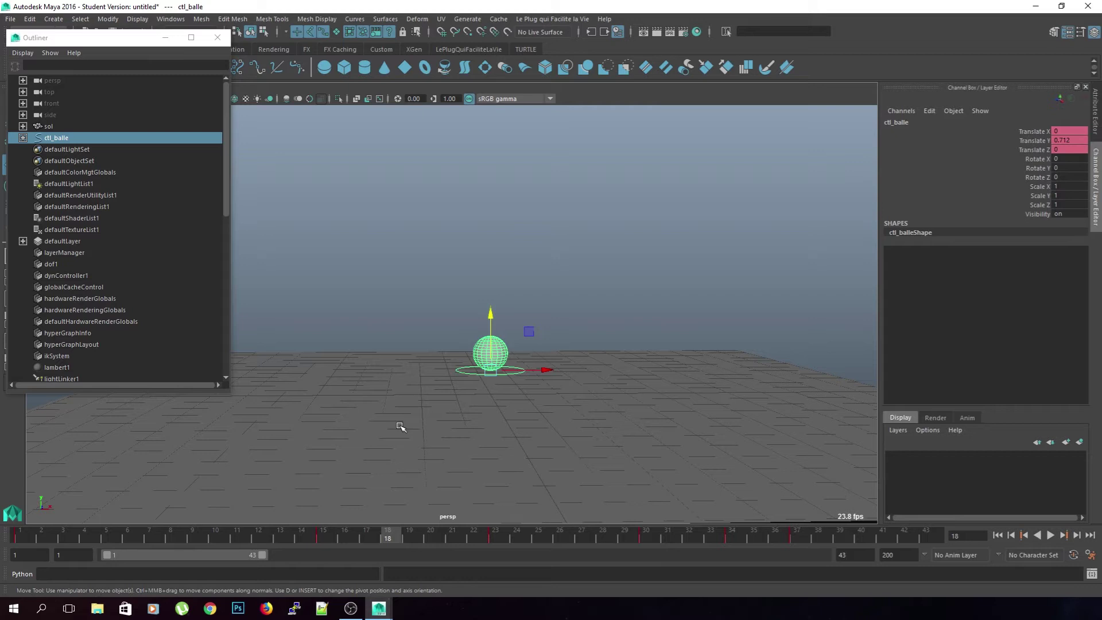
Step: Open the Graph Editor for ctl_balle and enlarge it to fill the screen
drag(132, 45, 135, 113)
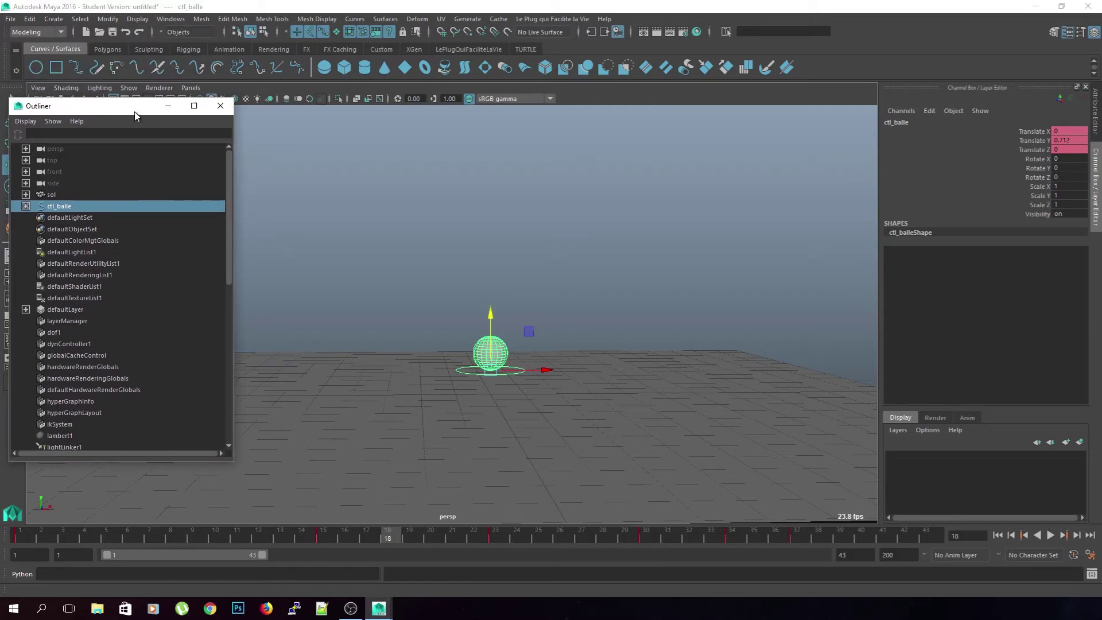
click(170, 19)
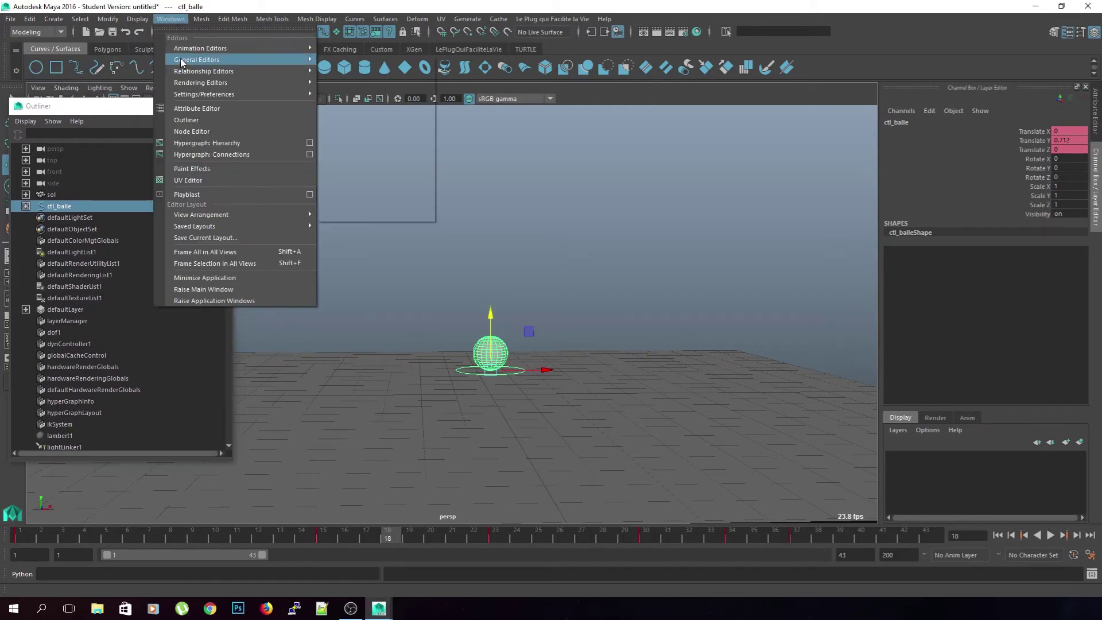
mouse_move(174, 49)
click(400, 70)
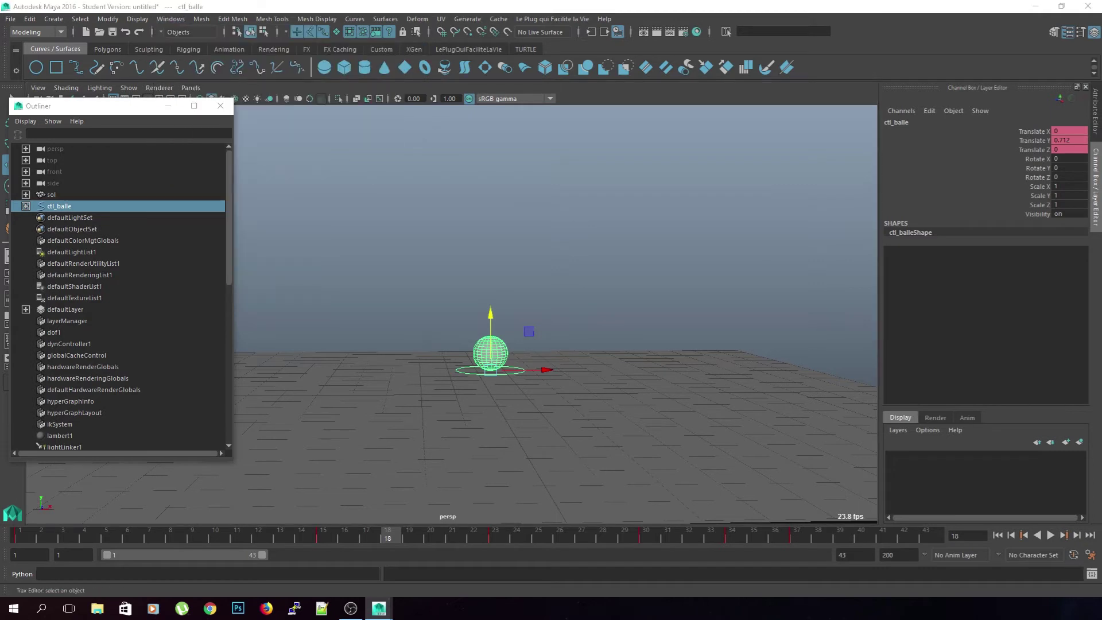
click(170, 19)
mouse_move(283, 46)
click(357, 59)
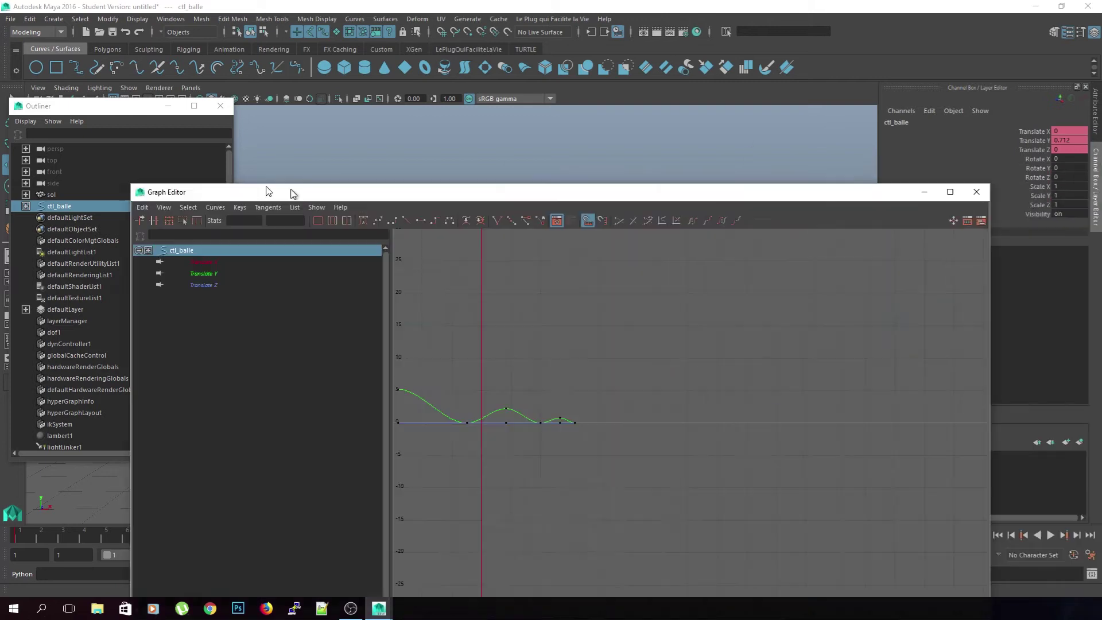
drag(268, 192, 141, 3)
Step: Frame all of ctl_balle's translation curves, examine the bounce shape, and isolate the Translate Z curve
scroll(368, 322, up, 6)
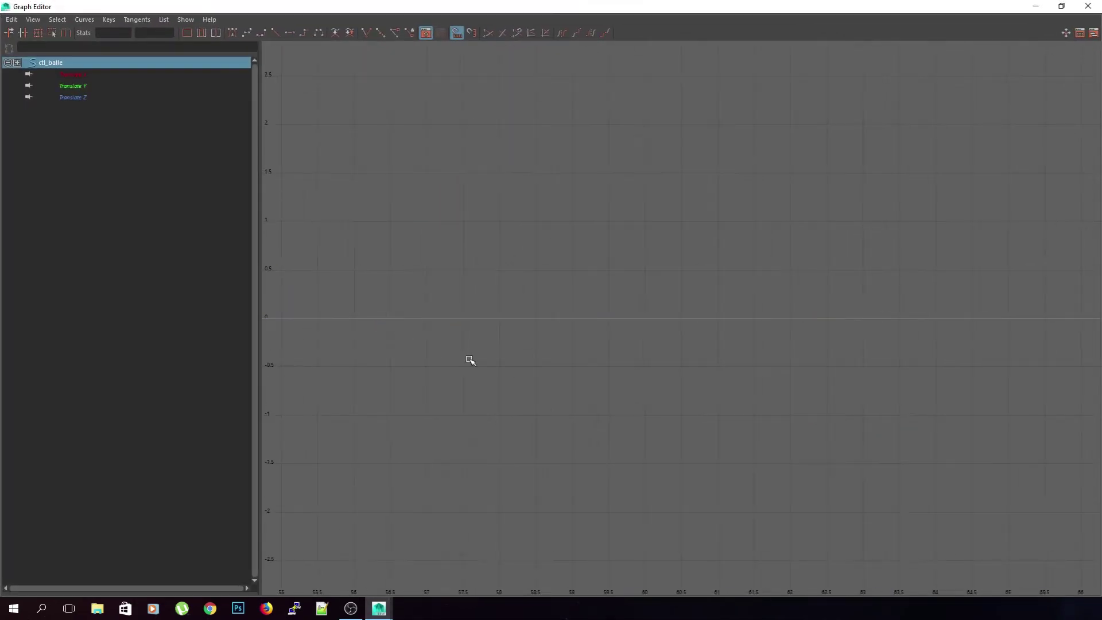
key(a)
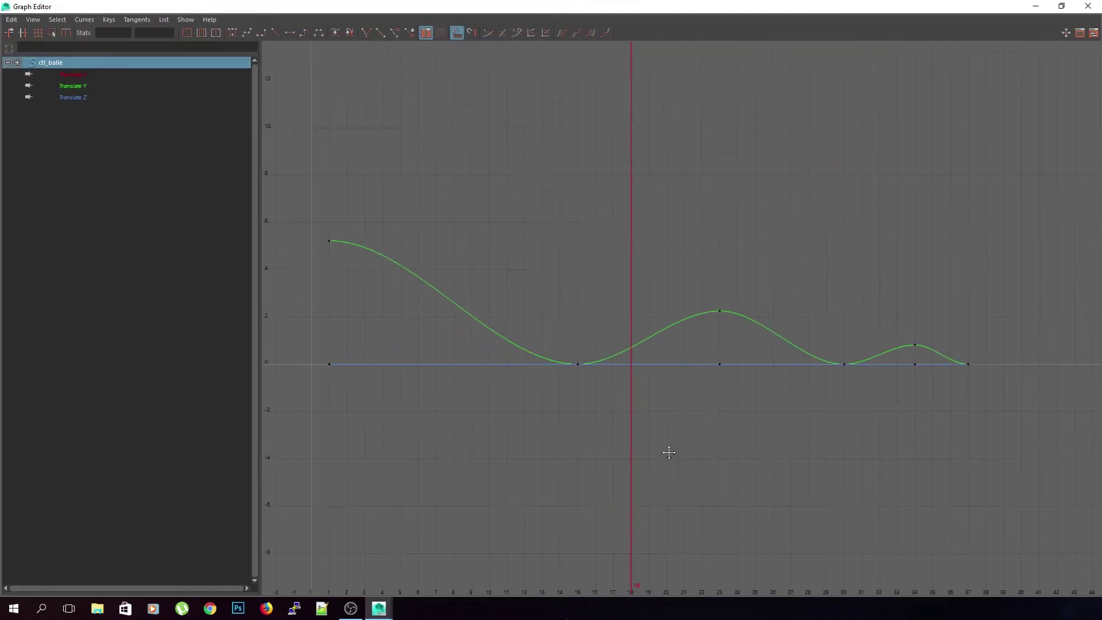
scroll(672, 462, up, 3)
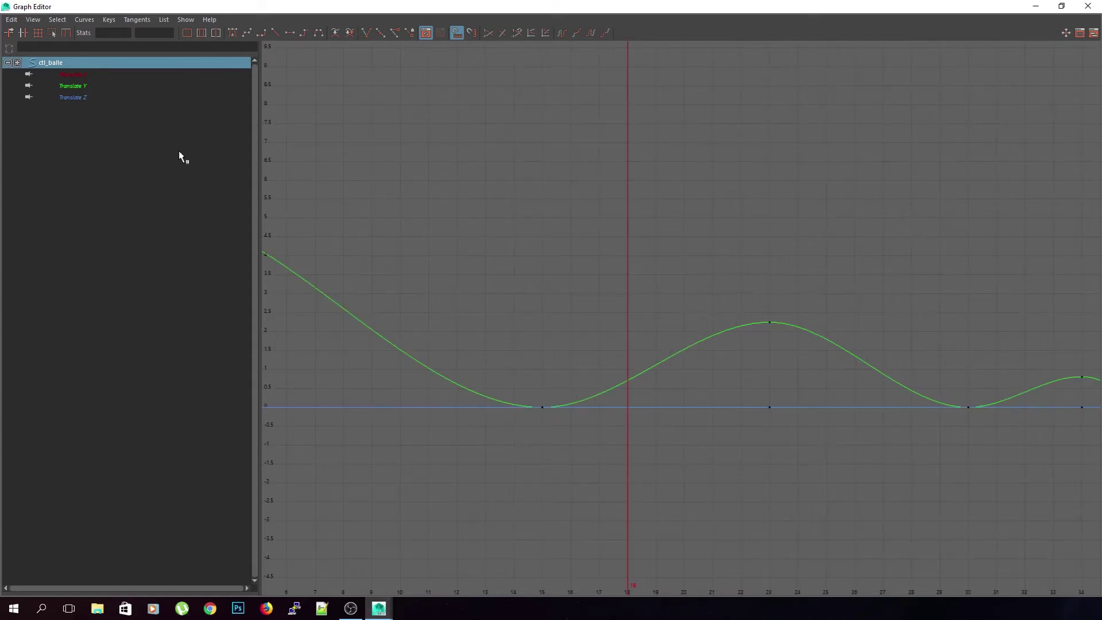
key(a)
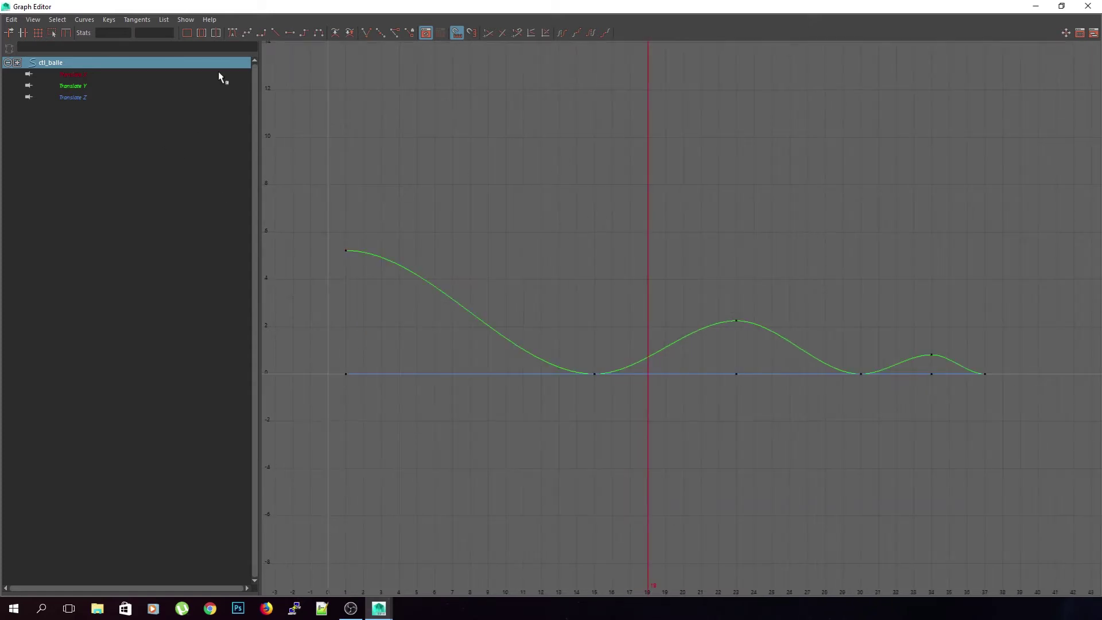
click(81, 95)
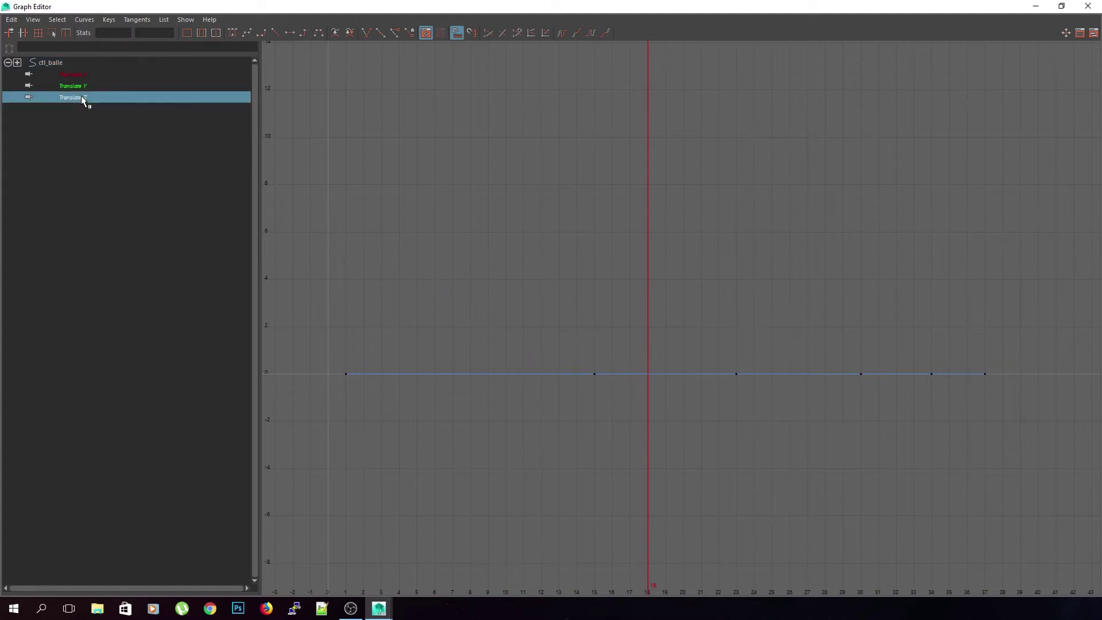
Step: Delete all keys of ctl_balle's flat Translate X curve
click(84, 76)
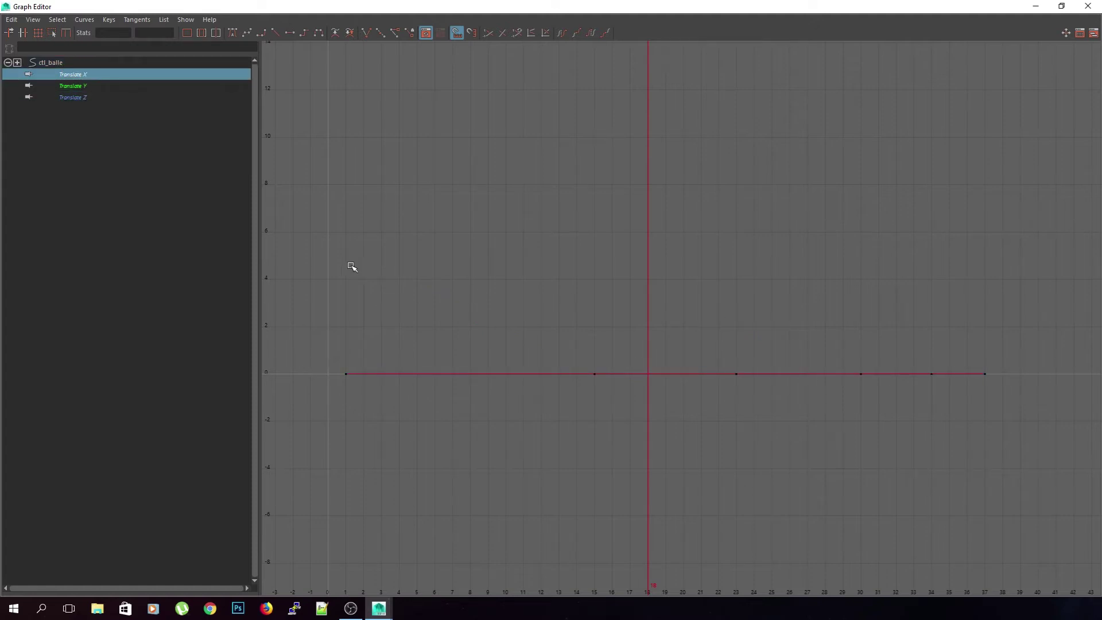
drag(345, 335, 1035, 475)
key(Delete)
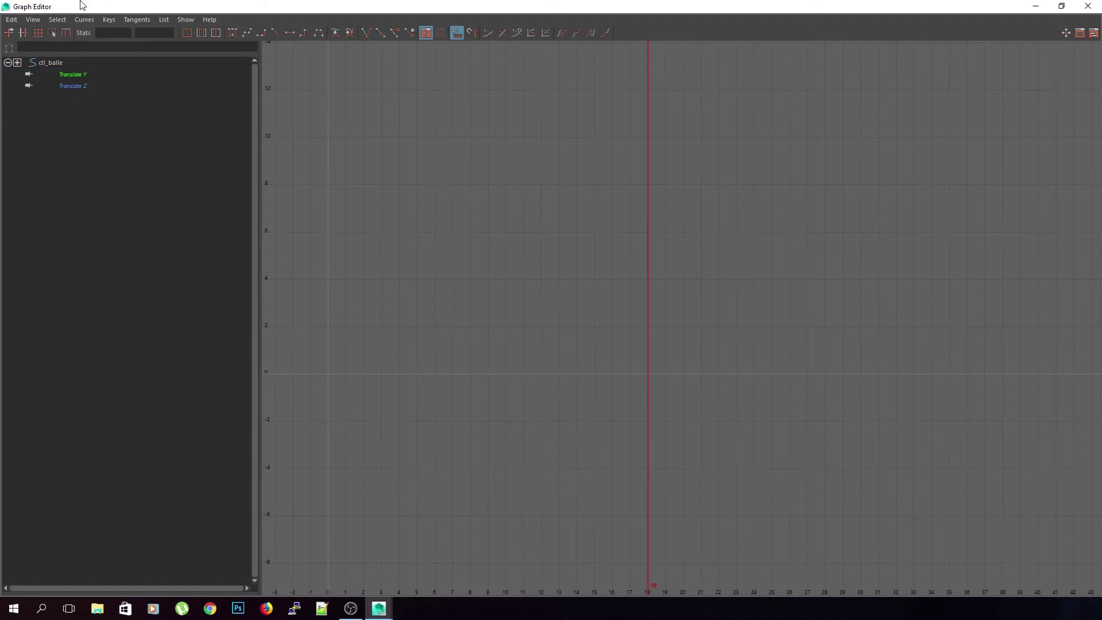
Step: Delete all keys of ctl_balle's flat Translate Z curve
click(73, 85)
drag(326, 324, 1035, 483)
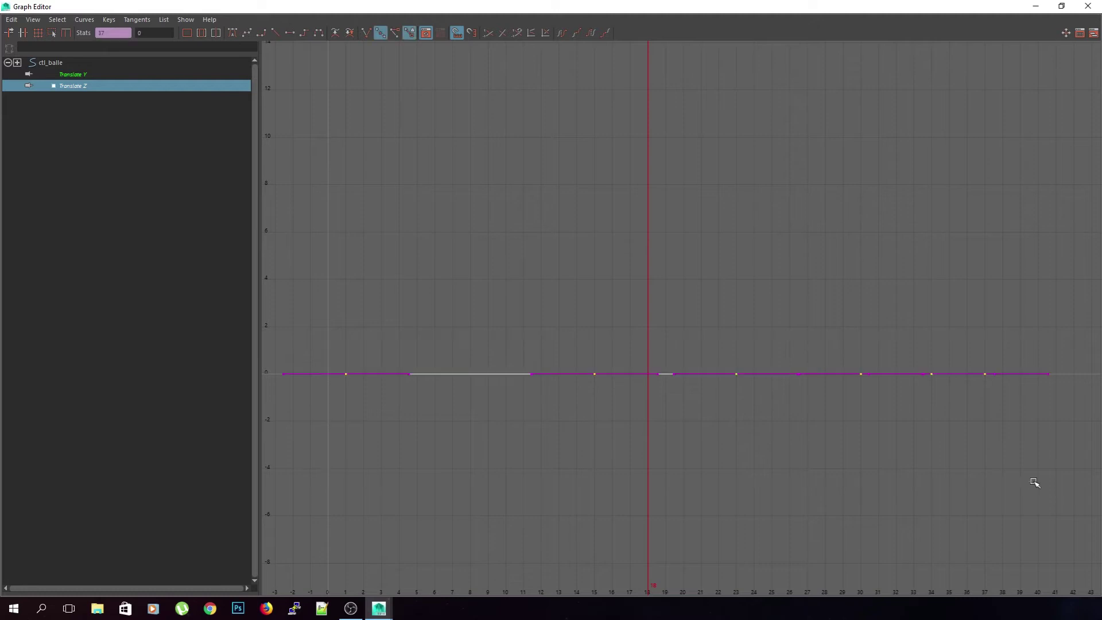
key(Delete)
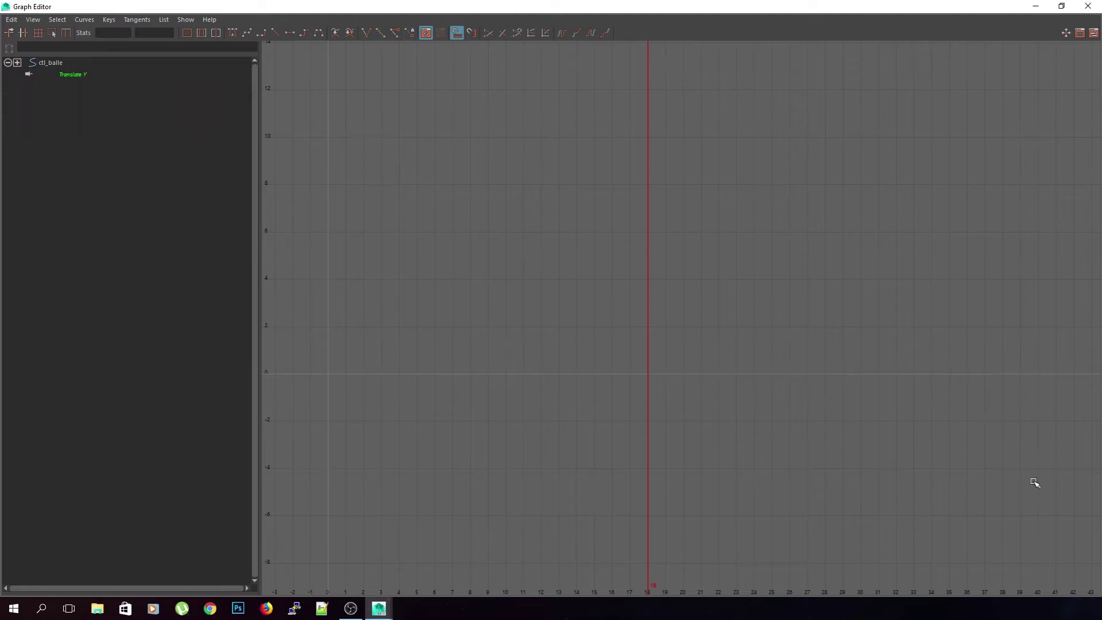
Step: Isolate the Translate Y curve's first fall between frames 1 and 15 and return the Graph Editor to a floating window
click(118, 76)
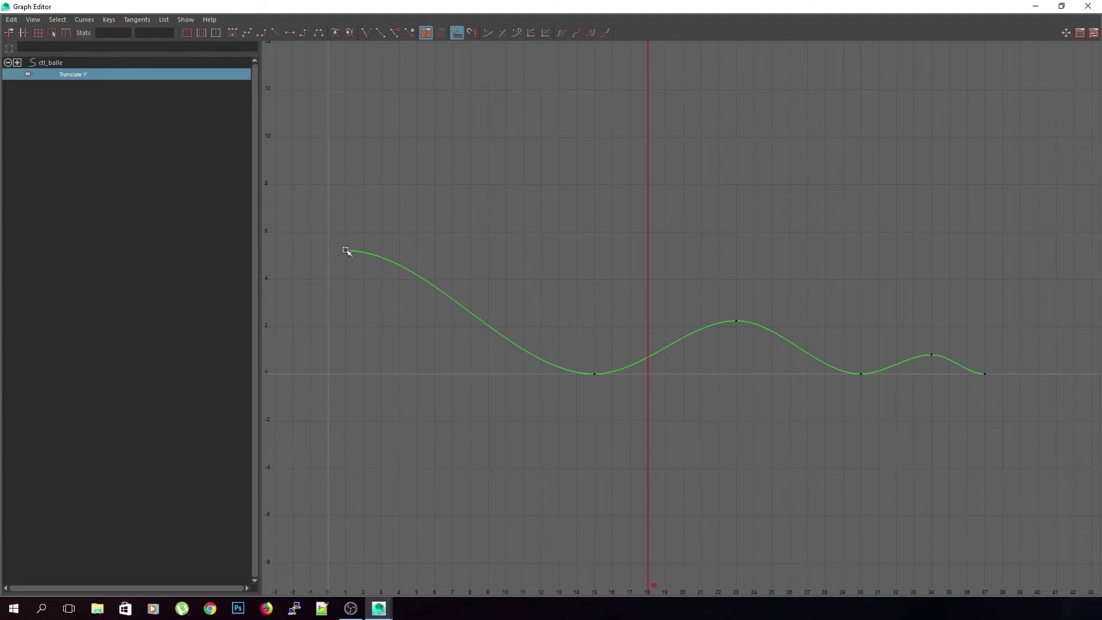
scroll(329, 256, up, 6)
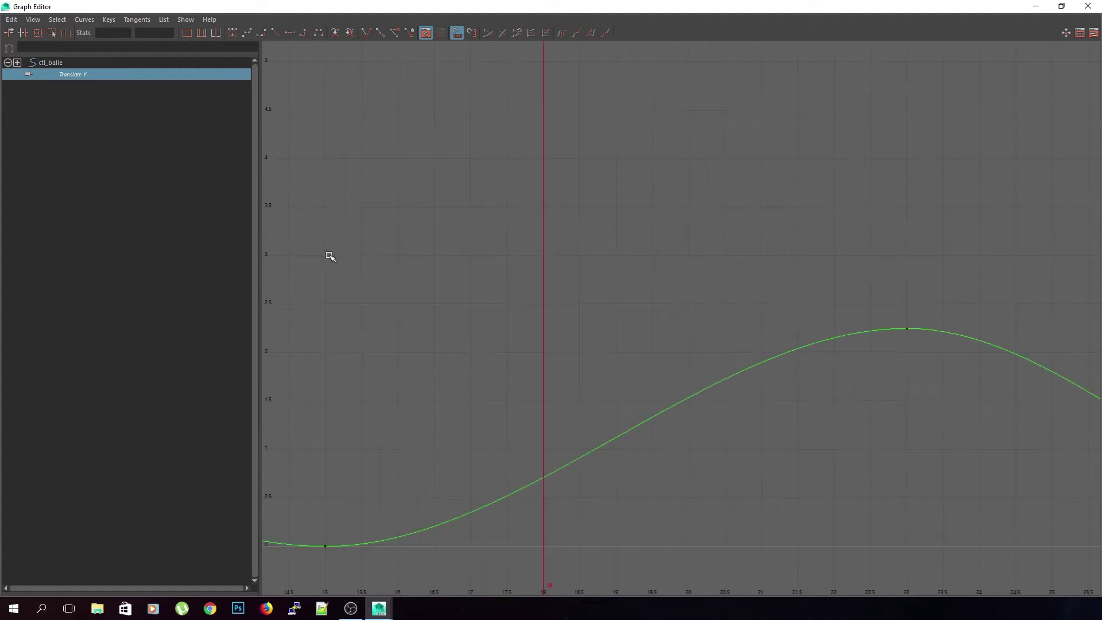
alt+right_drag(586, 321, 470, 345)
mouse_move(558, 342)
alt+middle_down()
mouse_move(543, 342)
mouse_move(1028, 361)
alt+middle_up()
double_click(537, 5)
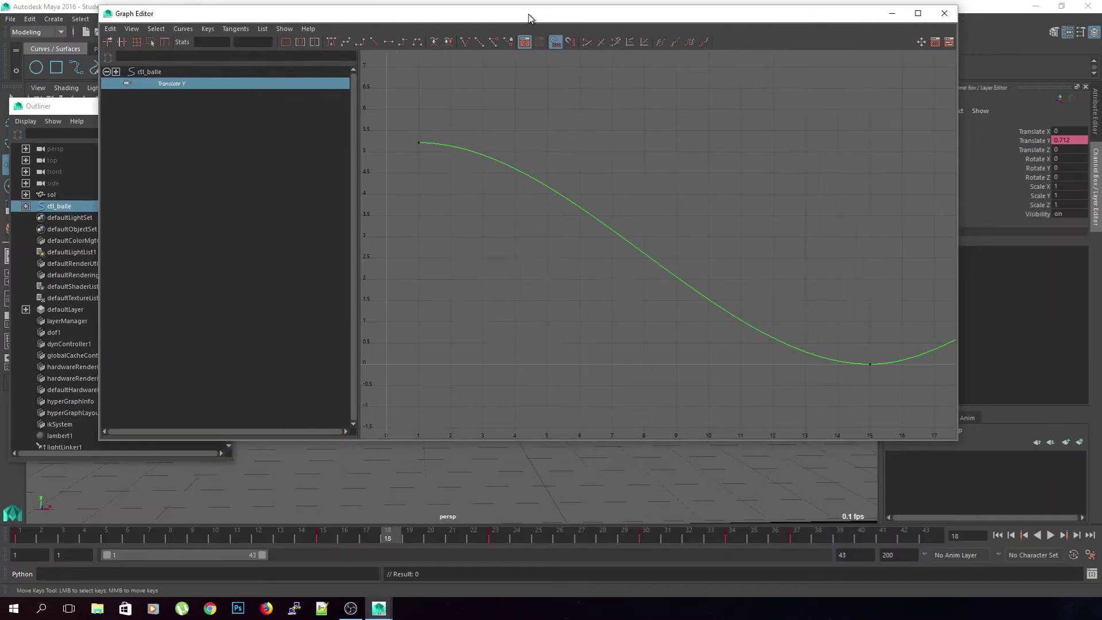
Step: Run through frames 1 to 15, with the frame 1 key selected, to compare the ball's fall with its Translate Y curve
click(79, 538)
drag(74, 544, 19, 543)
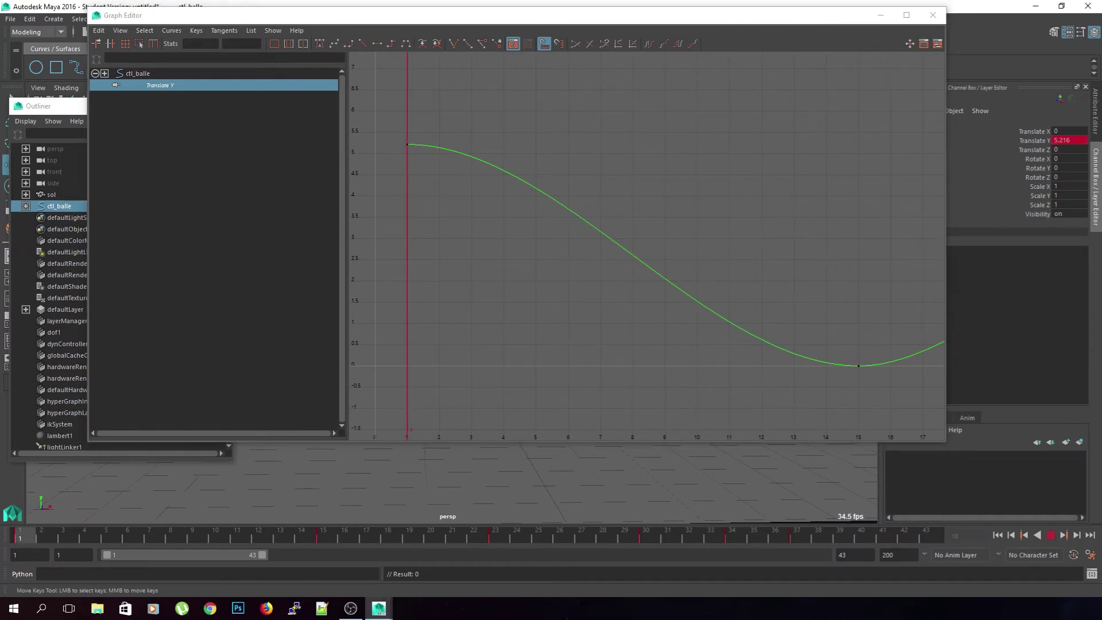
drag(400, 137, 421, 149)
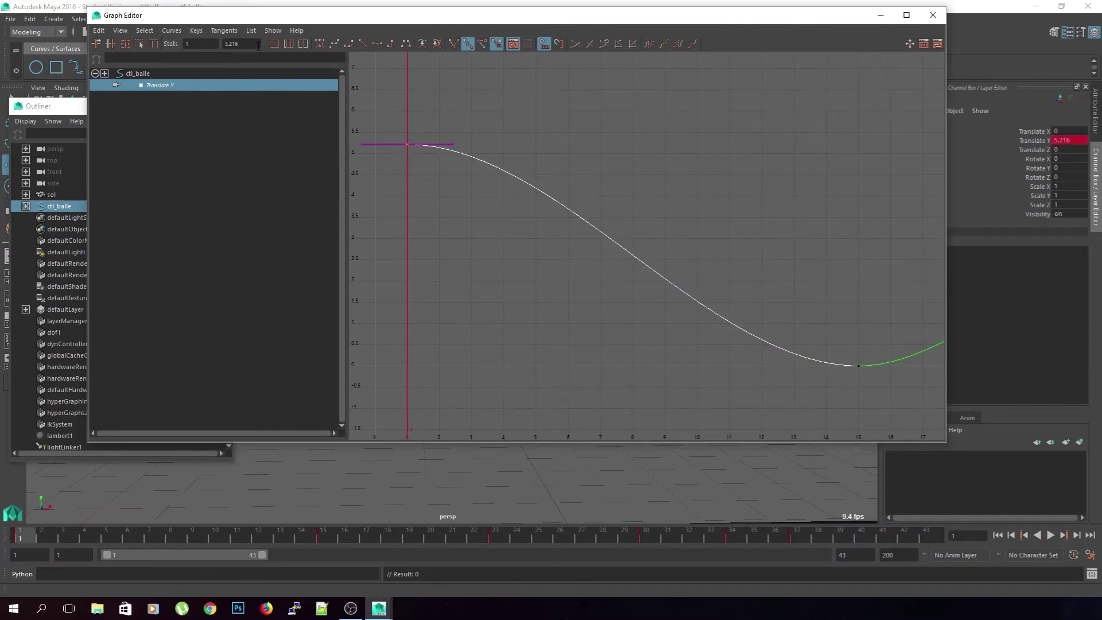
mouse_move(23, 539)
mouse_down()
mouse_move(106, 536)
mouse_move(63, 540)
mouse_up()
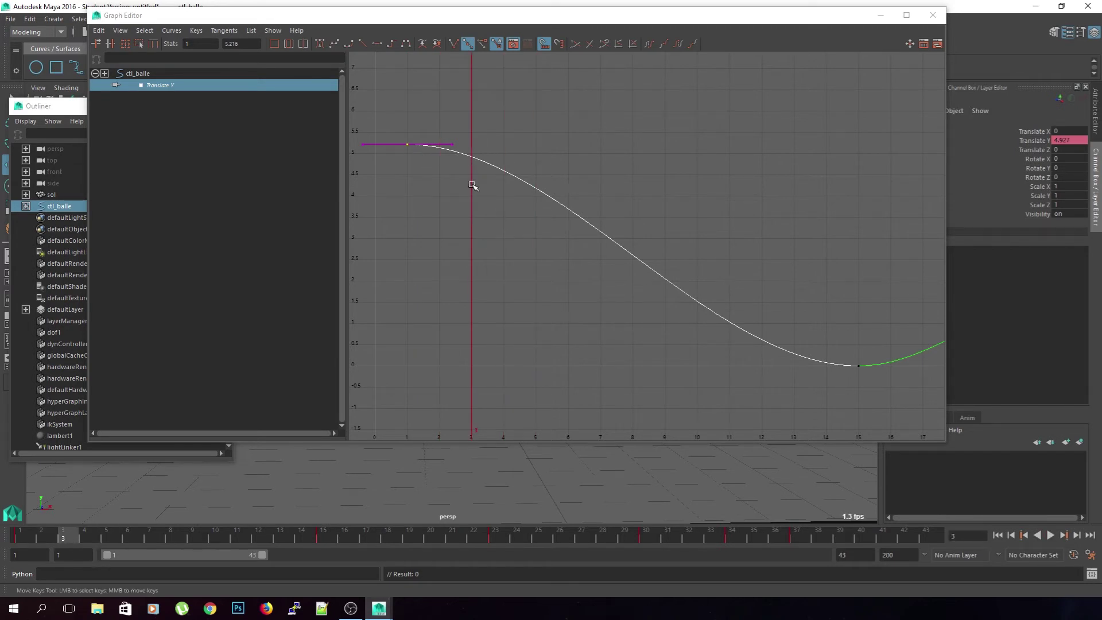
key(alt+v)
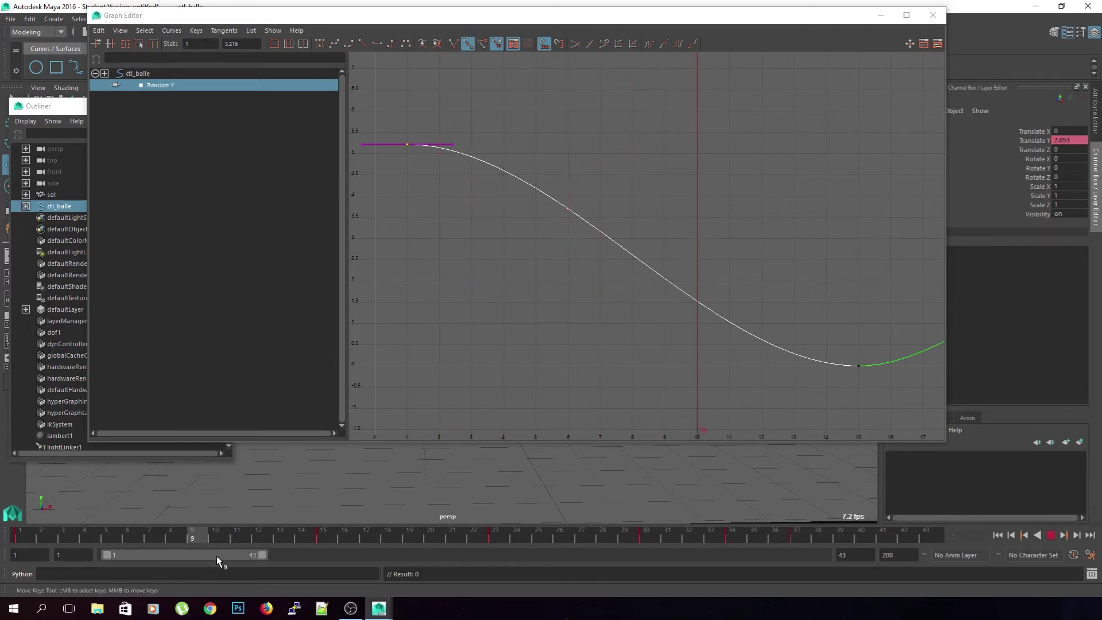
key(alt+v)
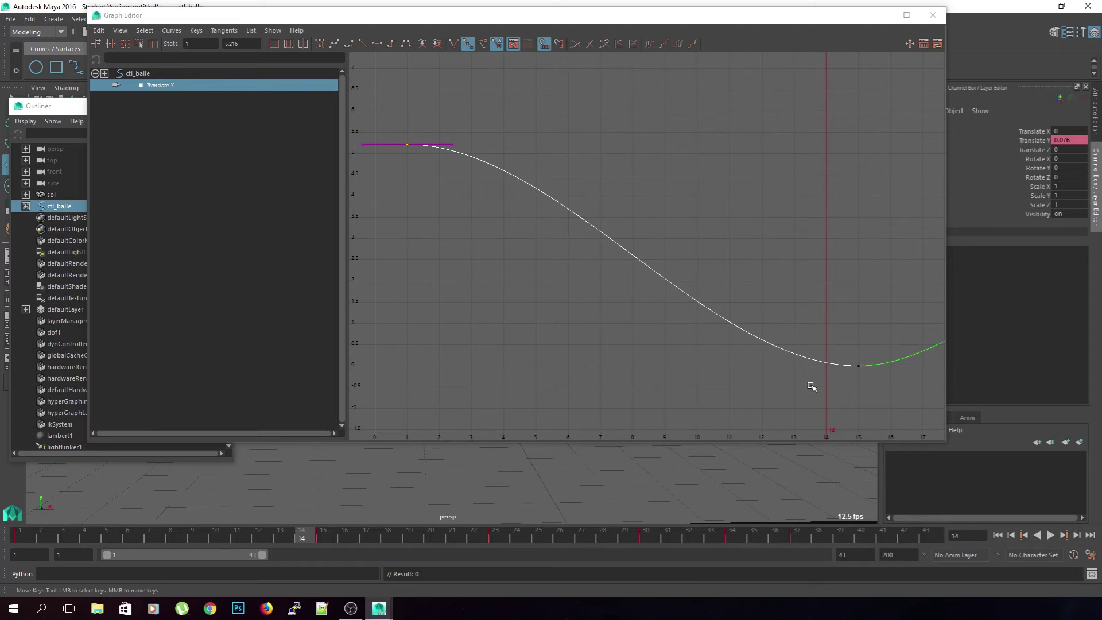
drag(309, 541, 322, 539)
scroll(774, 315, down, 5)
middle_drag(771, 334, 686, 343)
key(ctrl+z)
scroll(746, 344, down, 3)
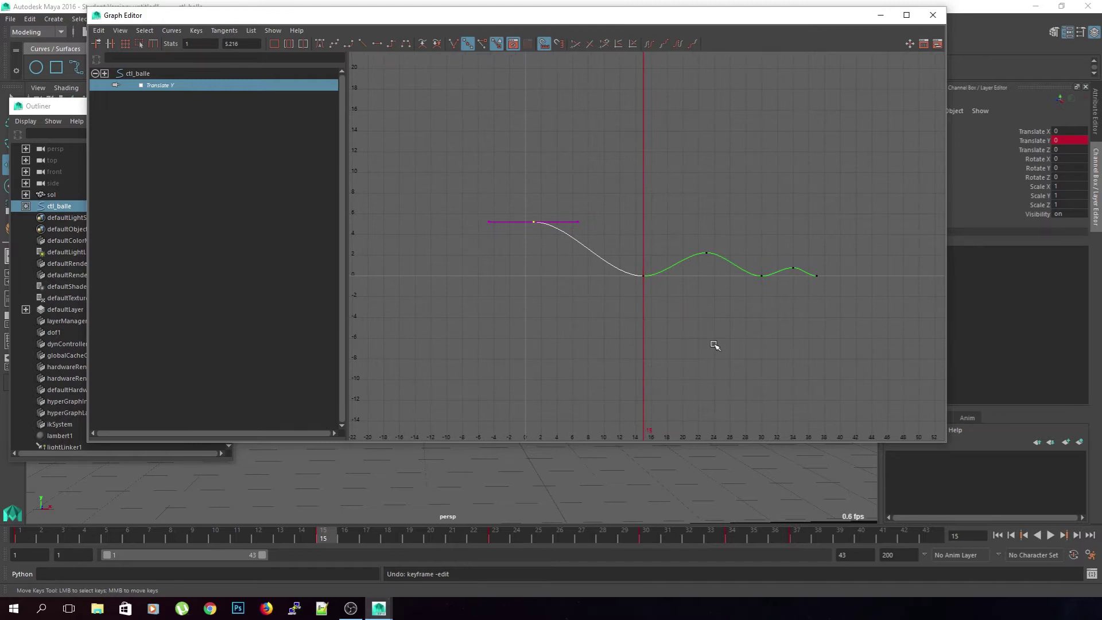
Step: Set all Translate Y keys to linear tangents and clear the key selection
drag(479, 164, 850, 361)
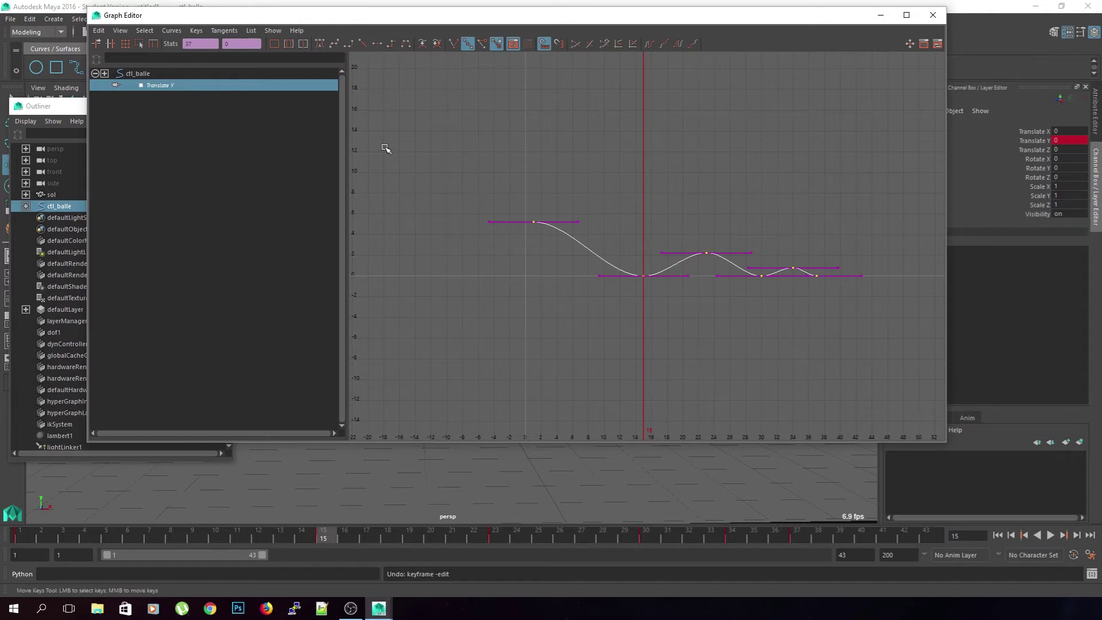
click(319, 44)
click(364, 45)
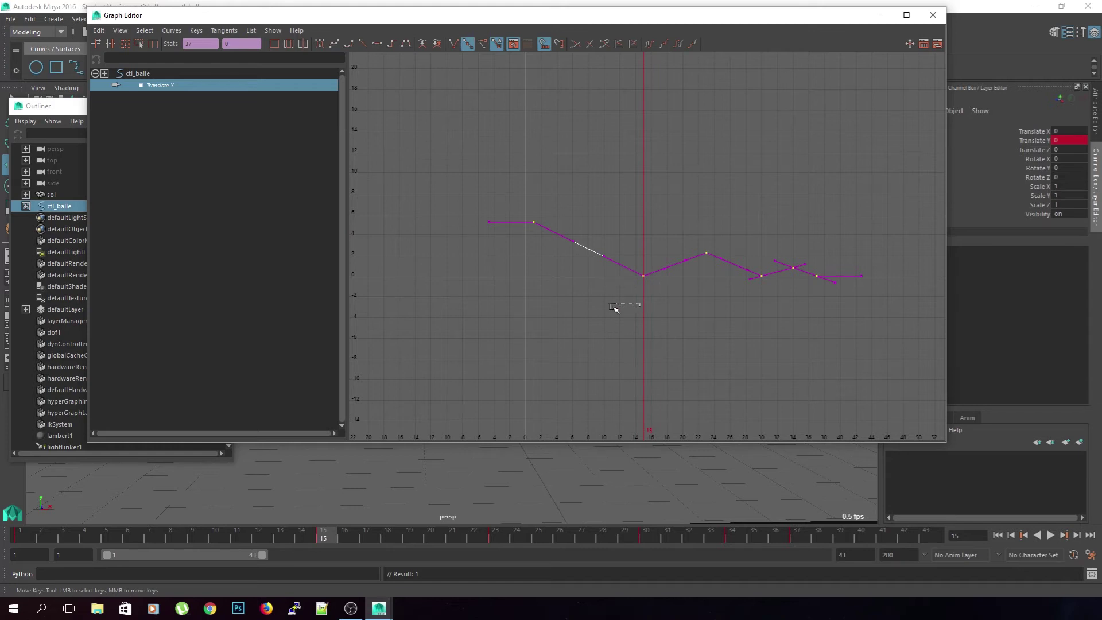
drag(613, 308, 520, 312)
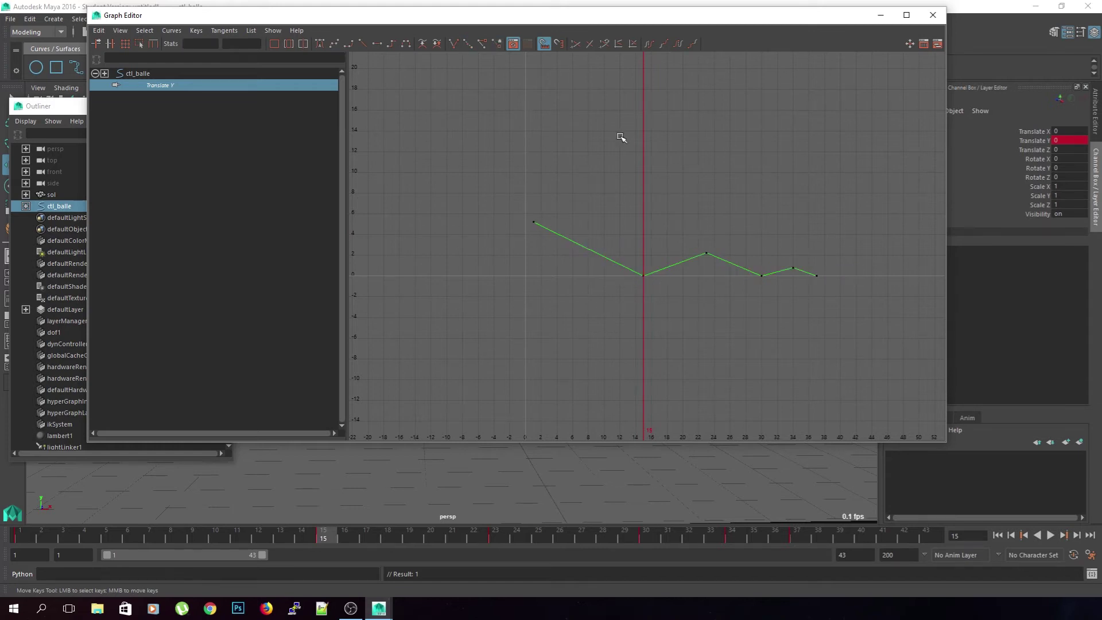
Step: Move the Graph Editor off the viewport and play the bounce from the start to judge the linear tangents
drag(627, 16, 0, 34)
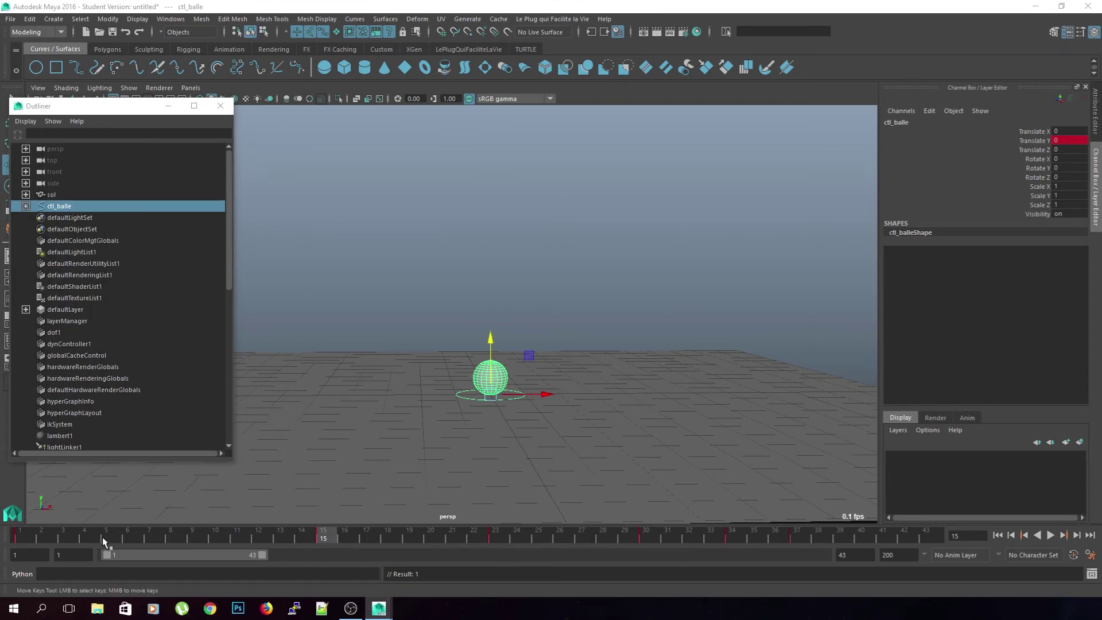
drag(103, 536, 80, 532)
click(1051, 535)
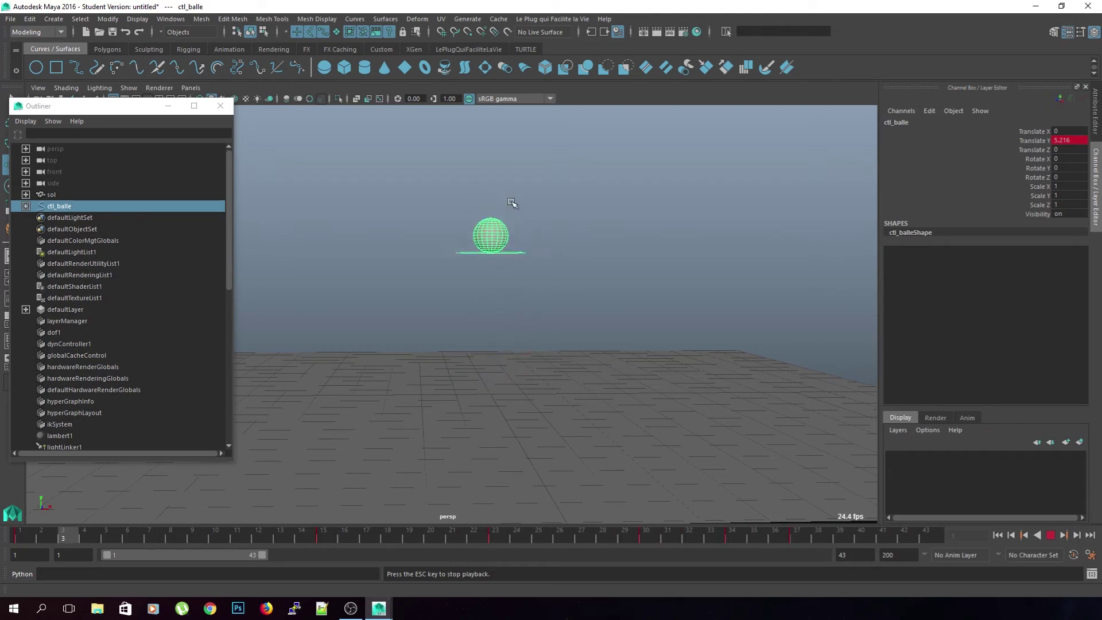
click(1051, 535)
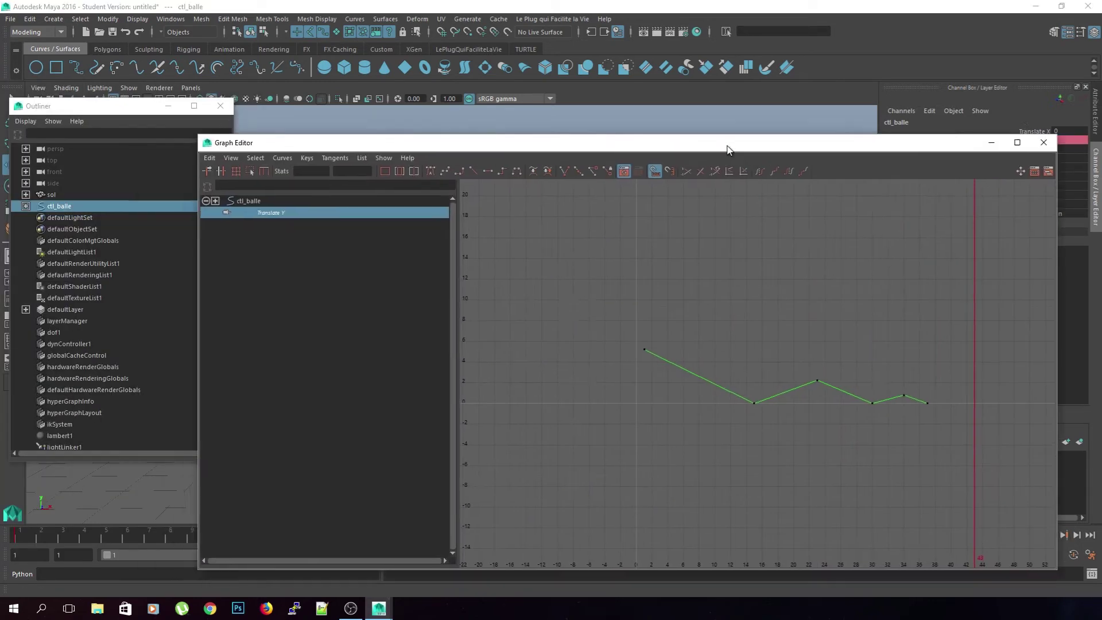
Step: Bring the Graph Editor back and set all Translate Y keys to stepped tangents
drag(731, 143, 714, 106)
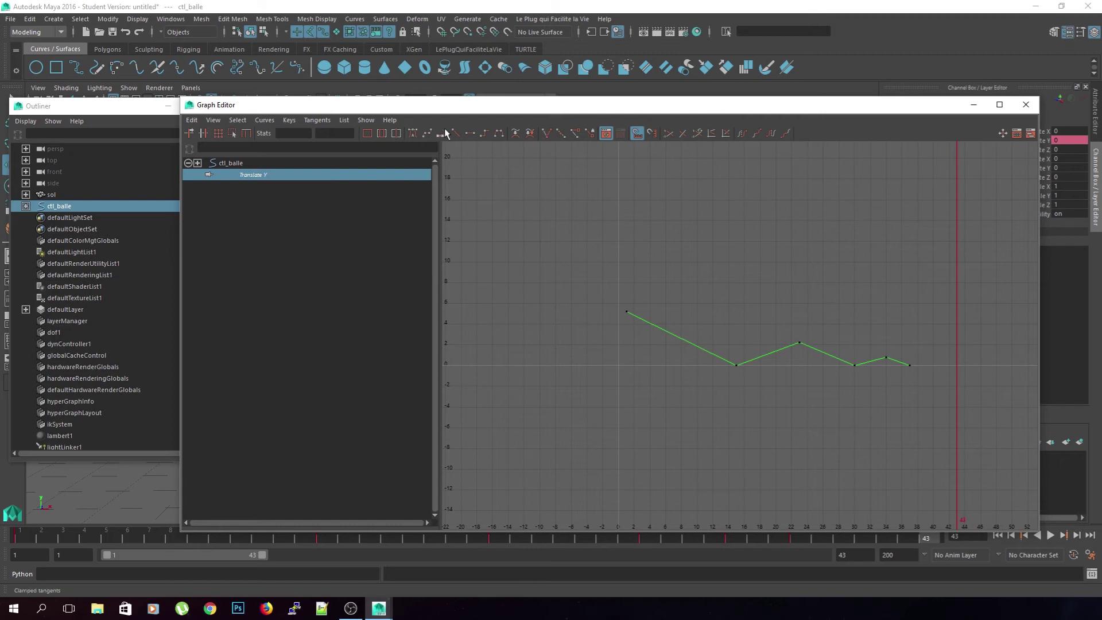
drag(614, 276, 933, 382)
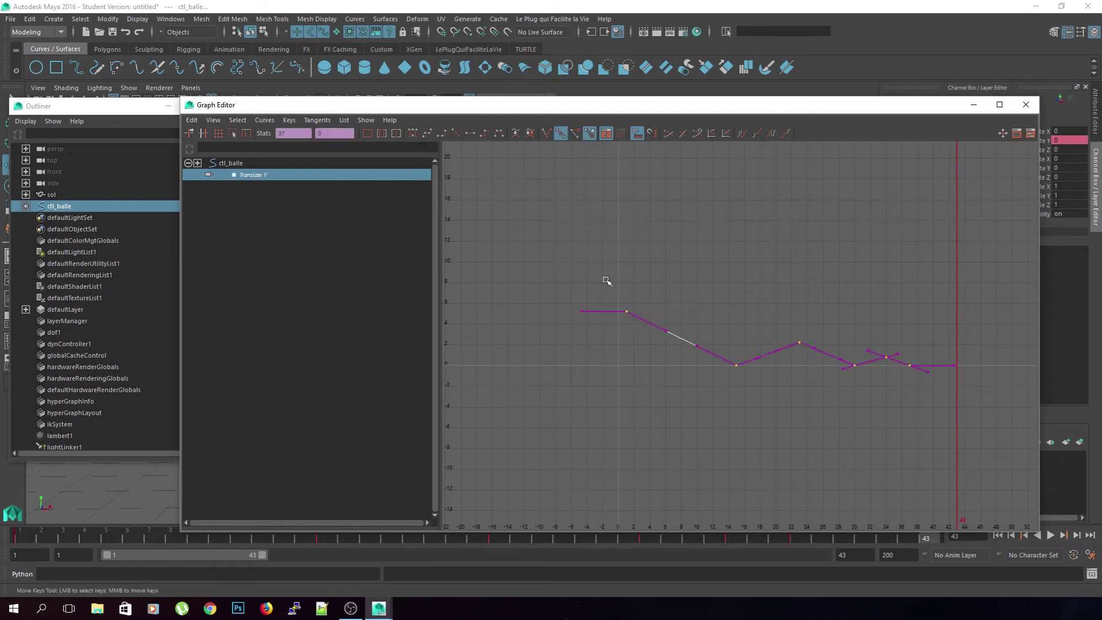
click(487, 135)
drag(741, 105, 697, 81)
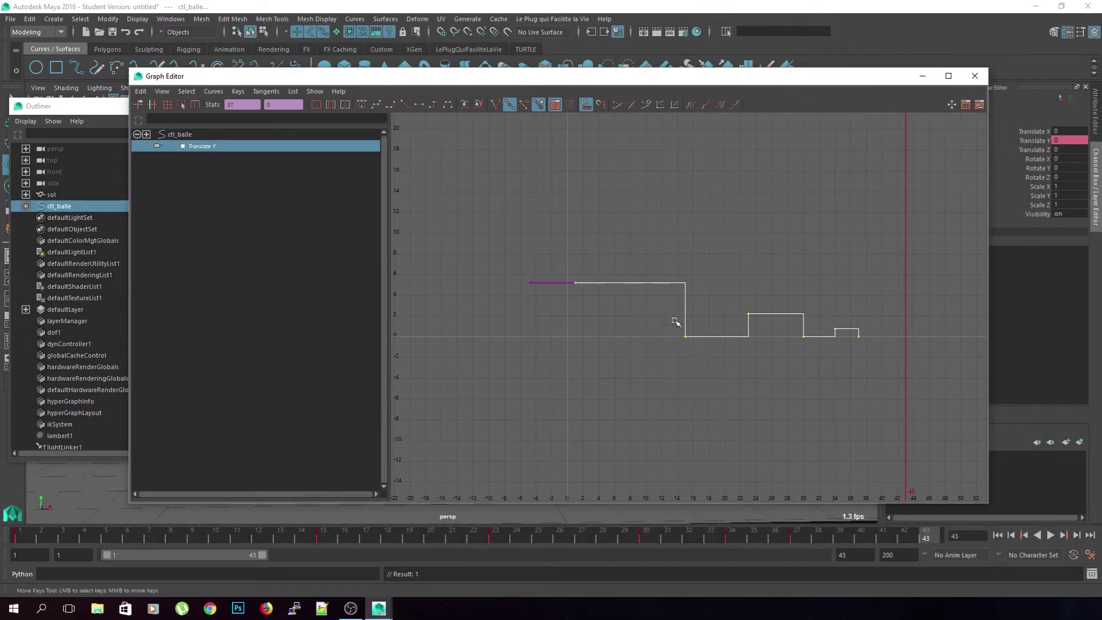
Step: Clear the viewport of the Graph Editor and play the animation to judge the stepped tangents
drag(693, 78, 0, 81)
click(1051, 535)
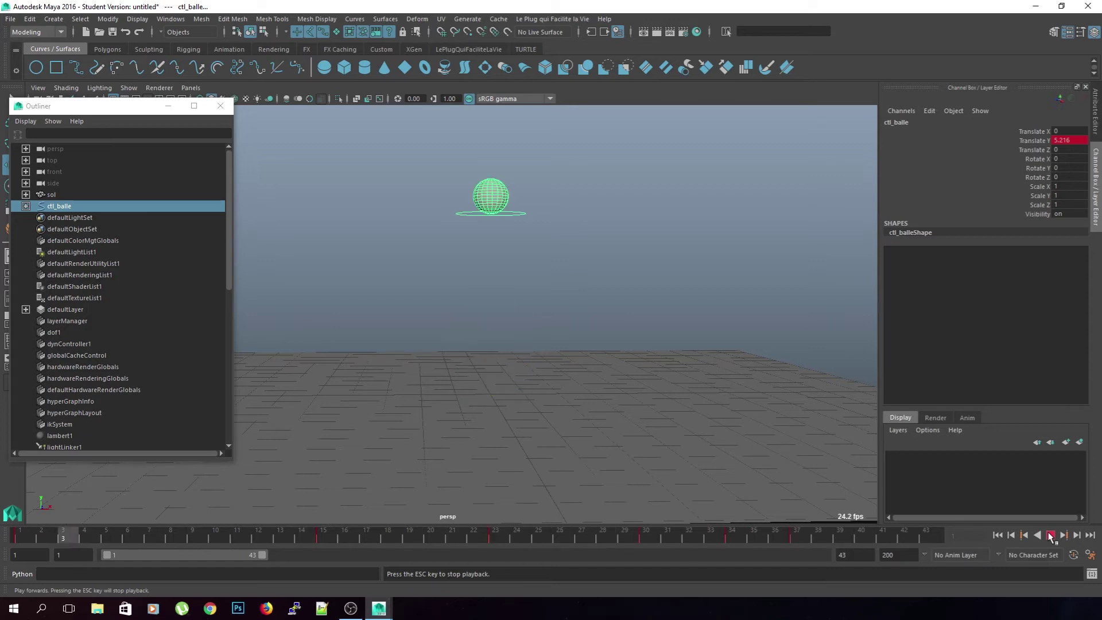
key(Escape)
Step: Bring back the Graph Editor and set all Translate Y keys to auto tangents
drag(297, 155, 322, 84)
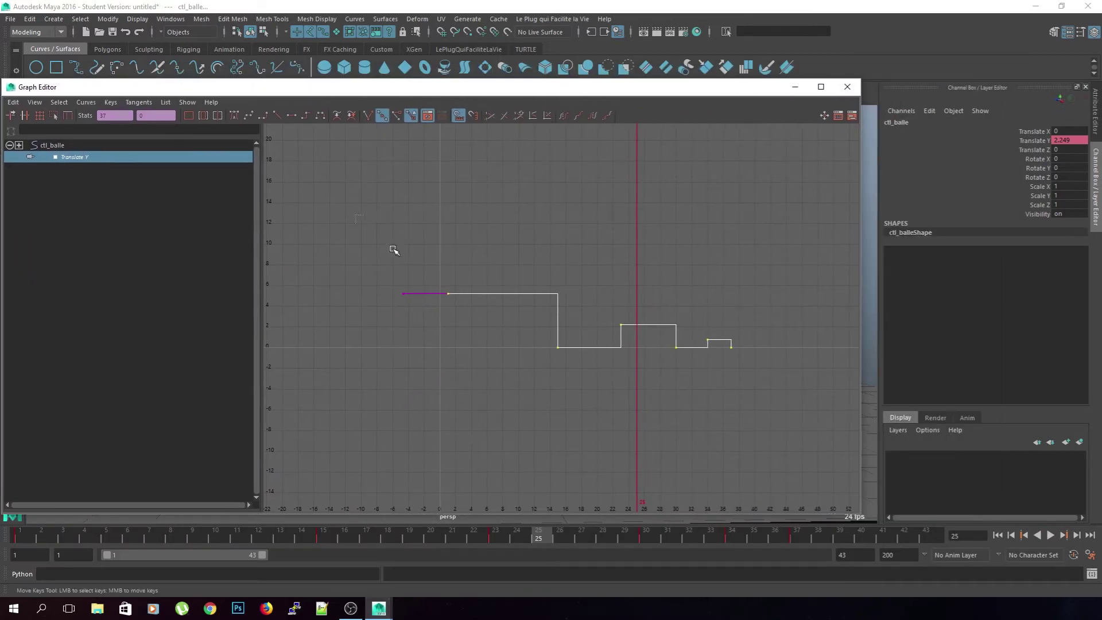
click(234, 116)
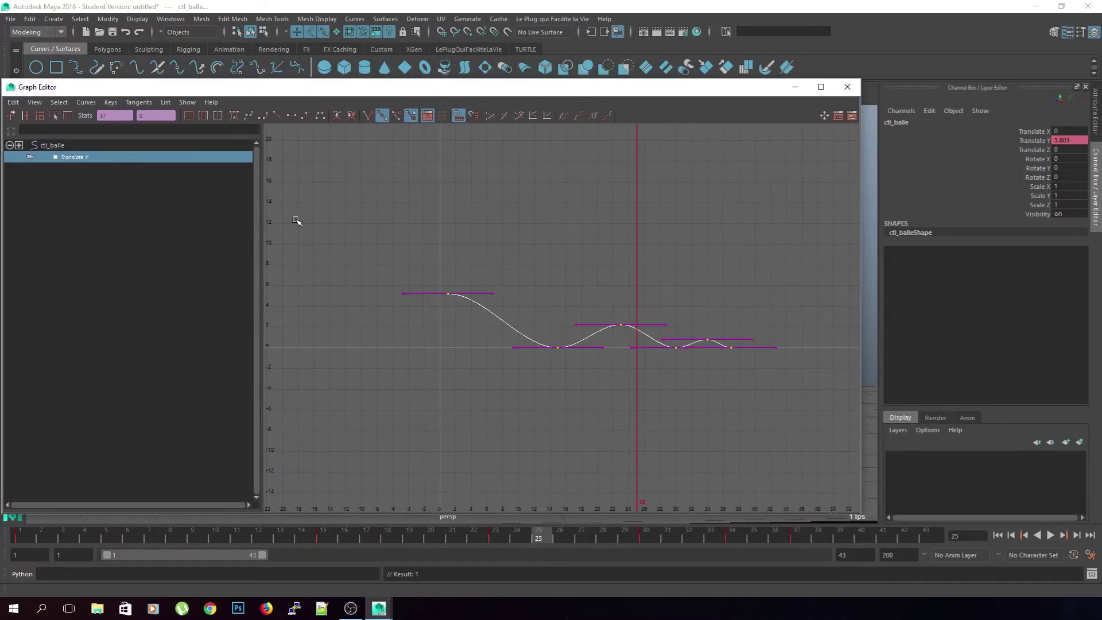
click(683, 424)
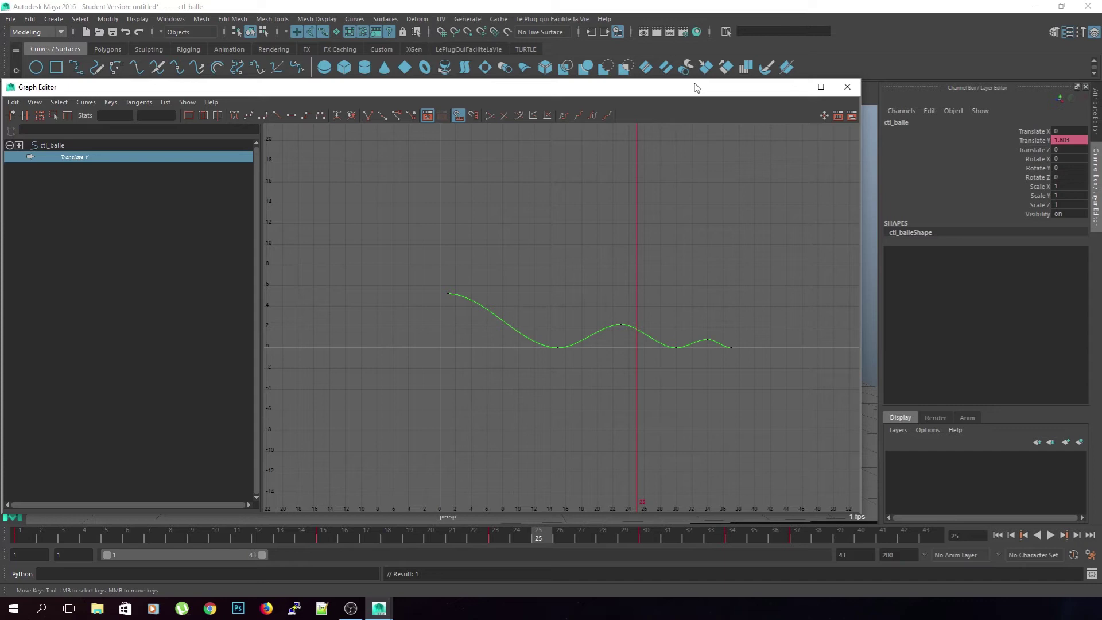
Step: Uncover the viewport and replay the bounce from frame 1 to judge the auto tangents
drag(696, 88, 0, 72)
click(22, 537)
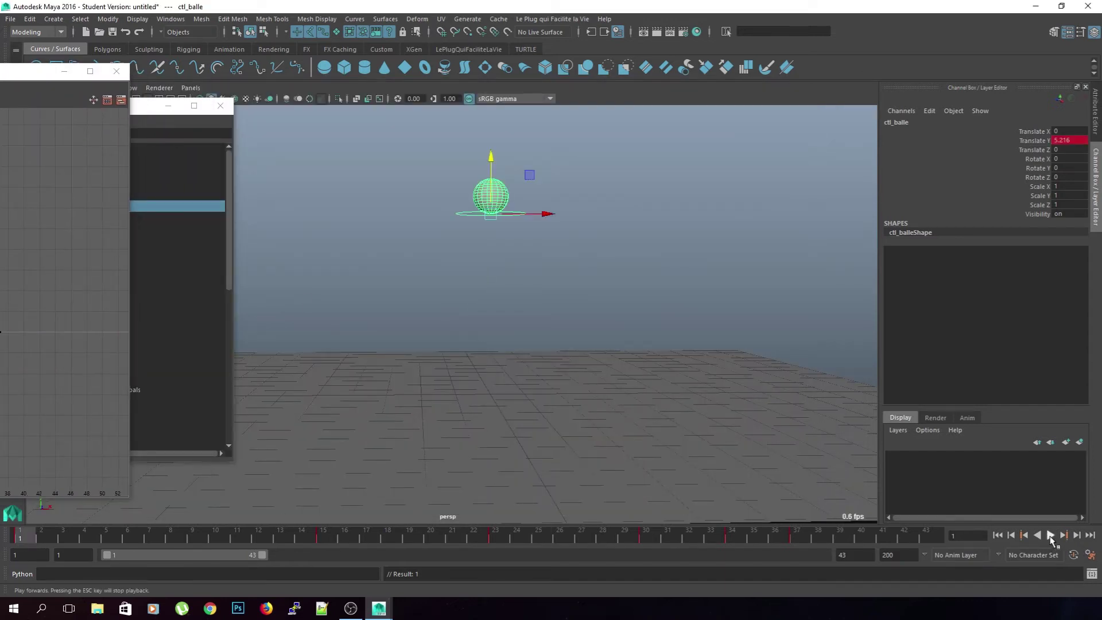
click(1051, 535)
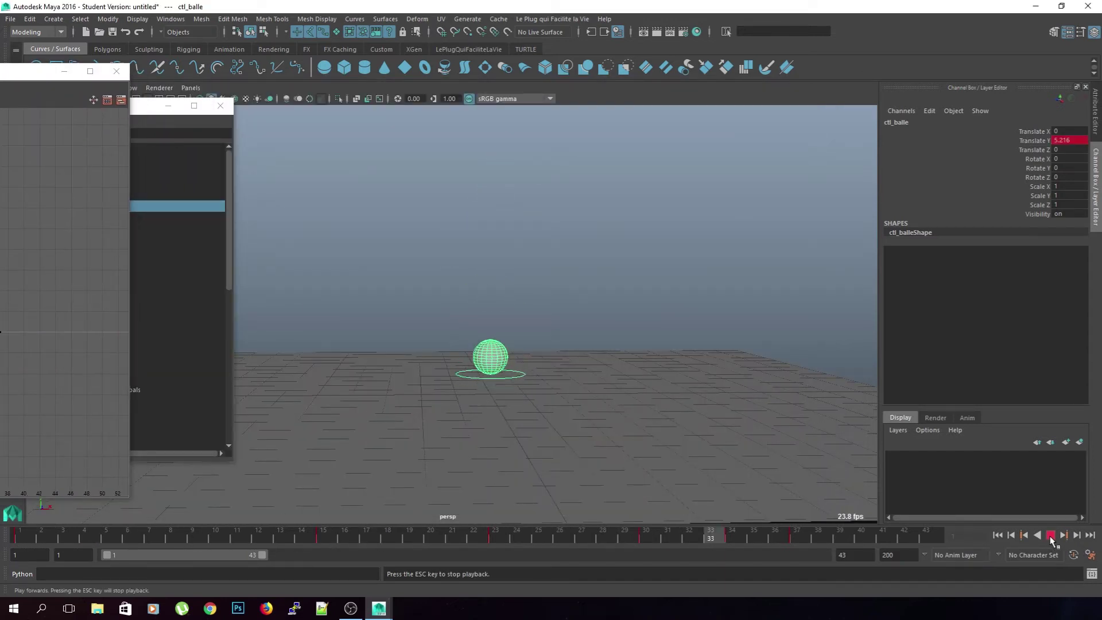
click(1051, 537)
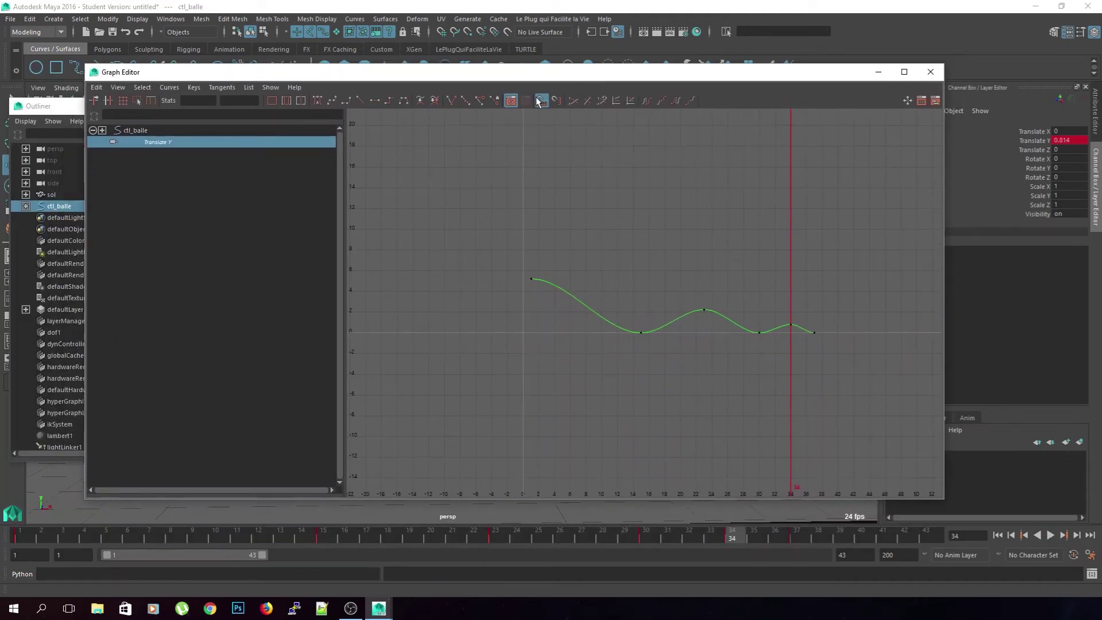
drag(627, 313, 647, 344)
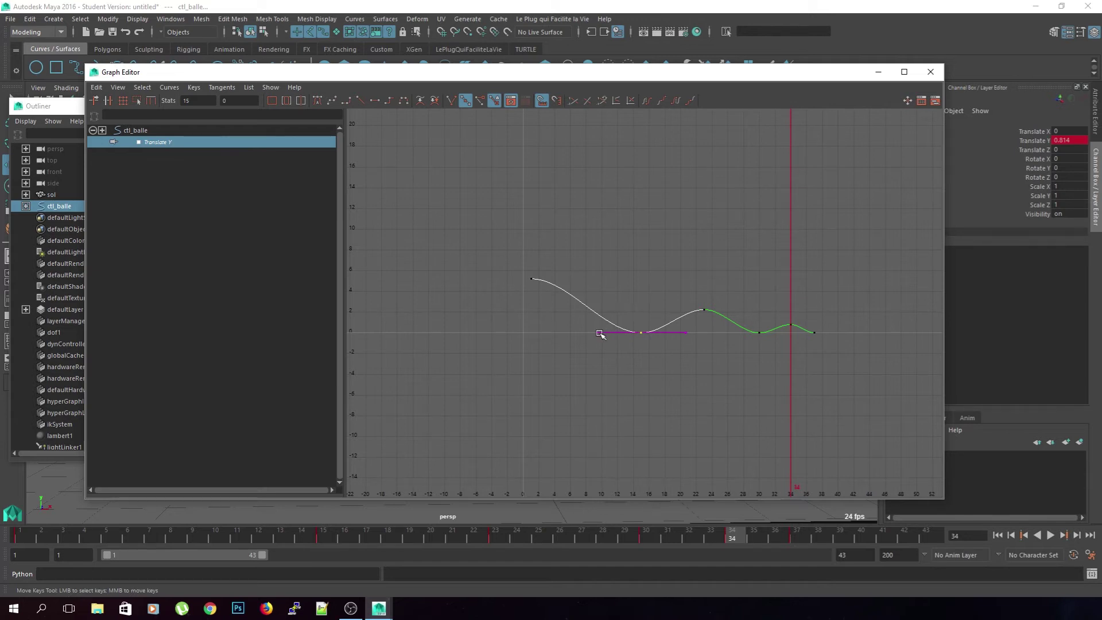
click(594, 370)
drag(494, 246, 928, 441)
right_click(641, 331)
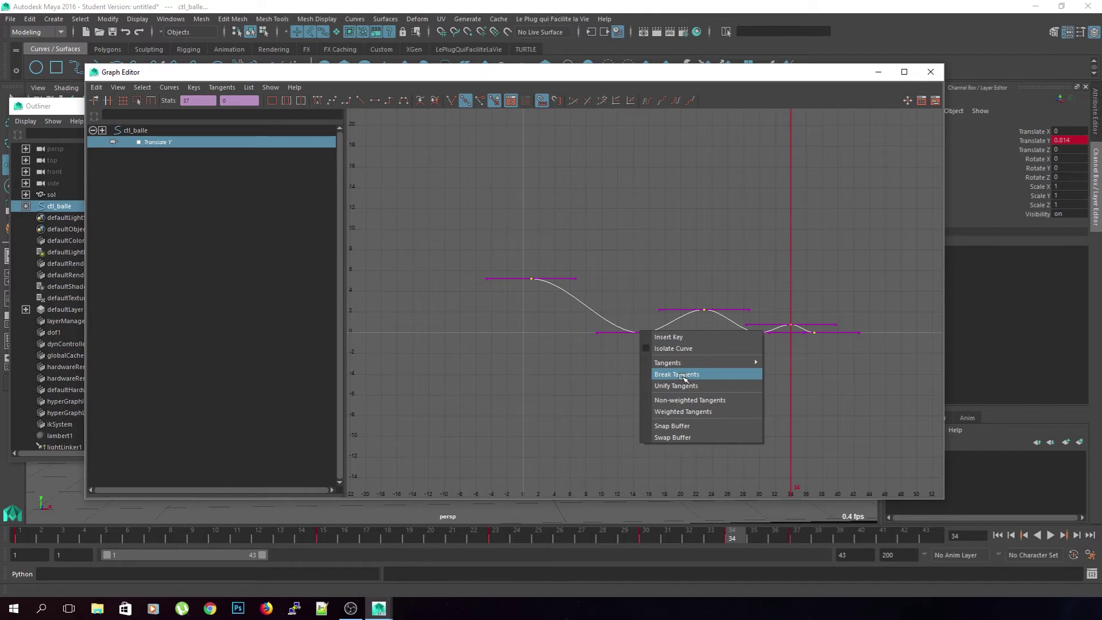
click(617, 384)
key(f)
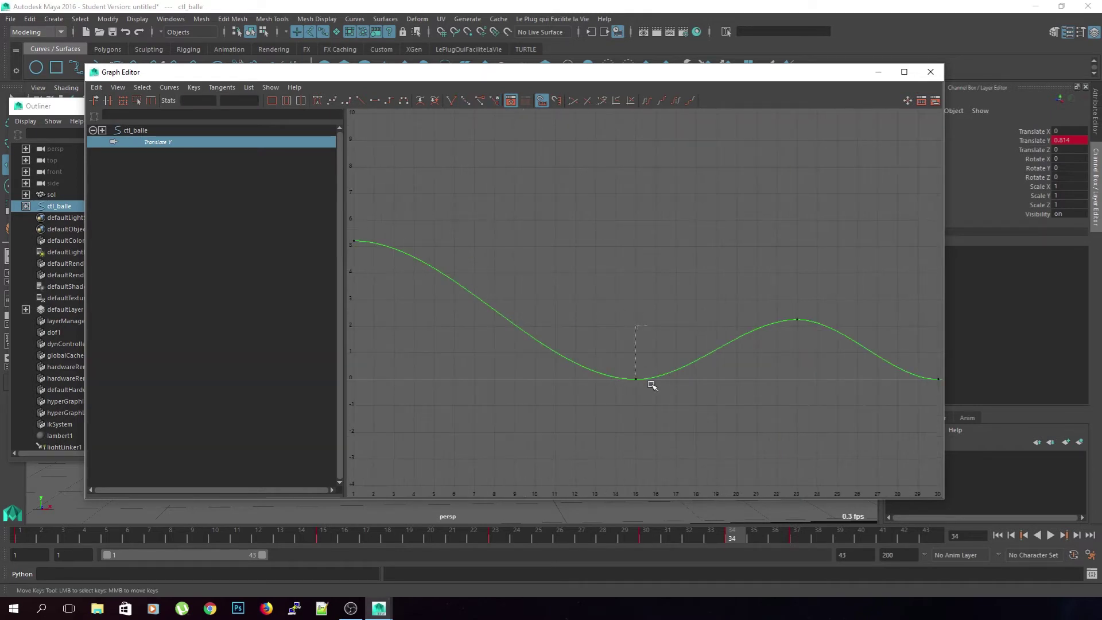
Step: Try to reshape the bounce by moving the tangent handle of the frame 15 contact key, and undo the edits
drag(652, 385, 624, 401)
middle_drag(606, 393, 735, 379)
middle_drag(607, 360, 593, 446)
click(627, 457)
key(ctrl+z)
key(ctrl+z)
Step: Break the tangents of all Translate Y keys and undo a trial move of the frame 15 key's handle
scroll(627, 458, down, 4)
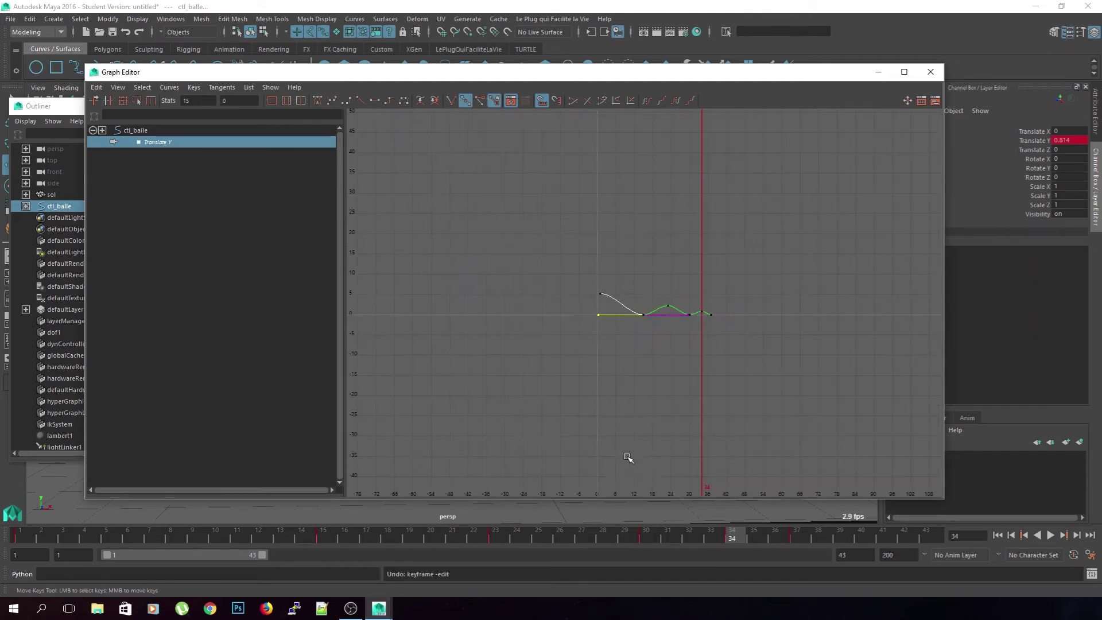
drag(561, 207, 742, 373)
scroll(742, 373, up, 5)
right_click(632, 428)
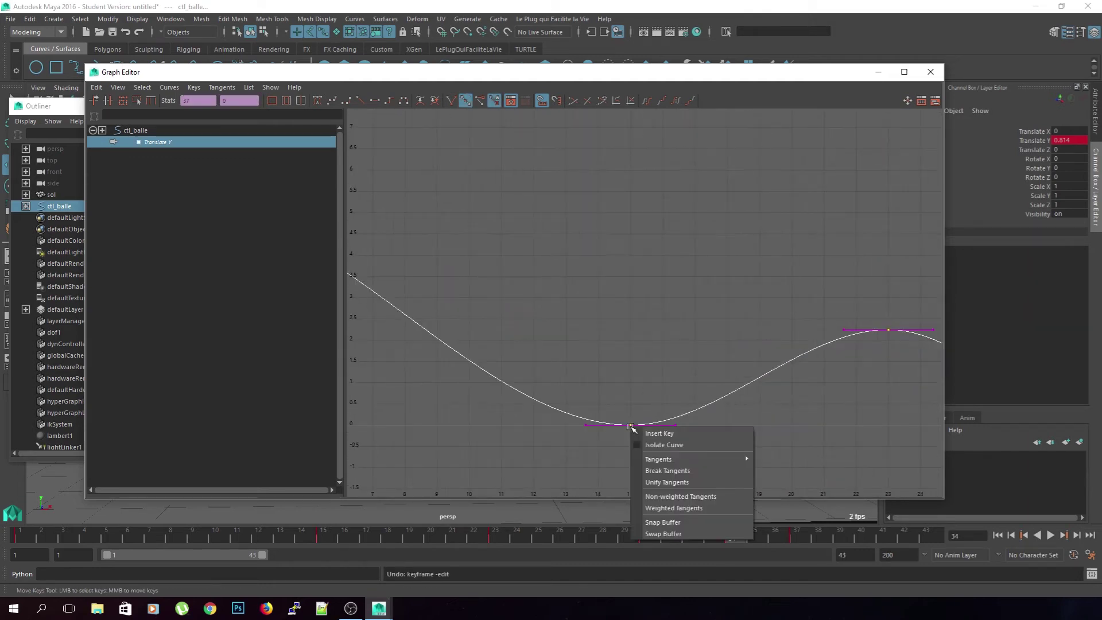
click(667, 472)
middle_drag(569, 439, 624, 446)
key(ctrl+z)
Step: Convert all Translate Y keys to weighted tangents and frame the whole curve
scroll(745, 466, down, 3)
drag(556, 263, 790, 362)
scroll(654, 355, up, 1)
right_click(638, 333)
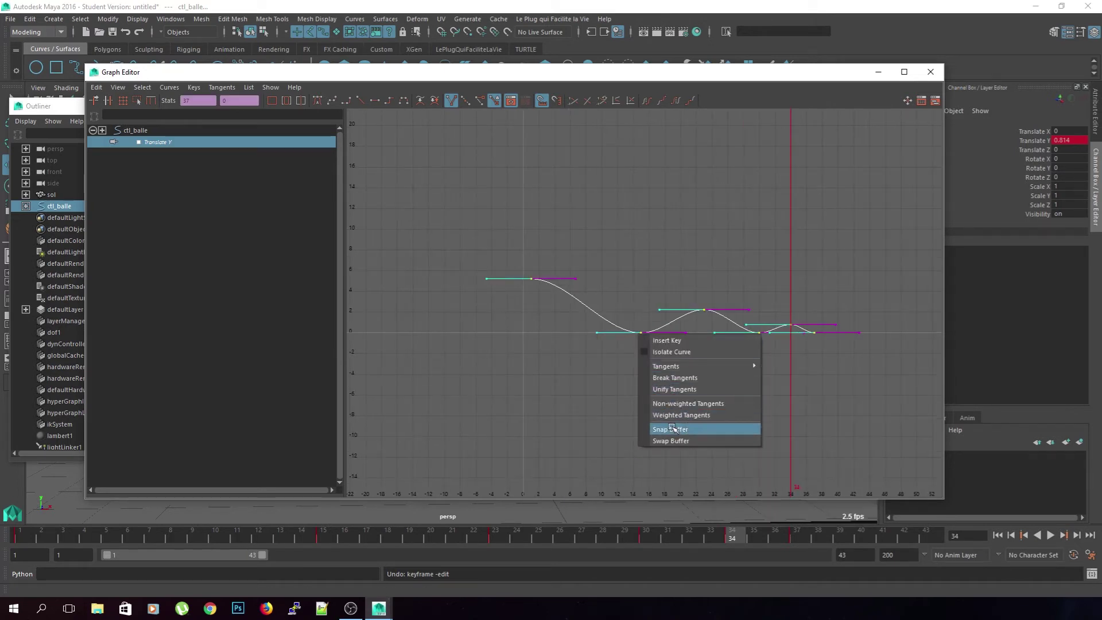
click(692, 415)
scroll(689, 416, up, 5)
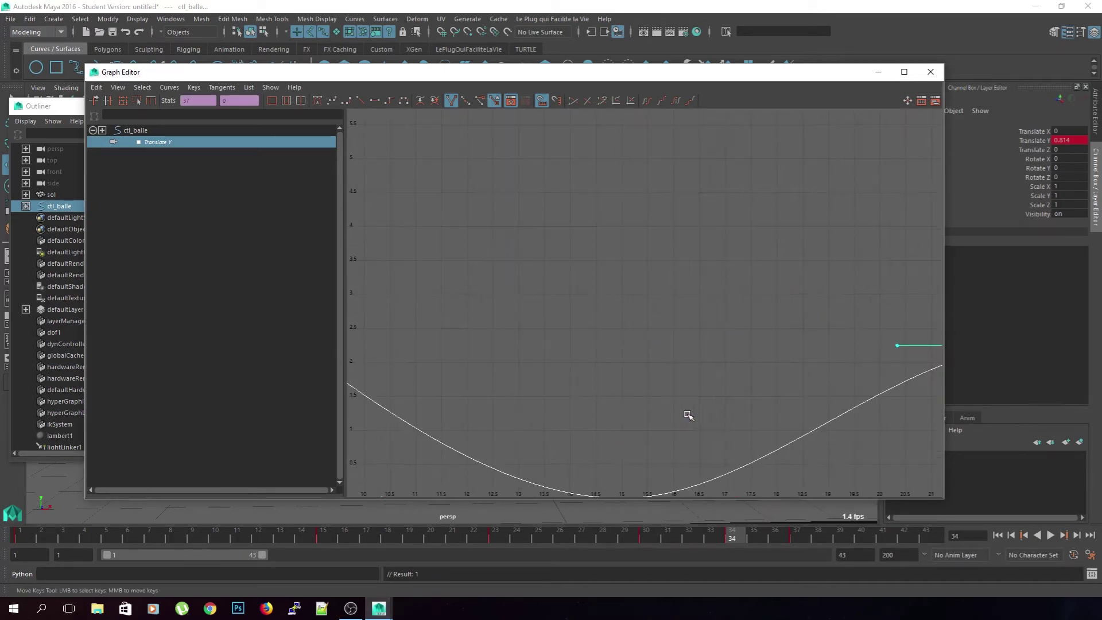
key(a)
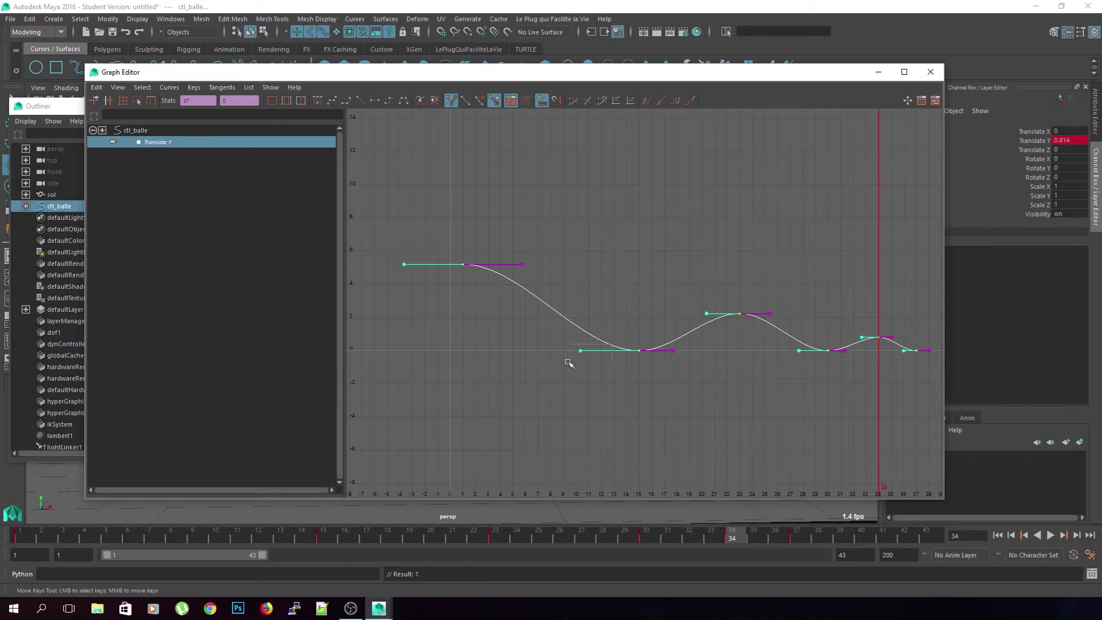
Step: Try to move the incoming tangent handle of the frame 15 contact key and undo the move
drag(568, 363, 586, 345)
mouse_move(561, 349)
middle_down()
mouse_move(518, 364)
mouse_move(548, 342)
middle_up()
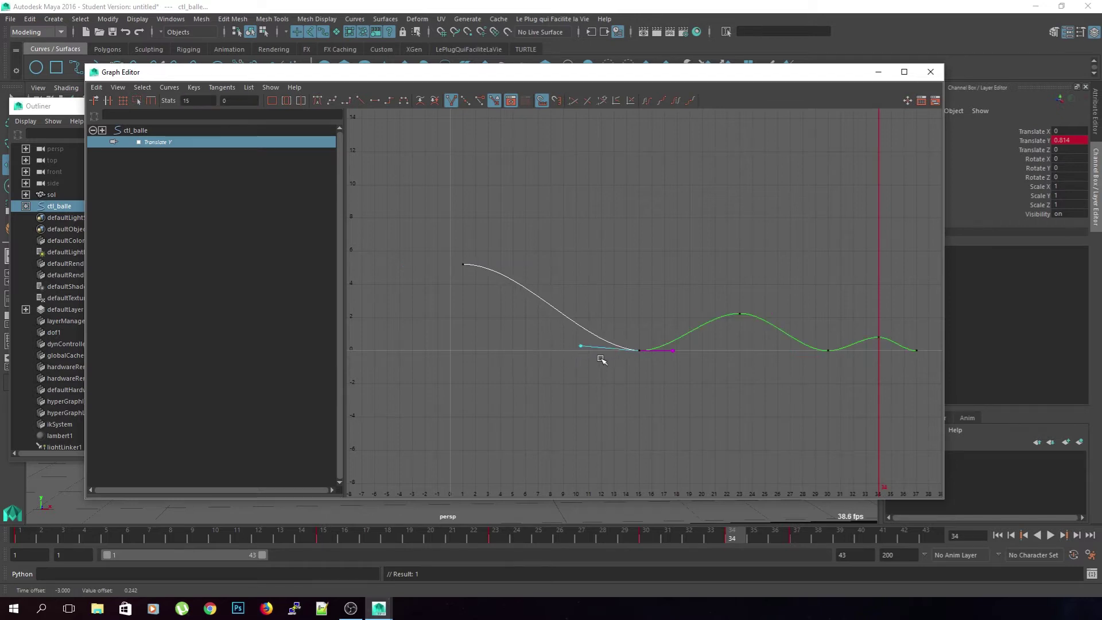
key(ctrl+z)
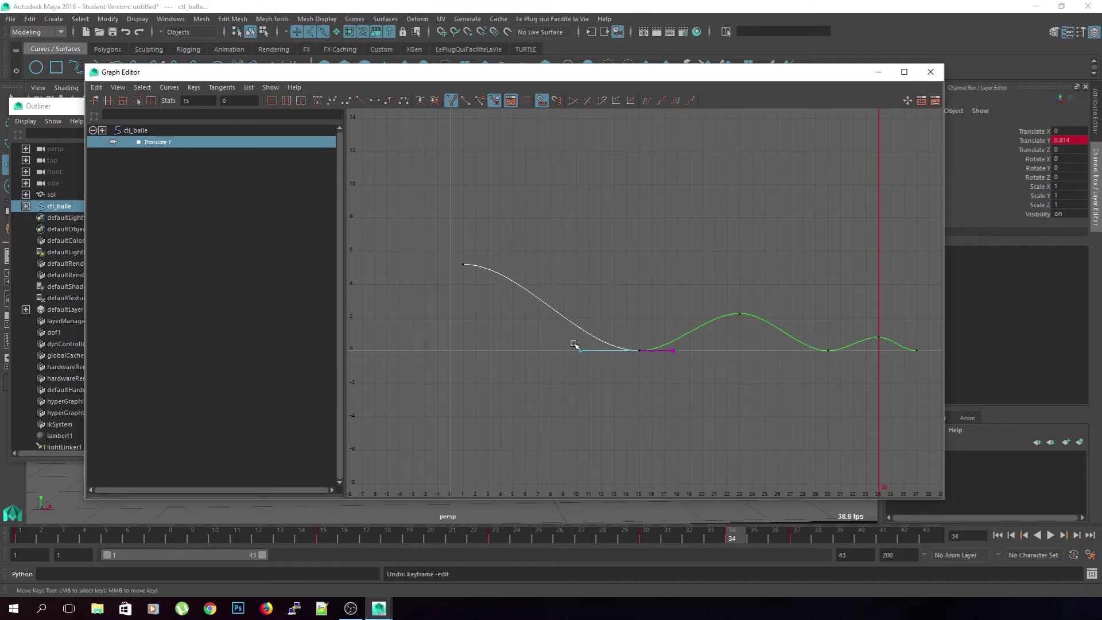
middle_drag(569, 371, 496, 383)
click(597, 420)
Step: Frame the Translate Y curve and free the tangent weight of all its keys
key(a)
drag(838, 414, 838, 414)
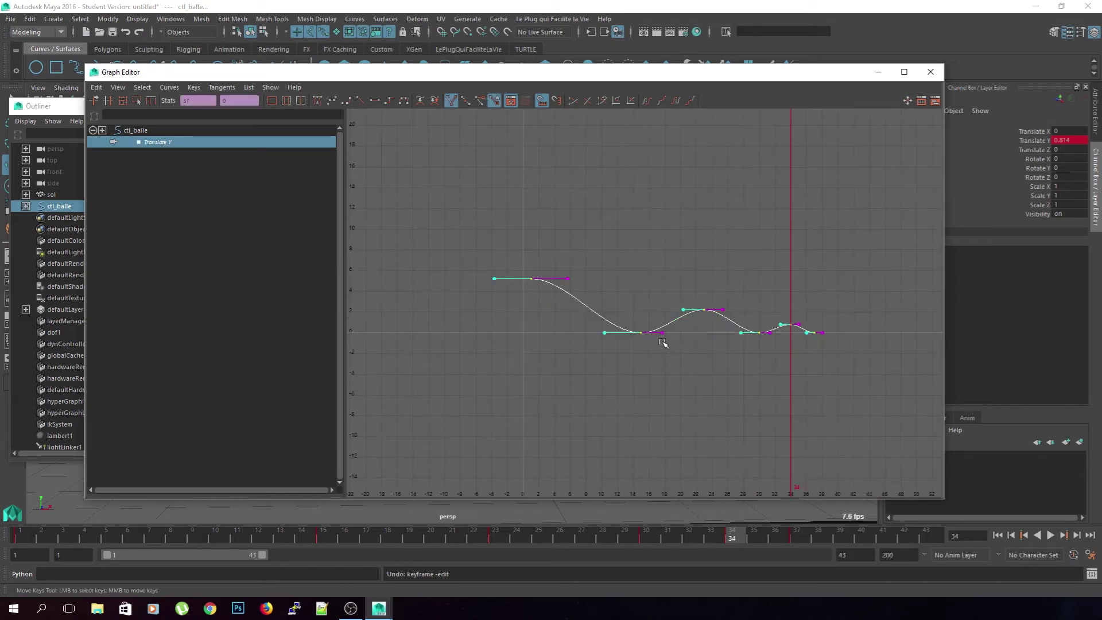
right_click(642, 331)
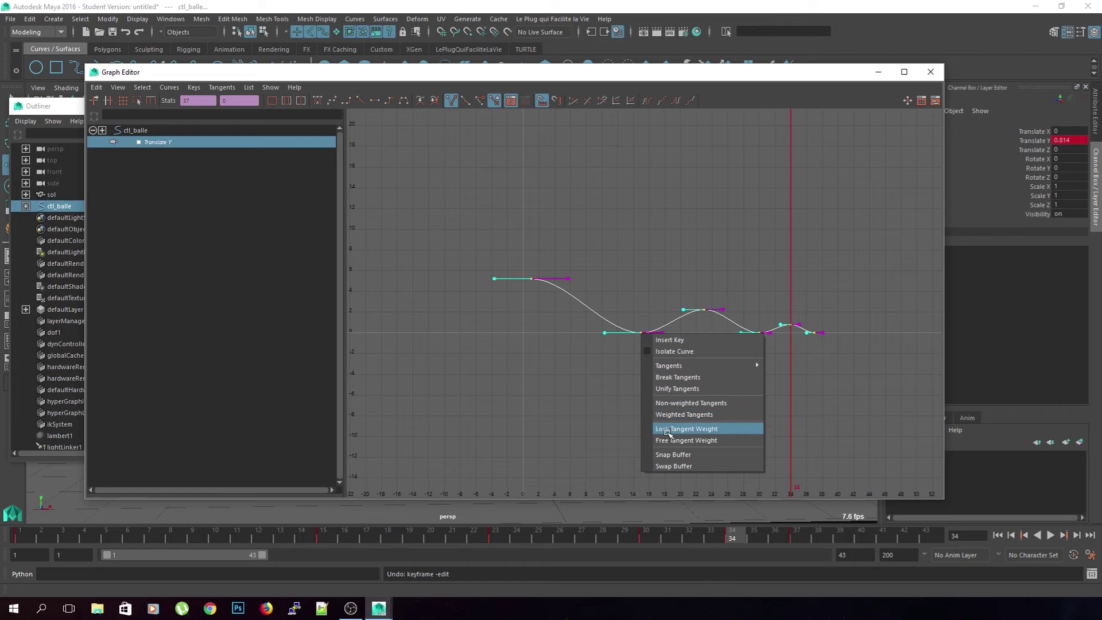
click(702, 440)
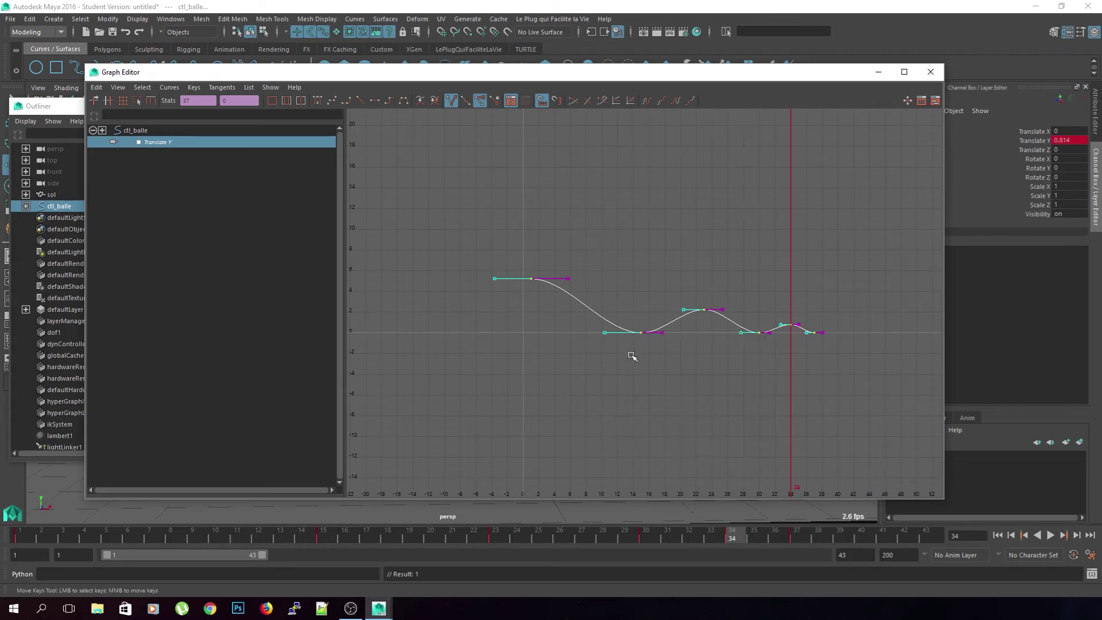
Step: Try lengthening and tilting the freed incoming tangent of the frame 15 key, and undo the edit
drag(572, 361, 573, 362)
middle_drag(573, 362, 608, 355)
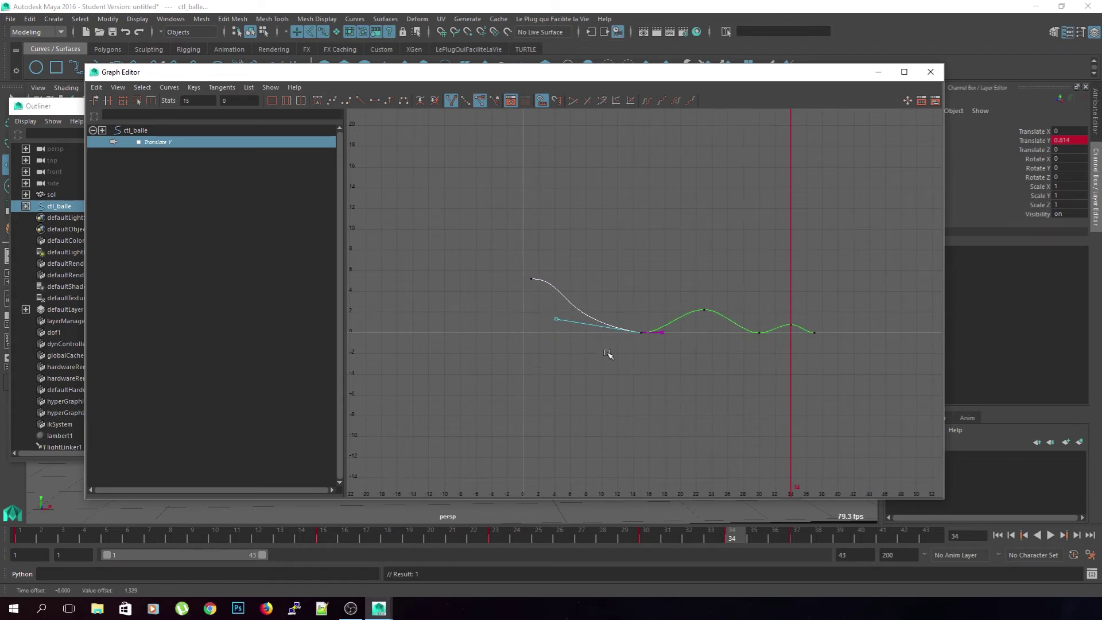
key(ctrl+z)
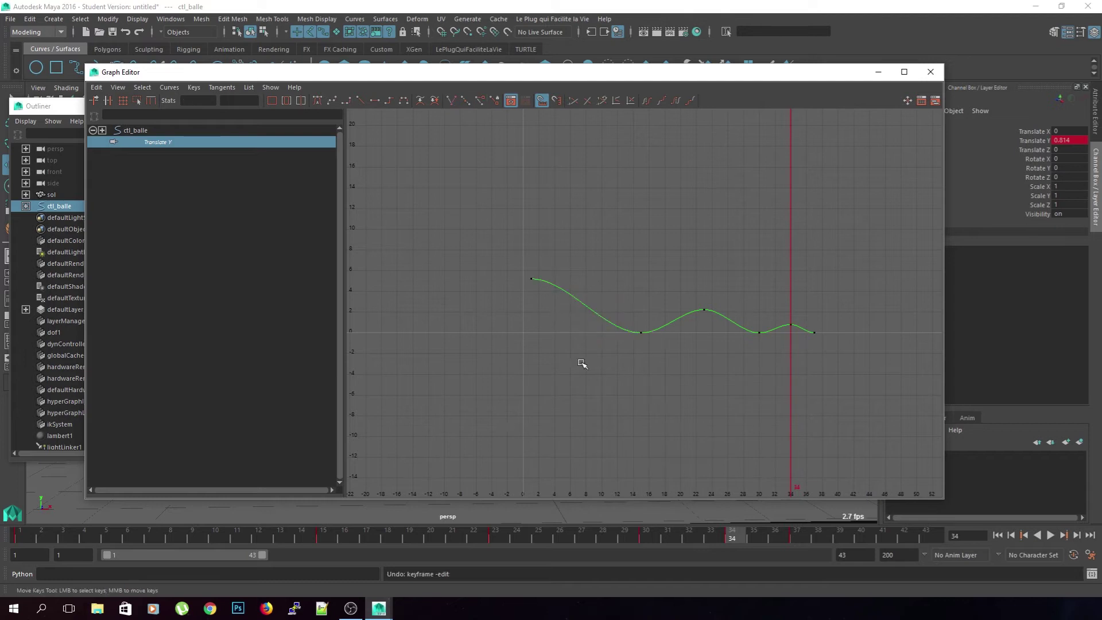
Step: Reselect all Translate Y keys, apply Free Tangent Weight to them again and frame the curve
drag(607, 324, 883, 410)
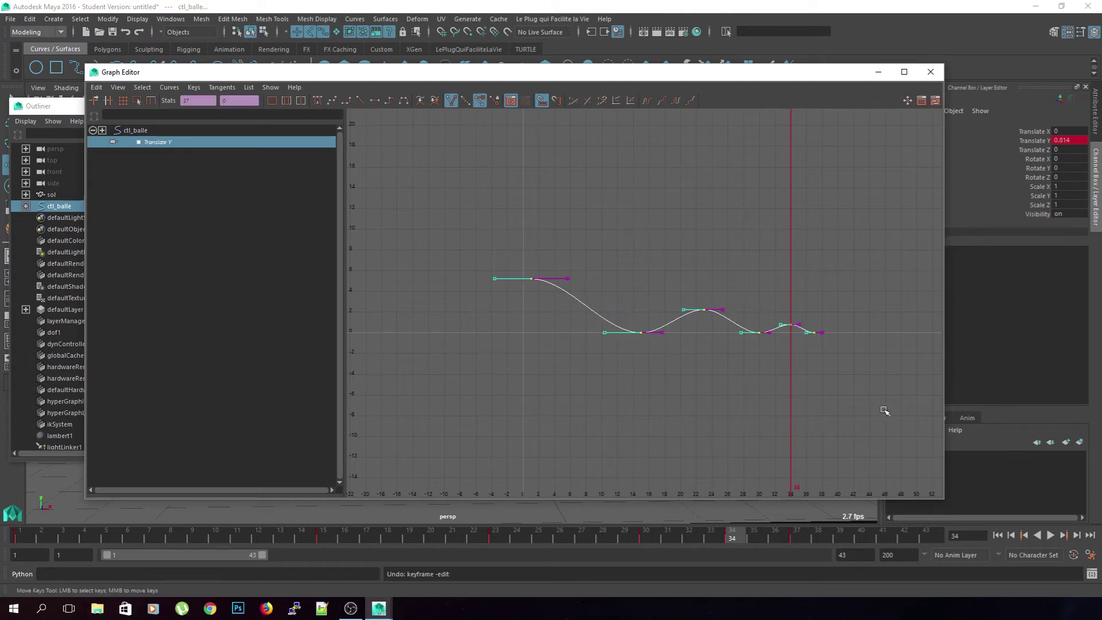
right_click(632, 331)
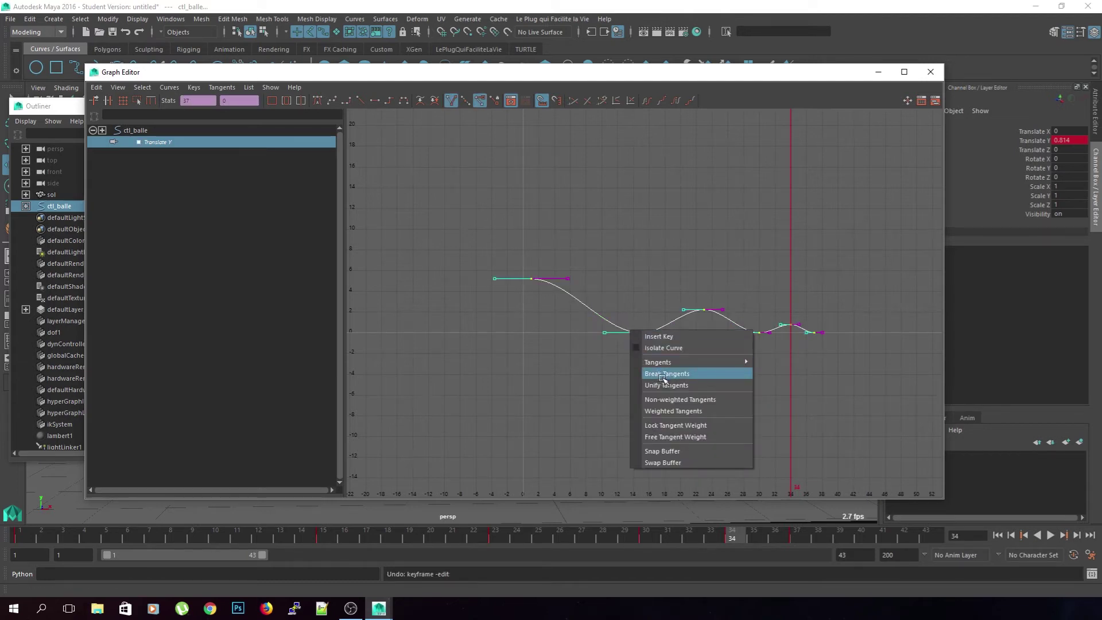
click(680, 438)
click(500, 428)
drag(549, 275, 851, 406)
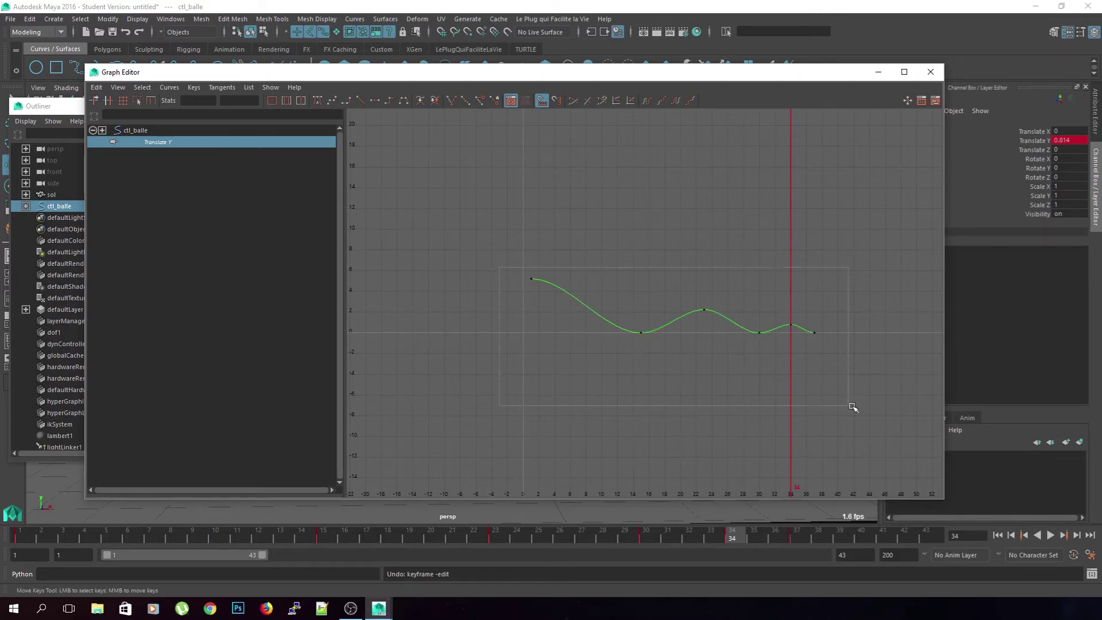
key(f)
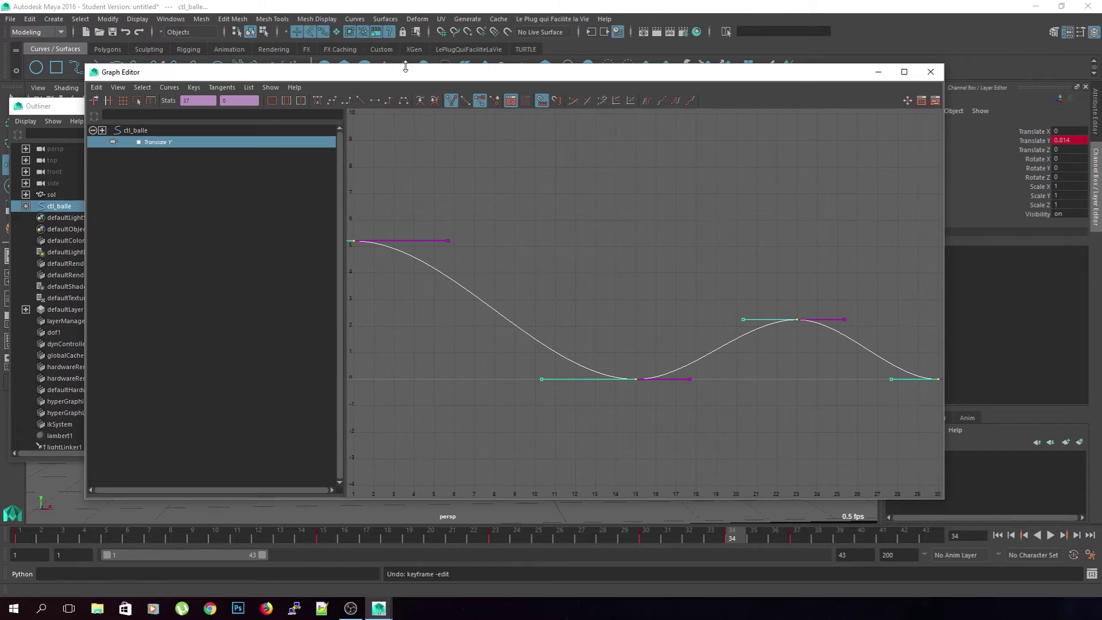
Step: Move and shrink the Graph Editor so the ball is uncovered, and set the current frame to 15
drag(407, 69, 400, 22)
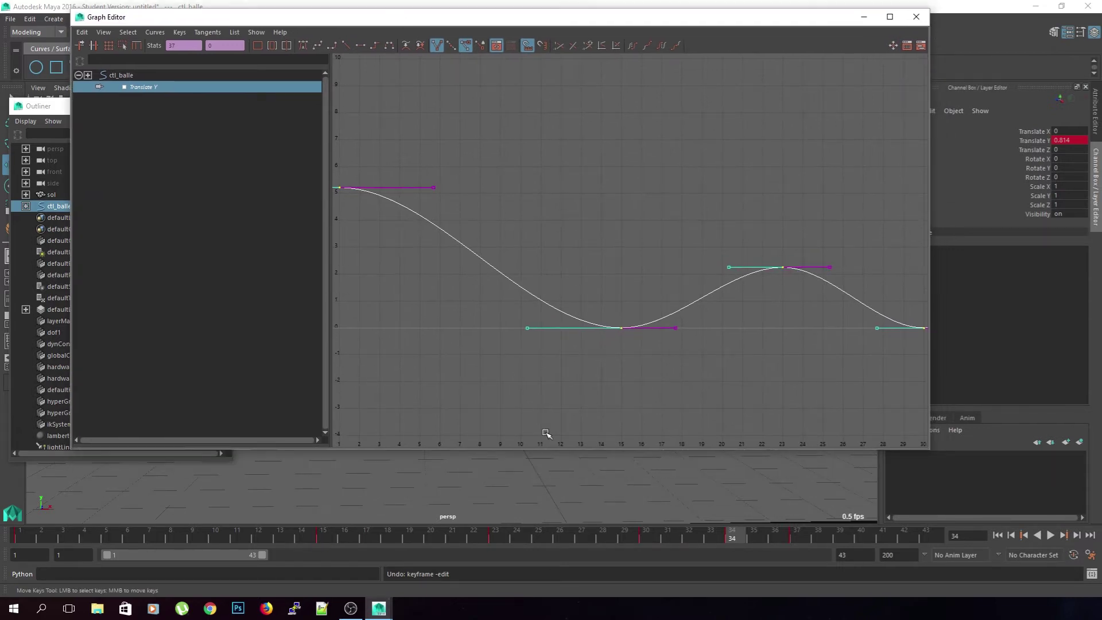
drag(558, 451, 537, 282)
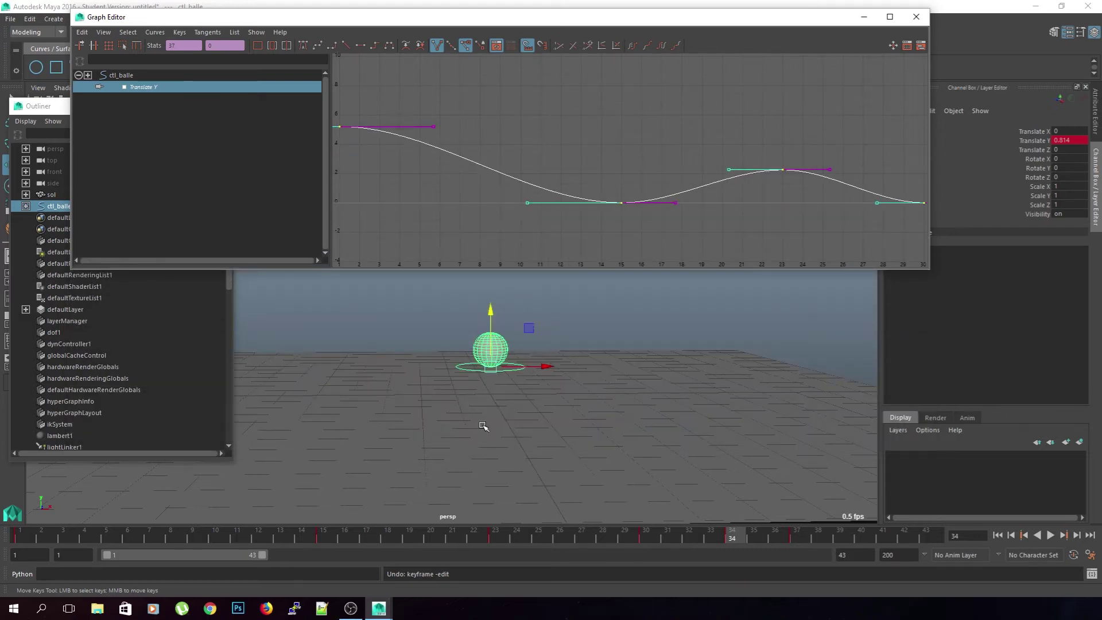
click(324, 539)
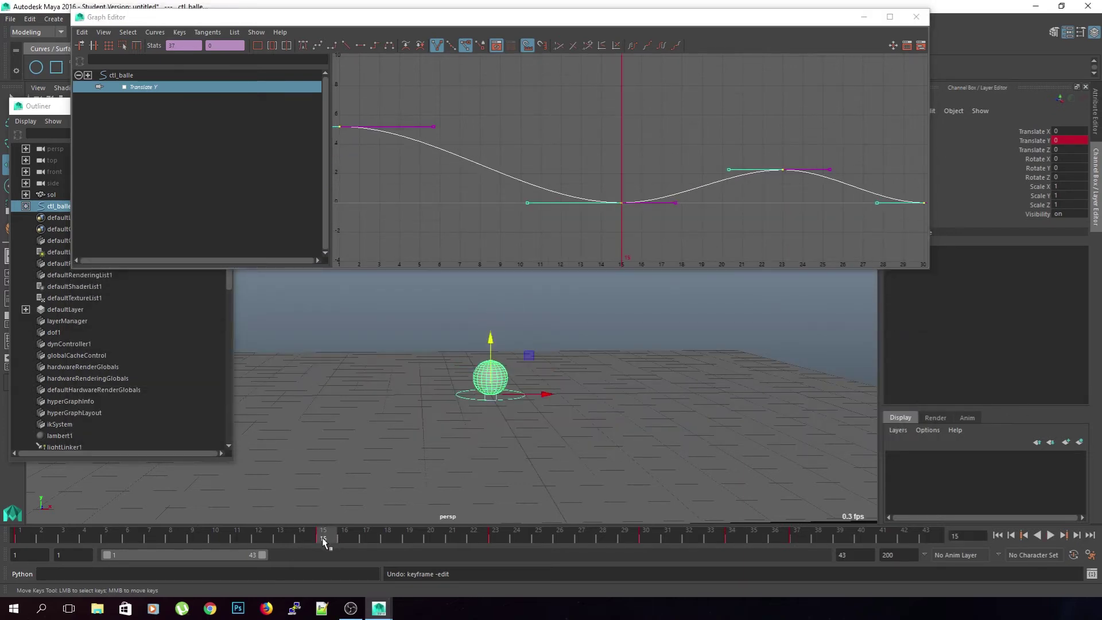
Step: Collapse both tangents of the frame 15 contact key onto the key so the curve forms a sharp point
click(523, 183)
drag(527, 203, 617, 202)
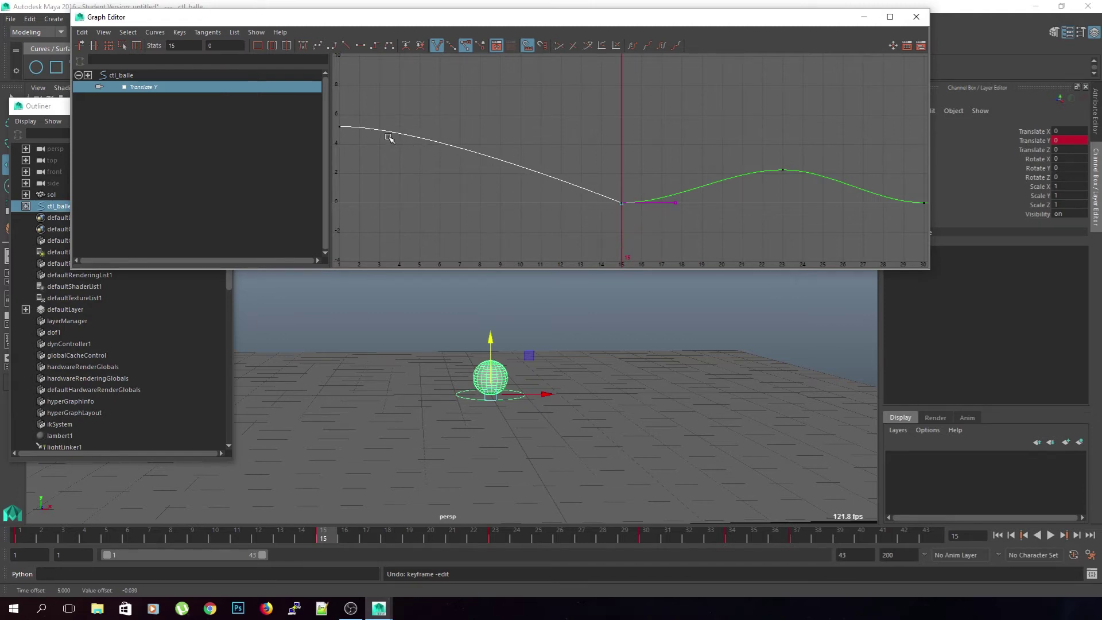
drag(689, 196, 650, 225)
middle_drag(674, 208, 617, 206)
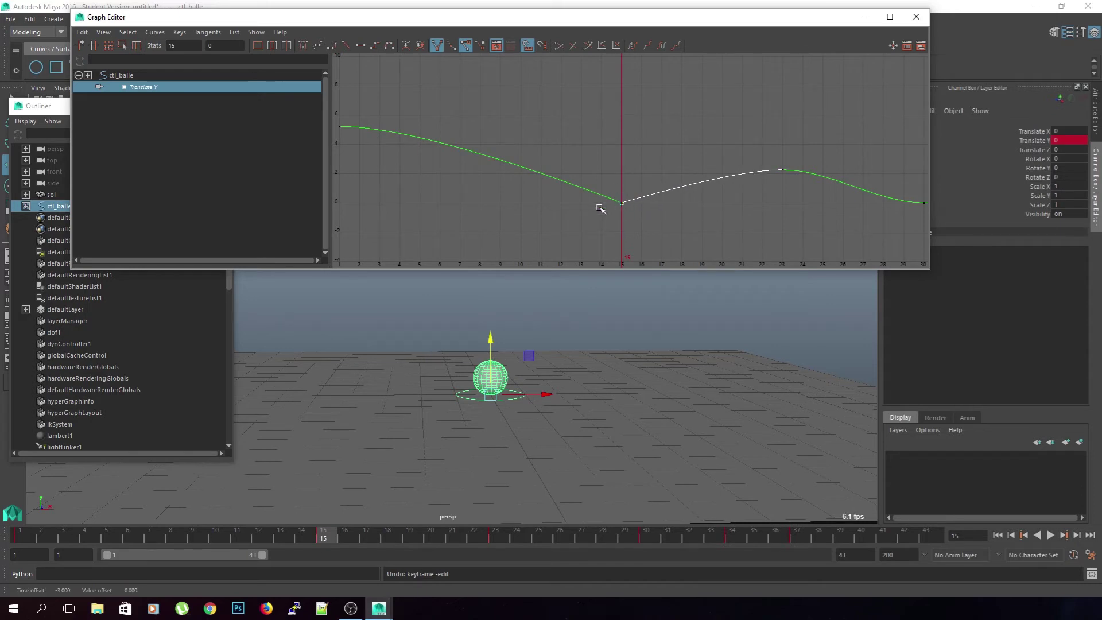
Step: Collapse both tangents of the frame 30 contact key and the incoming tangent of the frame 37 key for sharp impacts
alt+middle_drag(782, 216, 590, 214)
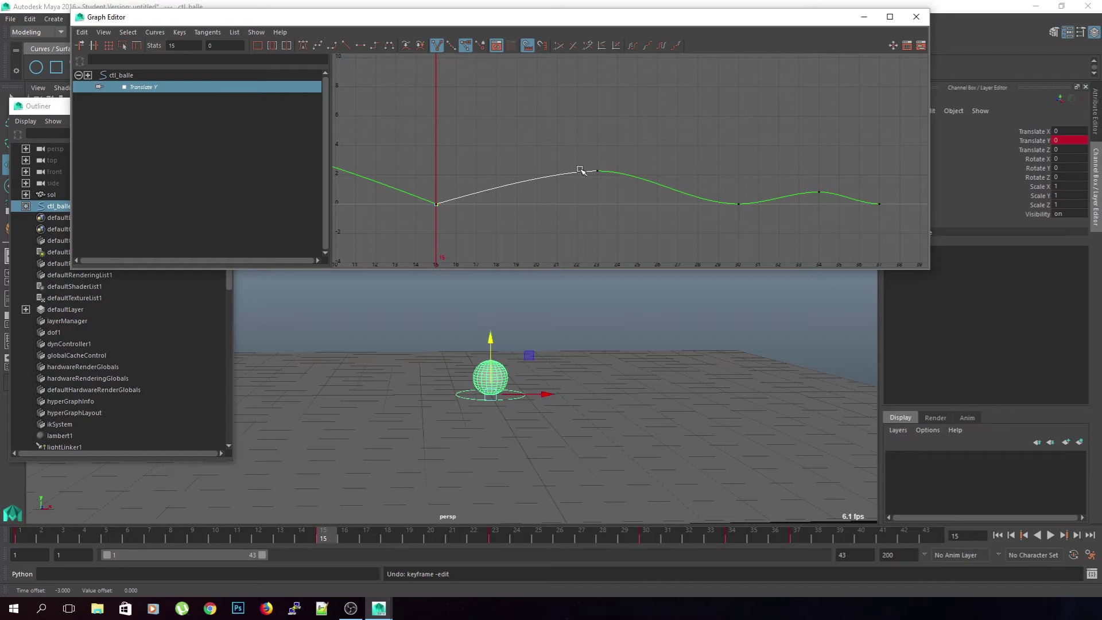
click(739, 204)
middle_drag(701, 214, 736, 204)
drag(771, 196, 741, 218)
middle_drag(767, 207, 654, 217)
drag(772, 191, 749, 232)
middle_drag(749, 233, 758, 226)
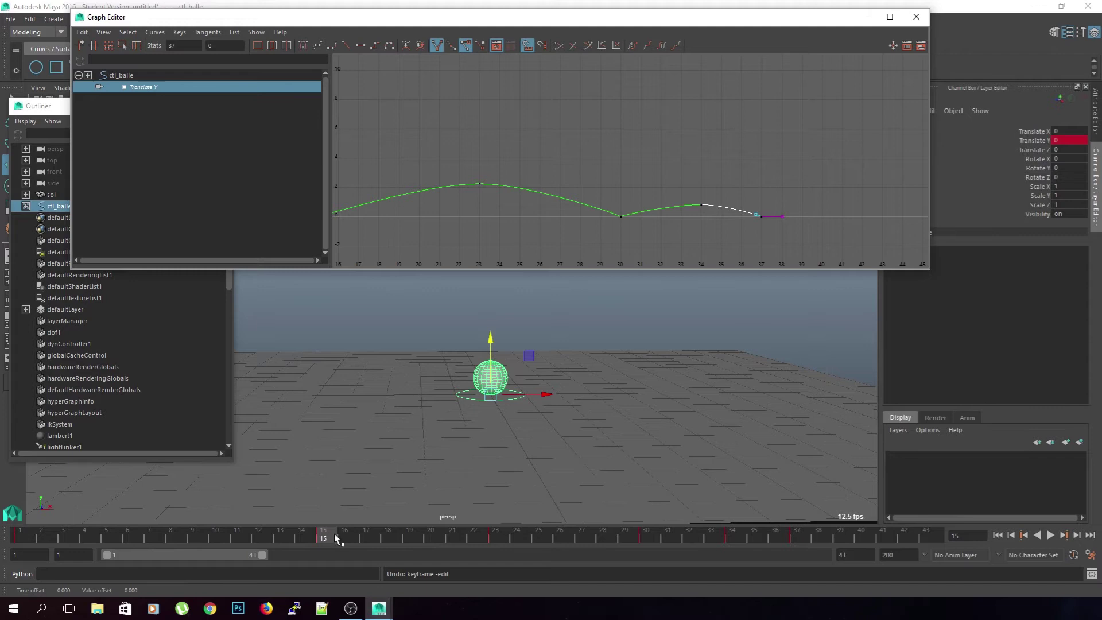
Step: Clear the Graph Editor from the viewport and play the bounce from frame 1 to judge the sharp contacts
drag(336, 539, 20, 537)
drag(617, 25, 508, 30)
click(810, 23)
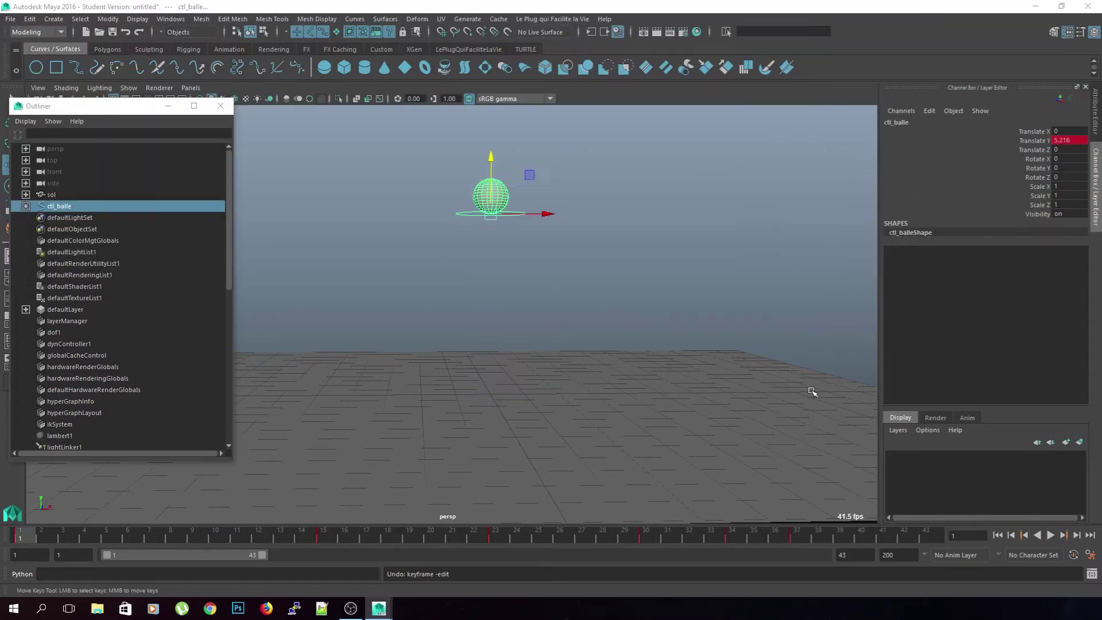
click(1051, 535)
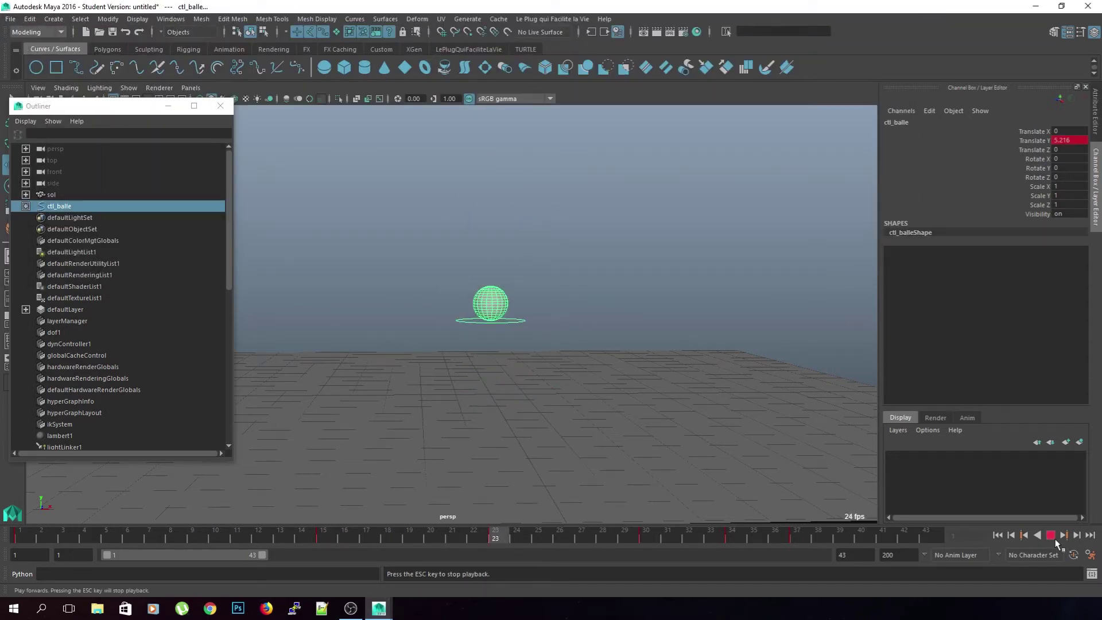
click(1051, 536)
Step: Deselect the ball and replay the bounce from frame 1 at a slightly different viewing angle
click(637, 234)
alt+drag(637, 234, 610, 305)
drag(166, 537, 21, 539)
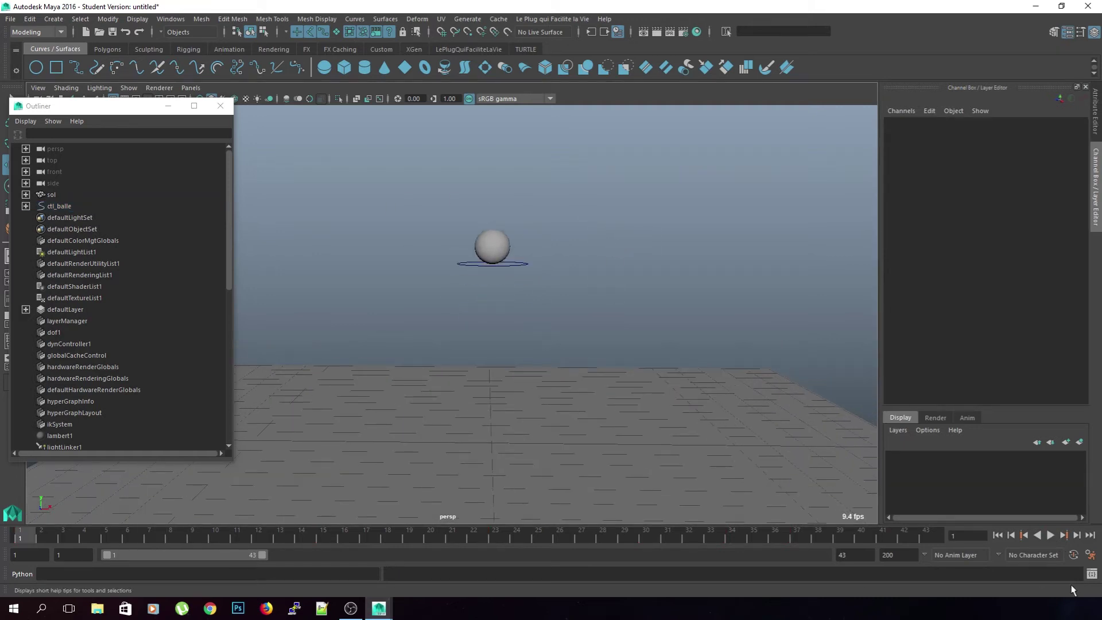
click(1052, 536)
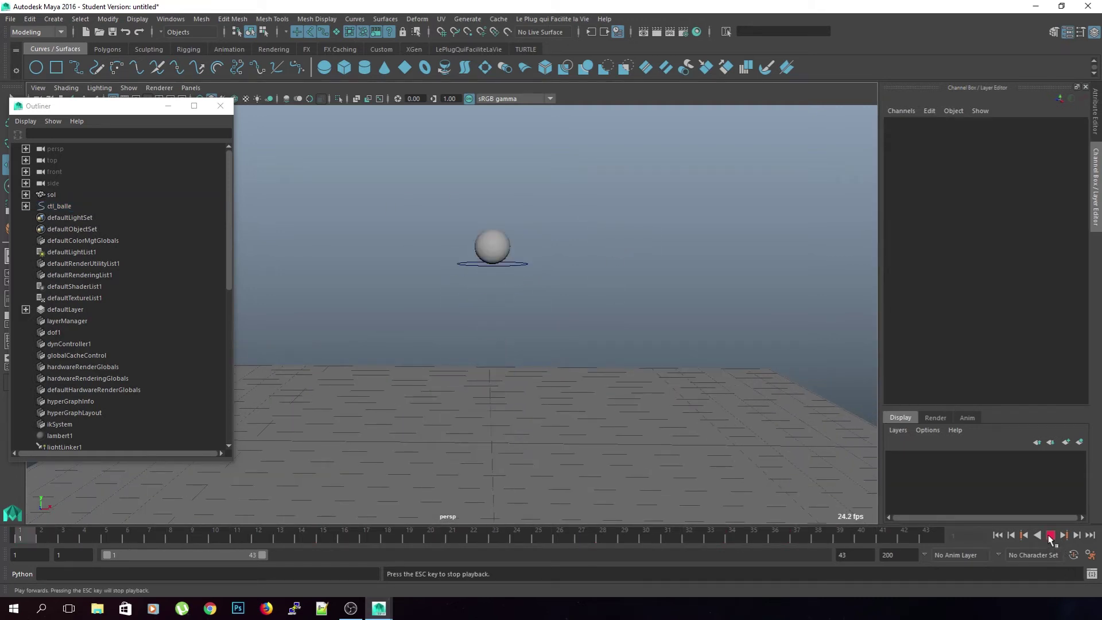
key(Escape)
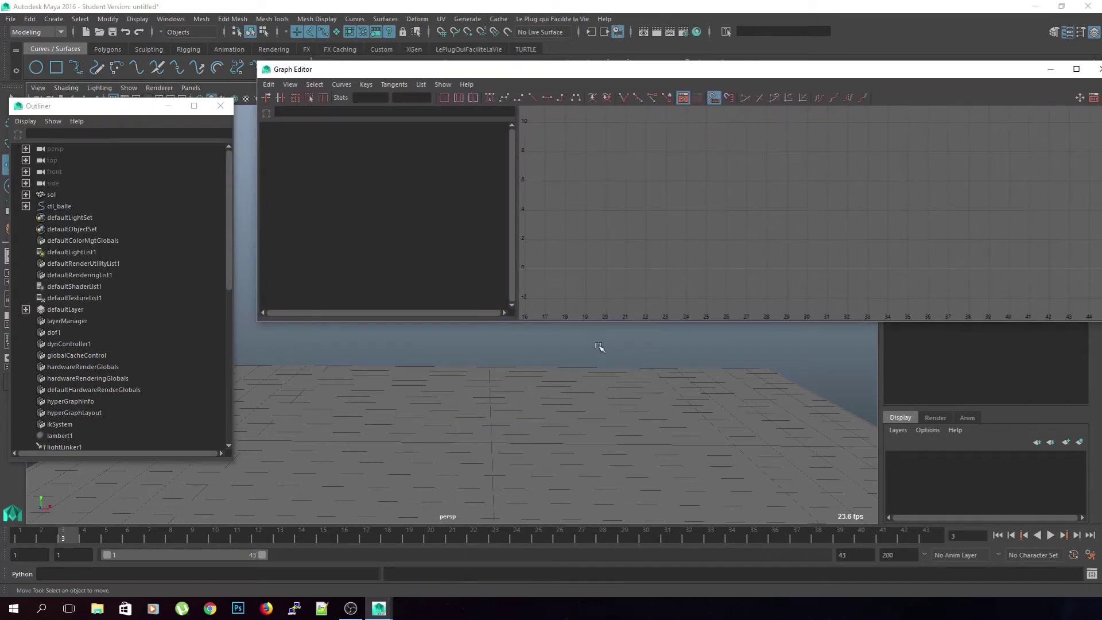
Step: Show ctl_balle's curve in the Graph Editor again and lengthen the frame 1 key's outgoing tangent horizontally to about frame 11
alt+middle_drag(597, 344, 560, 406)
drag(505, 327, 480, 352)
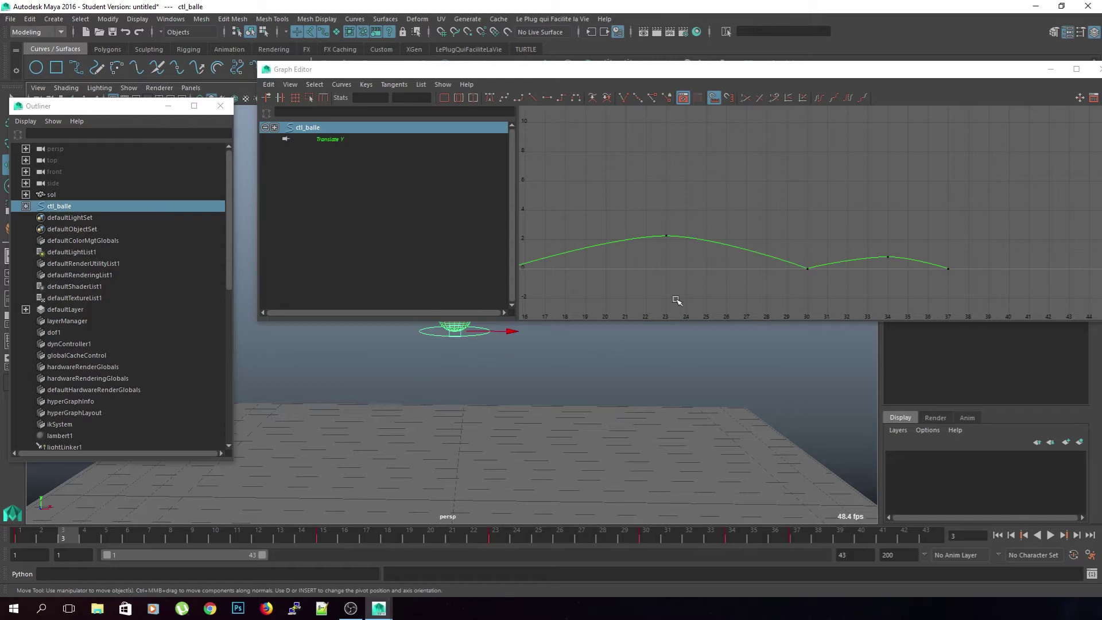
mouse_move(729, 269)
alt+middle_down()
mouse_move(804, 228)
mouse_move(924, 230)
alt+middle_up()
mouse_move(659, 283)
alt+middle_down()
mouse_move(836, 281)
mouse_move(873, 296)
alt+middle_up()
drag(647, 132, 600, 217)
middle_drag(676, 223, 798, 229)
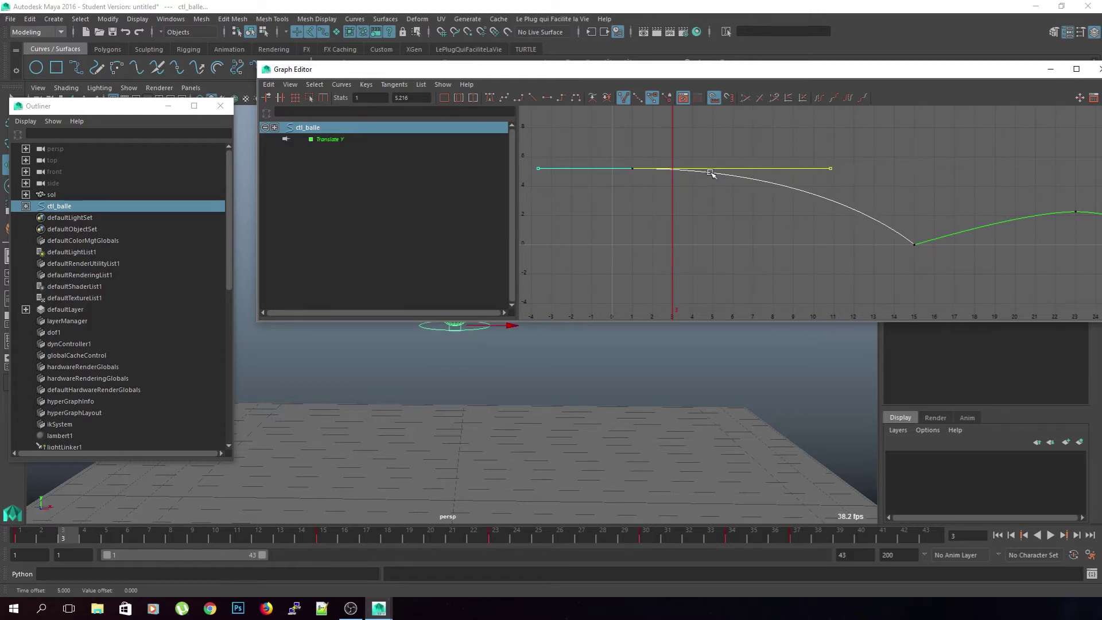
Step: Lengthen both tangents of the frame 23 peak key horizontally to widen the top of the second bounce
alt+middle_drag(956, 213, 897, 216)
drag(992, 196, 916, 229)
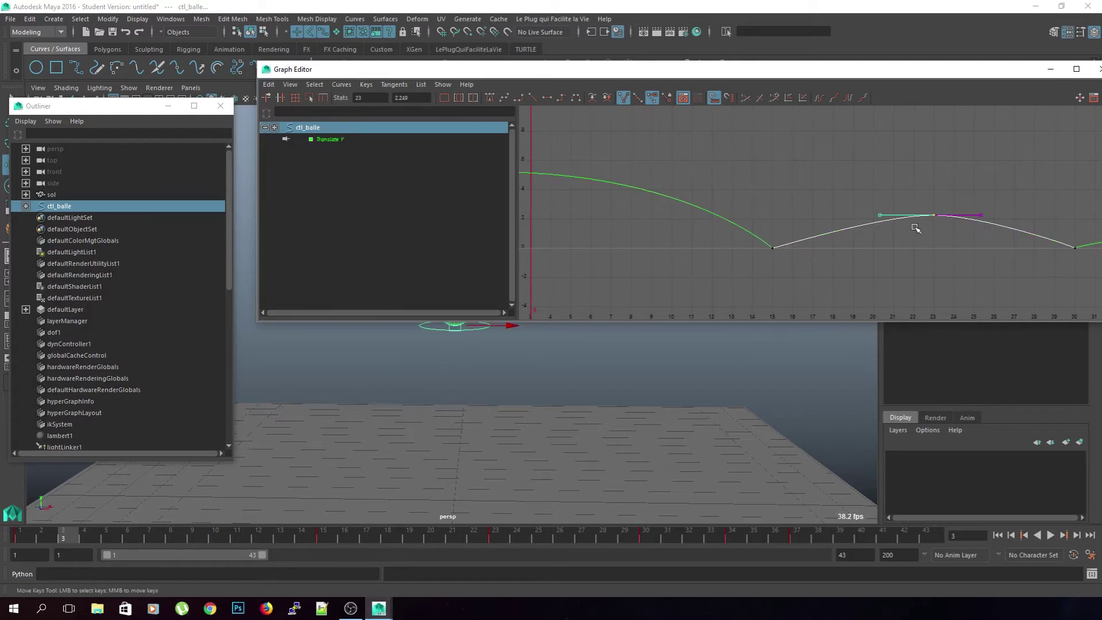
click(880, 215)
middle_drag(942, 182, 851, 183)
alt+middle_drag(889, 233, 821, 242)
drag(895, 232, 892, 234)
shift+middle_drag(897, 187, 964, 172)
Step: Lengthen both tangents of the frame 34 peak key horizontally, undoing and redoing the outgoing one
alt+middle_drag(950, 223, 651, 209)
drag(819, 205, 769, 248)
drag(783, 208, 752, 236)
shift+middle_drag(814, 201, 777, 198)
drag(809, 245, 798, 249)
shift+middle_drag(831, 193, 874, 180)
key(ctrl+z)
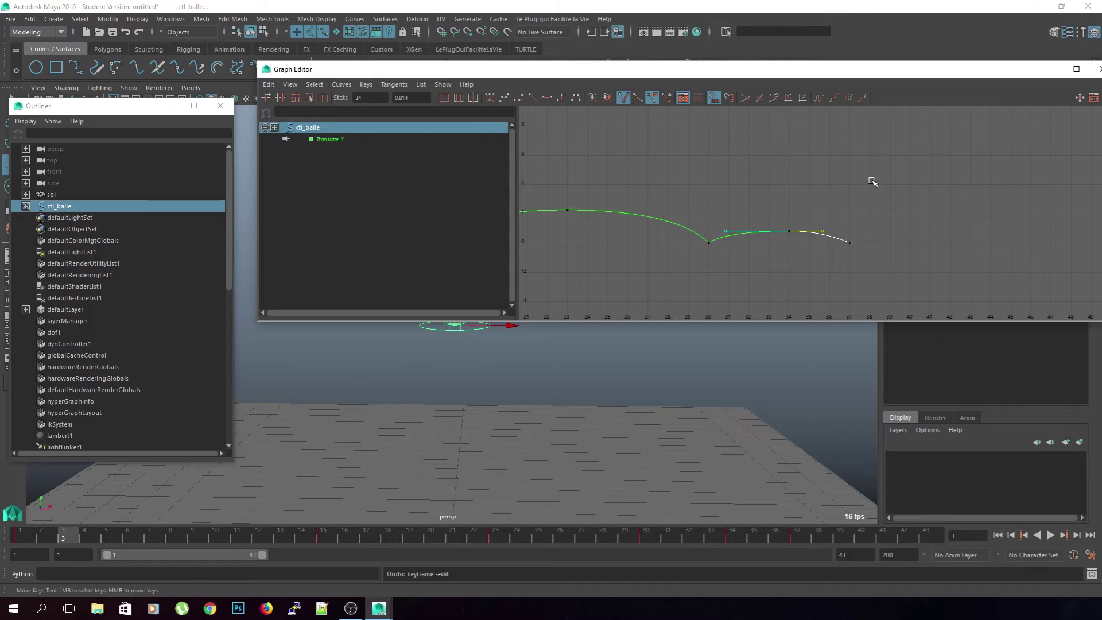
shift+middle_drag(778, 199, 811, 190)
Step: Uncover the viewport and replay the bounce from frame 1 to judge the wider peaks
drag(981, 76, 0, 81)
drag(50, 537, 20, 530)
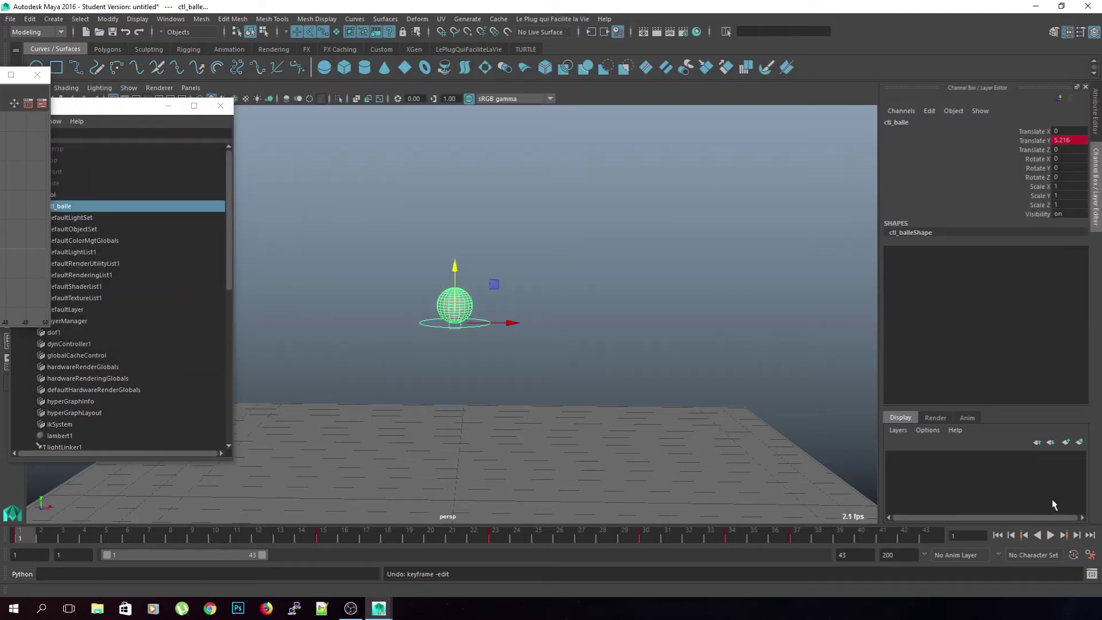
click(1050, 535)
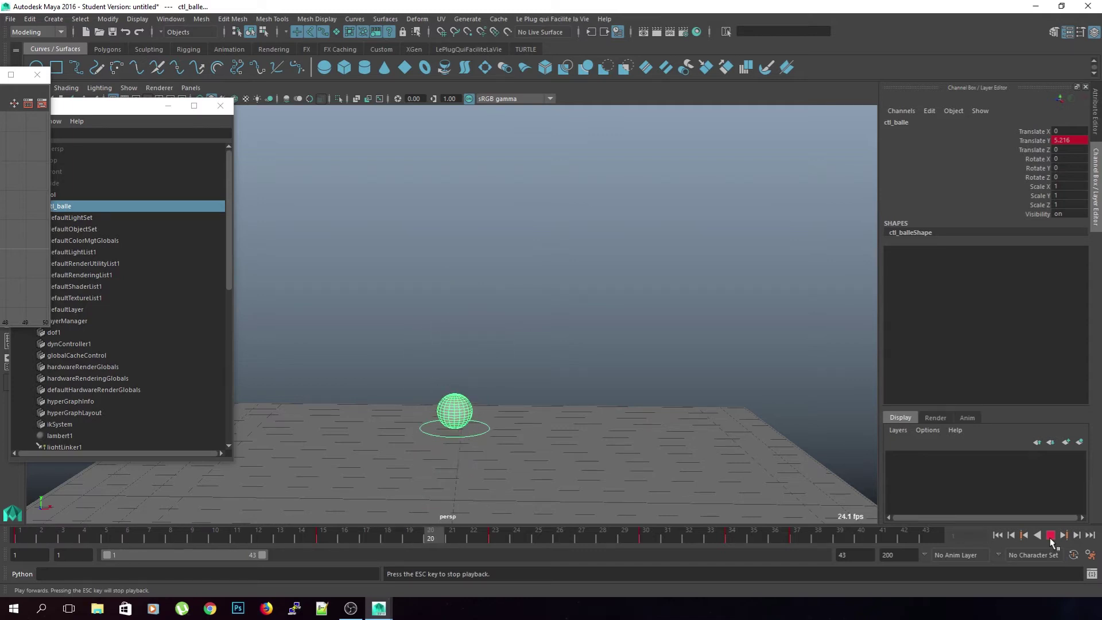
alt+middle_drag(554, 328, 590, 304)
scroll(590, 305, down, 2)
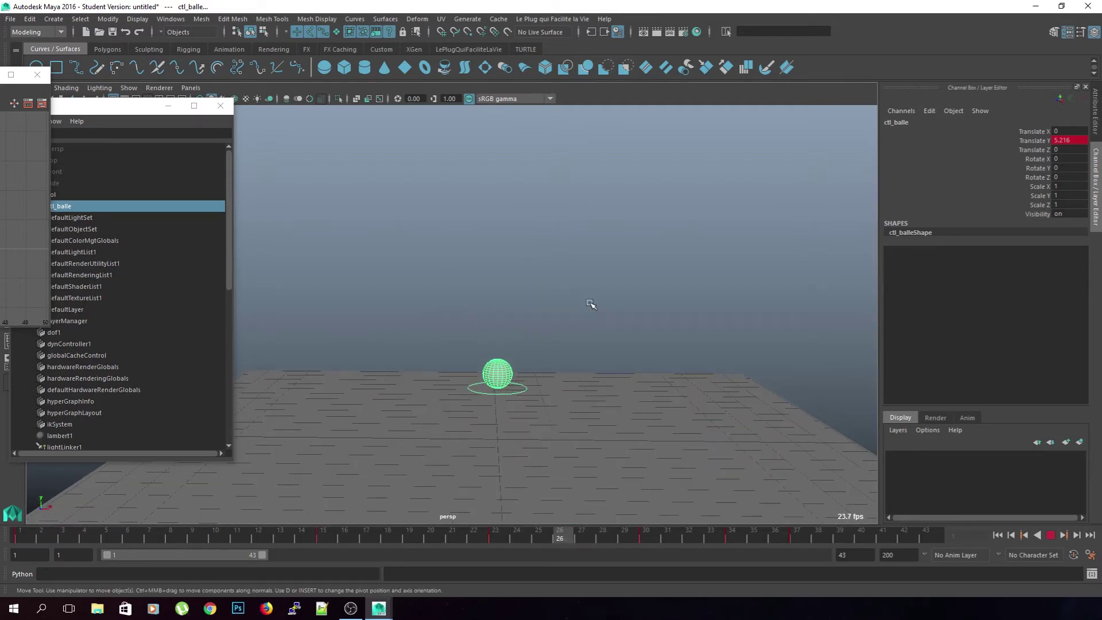
Step: Deselect the ball, hide the control curves in the viewport to watch the looping bounce, and stop the playback
click(584, 347)
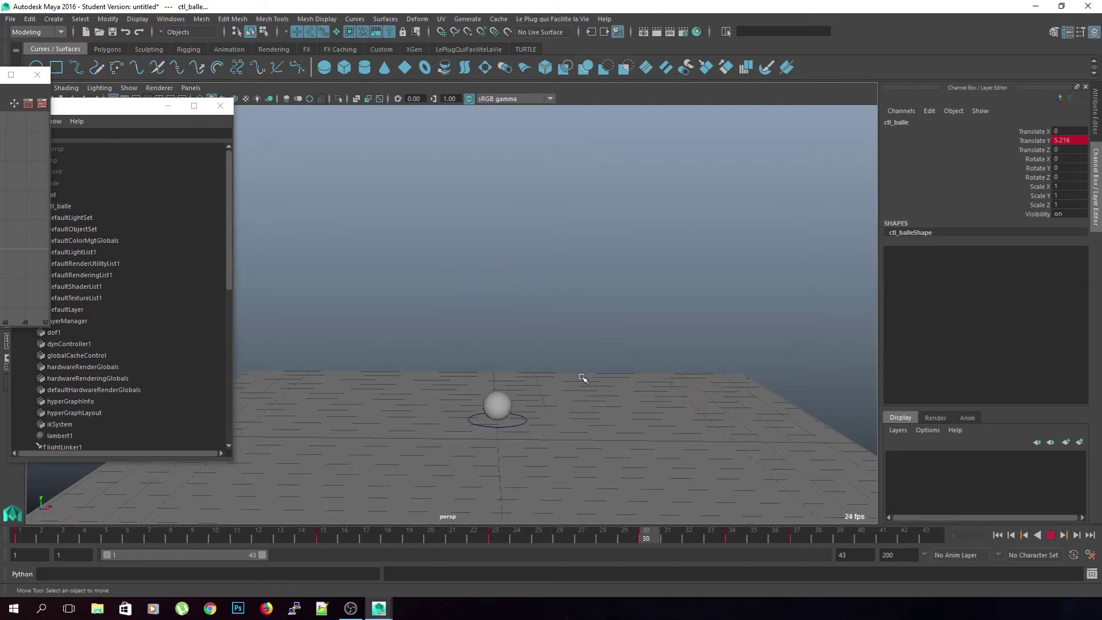
drag(128, 108, 125, 123)
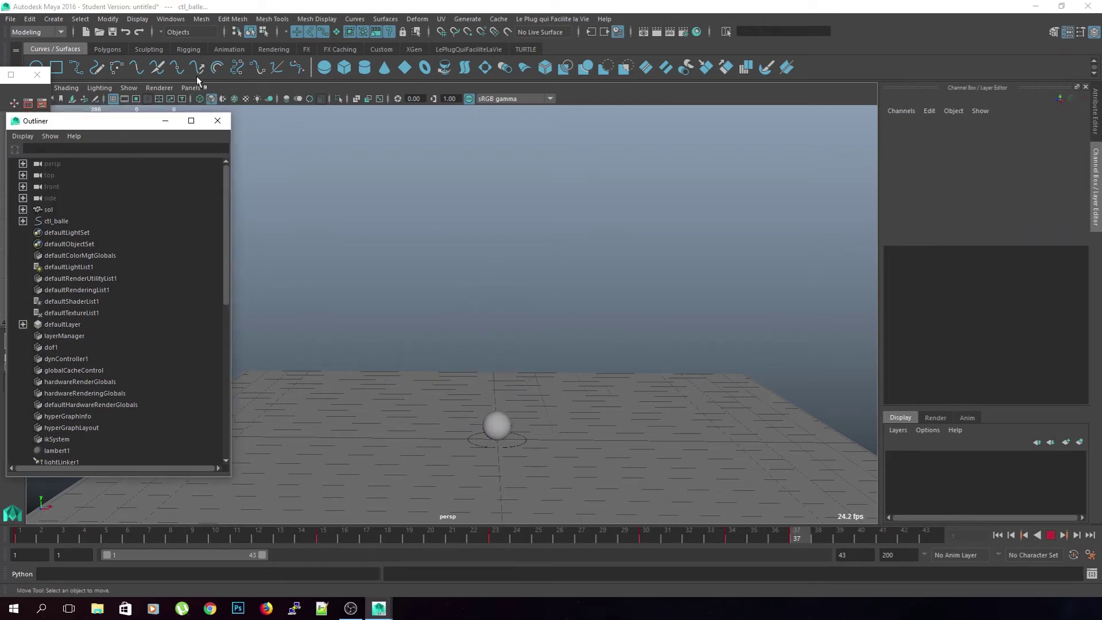
click(129, 89)
click(147, 147)
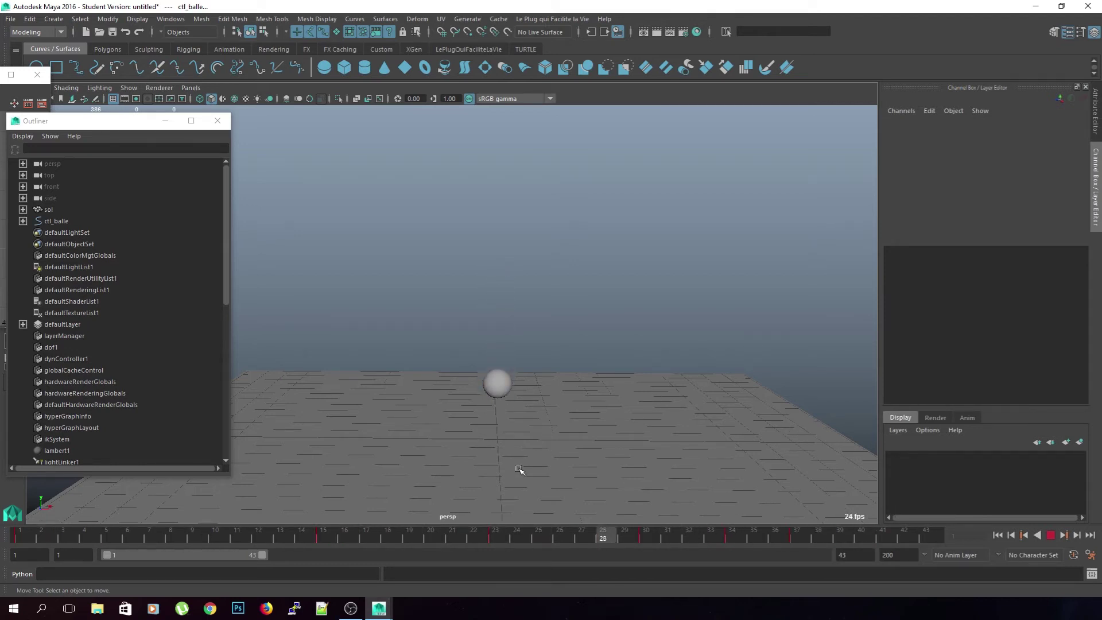
click(1051, 535)
Step: Bring the Graph Editor back, show the control curves in the viewport again and select ctl_balle
drag(0, 76, 615, 243)
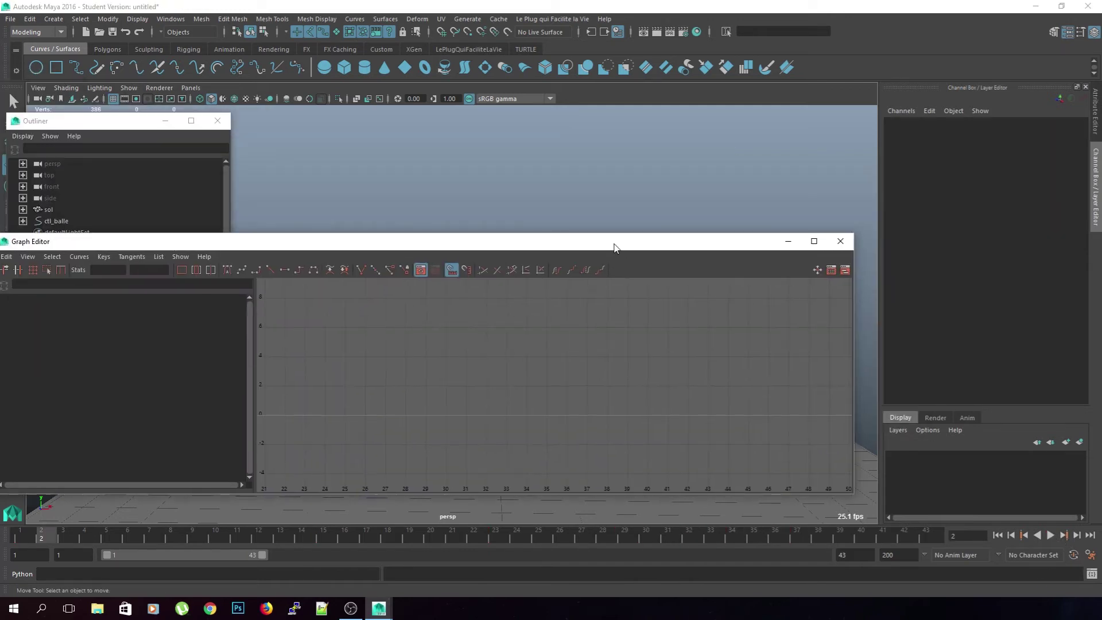
click(136, 90)
click(148, 148)
drag(467, 239, 490, 251)
click(526, 288)
Step: Examine the last bounce of the Translate Y curve and its key and tangent around frames 34 to 37
scroll(689, 445, up, 3)
alt+middle_drag(672, 442, 697, 390)
click(573, 398)
click(658, 398)
click(718, 422)
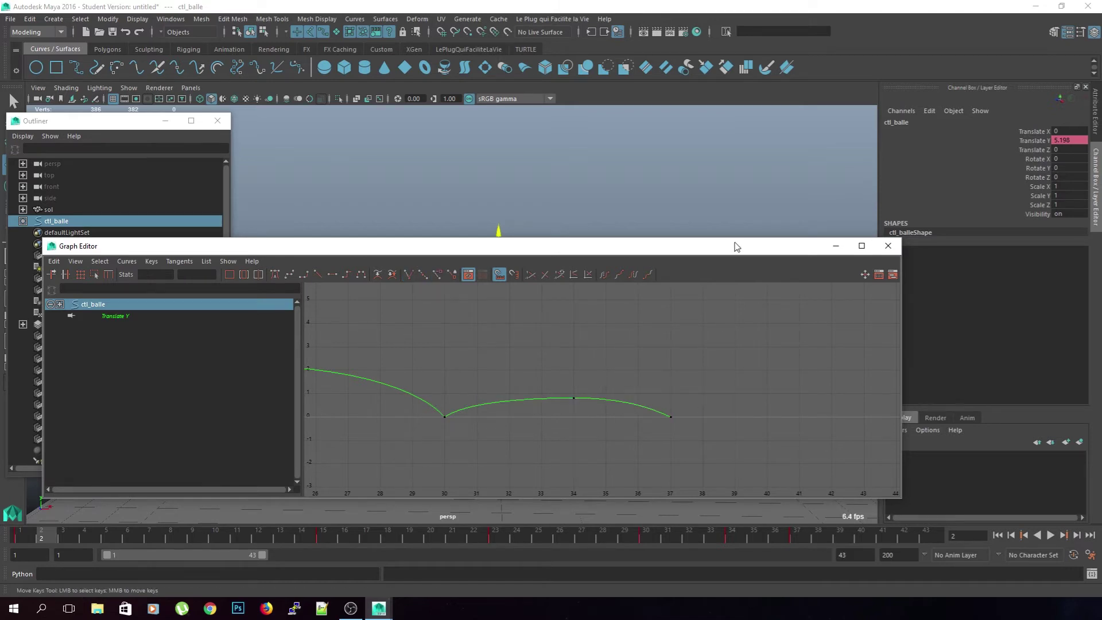
Step: Raise ctl_balle slightly at frame 39 to a Translate Y of about 0.097 and key its translation
click(888, 246)
drag(770, 541, 839, 539)
drag(499, 387, 499, 386)
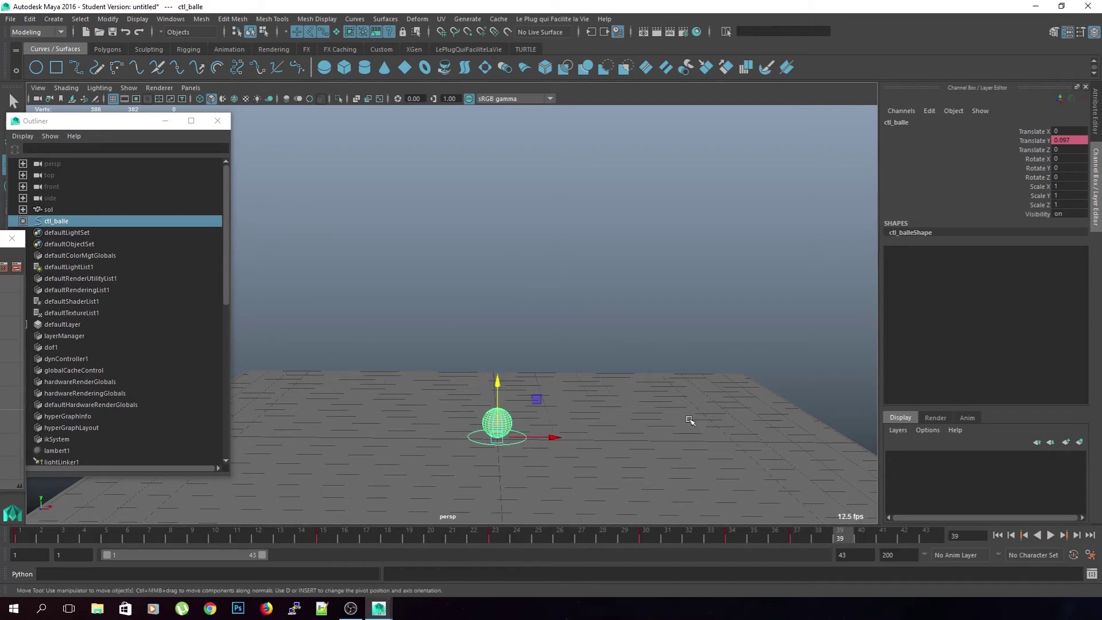
key(shift+w)
Step: Key ctl_balle's translation at frame 41 with Translate Y set to 0, and delete the unneeded Translate X and Z keys
drag(844, 534, 884, 536)
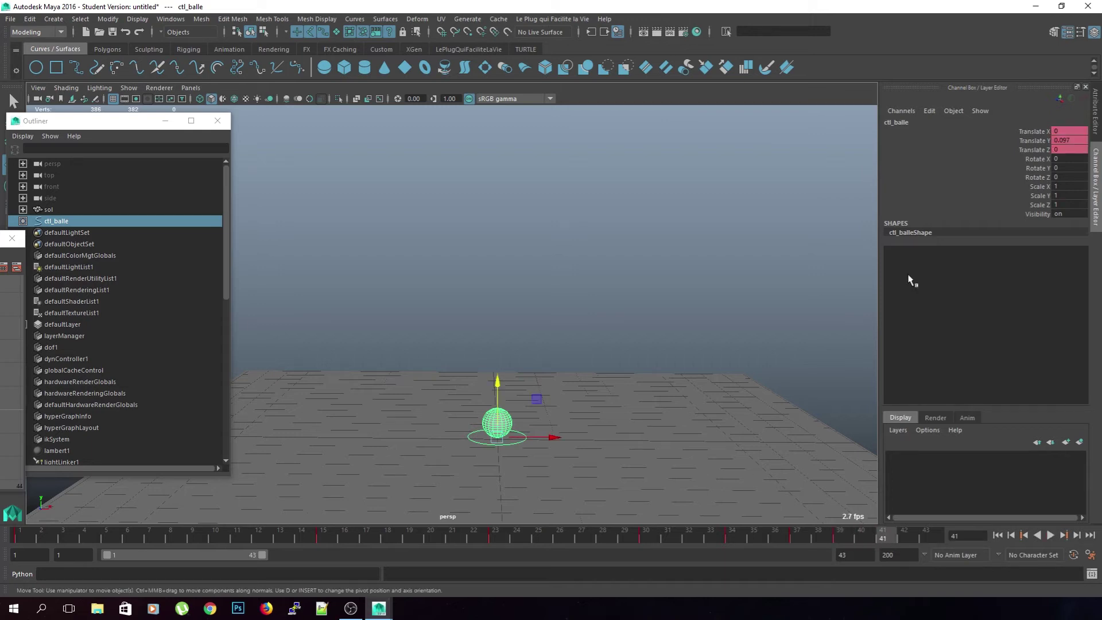
click(1069, 141)
text(0)
key(Return)
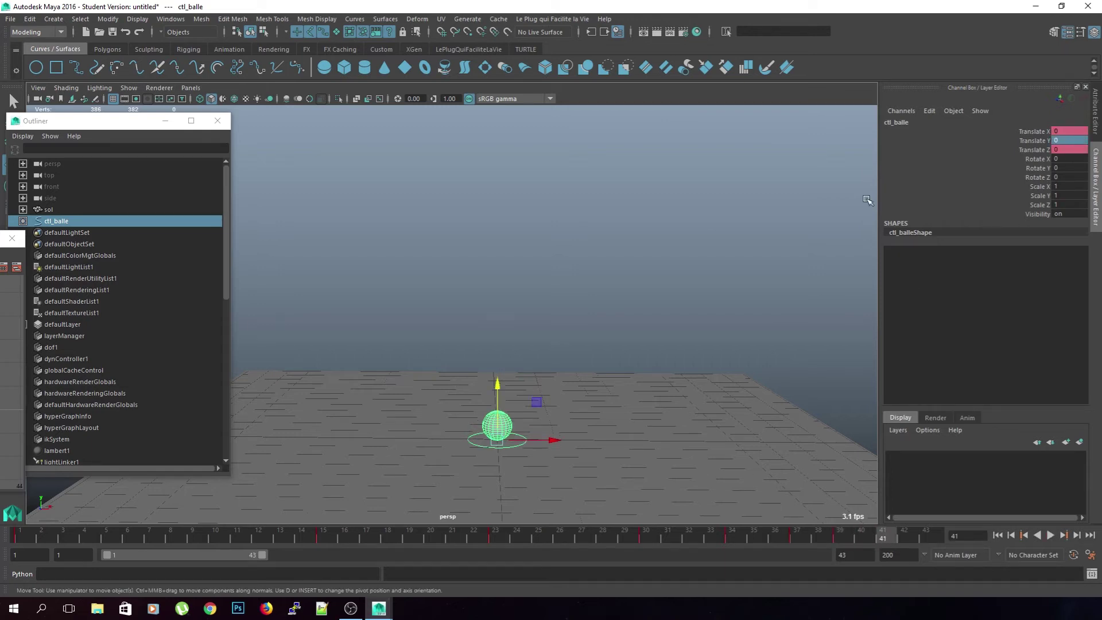
key(shift+w)
key(f)
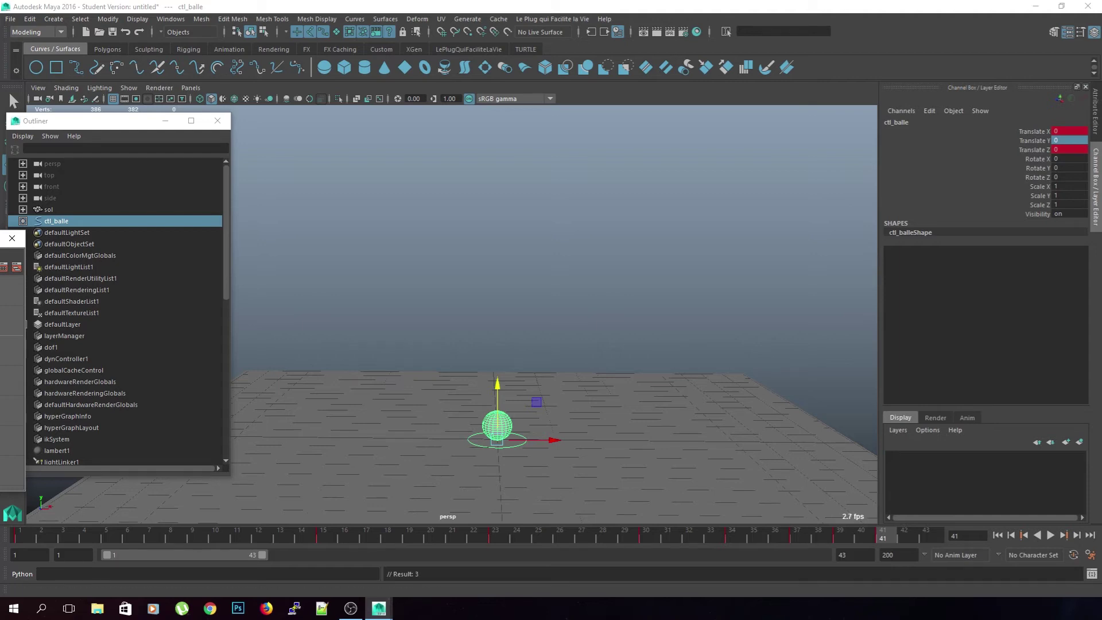
key(Delete)
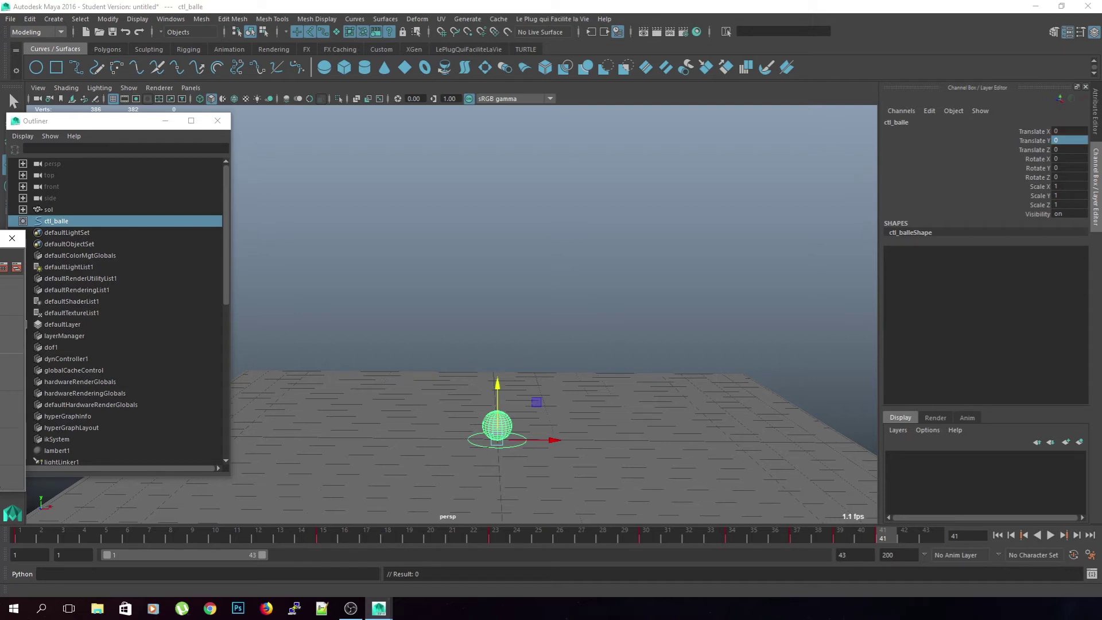
Step: Bring back the Graph Editor, break the tangents of the Translate Y key at frame 41 and free their weight
drag(0, 242, 686, 228)
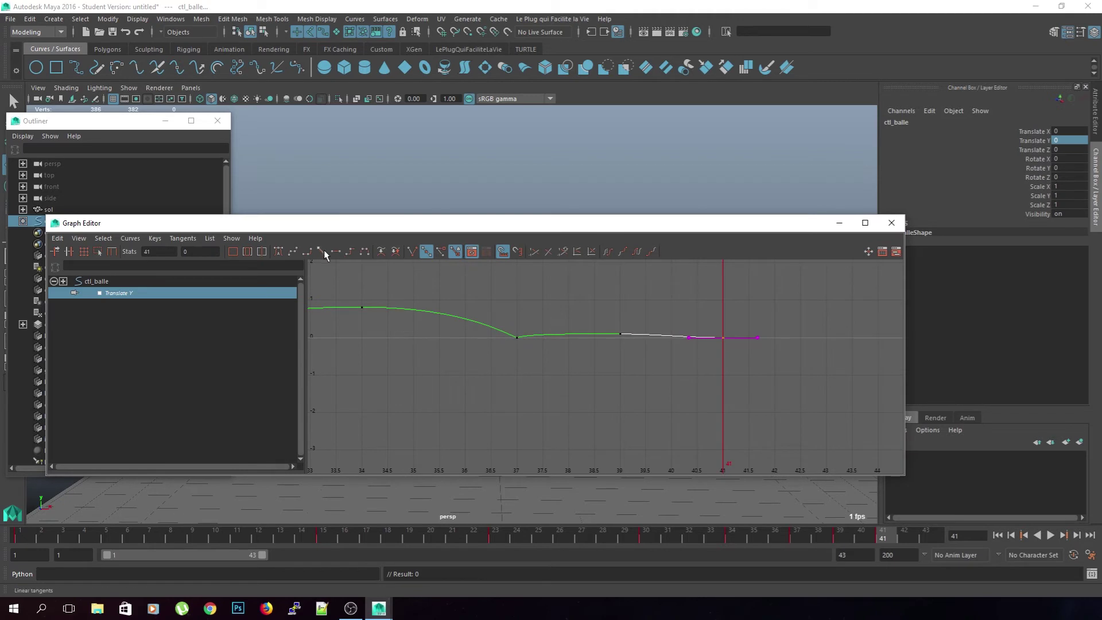
right_click(724, 338)
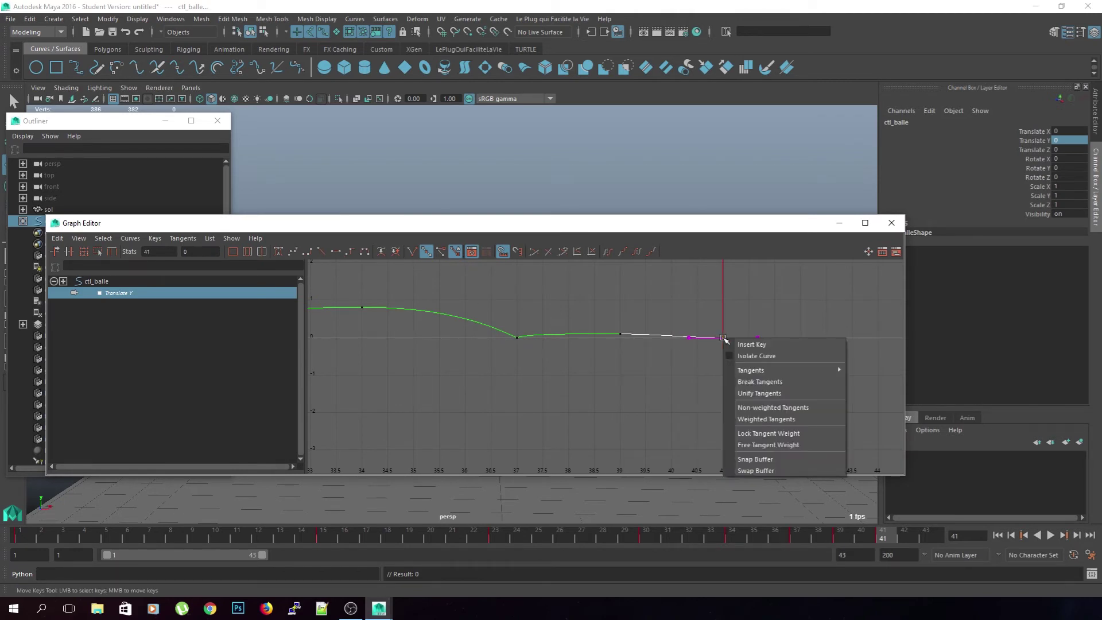
click(757, 382)
right_click(725, 339)
click(753, 444)
right_click(722, 338)
click(756, 408)
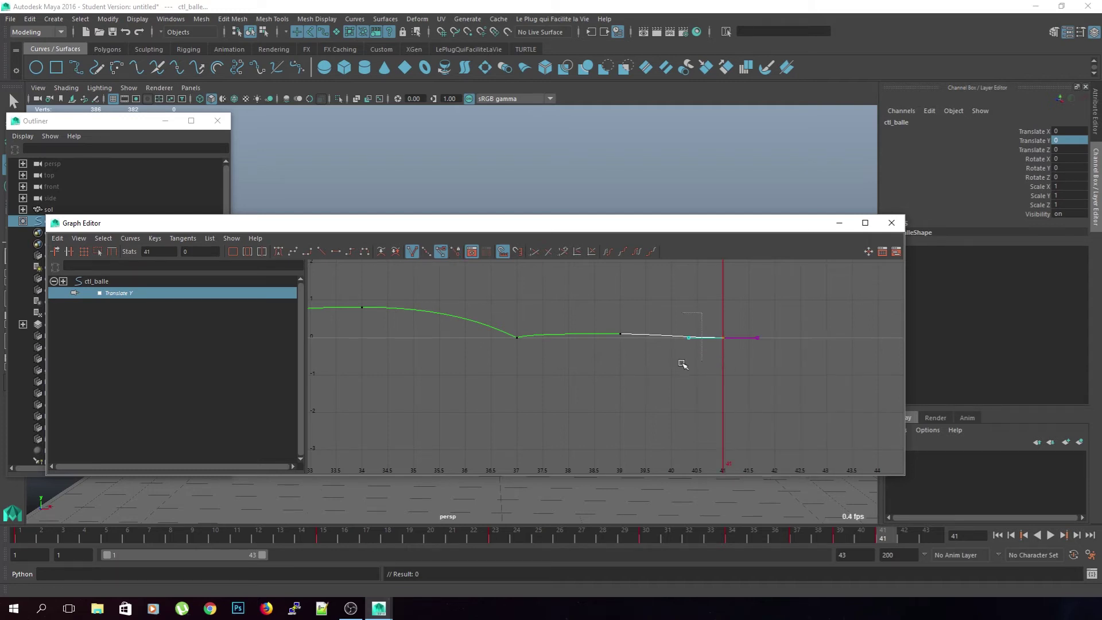
click(599, 313)
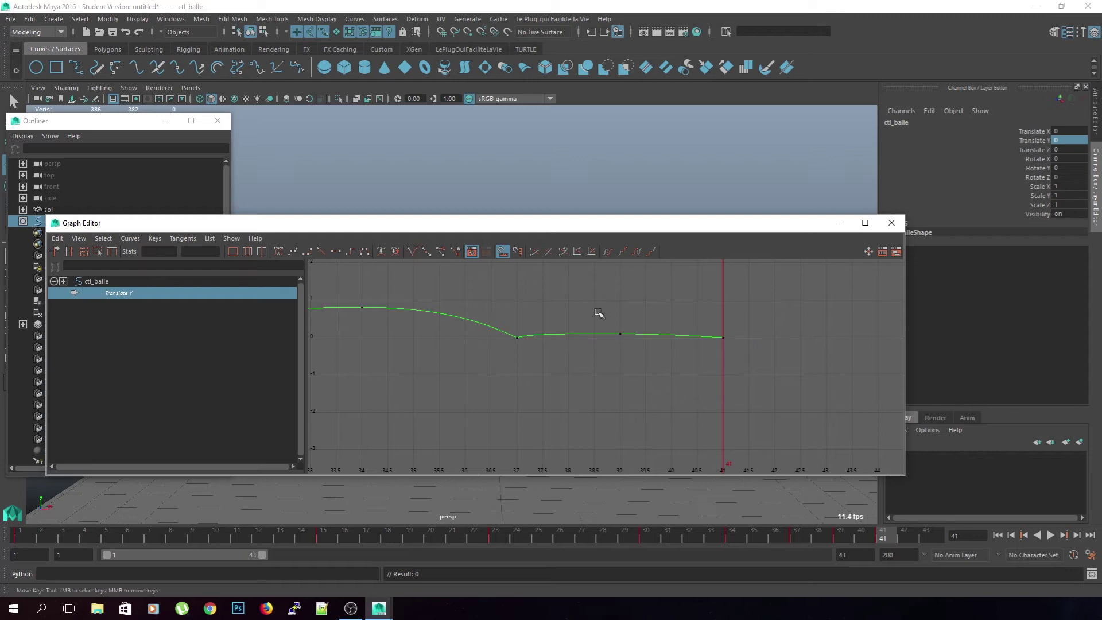
Step: Uncover the viewport, deselect the ball and play the animation from frame 1 to check the final small bounce
drag(742, 220, 0, 132)
click(21, 535)
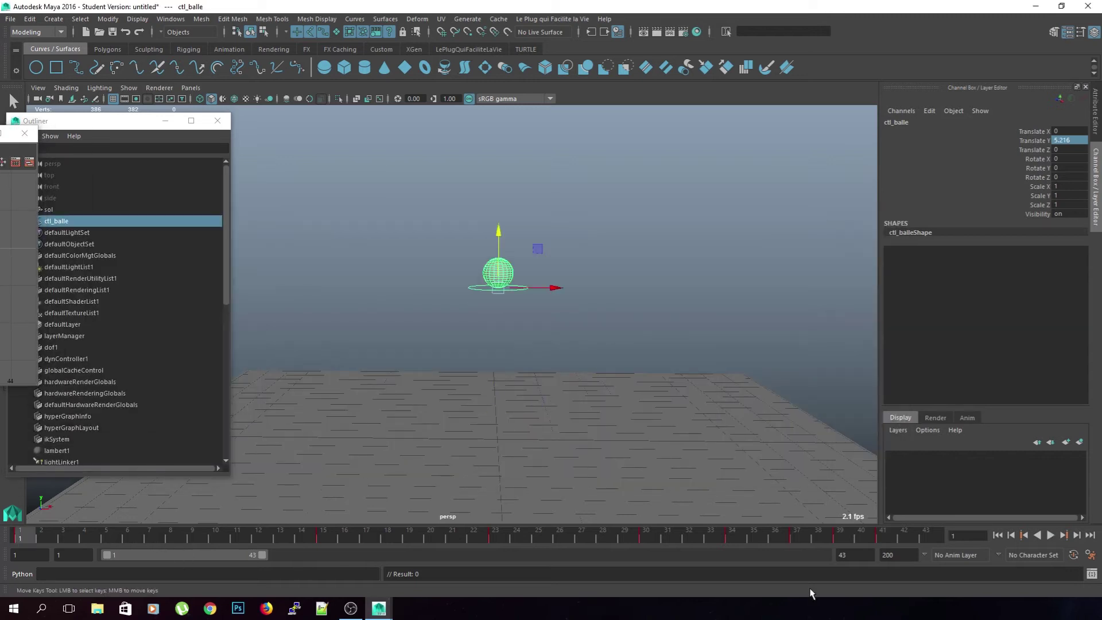
click(664, 291)
click(1051, 535)
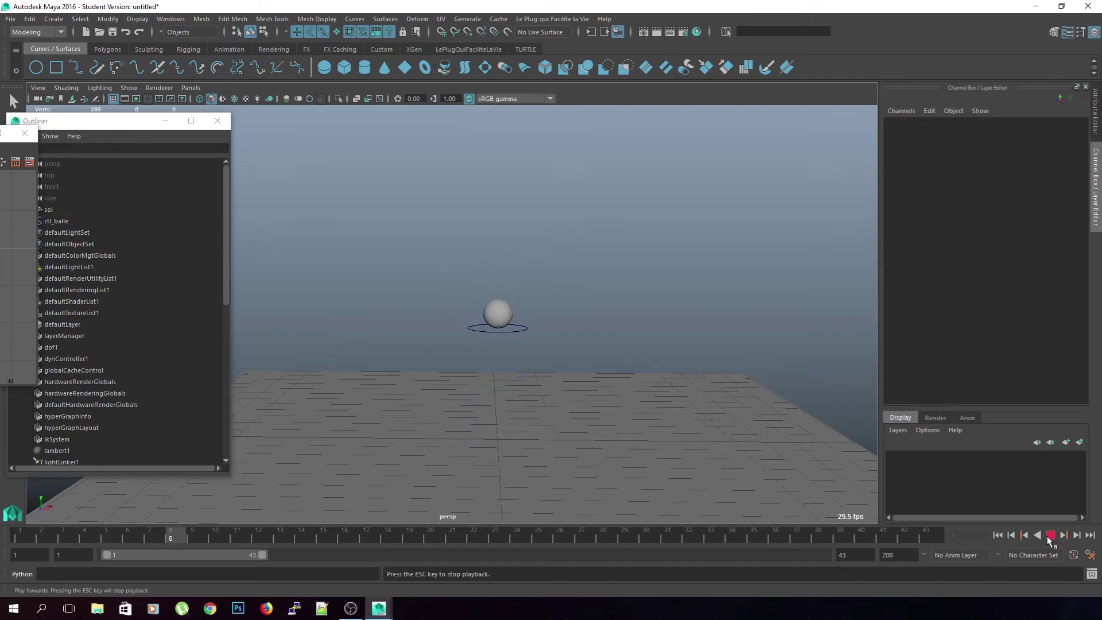
click(1050, 535)
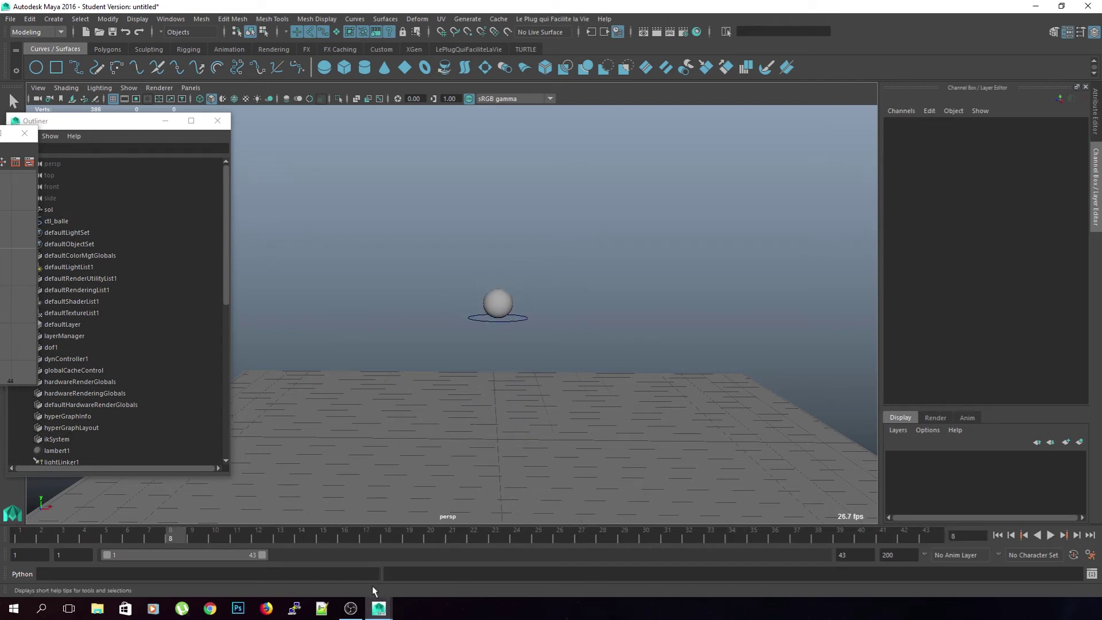
Step: Extend the playback range to frame 72 and save the scene as animBalle.mb in the laBalle project's scenes folder
drag(261, 554, 368, 553)
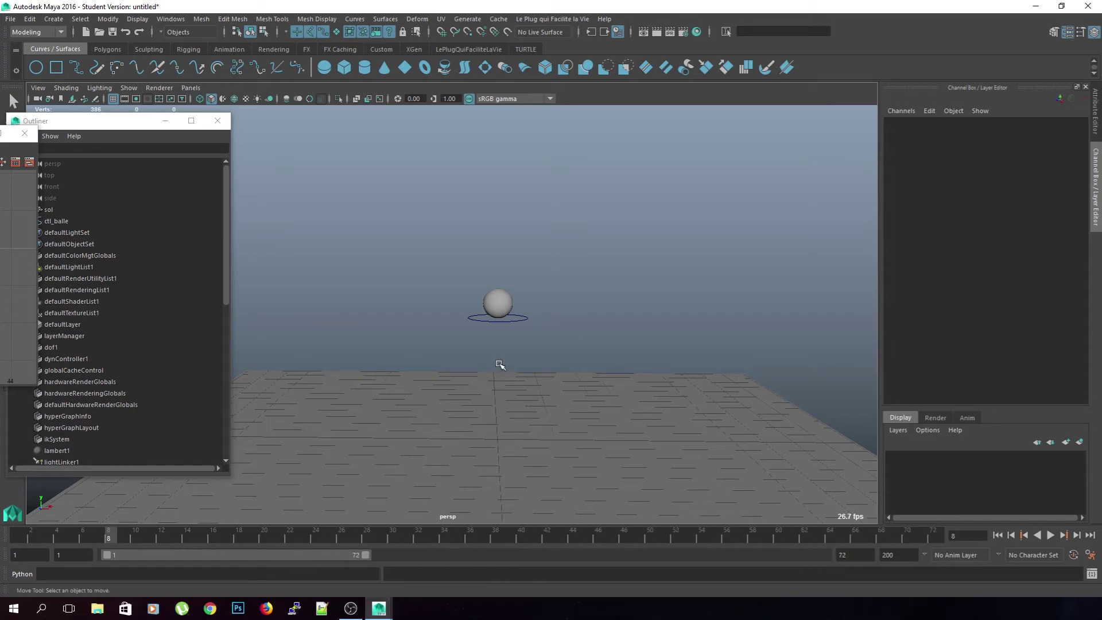
key(ctrl+shift+s)
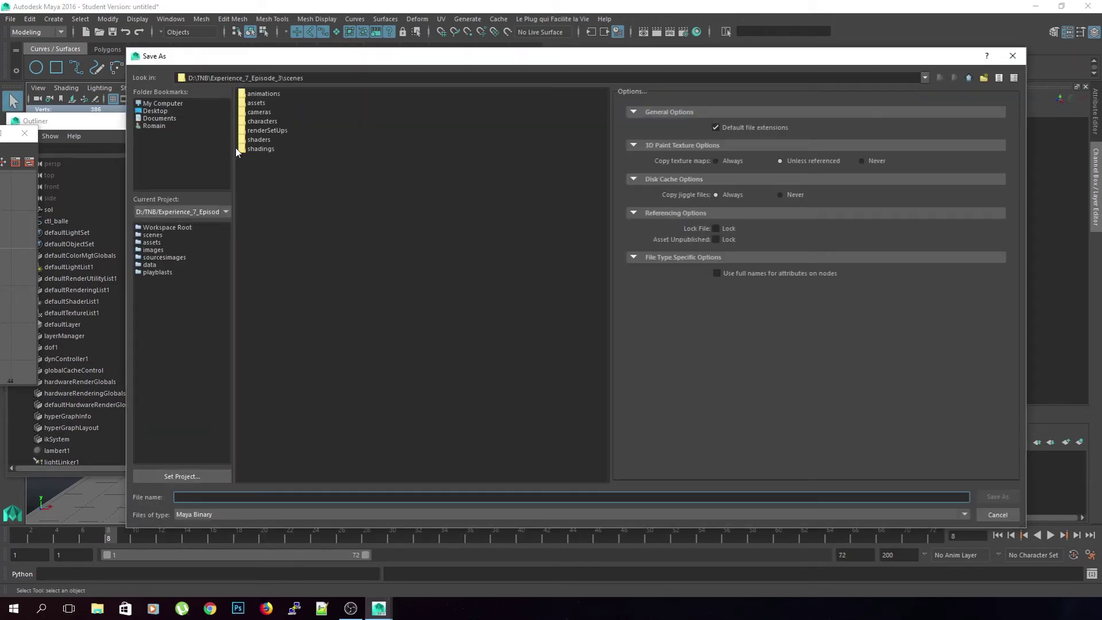
click(163, 103)
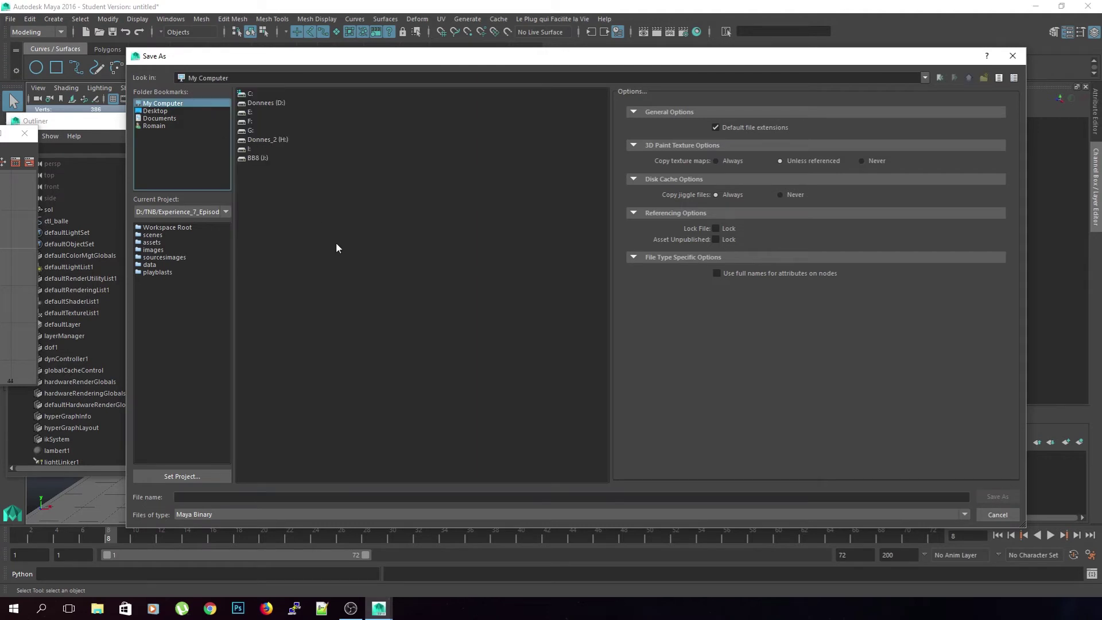
click(268, 104)
double_click(280, 103)
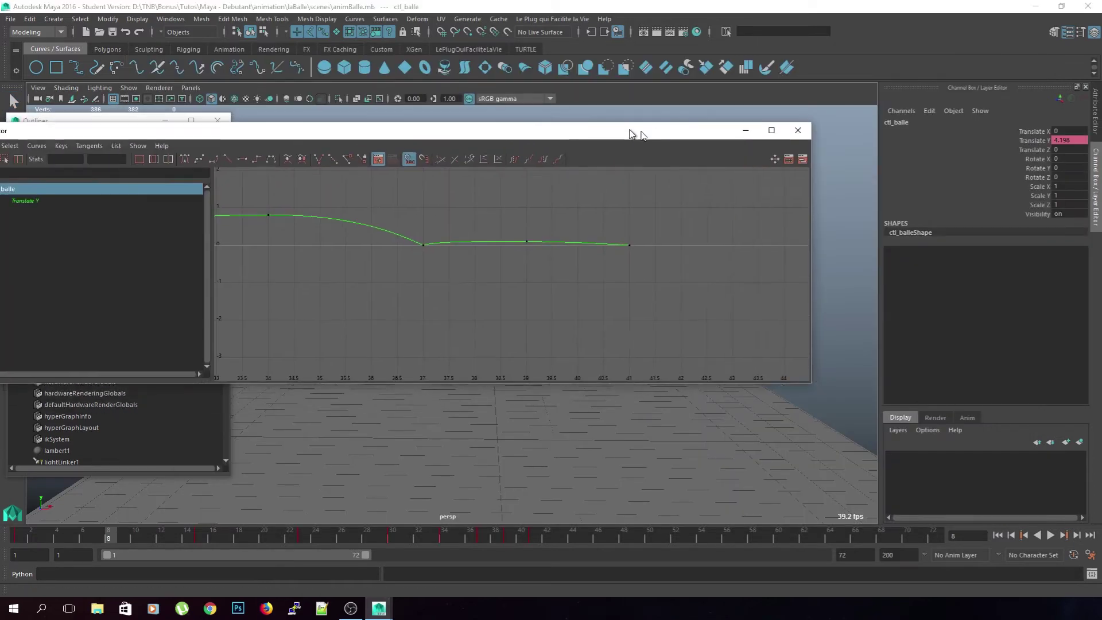
Step: Review the complete Translate Y curve of ctl_balle from the first drop through the decreasing bounces
drag(631, 130, 785, 162)
scroll(667, 283, down, 5)
alt+middle_drag(574, 322, 797, 327)
alt+middle_drag(668, 351, 799, 360)
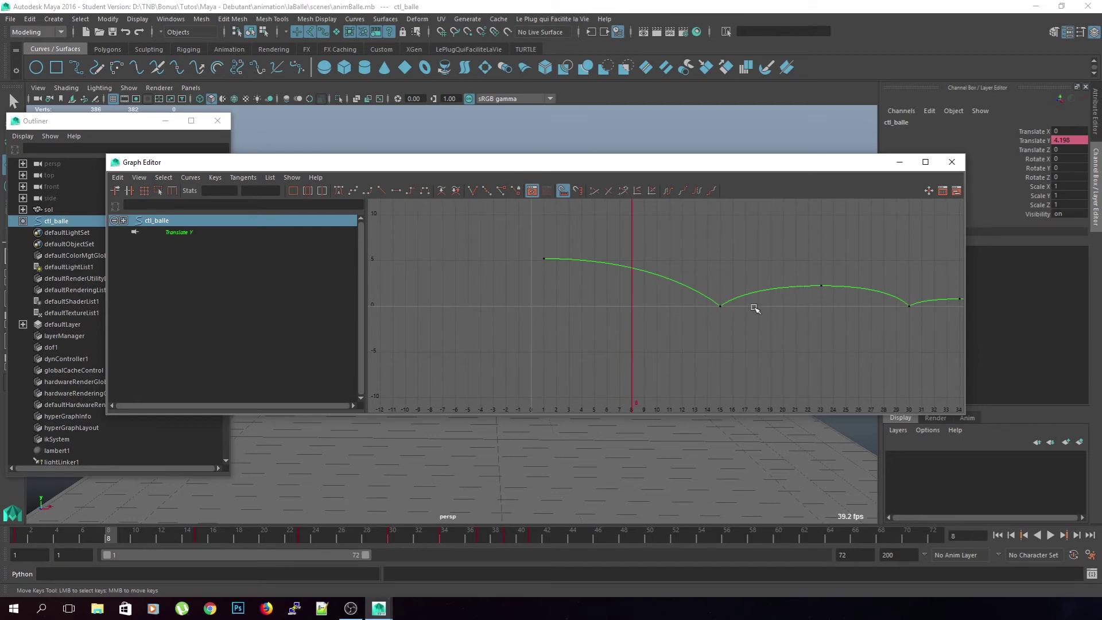
alt+middle_drag(921, 325, 749, 331)
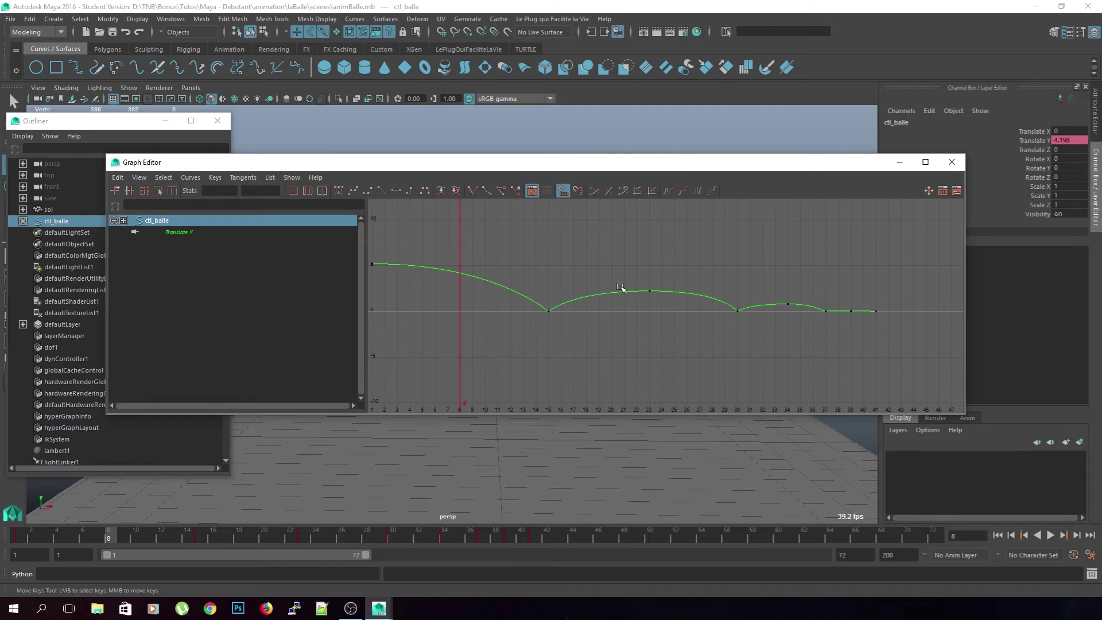
drag(445, 165, 546, 152)
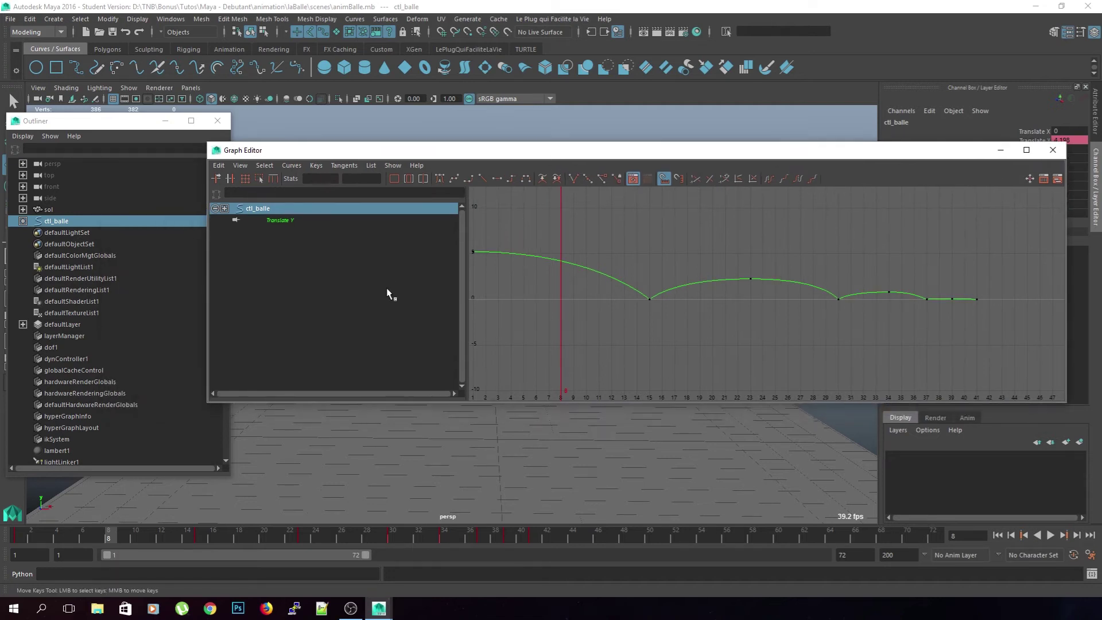
scroll(629, 351, down, 3)
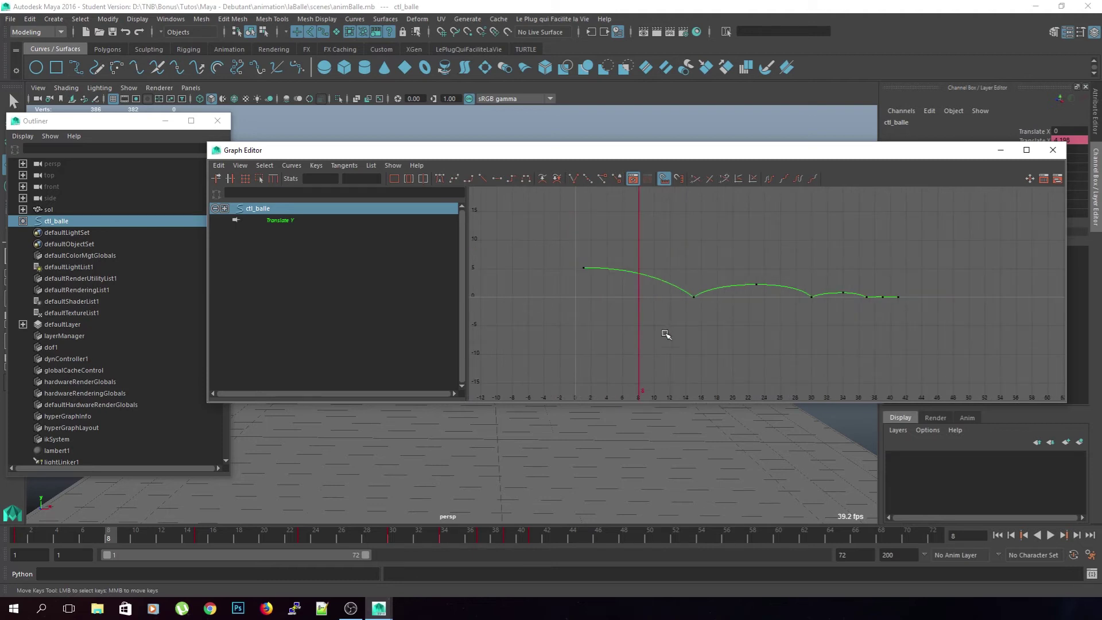
Step: Close the Graph Editor and the Outliner, deselect the ball and turn the view to show open space around it
click(1053, 150)
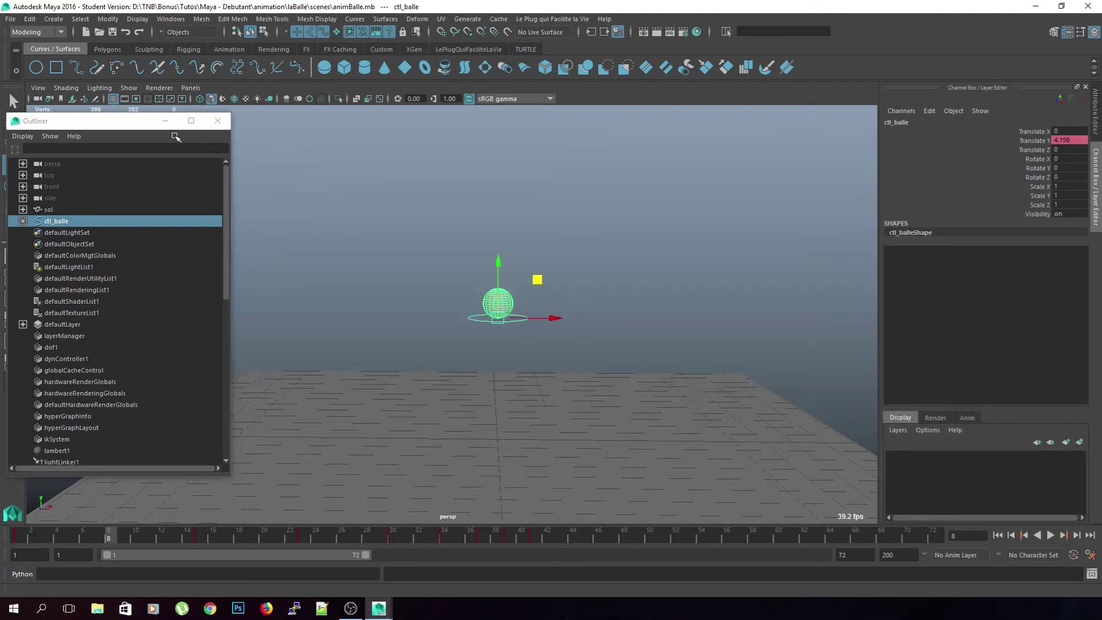
click(218, 121)
click(733, 263)
alt+drag(733, 263, 639, 295)
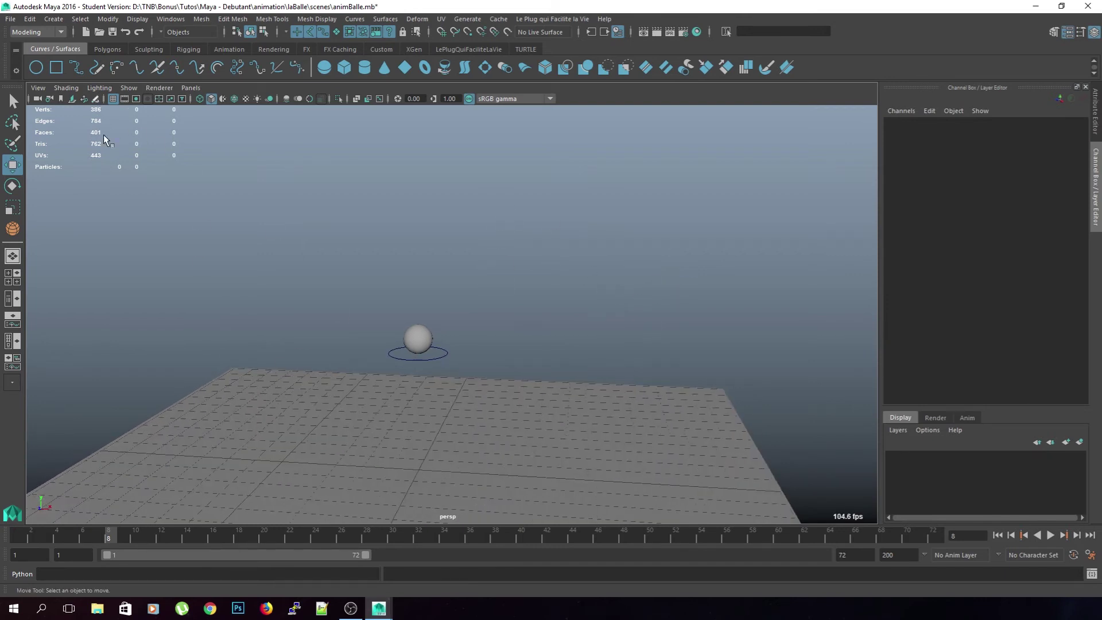
Step: Start the Grease Pencil at frame 8 and sketch a downward gravity arrow labelled G with a small vector arrow above it
click(97, 68)
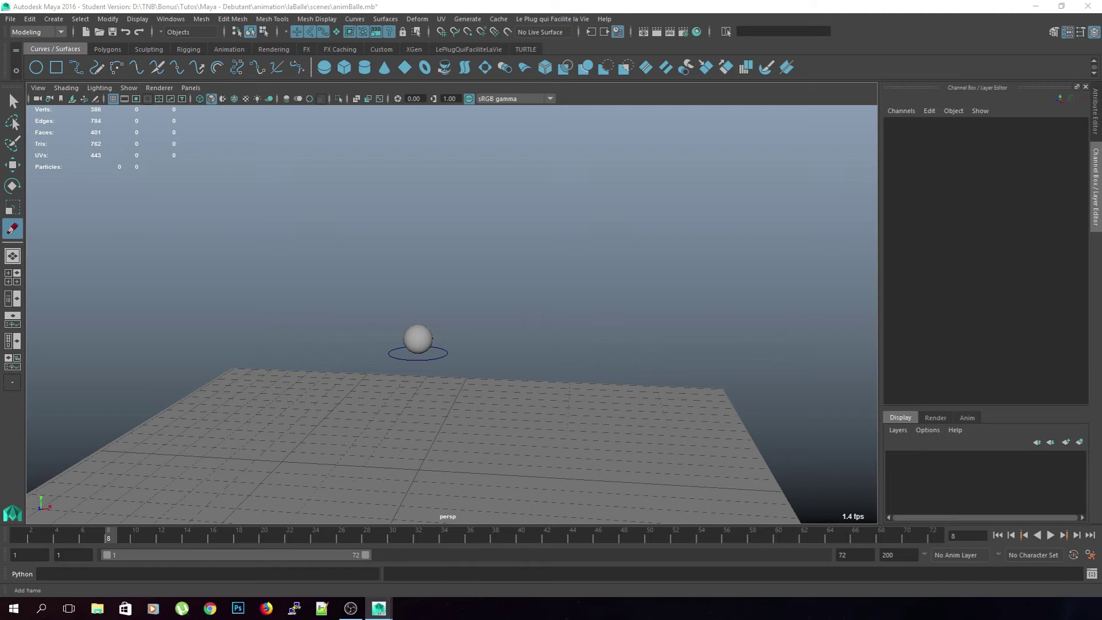
drag(345, 221, 419, 246)
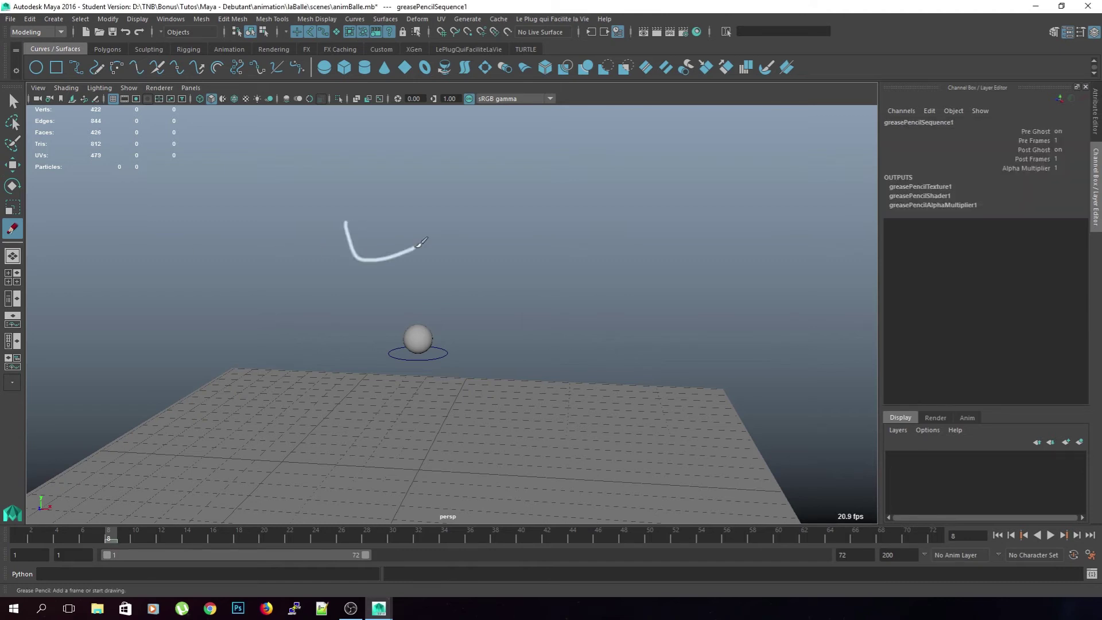
key(ctrl+z)
mouse_move(485, 290)
alt+mouse_down()
mouse_move(489, 277)
mouse_move(431, 322)
mouse_move(491, 286)
alt+mouse_up()
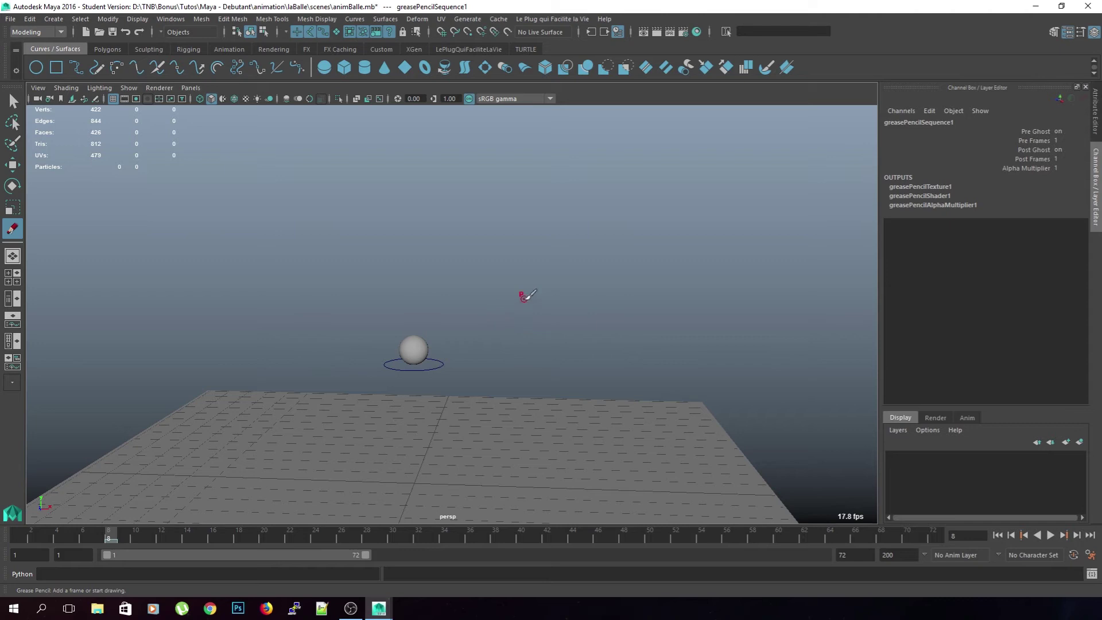
mouse_move(534, 228)
mouse_down()
mouse_move(536, 345)
mouse_move(566, 331)
mouse_up()
drag(581, 227, 592, 253)
drag(558, 214, 605, 197)
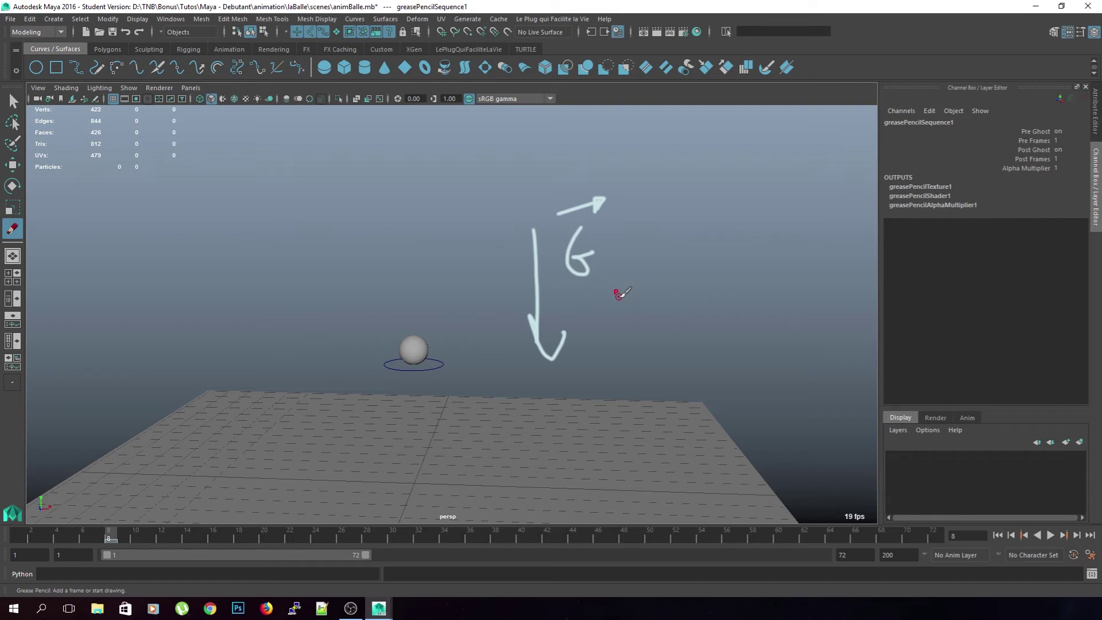
Step: Sketch a long horizontal arrow with a feather and a filled ball beneath it, each with its own shorter arrow
mouse_move(174, 177)
mouse_down()
mouse_move(278, 160)
mouse_move(295, 162)
mouse_move(291, 185)
mouse_up()
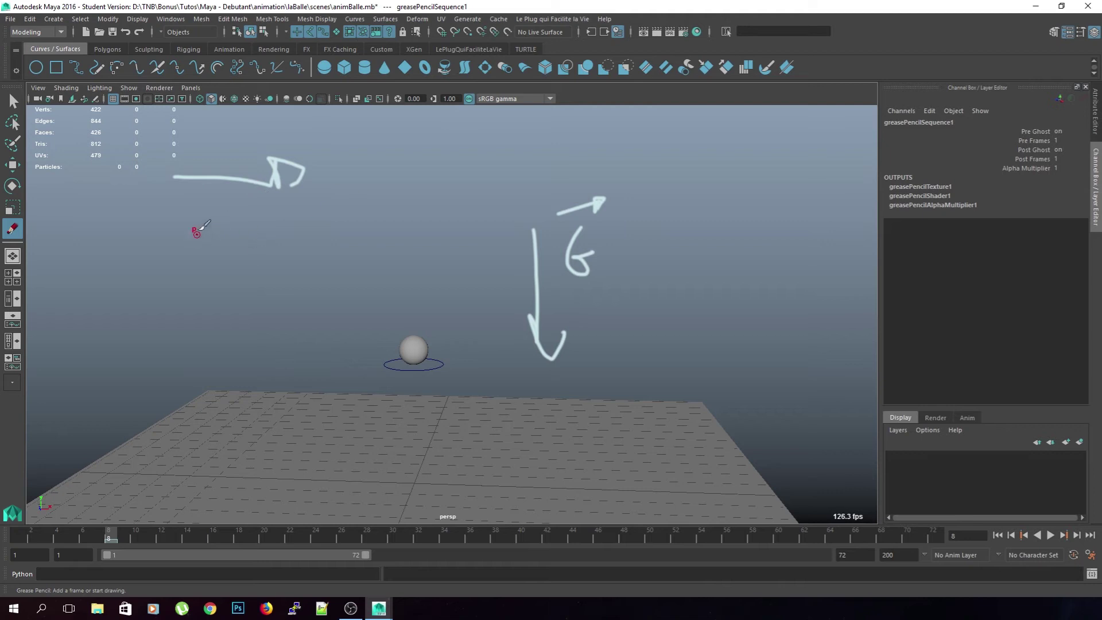
mouse_move(178, 226)
mouse_down()
mouse_move(210, 185)
mouse_move(189, 208)
mouse_move(270, 215)
mouse_up()
mouse_move(188, 253)
mouse_down()
mouse_move(191, 273)
mouse_move(215, 269)
mouse_up()
drag(211, 261, 213, 272)
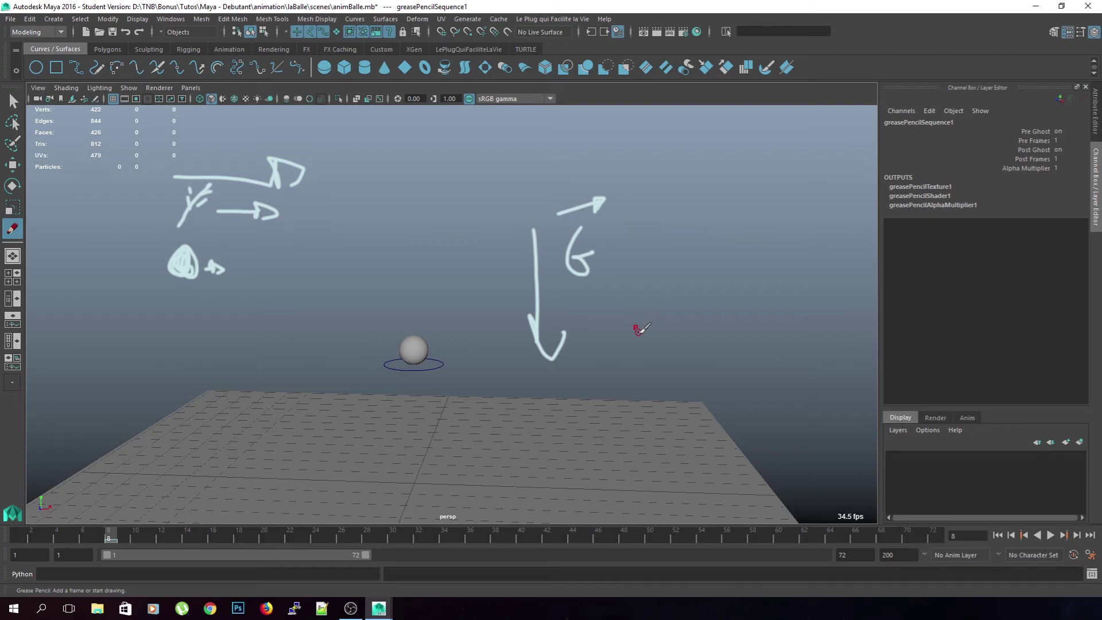
Step: Thicken the gravity arrow, outline the ball, and sketch two small balls with a short and a long downward arrow
mouse_move(560, 332)
mouse_down()
mouse_move(534, 317)
mouse_move(568, 344)
mouse_move(552, 363)
mouse_move(534, 317)
mouse_move(573, 326)
mouse_move(552, 365)
mouse_move(534, 317)
mouse_move(571, 326)
mouse_move(564, 346)
mouse_up()
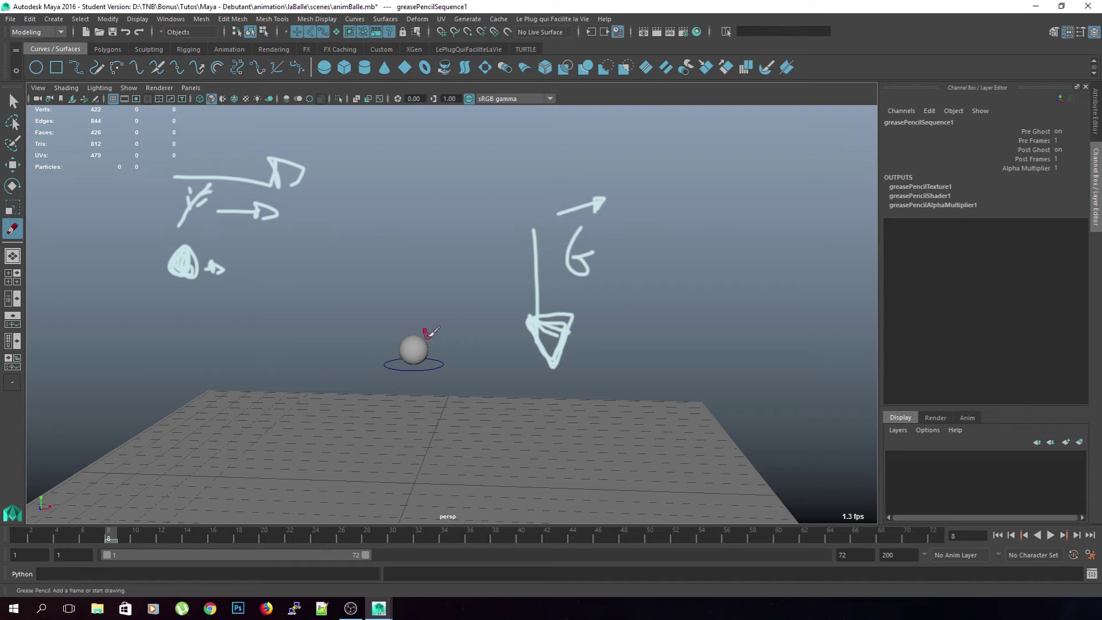
mouse_move(424, 333)
mouse_down()
mouse_move(405, 351)
mouse_move(390, 345)
mouse_up()
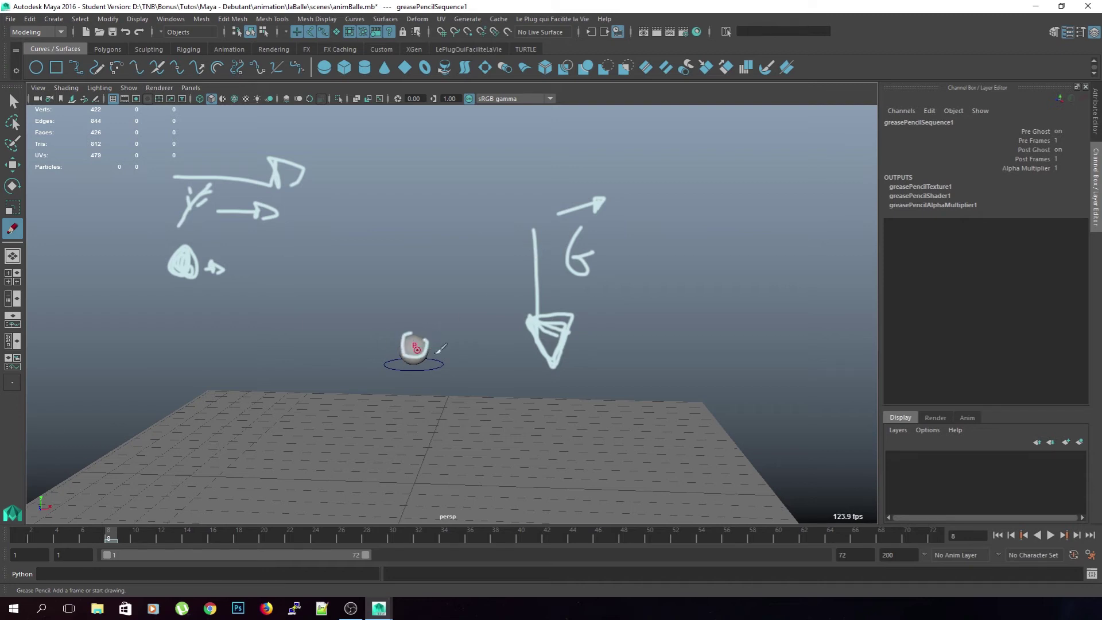
drag(658, 216, 649, 240)
mouse_move(644, 294)
mouse_down()
mouse_move(668, 293)
mouse_move(655, 301)
mouse_move(654, 371)
mouse_move(666, 342)
mouse_up()
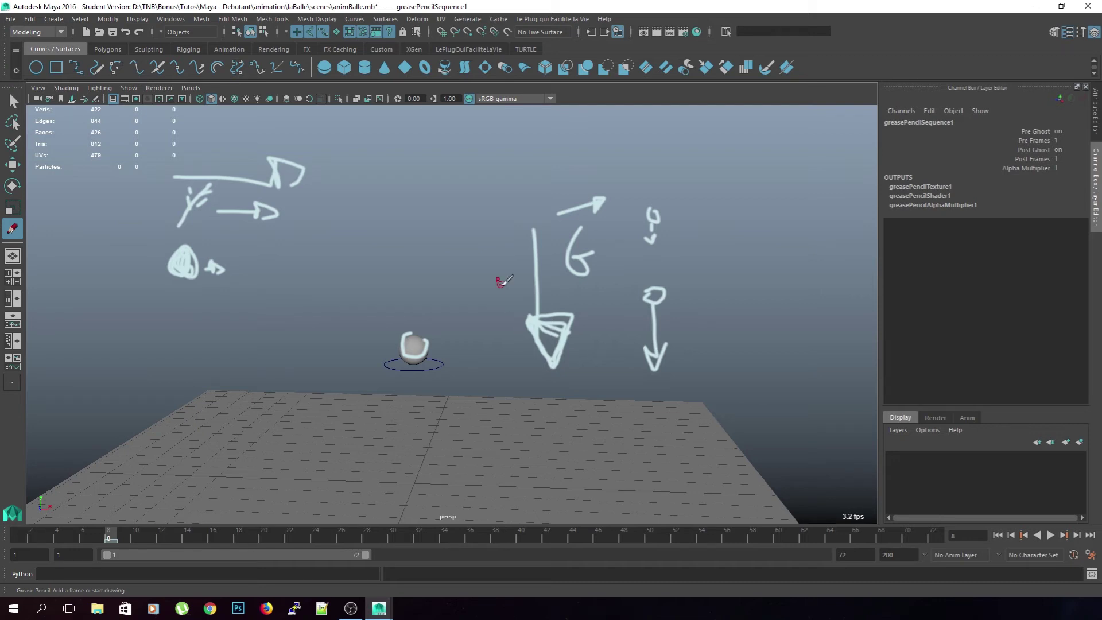
mouse_move(533, 230)
mouse_down()
mouse_move(538, 319)
mouse_move(568, 326)
mouse_move(529, 314)
mouse_up()
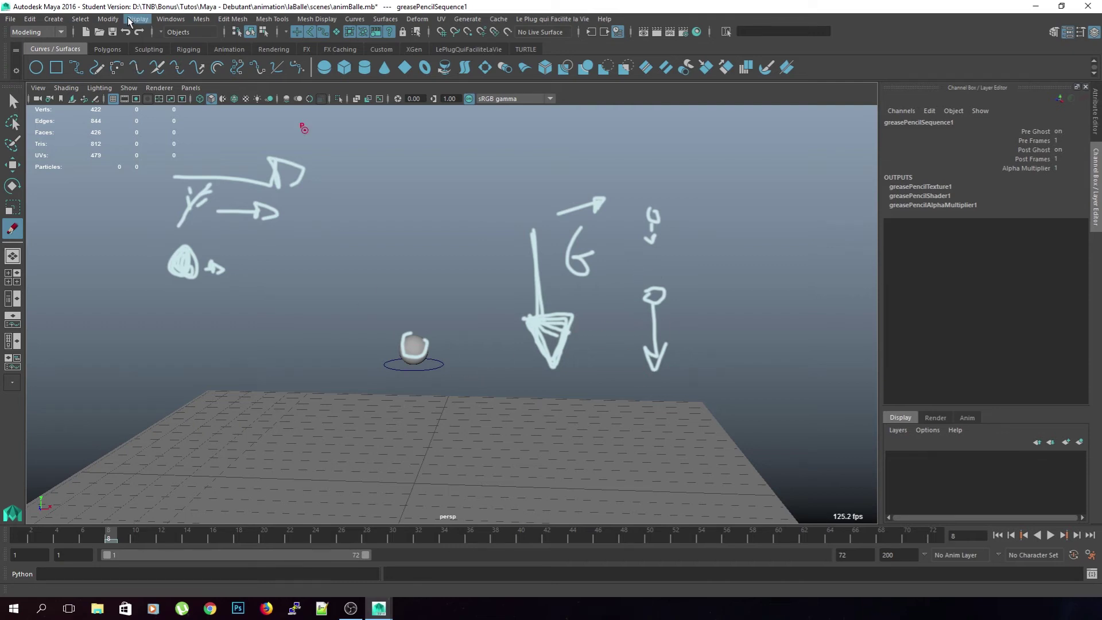
Step: Reopen the Outliner and the Graph Editor with ctl_balle selected
click(170, 19)
mouse_move(189, 71)
click(350, 71)
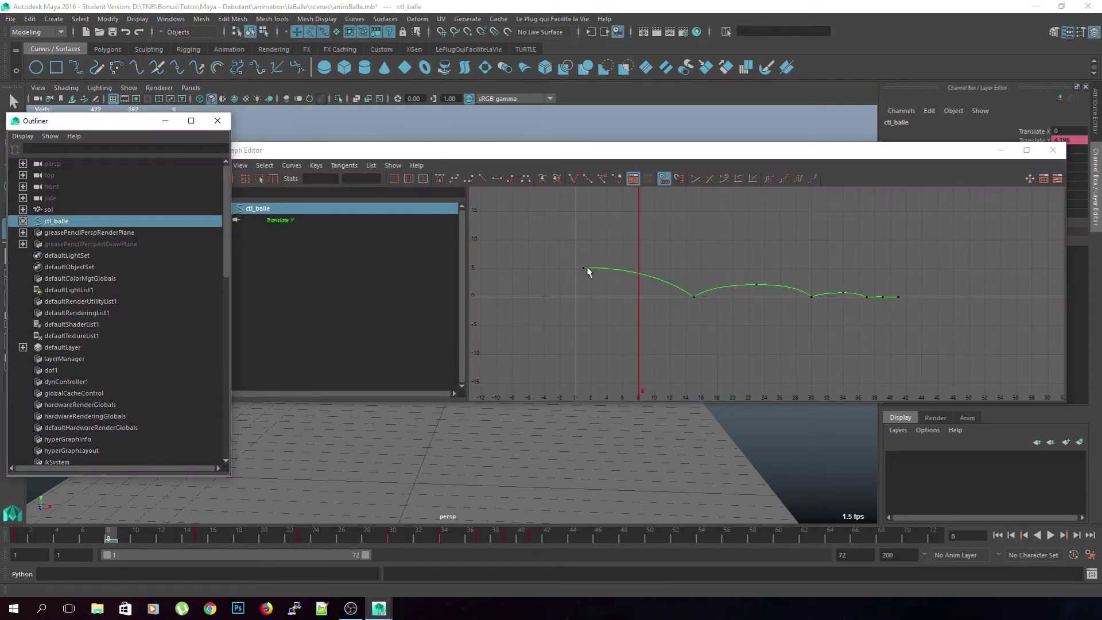
Step: Examine the first drop of the Translate Y curve and the slopes around the ground contact at frame 15
scroll(683, 305, up, 6)
scroll(660, 309, down, 4)
alt+middle_drag(635, 311, 689, 317)
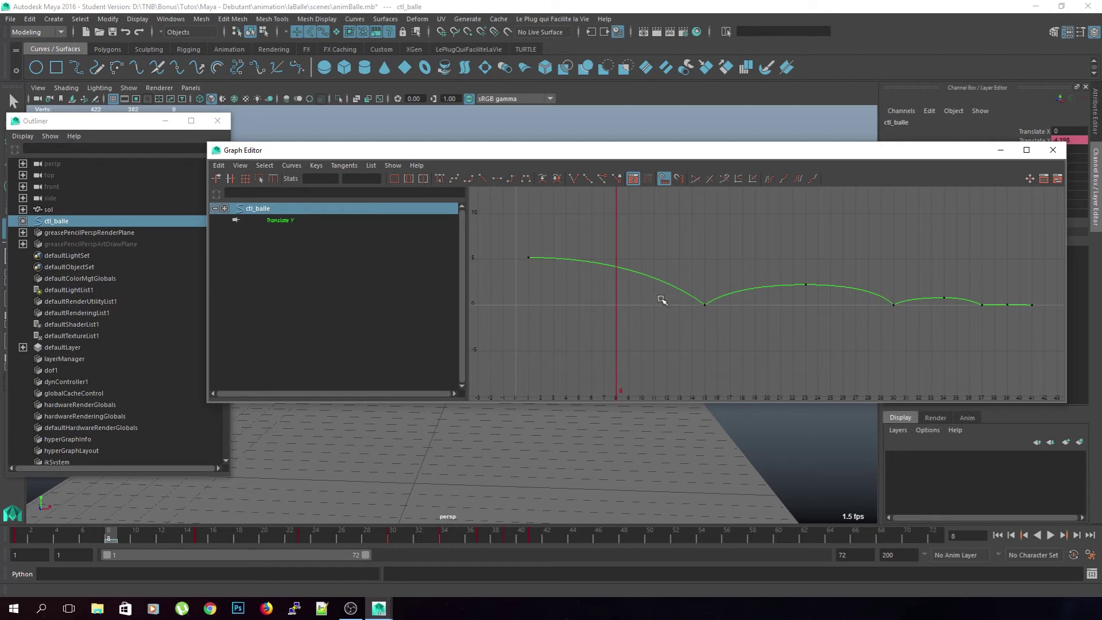
drag(712, 292, 696, 316)
click(703, 328)
scroll(699, 343, up, 4)
alt+middle_drag(696, 350, 740, 343)
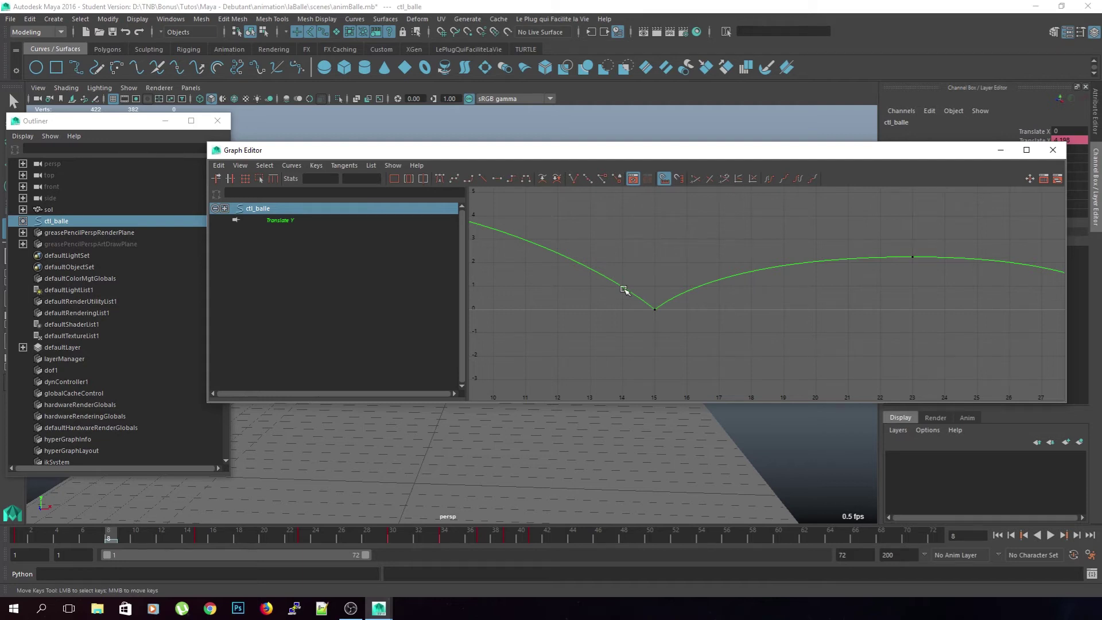
Step: Examine the Translate Y curve from the flat start at frame 1 to a close-up of the frame 15 contact key
alt+right_drag(654, 302, 658, 327)
alt+middle_drag(611, 349, 786, 322)
scroll(698, 355, up, 3)
alt+middle_drag(700, 352, 769, 331)
scroll(679, 309, down, 3)
alt+middle_drag(670, 319, 744, 360)
alt+middle_drag(625, 329, 738, 351)
scroll(735, 349, down, 1)
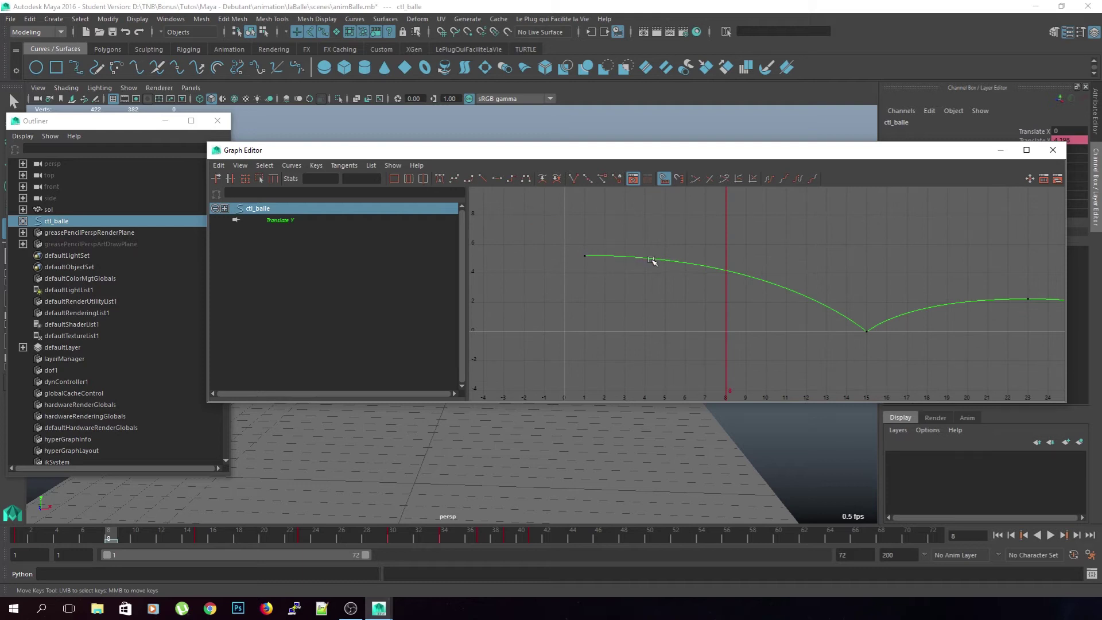
scroll(869, 325, up, 2)
alt+middle_drag(959, 379, 720, 302)
scroll(722, 297, up, 3)
alt+middle_drag(721, 260, 725, 315)
scroll(824, 283, up, 3)
alt+middle_drag(557, 354, 582, 335)
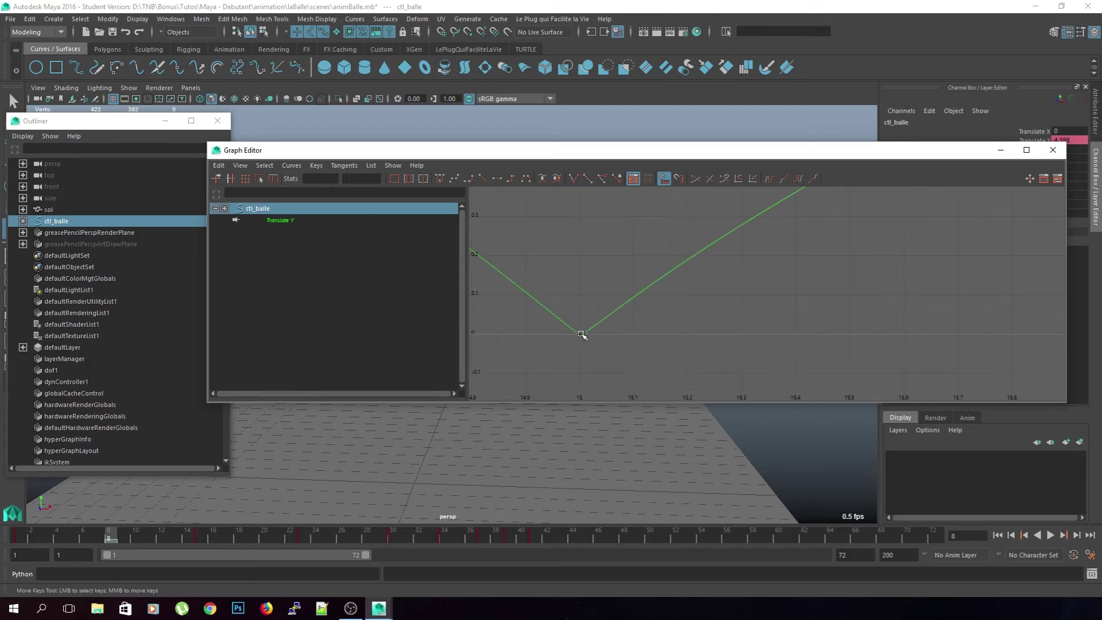
Step: Try to reposition a tangent handle of the frame 15 key on the Translate Y curve
scroll(677, 335, down, 4)
drag(704, 317, 708, 315)
scroll(726, 356, up, 3)
click(619, 360)
drag(628, 368, 630, 368)
middle_drag(629, 368, 641, 363)
key(ctrl+z)
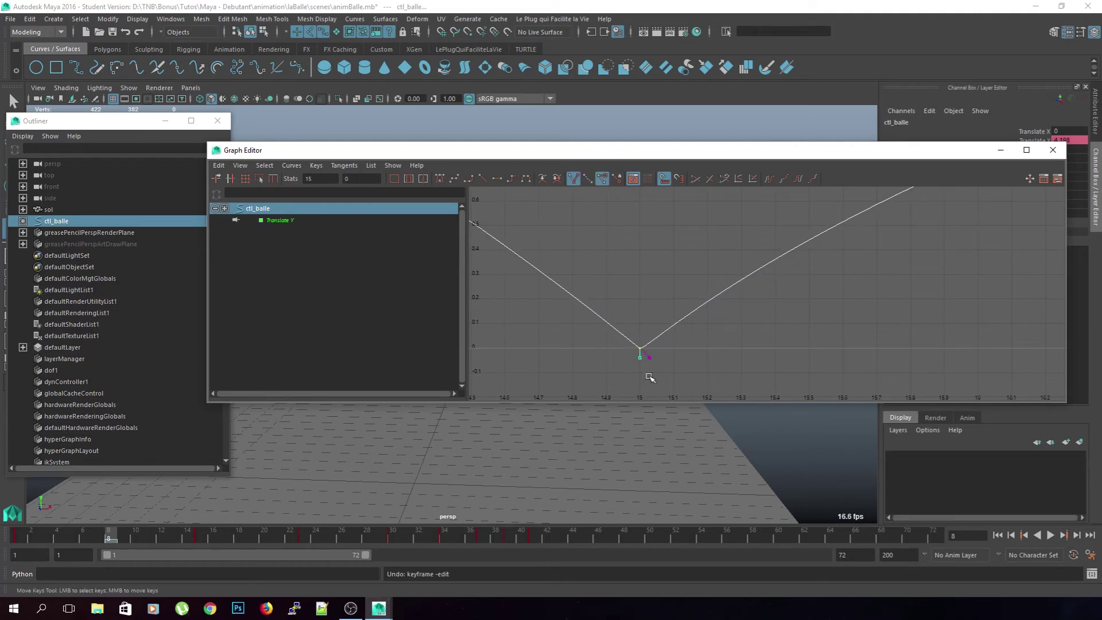
Step: Raise the incoming and outgoing tangent handles of the frame 15 key separately so they follow the slopes of a sharp bounce
drag(639, 360, 634, 351)
middle_drag(642, 366, 610, 330)
click(649, 357)
middle_drag(646, 366, 671, 317)
alt+right_drag(652, 352, 778, 351)
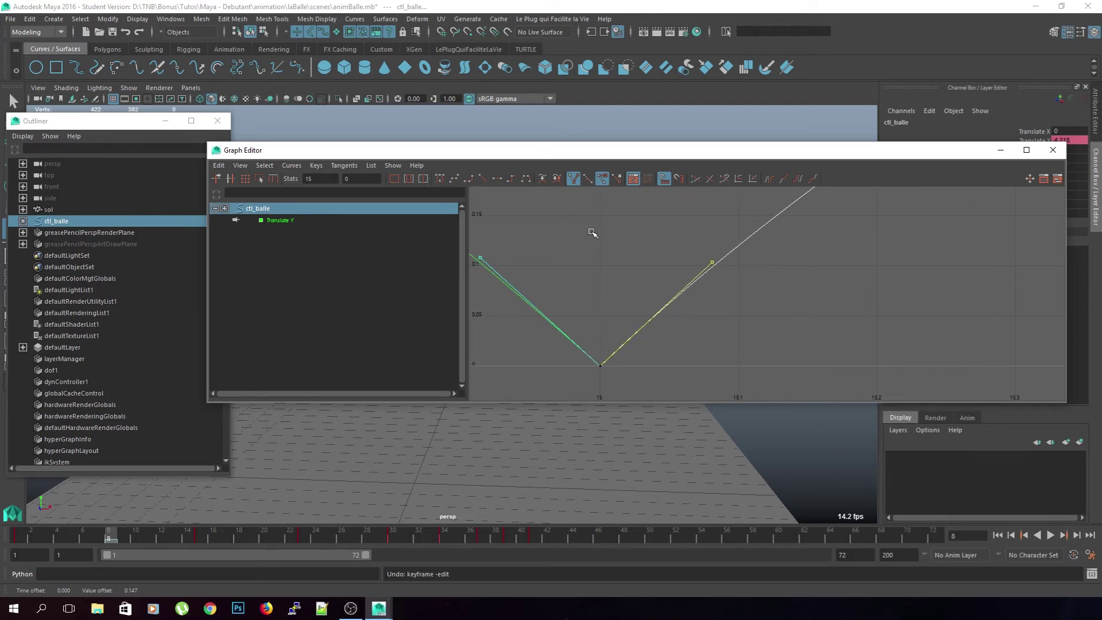
Step: Check the adjusted curve from the frame 15 contact to the frame 23 key, and minimize the Graph Editor
scroll(673, 334, down, 5)
scroll(745, 369, down, 5)
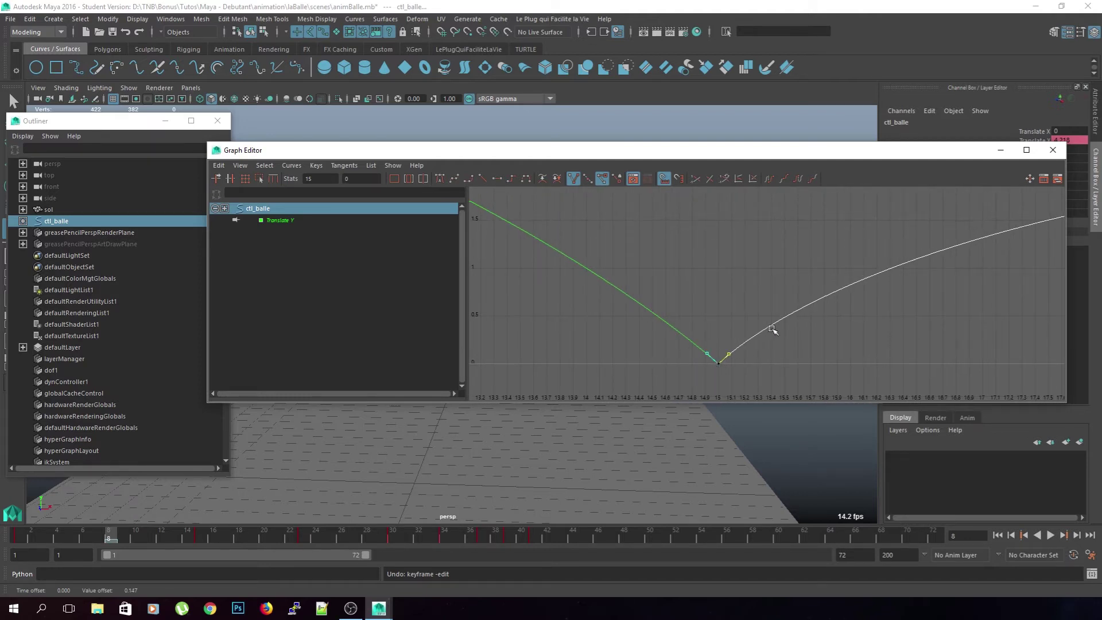
alt+middle_drag(846, 342, 632, 366)
scroll(789, 322, down, 5)
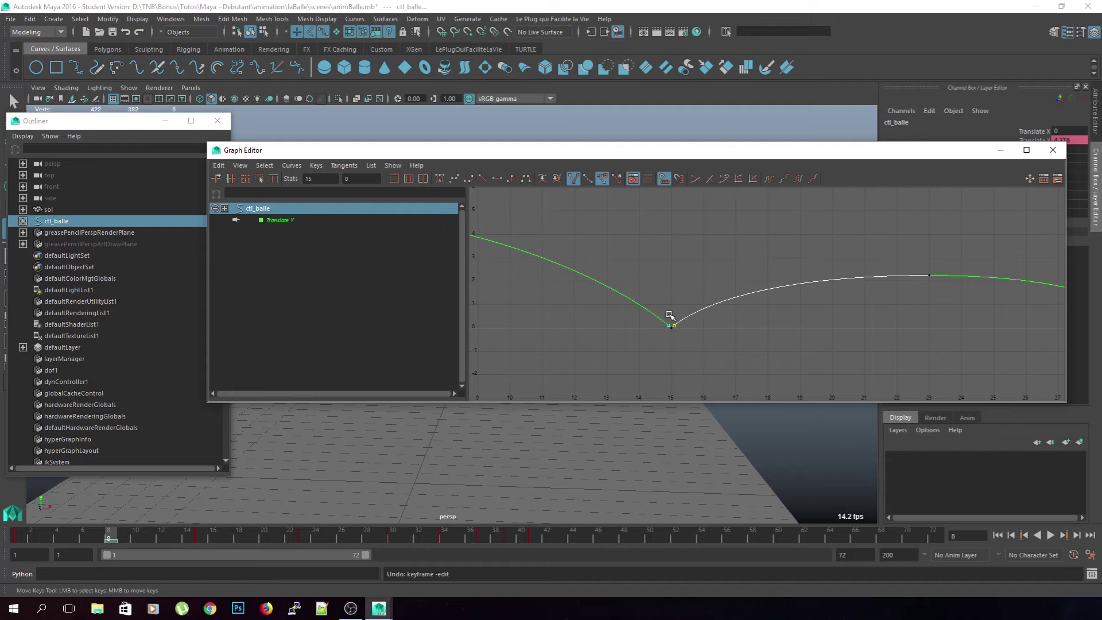
click(930, 276)
alt+middle_drag(943, 310, 819, 233)
click(999, 151)
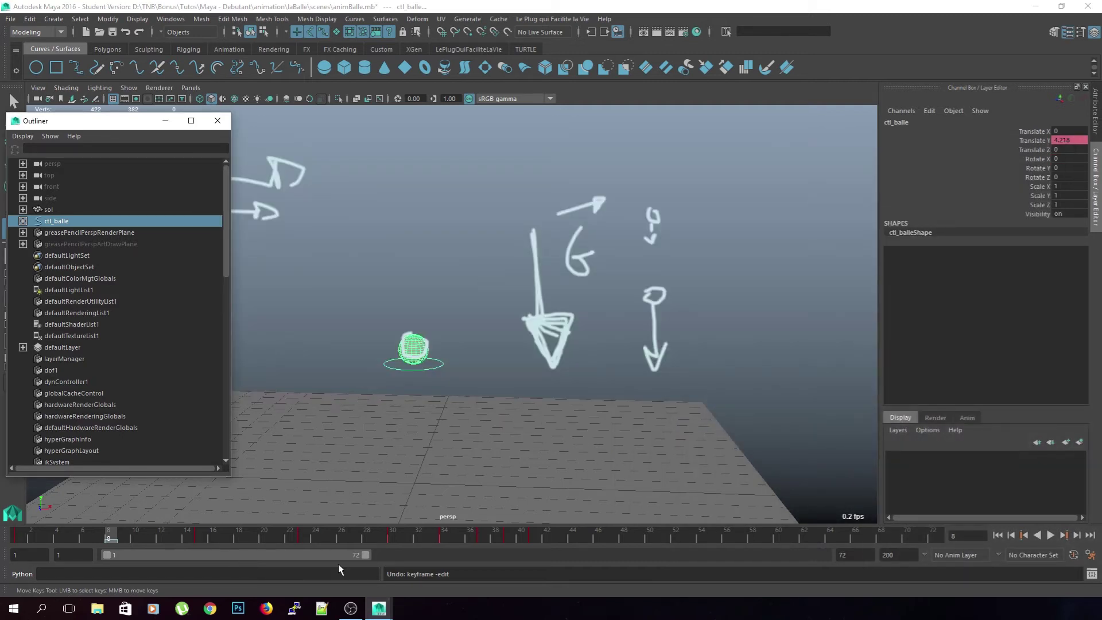
Step: Scrub the ball's bounce between the contact at frame 15 and the apex at frame 23, and briefly play it
drag(132, 536, 200, 545)
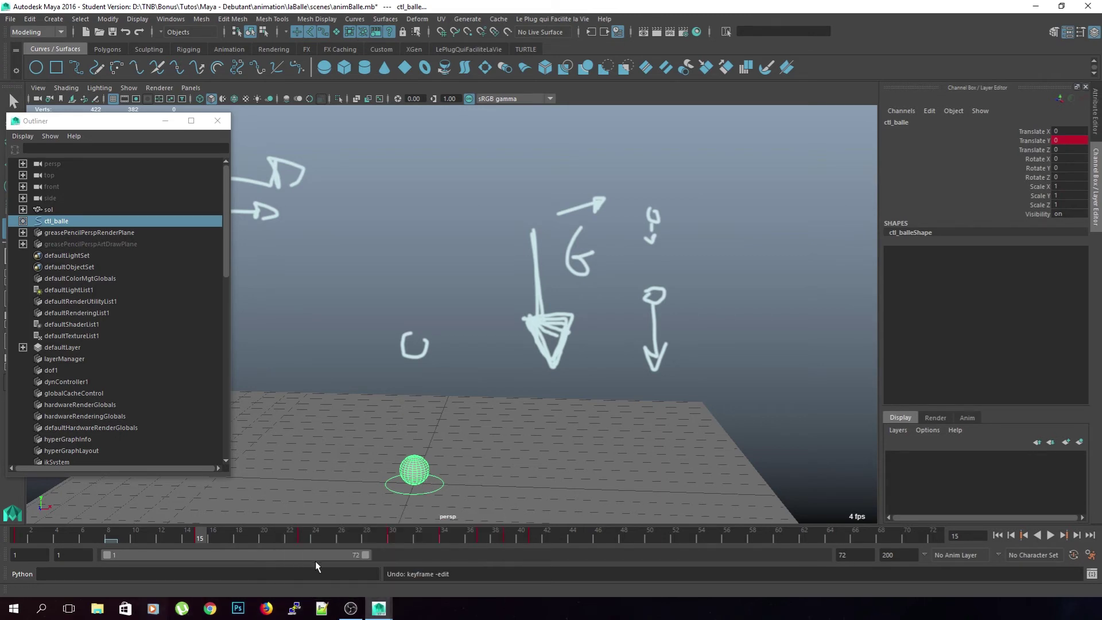
drag(205, 539, 305, 539)
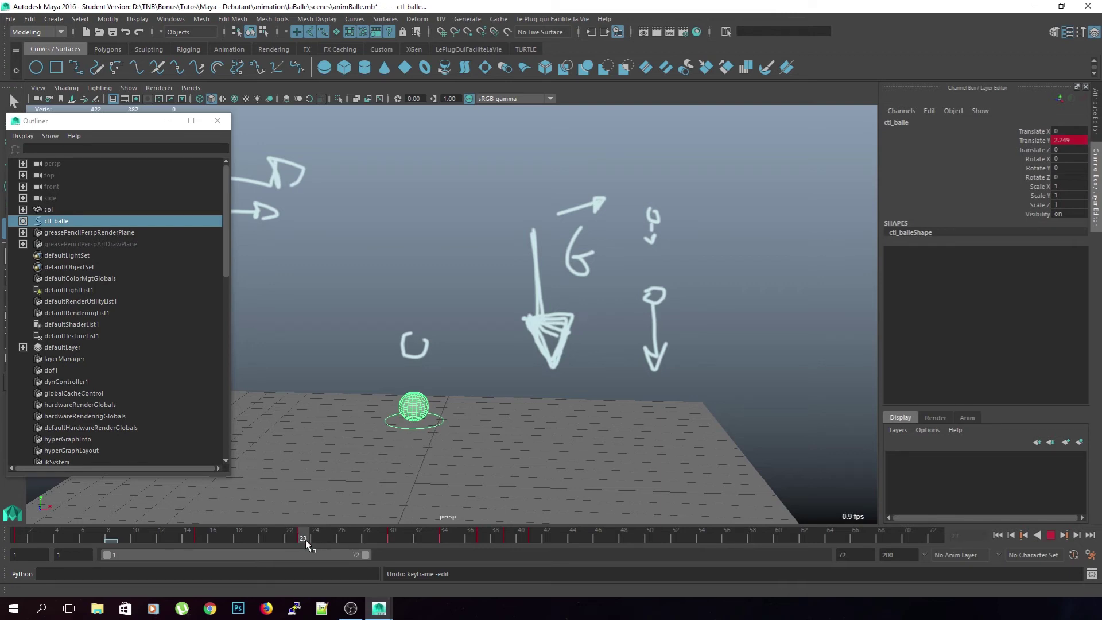
drag(305, 532, 201, 550)
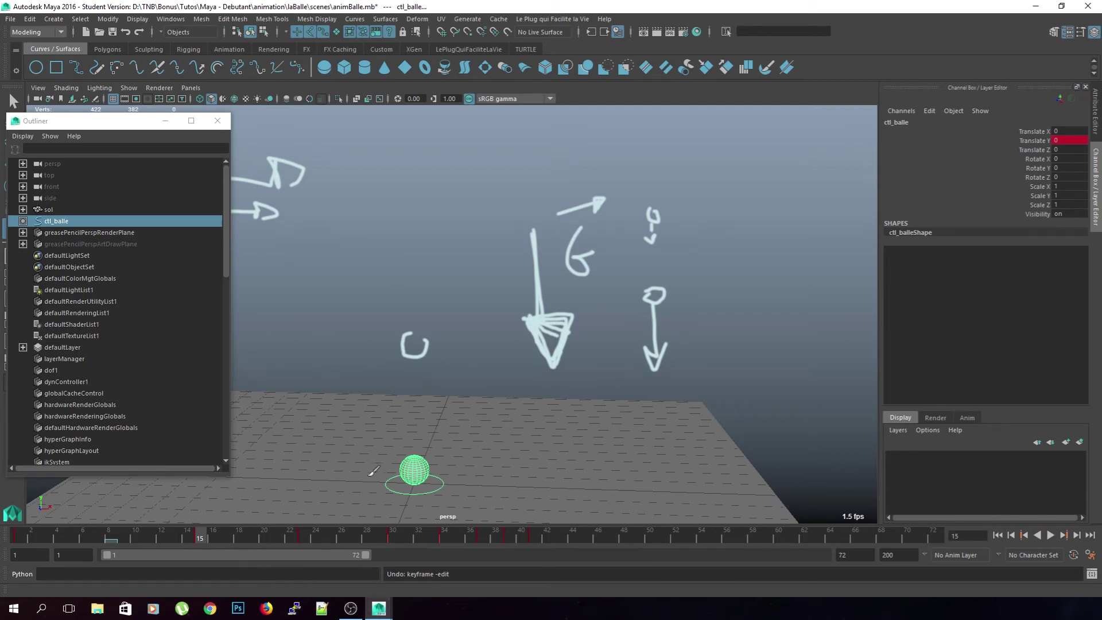
mouse_move(202, 539)
mouse_down()
mouse_move(212, 536)
mouse_move(92, 540)
mouse_move(300, 536)
mouse_move(298, 525)
mouse_move(166, 562)
mouse_move(235, 555)
mouse_move(205, 576)
mouse_move(111, 571)
mouse_move(204, 568)
mouse_up()
key(alt+v)
key(alt+v)
mouse_move(204, 540)
mouse_down()
mouse_move(271, 540)
mouse_move(77, 564)
mouse_move(230, 580)
mouse_move(178, 590)
mouse_move(204, 584)
mouse_up()
Step: Move the Outliner aside to show the arrow sketches, put it back, and go to frame 16
mouse_move(155, 121)
mouse_down()
mouse_move(147, 244)
mouse_move(53, 247)
mouse_up()
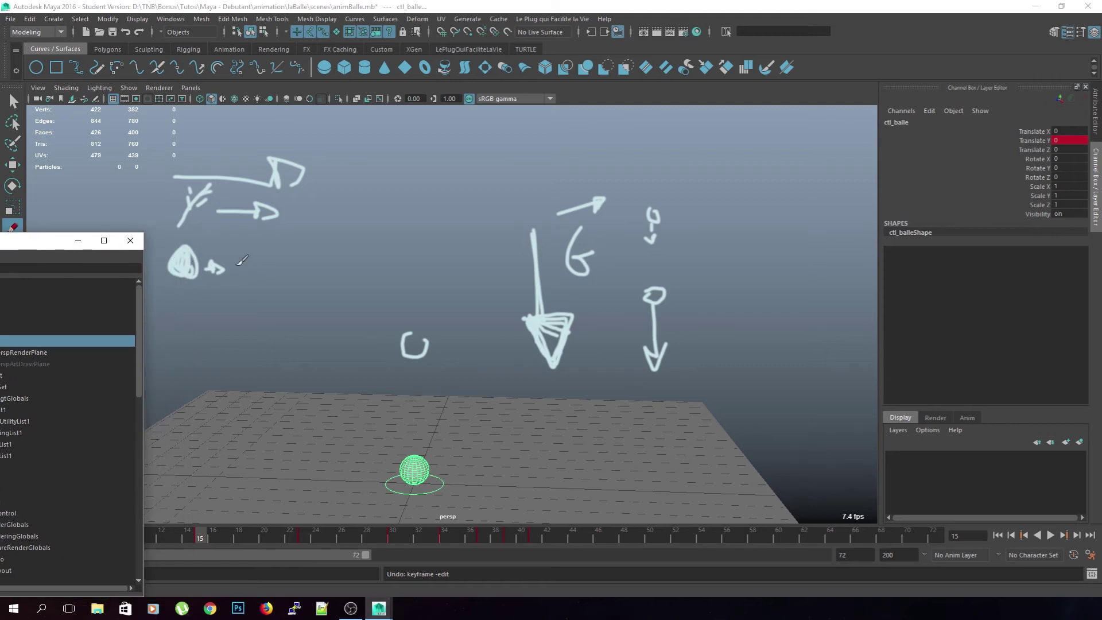
drag(50, 249, 164, 126)
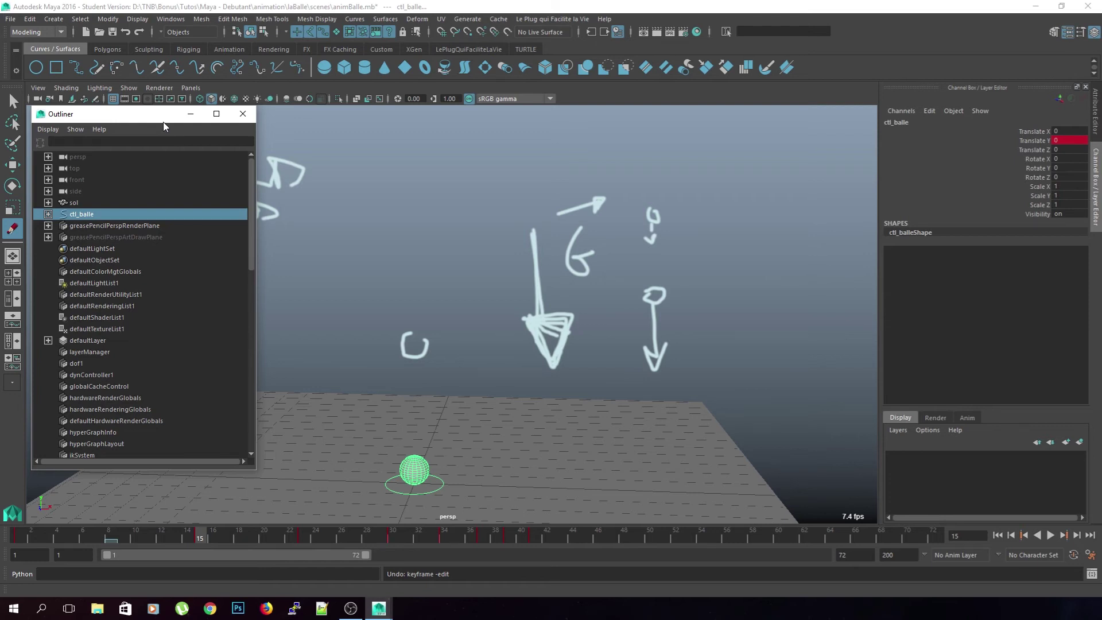
mouse_move(204, 542)
mouse_down()
mouse_move(65, 542)
mouse_move(263, 547)
mouse_move(213, 552)
mouse_up()
mouse_move(137, 115)
mouse_down()
mouse_move(159, 174)
mouse_move(149, 112)
mouse_move(138, 117)
mouse_up()
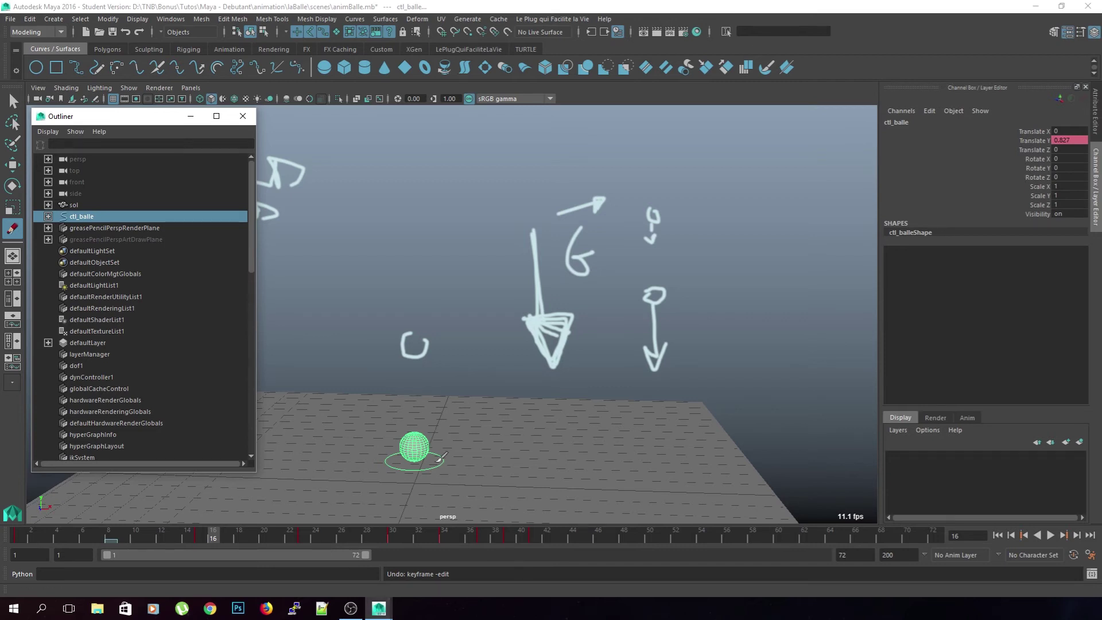
Step: Delete greasePencilPerspRenderPlane to remove all the grease pencil sketches from the scene
key(q)
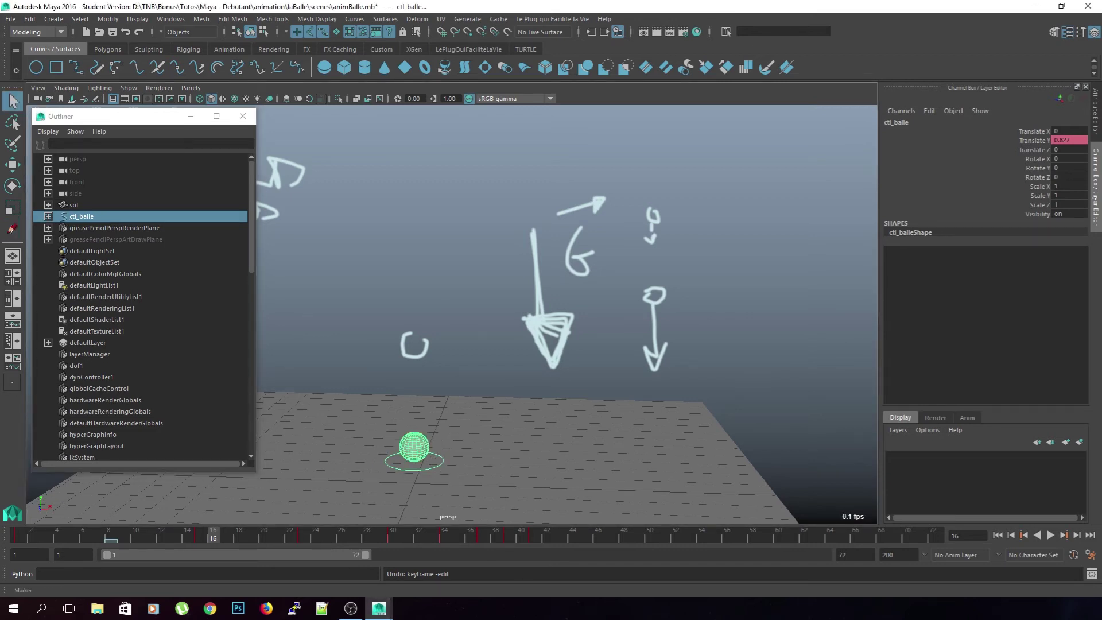
click(114, 229)
key(Delete)
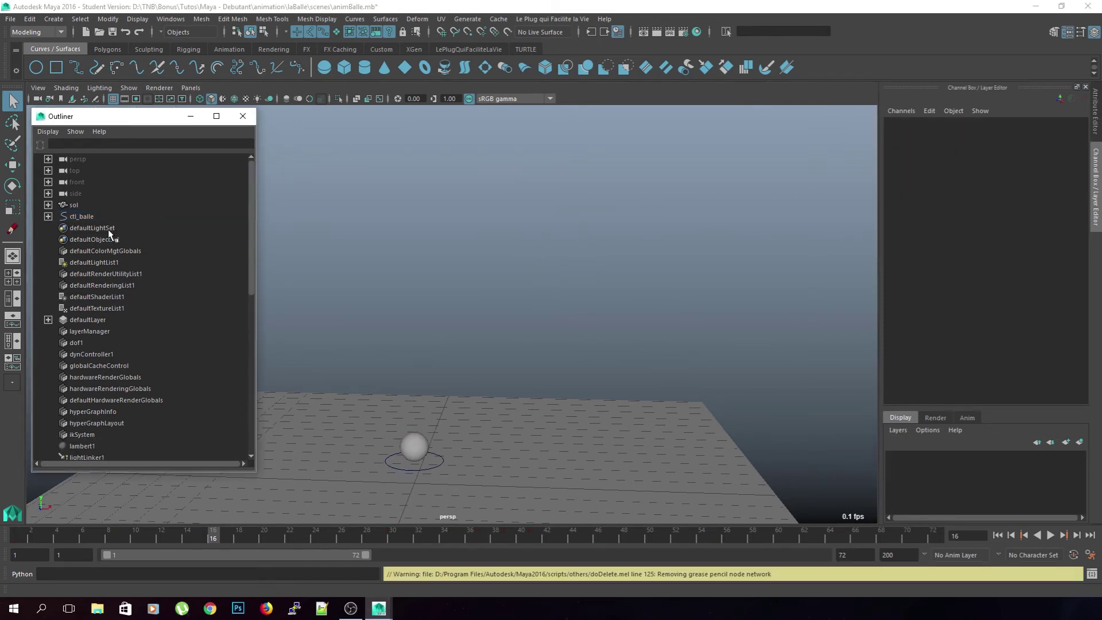
Step: Play the bouncing ball animation from the first frame and stop it
alt+drag(578, 294, 423, 468)
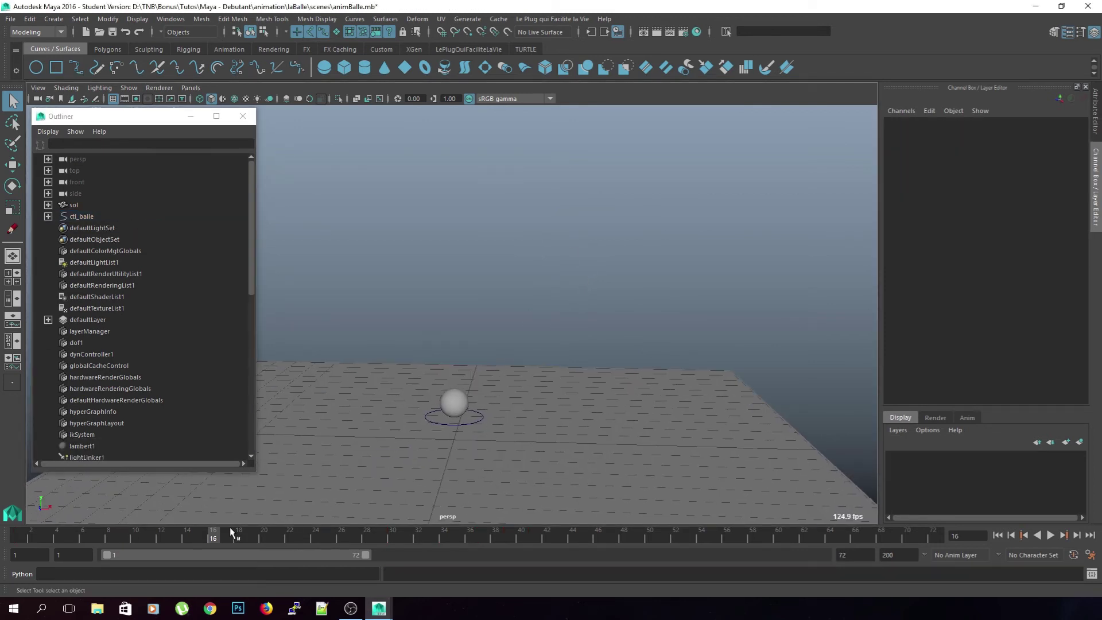
click(997, 535)
click(1050, 535)
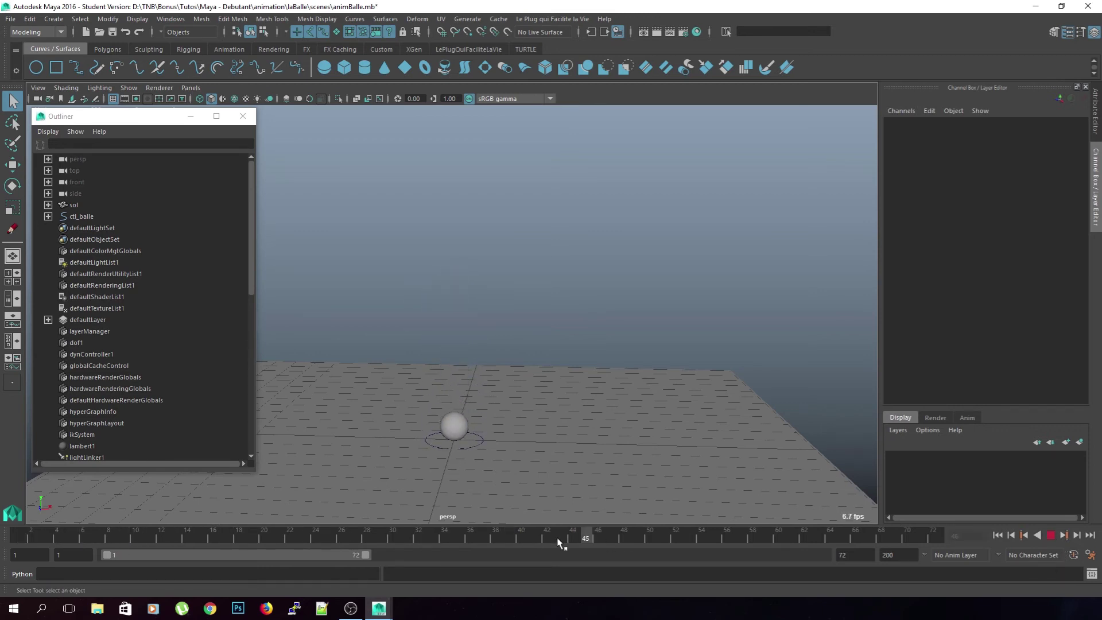
click(1050, 535)
Step: Try squashing ctl_balle on Y to 0.346 and to 0.493, undoing each scaling
alt+middle_drag(716, 449, 721, 372)
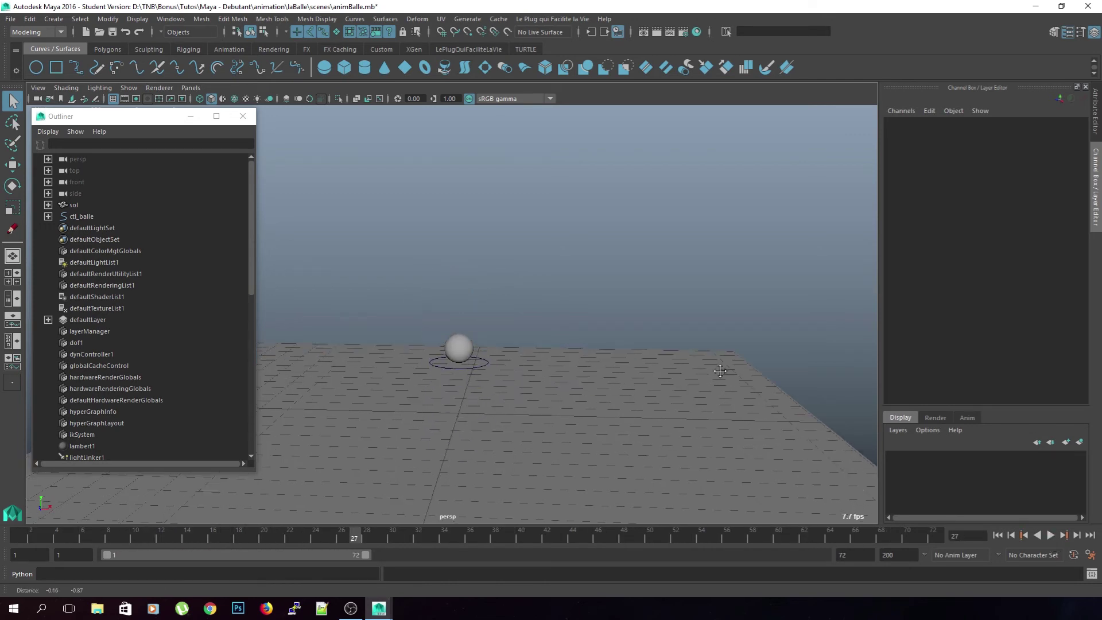
scroll(539, 458, up, 3)
click(477, 411)
key(r)
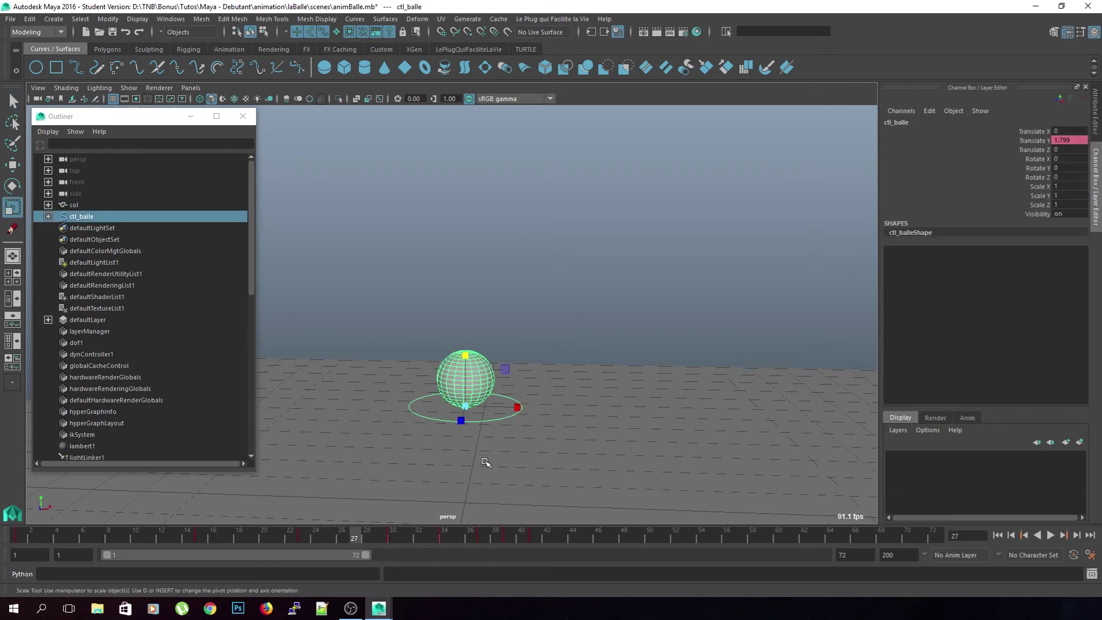
drag(466, 355, 472, 389)
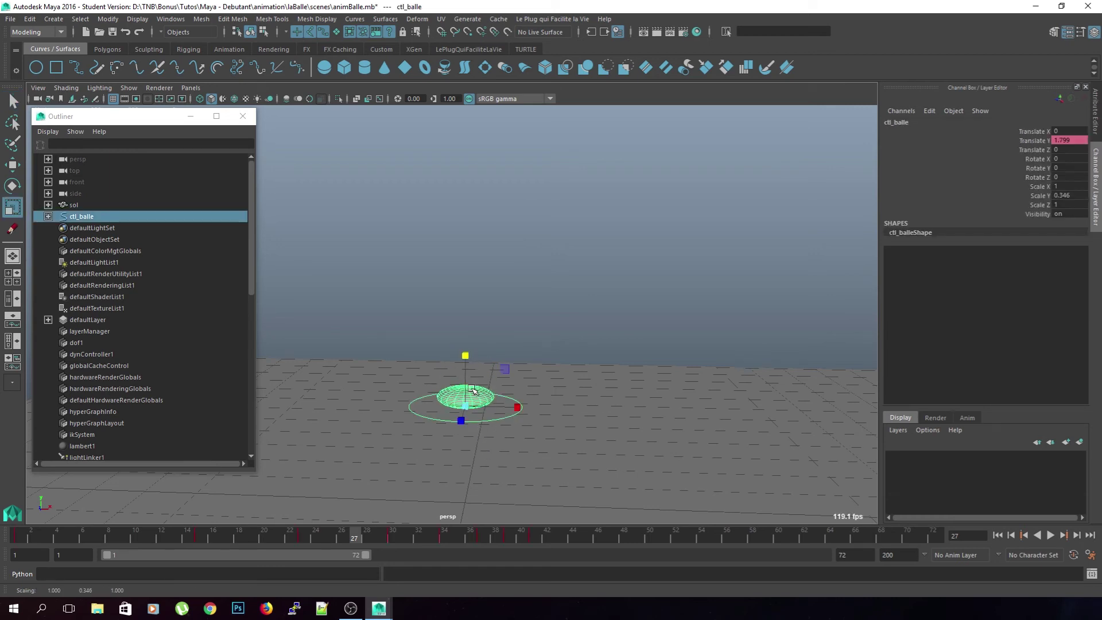
key(ctrl+z)
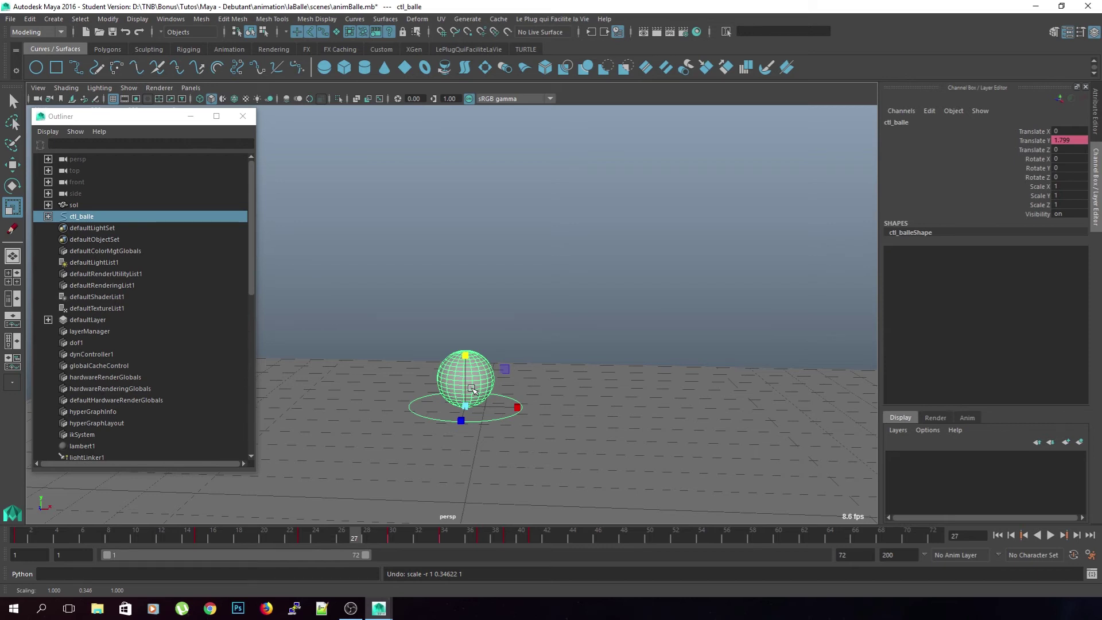
drag(463, 359, 452, 384)
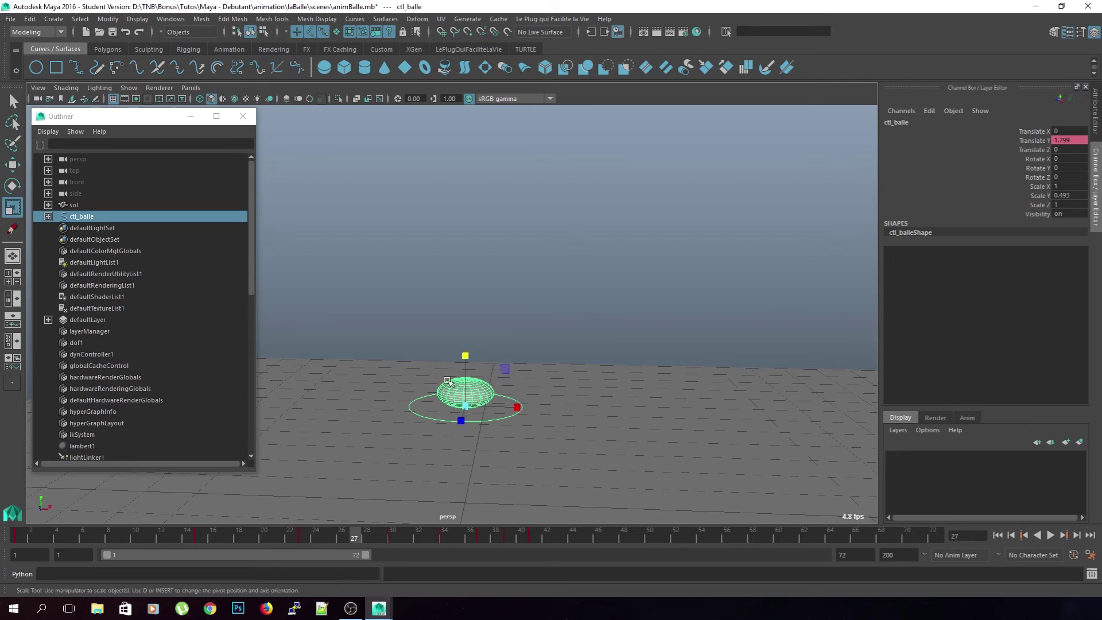
key(ctrl+z)
Step: Try a volume-preserving squash of ctl_balle with Scale Y 0.611 and Scale X and Z 1.516, and undo it
scroll(472, 434, up, 3)
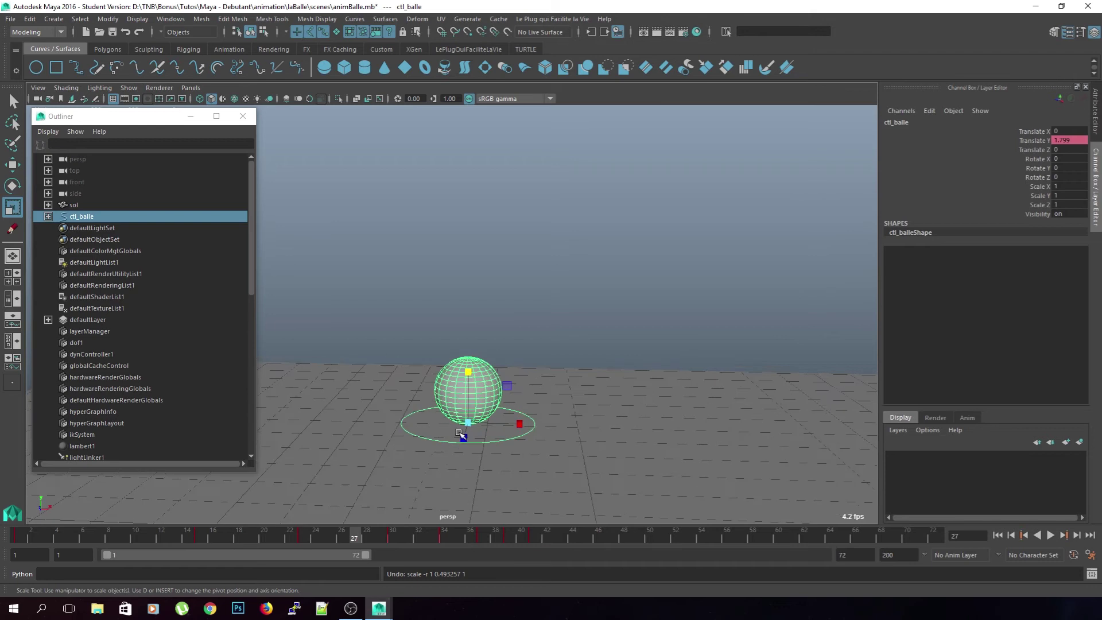
alt+drag(472, 434, 465, 408)
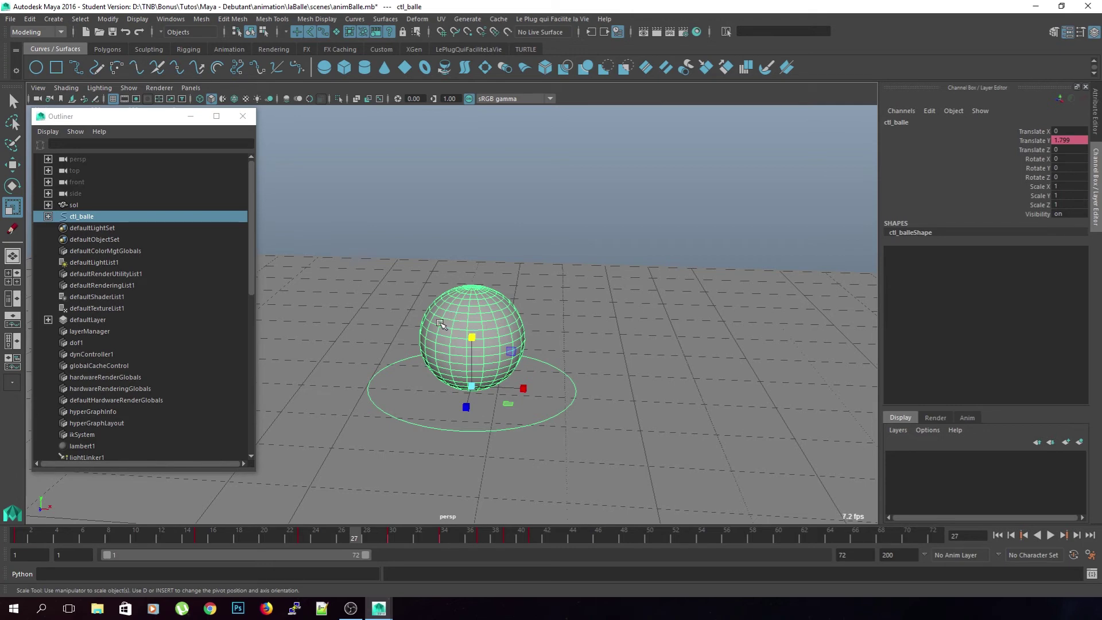
drag(473, 337, 467, 367)
alt+drag(509, 417, 470, 317)
alt+drag(479, 354, 475, 396)
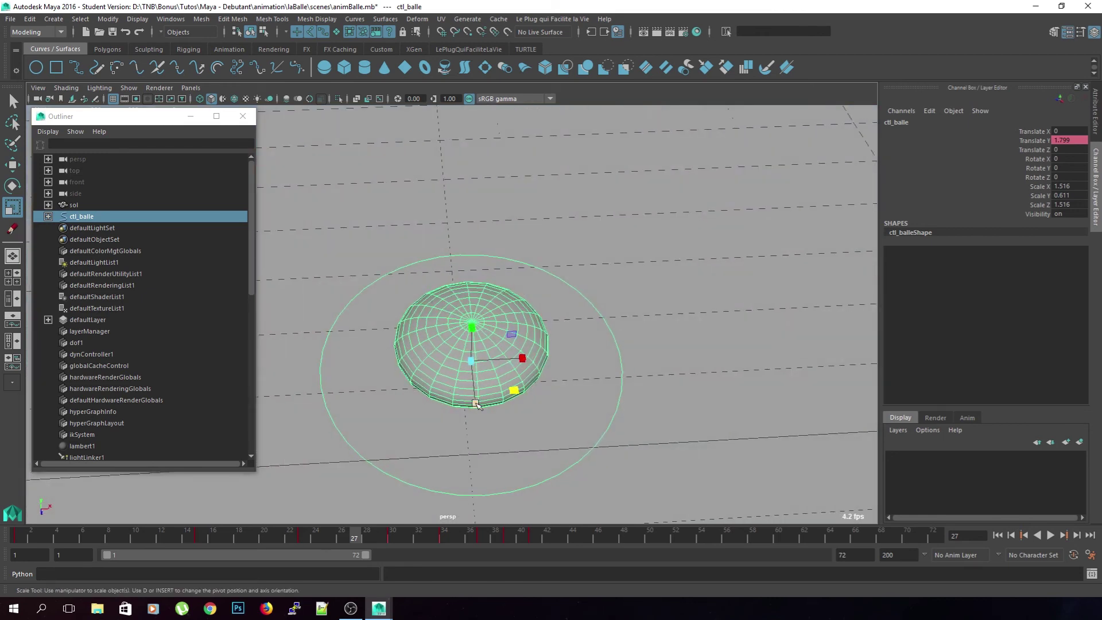
key(ctrl+z)
key(ctrl+z)
alt+drag(513, 392, 528, 354)
alt+drag(517, 408, 610, 357)
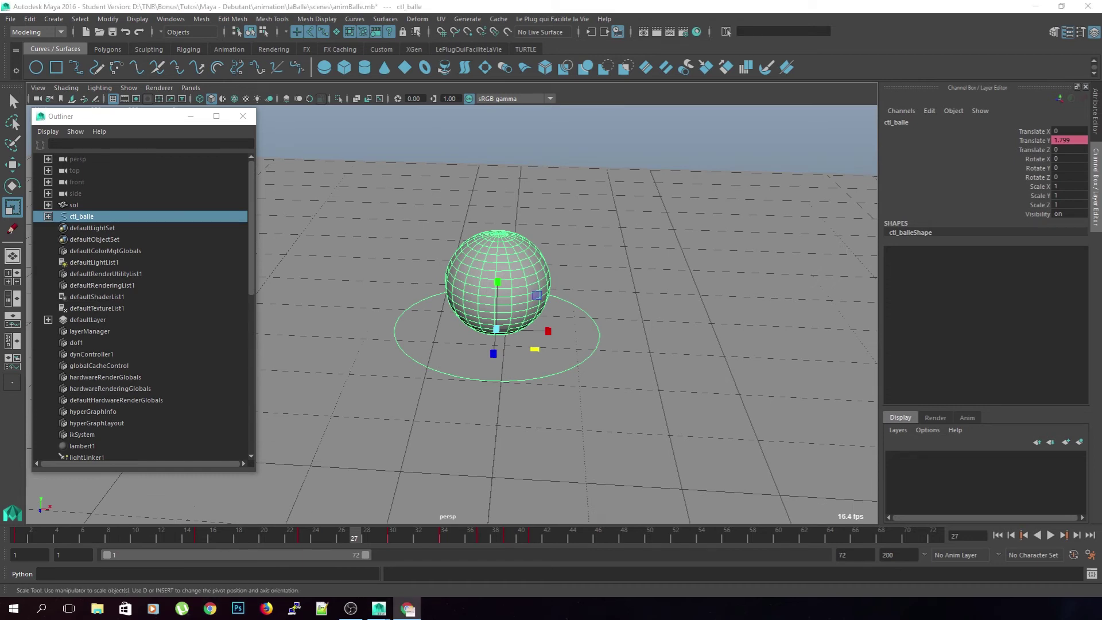
Step: Switch to Chrome and search Google for the volume conservation formula, using "conservation volume stretch squash"
text(formule conserv)
text(ati)
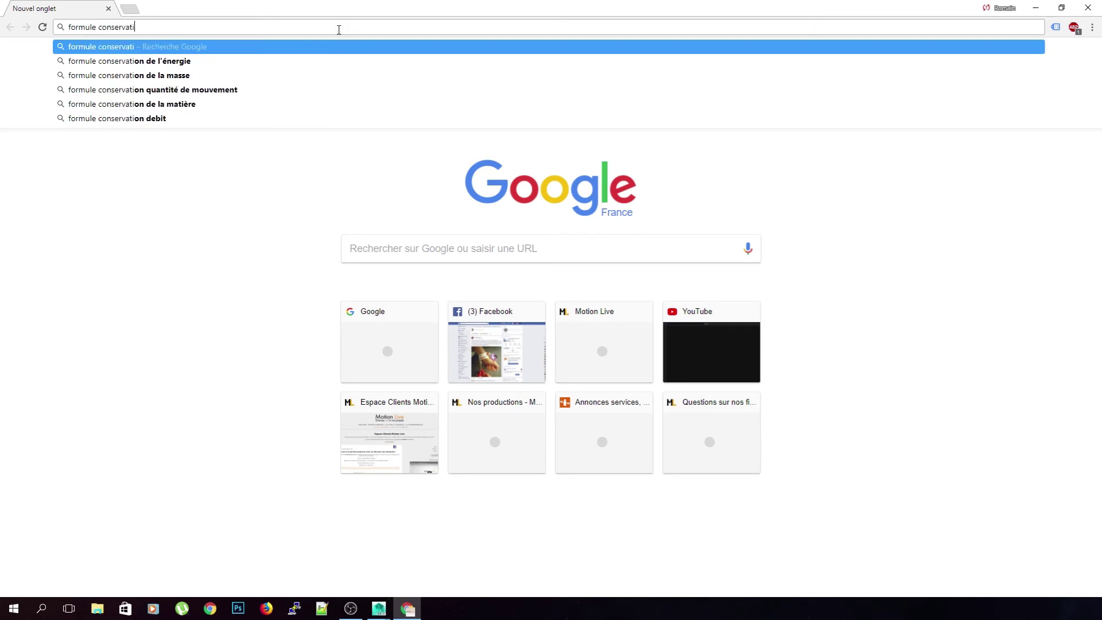
text(on volume)
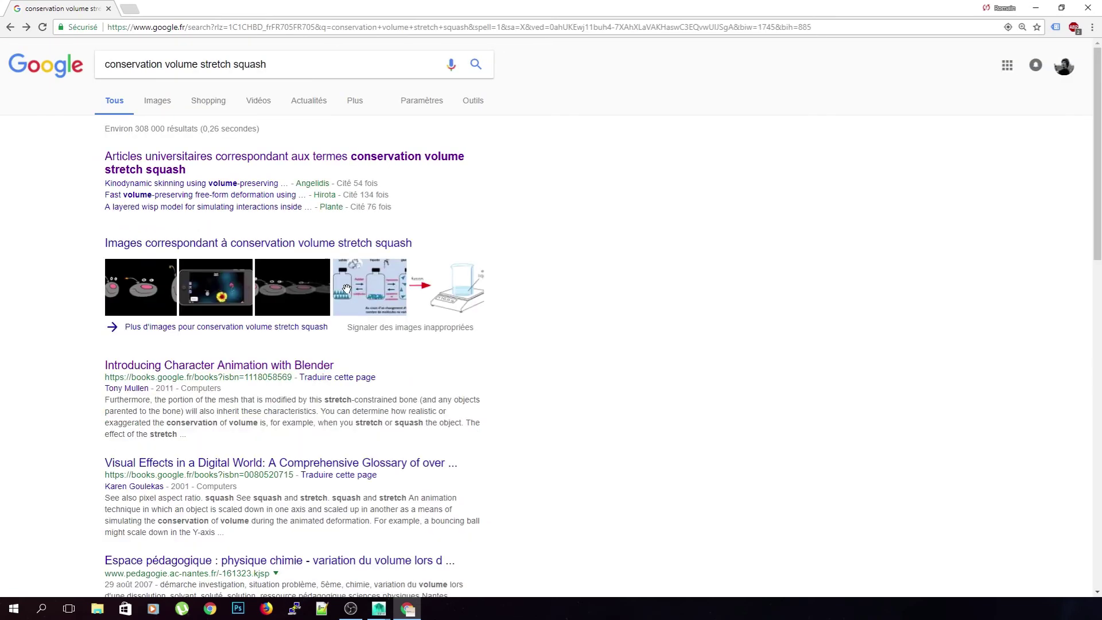
Step: Look through the search results for a squash and stretch volume formula, and minimize the browser
scroll(347, 289, down, 6)
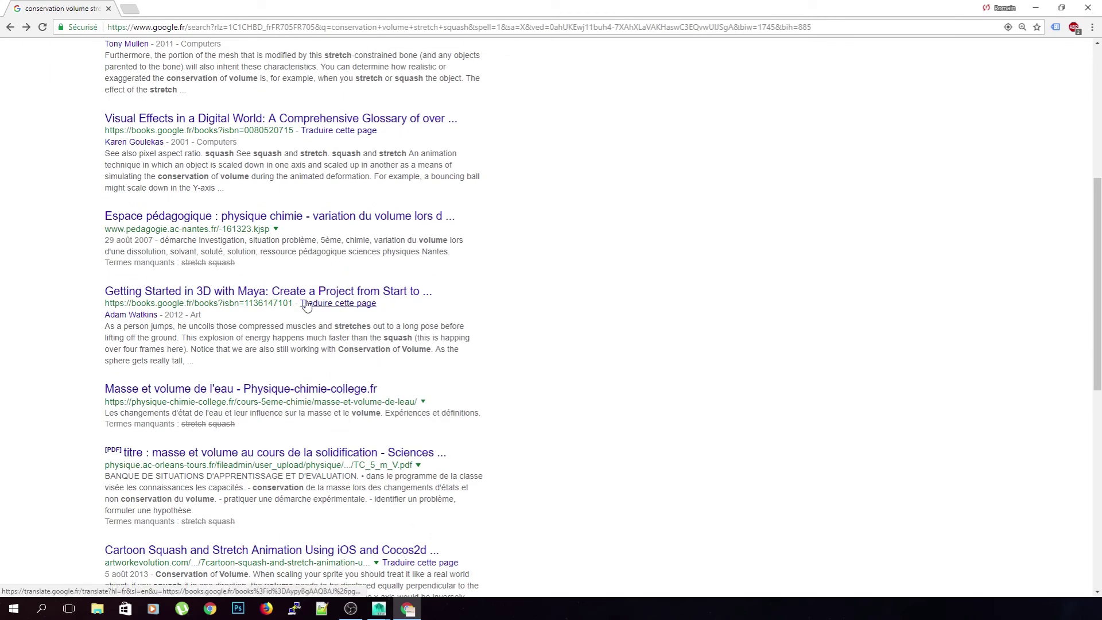
scroll(302, 329, down, 3)
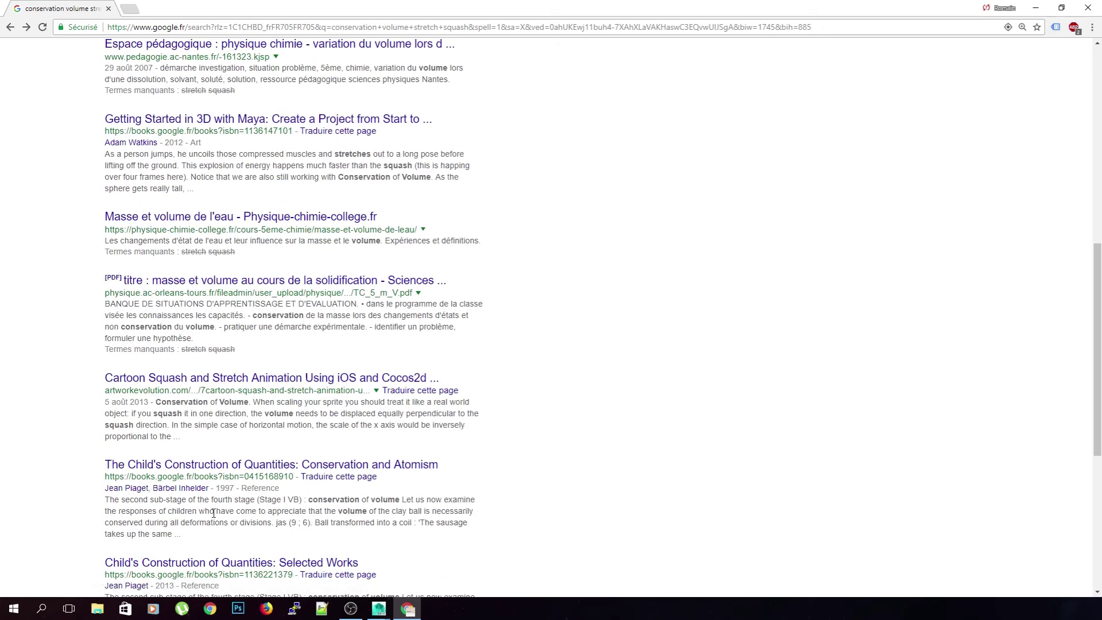
scroll(237, 535, down, 4)
scroll(237, 535, up, 13)
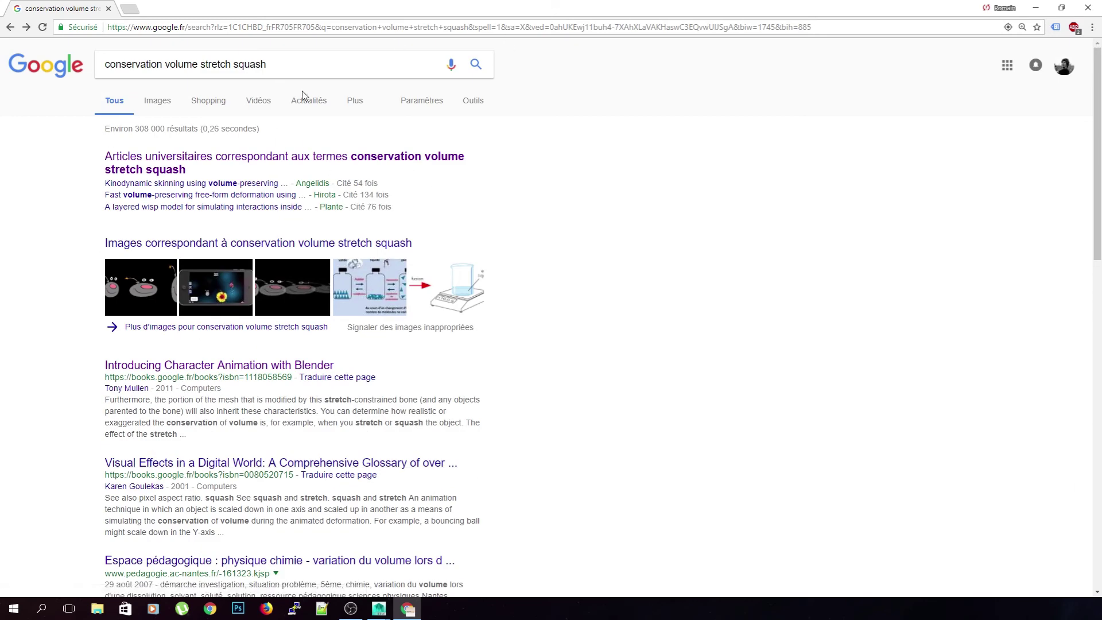
click(1036, 8)
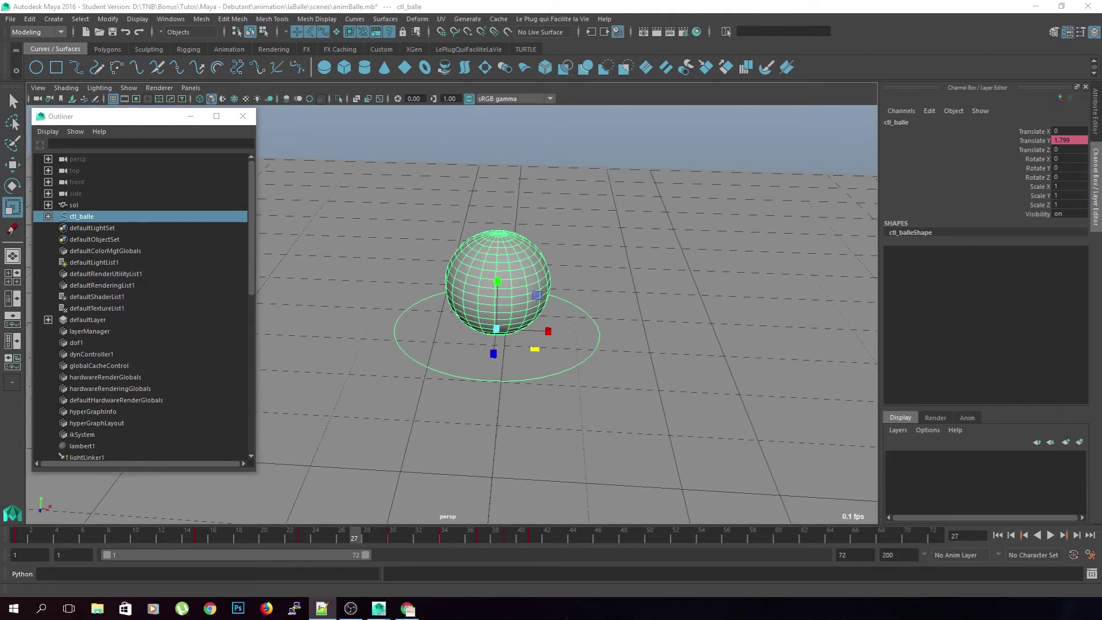
Step: Switch to Notepad++ and write the formula start "(1/racineCarré) *" in the empty document
click(321, 609)
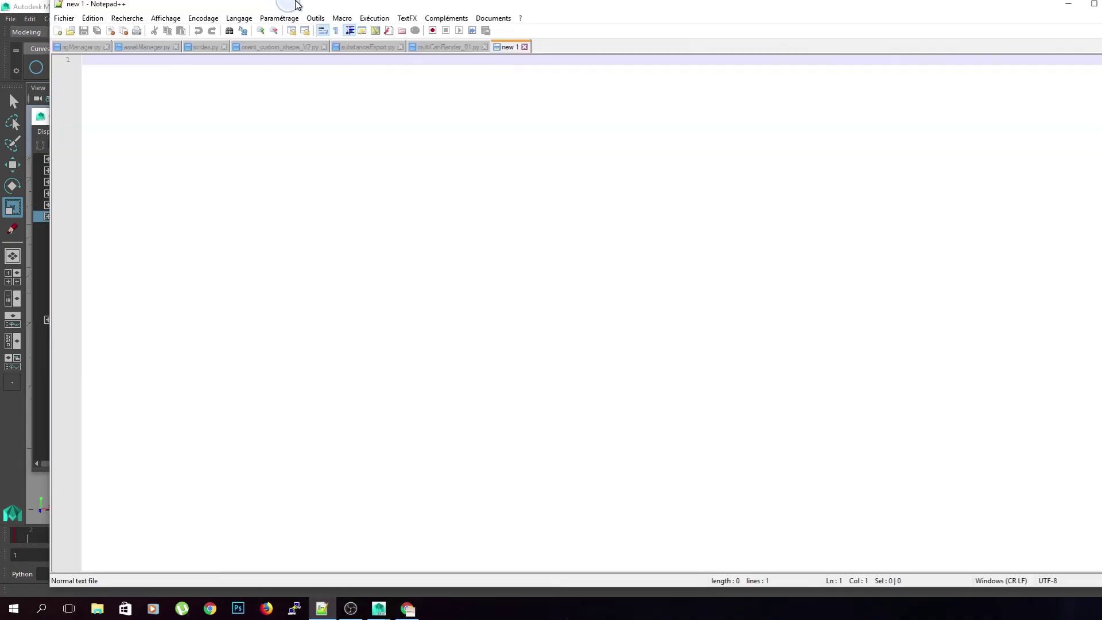
text(1)
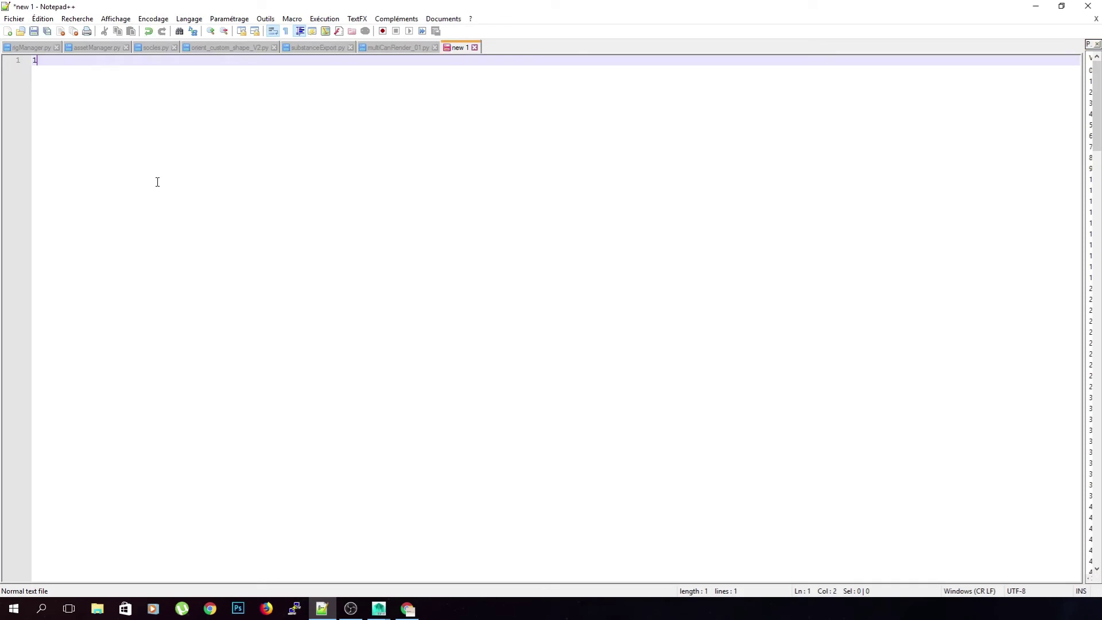
text(/racineCarré)
text(*)
click(33, 61)
text(()
click(105, 62)
text())
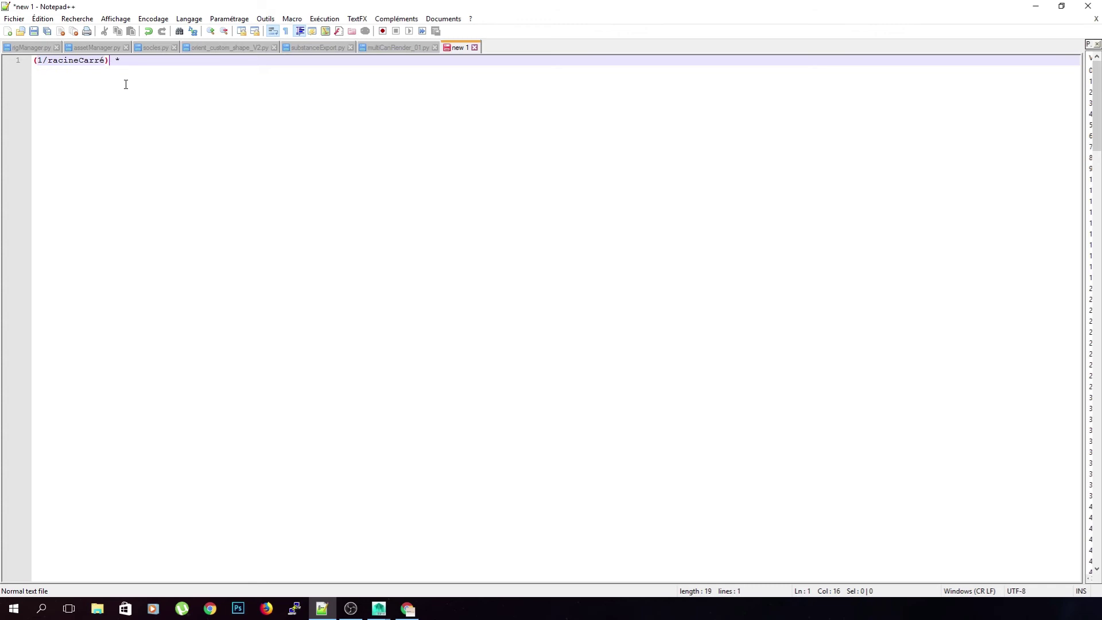
Step: Reword the formula as "1/racineCarré du", removing the parentheses and the asterisk
key(BackSpace)
click(39, 63)
key(BackSpace)
click(117, 63)
key(BackSpace)
text(de)
key(BackSpace)
text(u)
Step: Shrink the Notepad++ window, try squashing ctl_balle on Y to 0.445 in Maya, and undo the scaling
double_click(461, 10)
drag(496, 281, 498, 308)
key(ctrl+z)
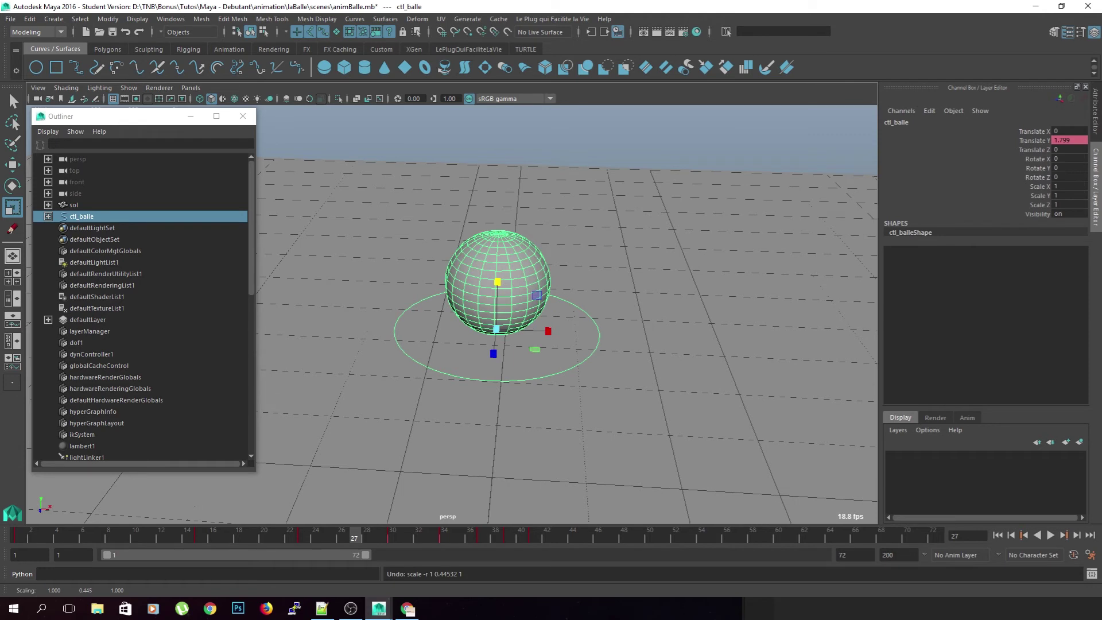
Step: Add the stretch term at the end of the formula in Notepad++, and return to Maya
key(alt+Tab)
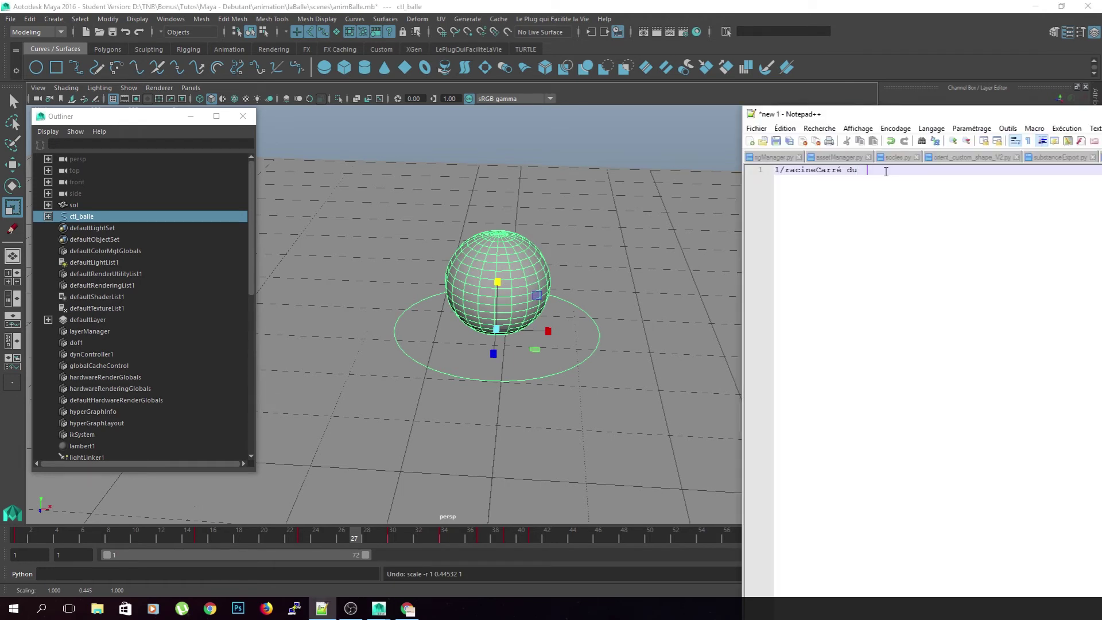
text(stro)
text(ch)
key(alt+Tab)
Step: Move the animation to frame 19, deselect ctl_balle and select it again
alt+drag(694, 256, 670, 251)
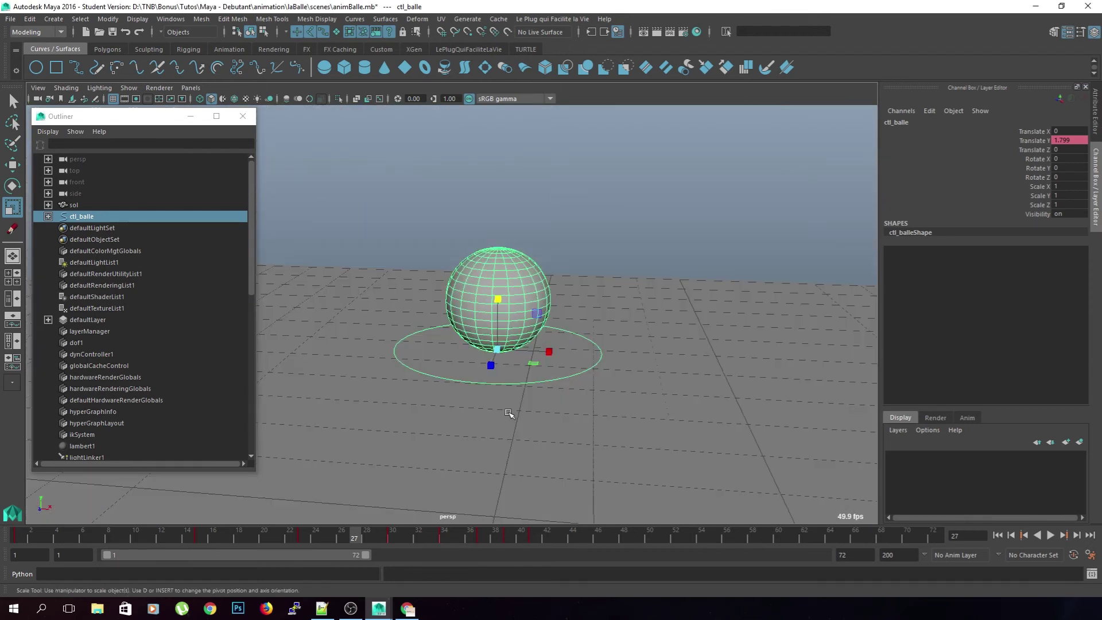
drag(278, 534, 252, 563)
alt+drag(300, 494, 399, 440)
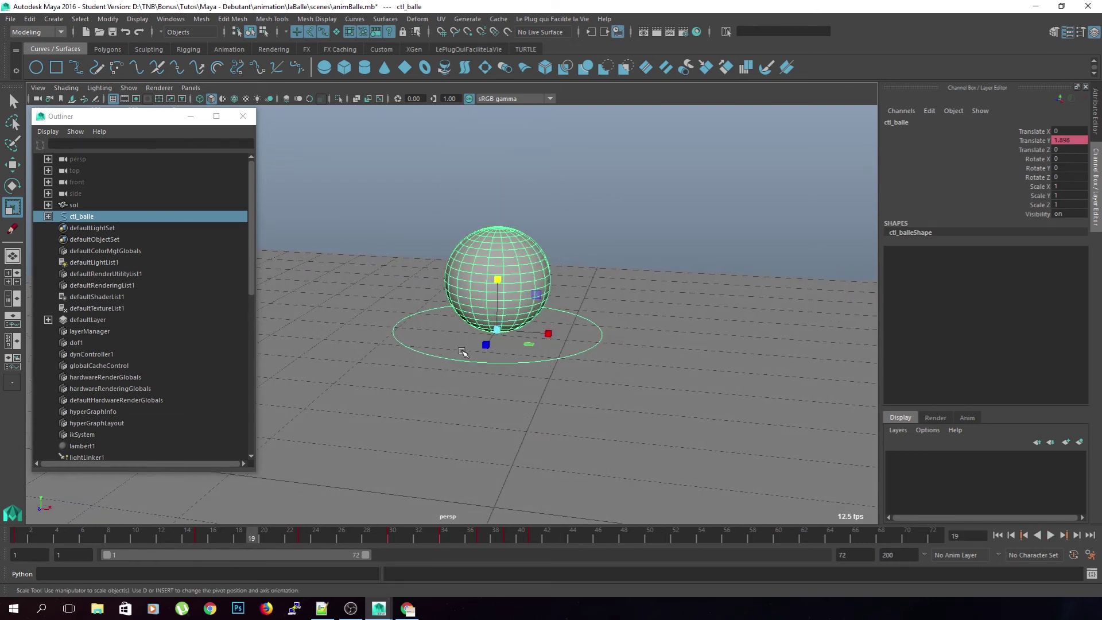
click(626, 275)
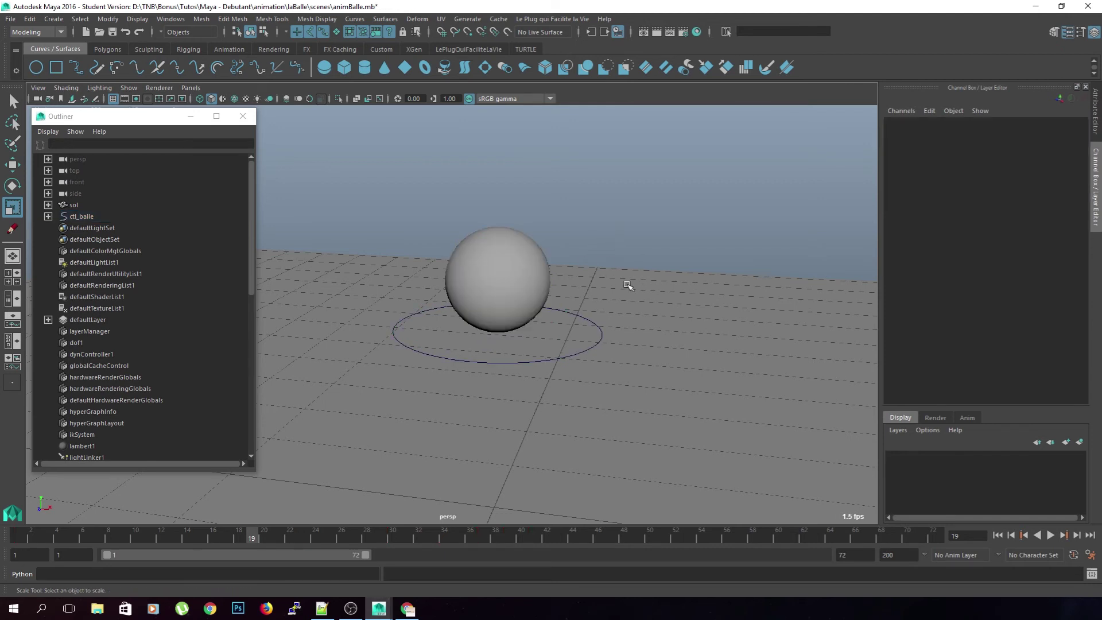
click(597, 326)
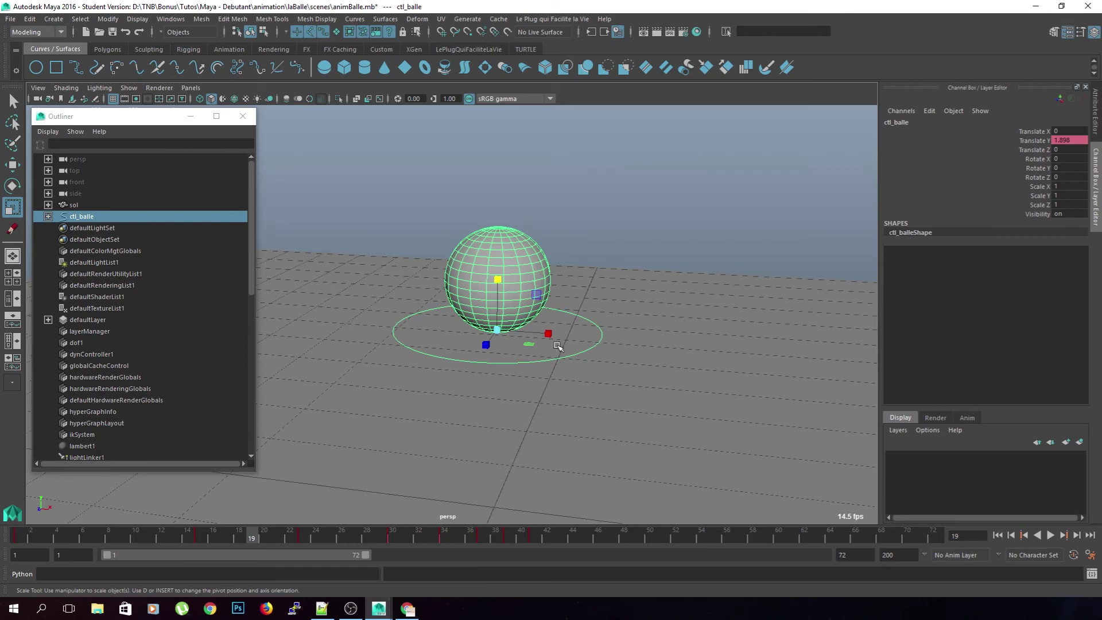
Step: Try widening ctl_balle, including scaling X and Z together to 1.637, undoing each scaling
scroll(557, 345, up, 2)
alt+drag(556, 343, 523, 406)
mouse_move(480, 365)
mouse_down()
mouse_move(465, 381)
mouse_move(479, 367)
mouse_up()
key(ctrl+z)
drag(554, 352, 523, 383)
key(ctrl+z)
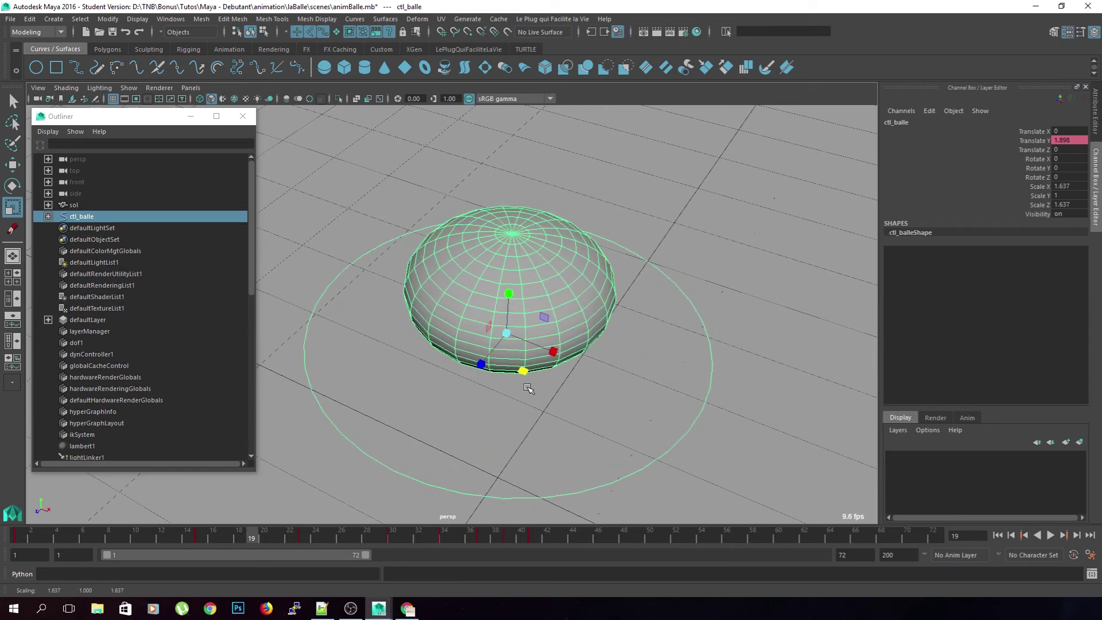
key(ctrl+z)
click(1041, 186)
right_click(1042, 187)
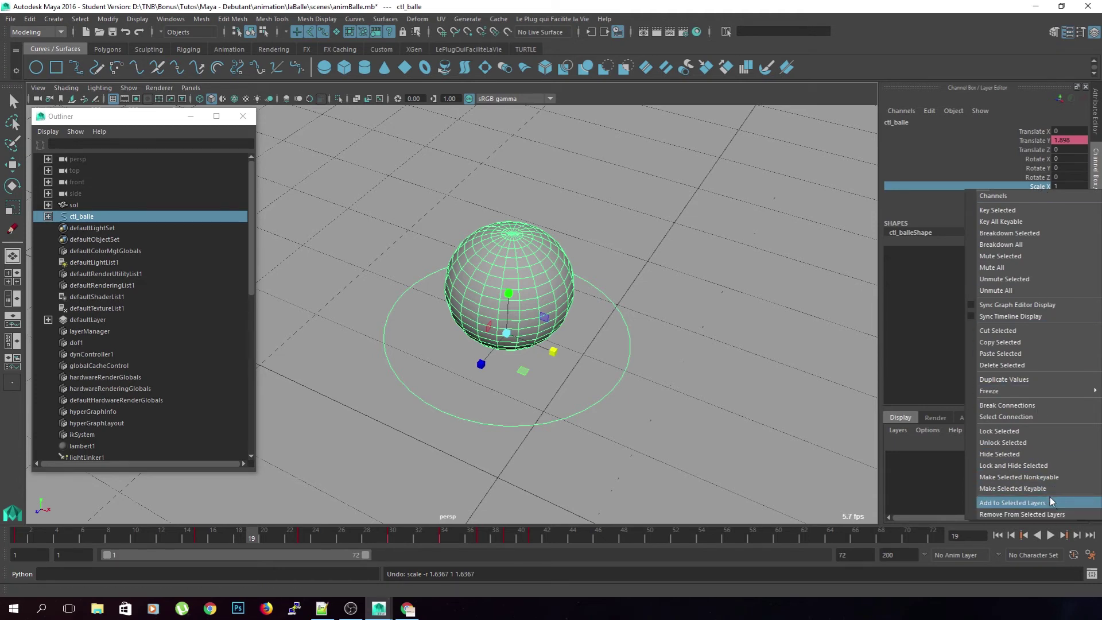
click(1006, 178)
click(1024, 187)
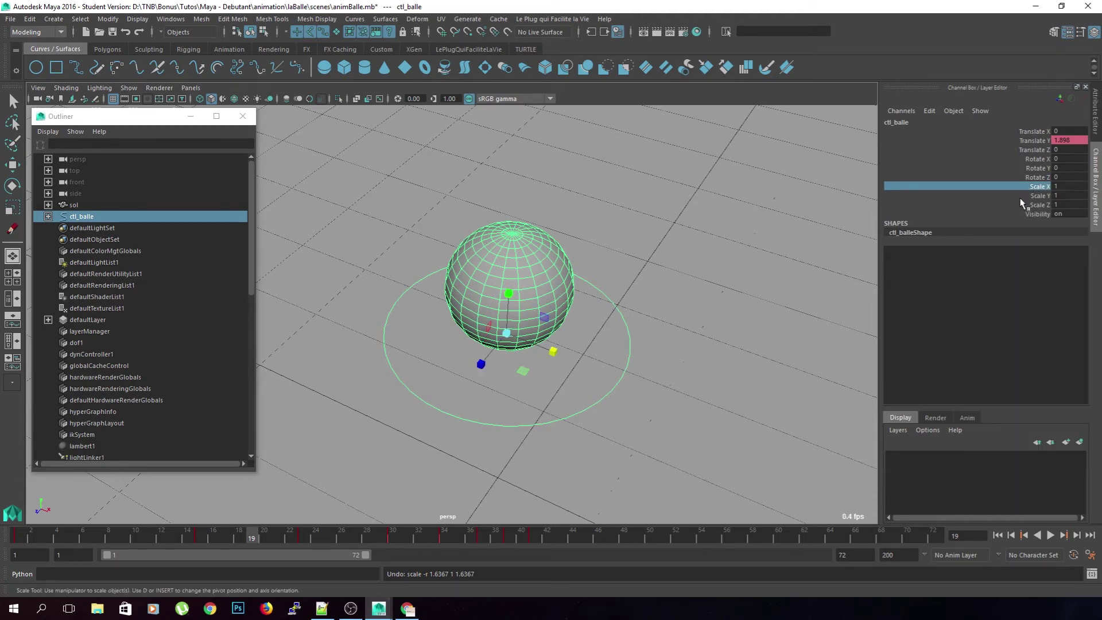
Step: Save the animBalle.mb scene, accepting the student version notice, and return to the Select tool
key(ctrl+s)
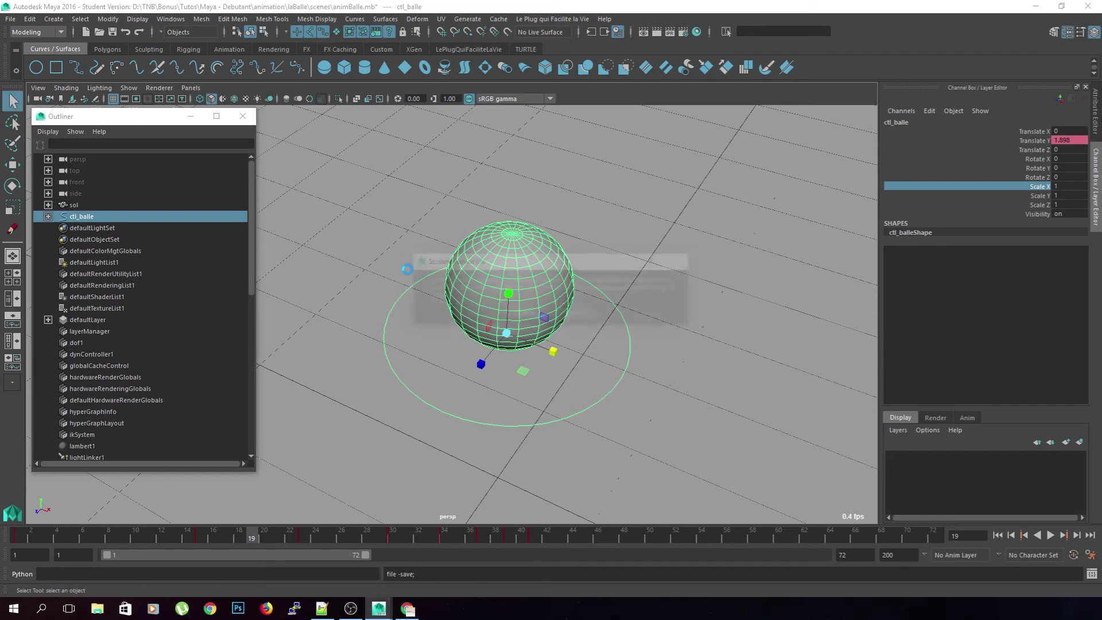
key(Return)
key(q)
Step: Open the Expression Editor for ctl_balle and move it to the middle of the viewport
click(171, 19)
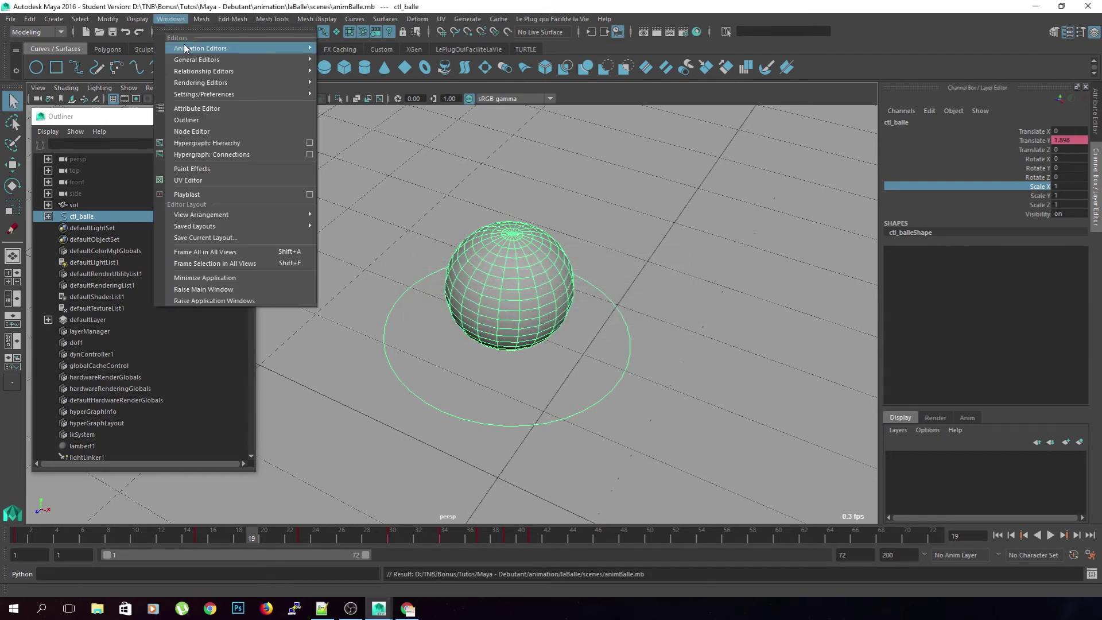
mouse_move(220, 48)
click(369, 130)
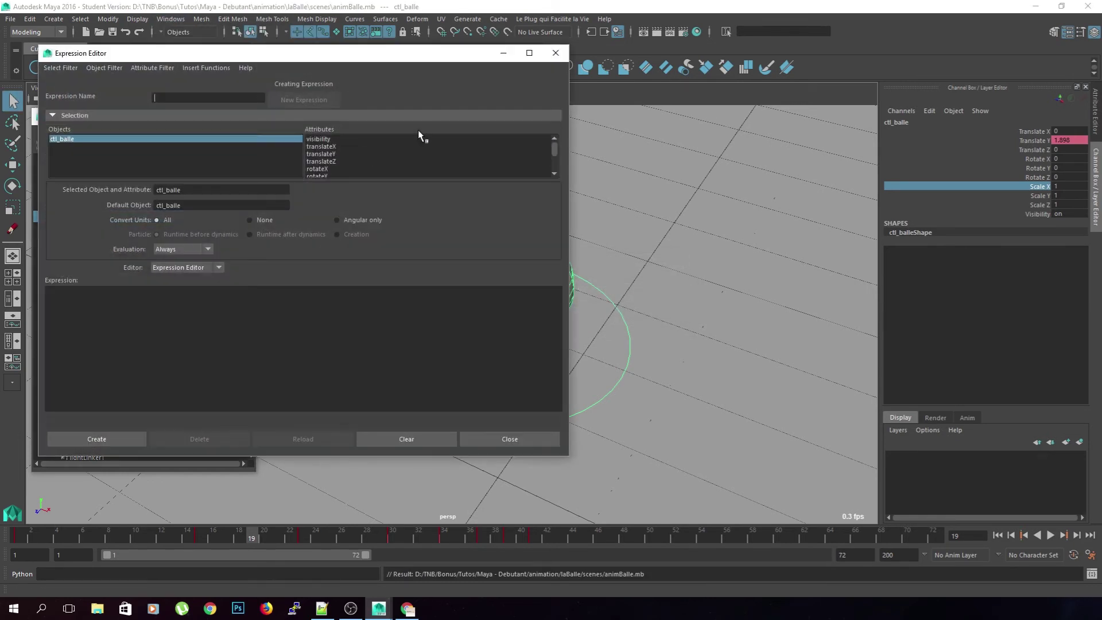
drag(356, 57, 592, 83)
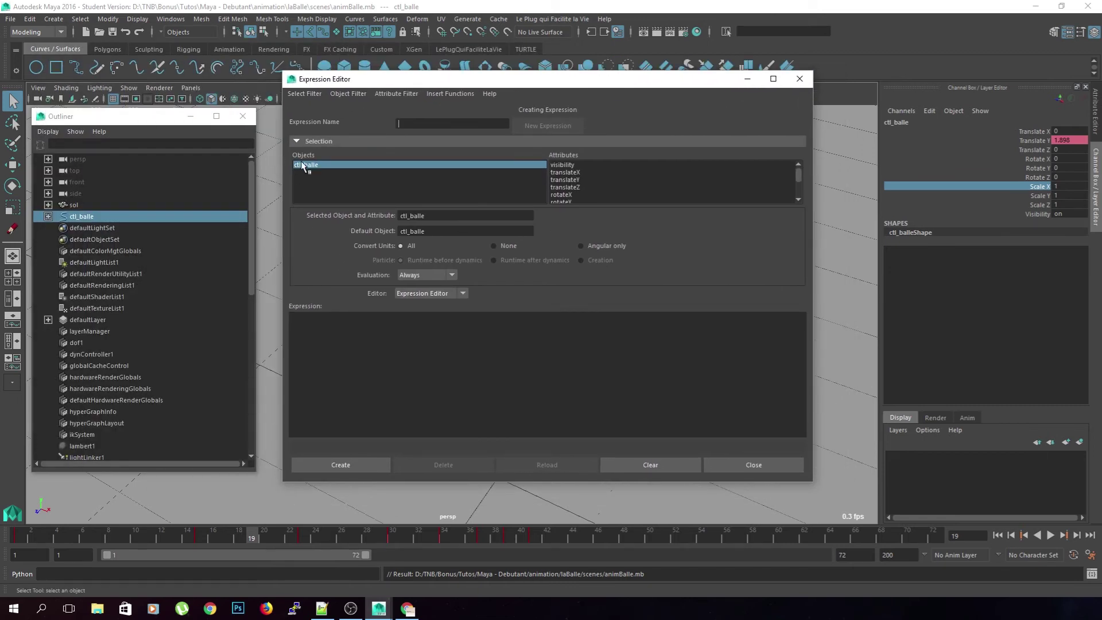
Step: Enter the expression line "ctl_balle.scaleX = 1;" using the object's scaleX attribute name
scroll(634, 184, down, 2)
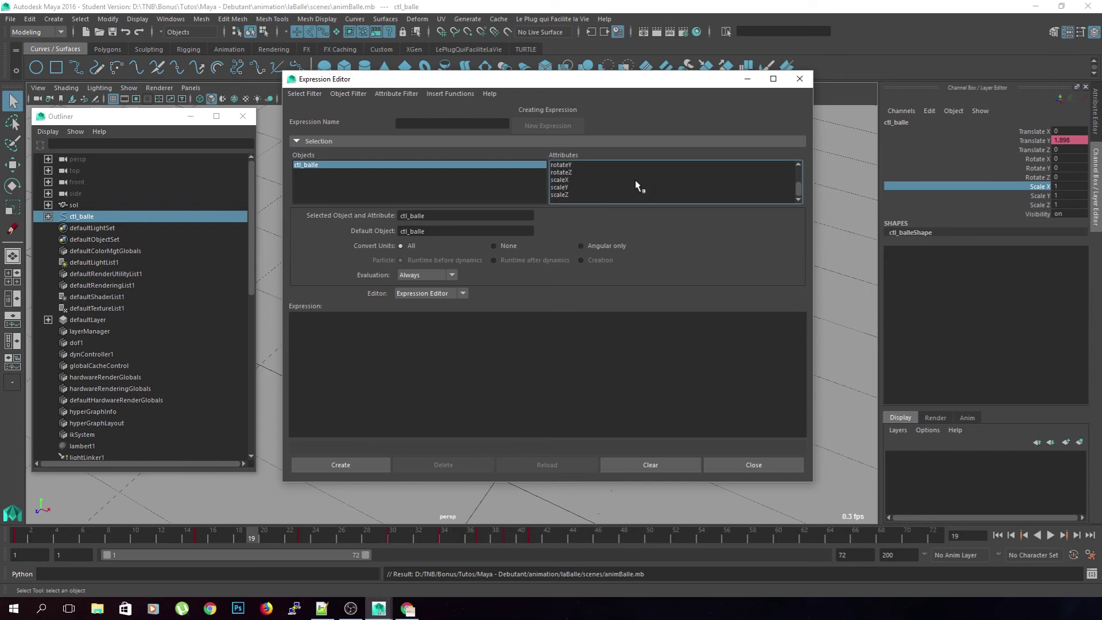
click(580, 181)
key(Tab)
key(ctrl+c)
click(378, 343)
key(ctrl+v)
text(=)
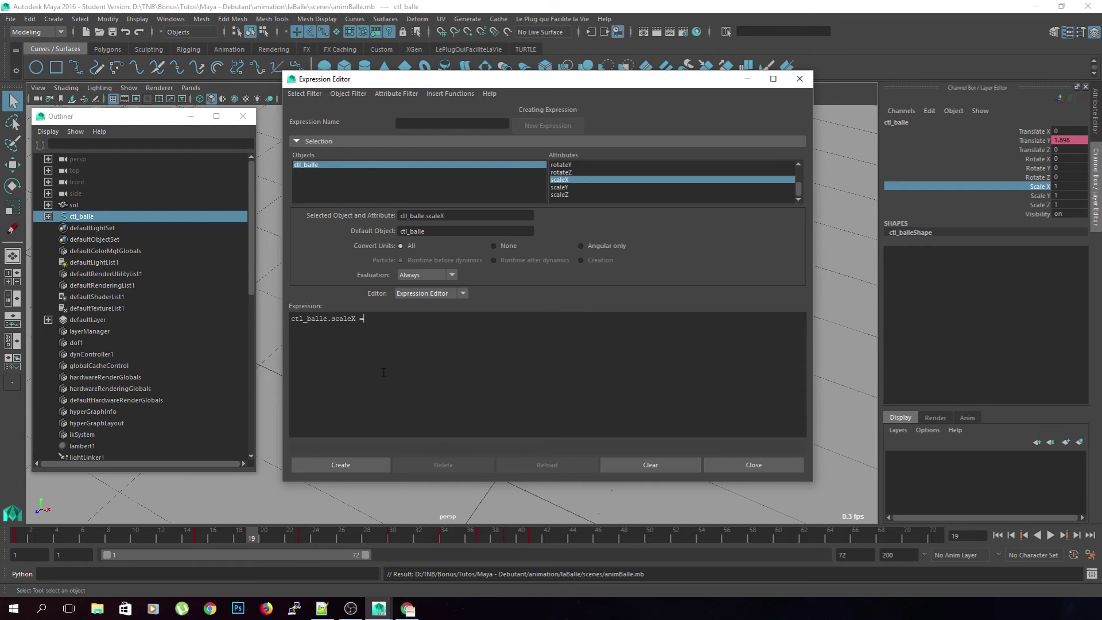
text( 1)
Step: Duplicate the scaleX expression line and change the copy's attribute to scaleZ
drag(377, 332, 286, 322)
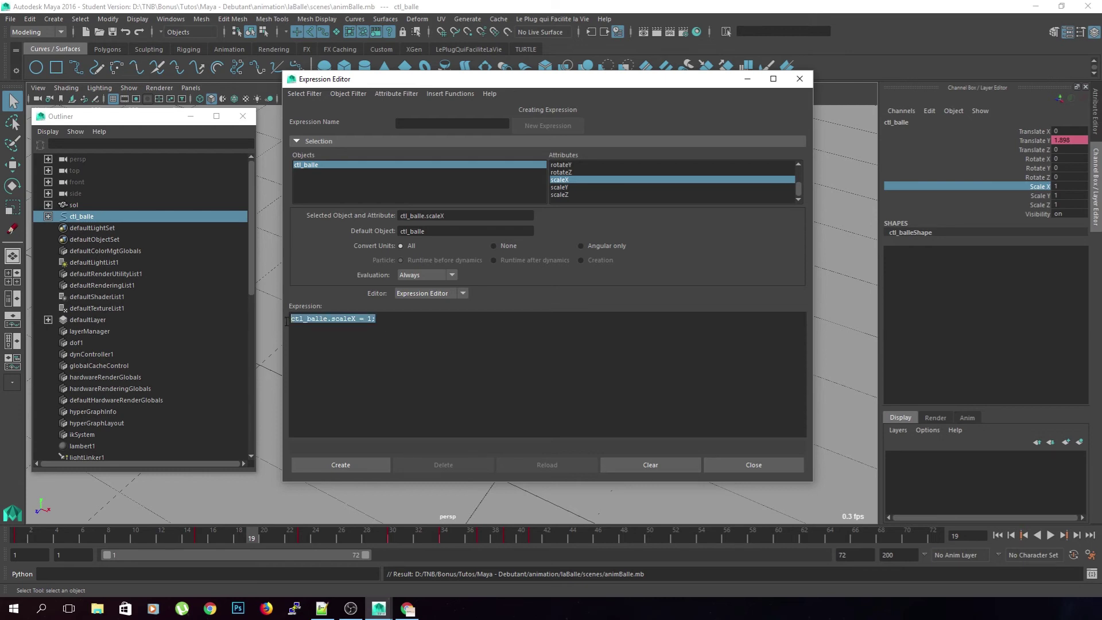
key(ctrl+c)
click(383, 318)
key(Return)
key(ctrl+v)
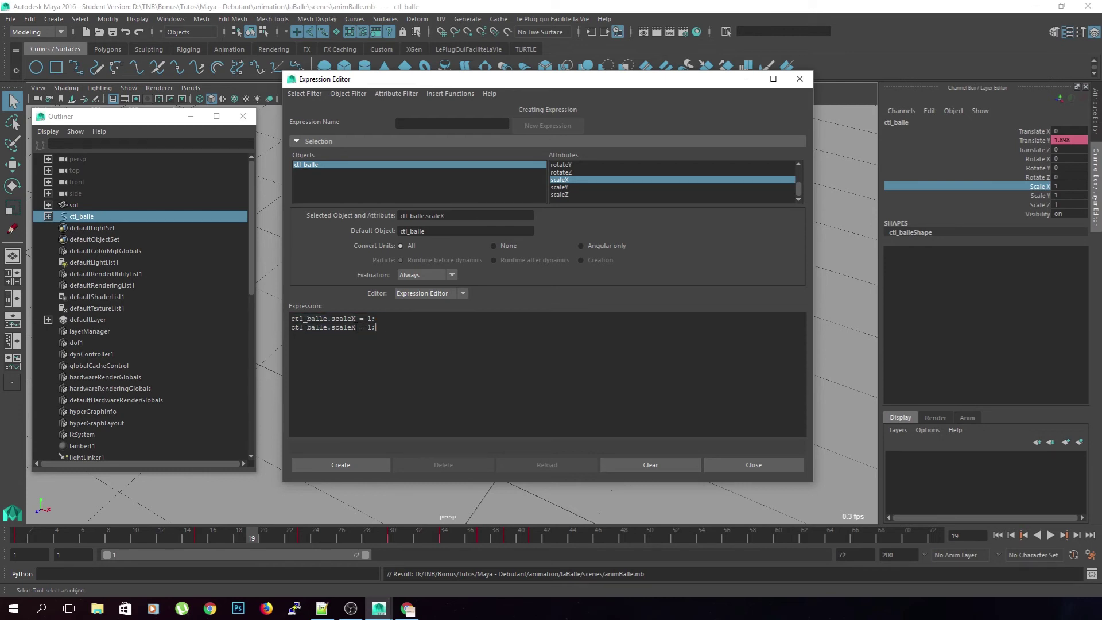
key(BackSpace)
text(Z)
Step: Compare the expression's attribute names with ctl_balle's attribute list, and set the Channel Box names to Long
double_click(336, 319)
double_click(340, 327)
click(396, 344)
double_click(336, 327)
click(361, 318)
click(631, 179)
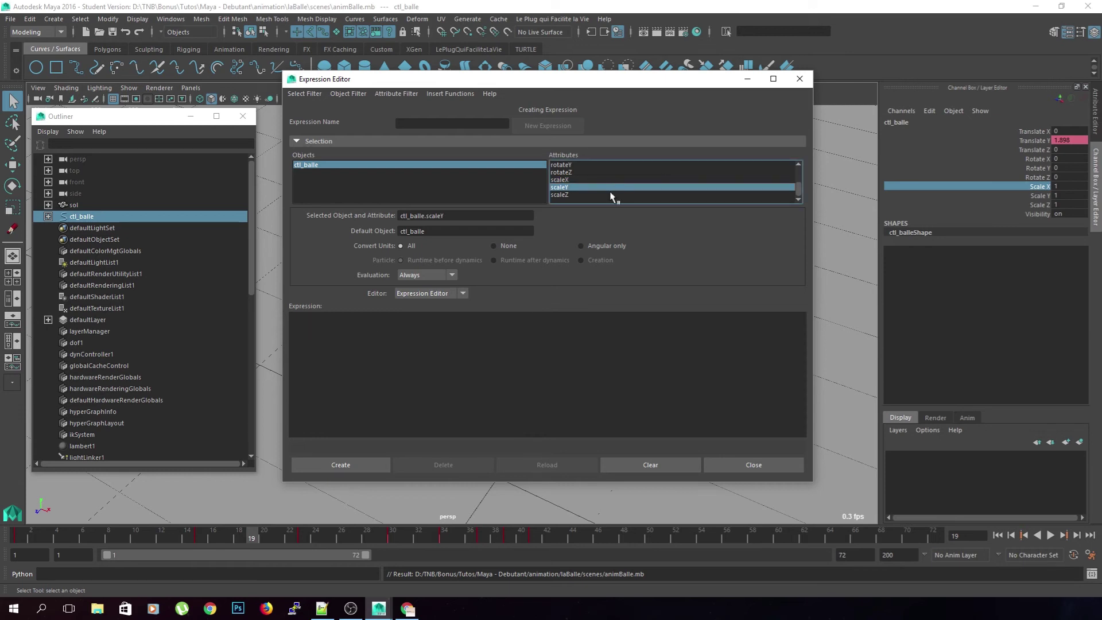
click(928, 111)
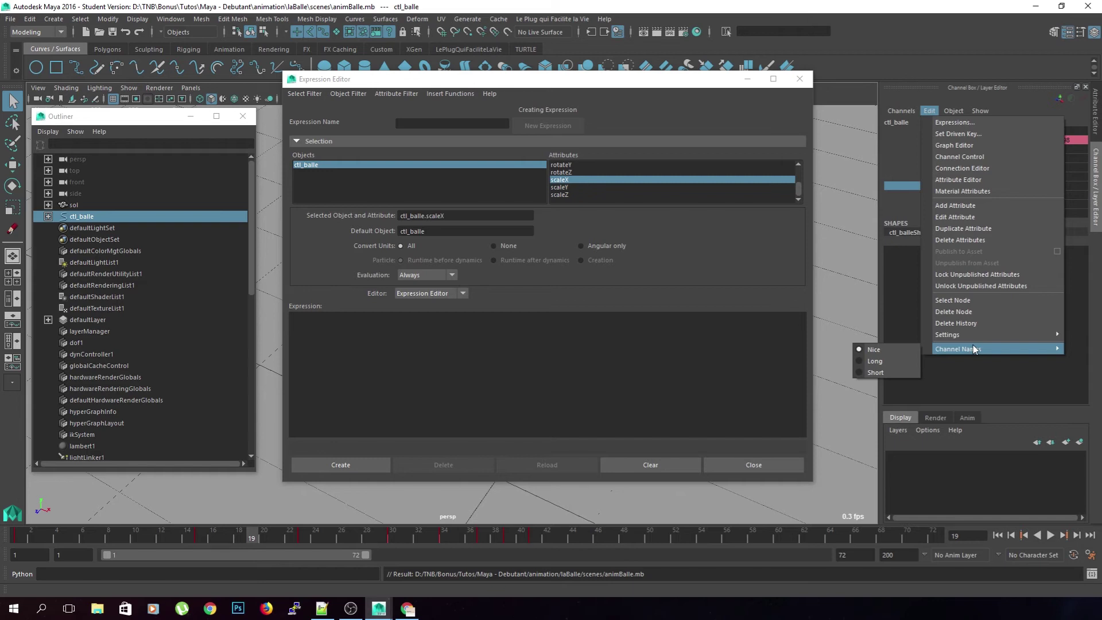
click(894, 364)
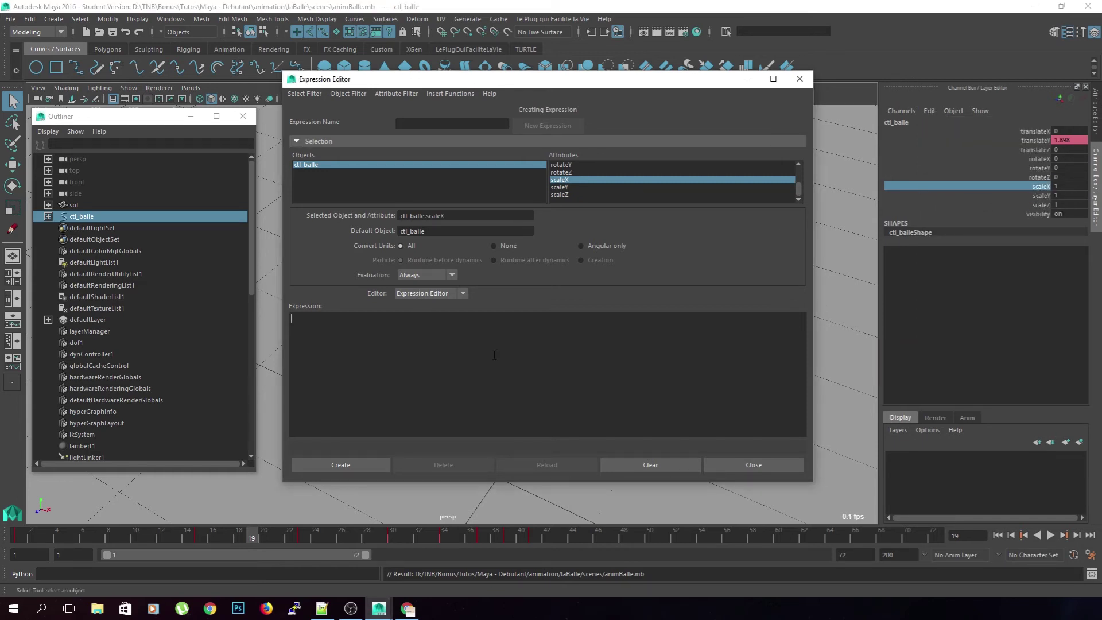
Step: Write "ctl_balle.scaleX = 1;" in the empty expression, copying the selected attribute's full name
drag(456, 220, 334, 223)
key(ctrl+c)
click(373, 340)
key(ctrl+v)
text(= 2)
key(BackSpace)
text(1)
Step: Add the line "ctl_balle.scaleZ = 1;" below the scaleX line and create the expression
drag(382, 332, 276, 325)
click(430, 320)
key(ctrl+v)
key(Left)
key(Left)
key(BackSpace)
text(Z)
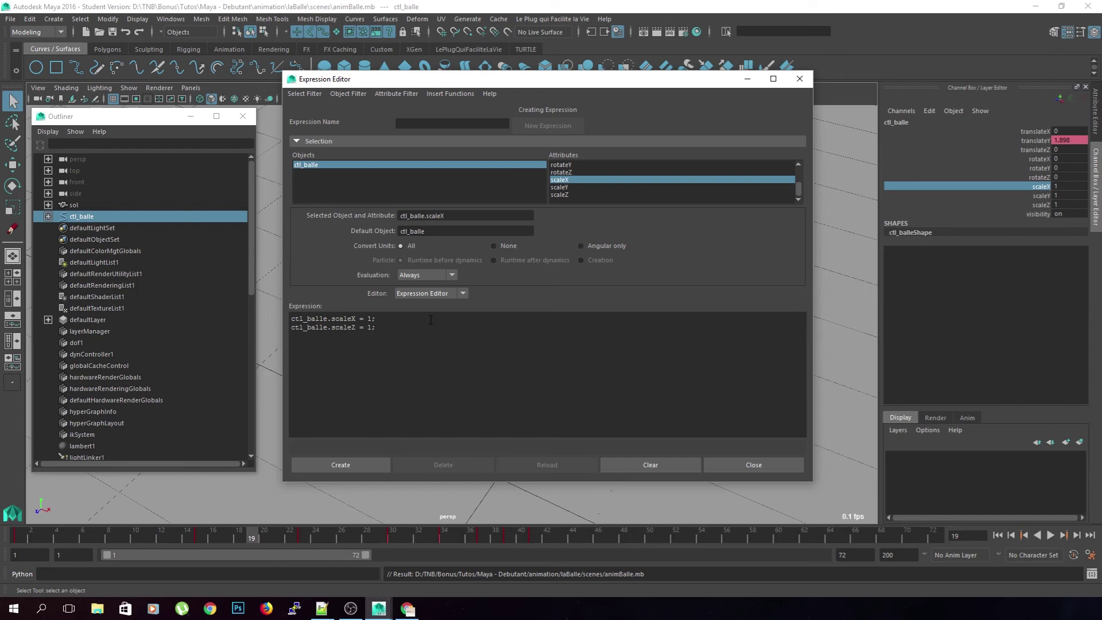
click(350, 466)
Step: Check which of ctl_balle's scaleX, scaleY and scaleZ attributes carry the expression, ending on scaleX
click(573, 188)
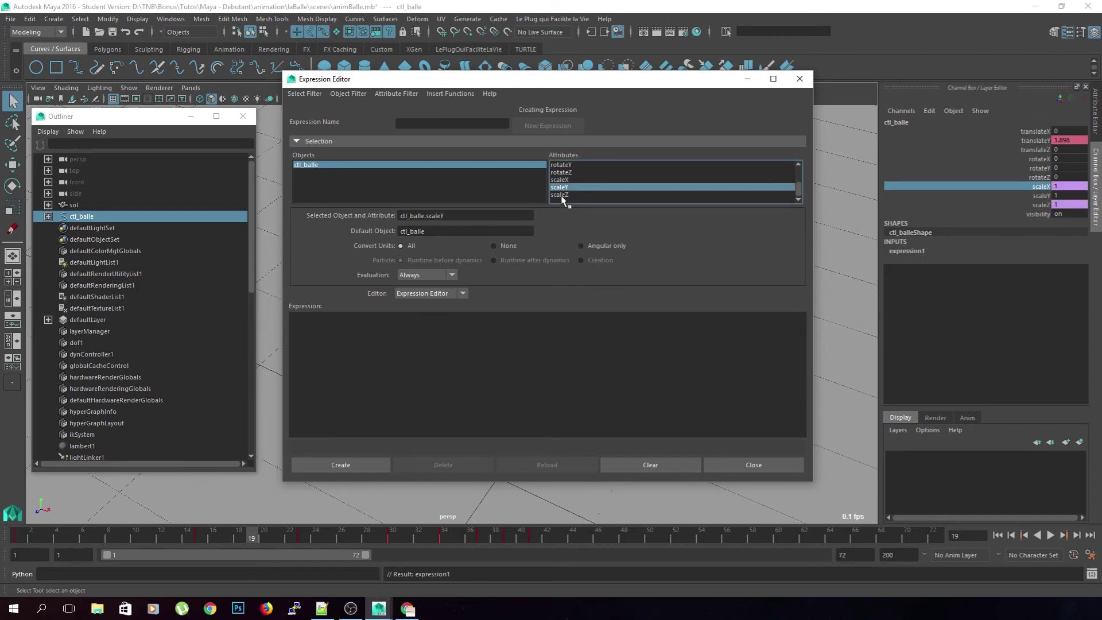
click(563, 196)
click(575, 181)
click(577, 194)
click(576, 180)
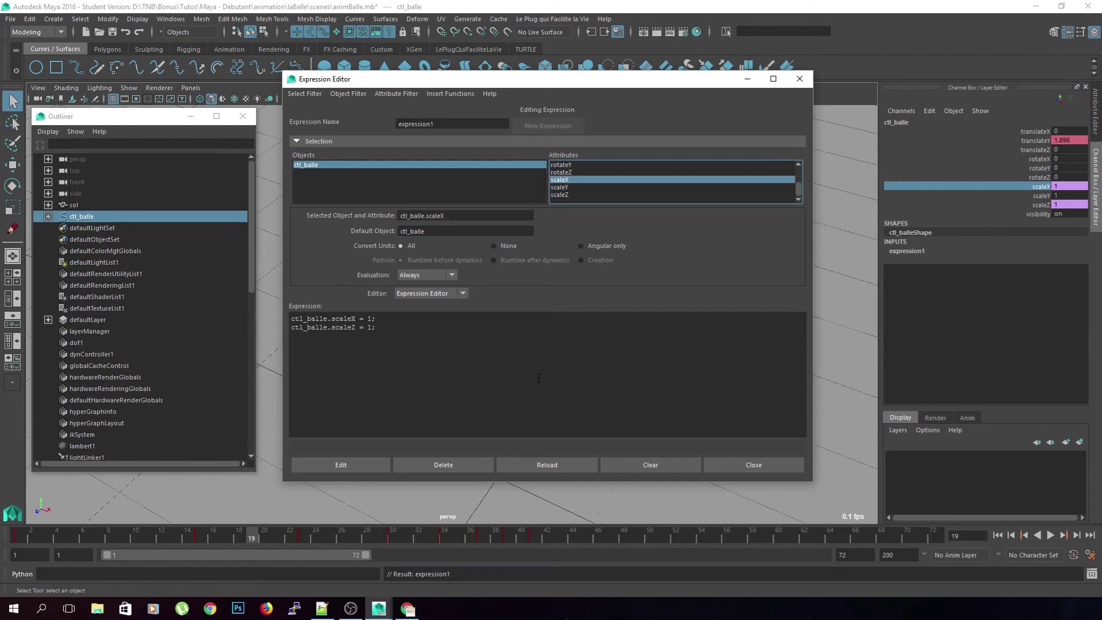
Step: Rename the expression as squash
double_click(462, 121)
text(squach)
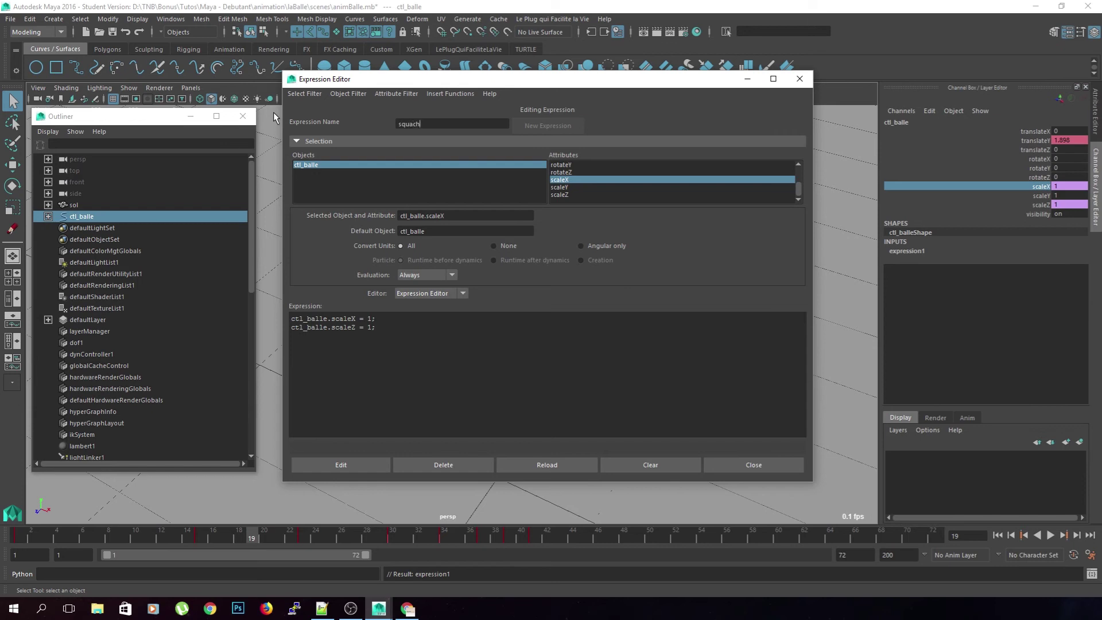
key(BackSpace)
key(BackSpace)
text(sh)
key(Return)
Step: Switch to Chrome, copy the sqrt command name from the Autodesk MEL documentation, and return to Maya
double_click(370, 319)
click(407, 352)
click(211, 609)
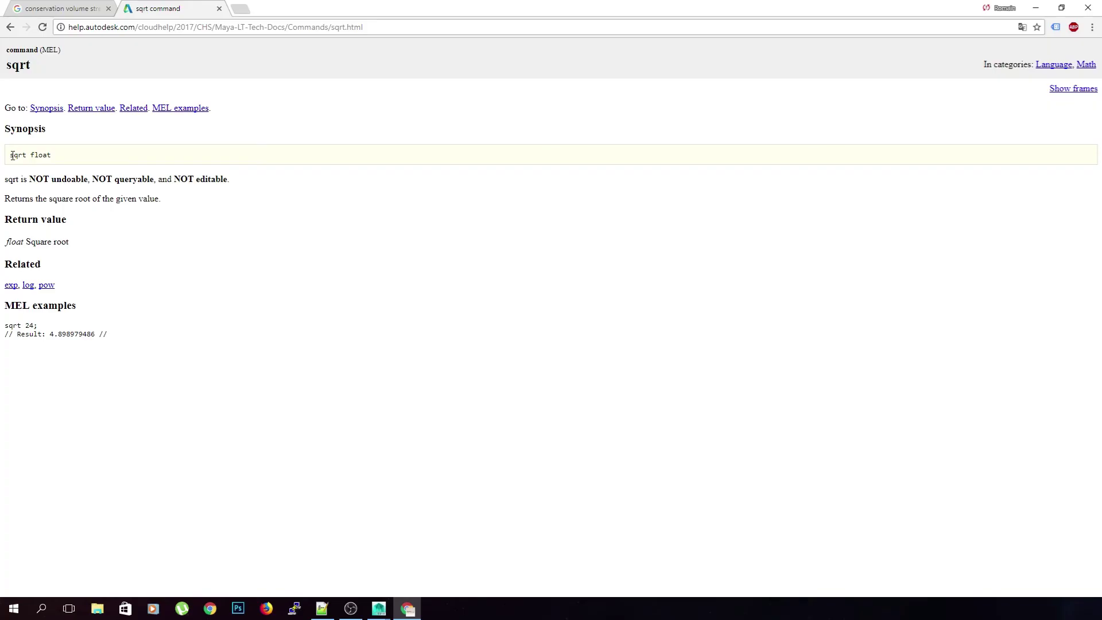
drag(10, 156, 26, 158)
click(1036, 8)
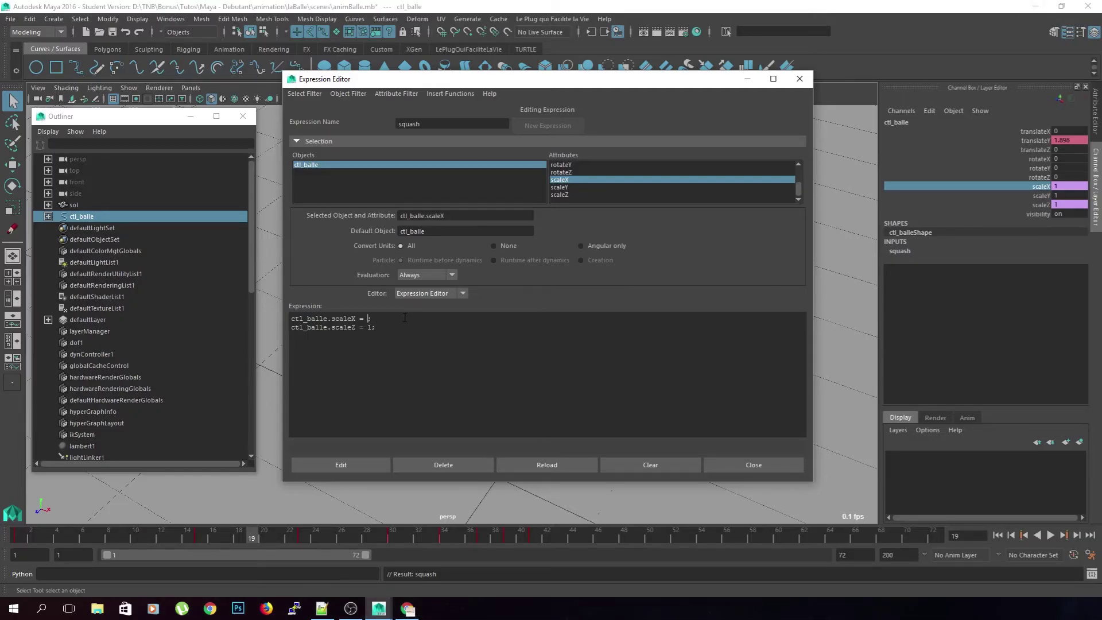
Step: Replace the value 1 with sqrt in both the scaleX and scaleZ expression lines
key(ctrl+v)
key(BackSpace)
key(ctrl+v)
Step: Insert ctl_balle.scaleY after sqrt in both expression lines
drag(292, 318, 360, 318)
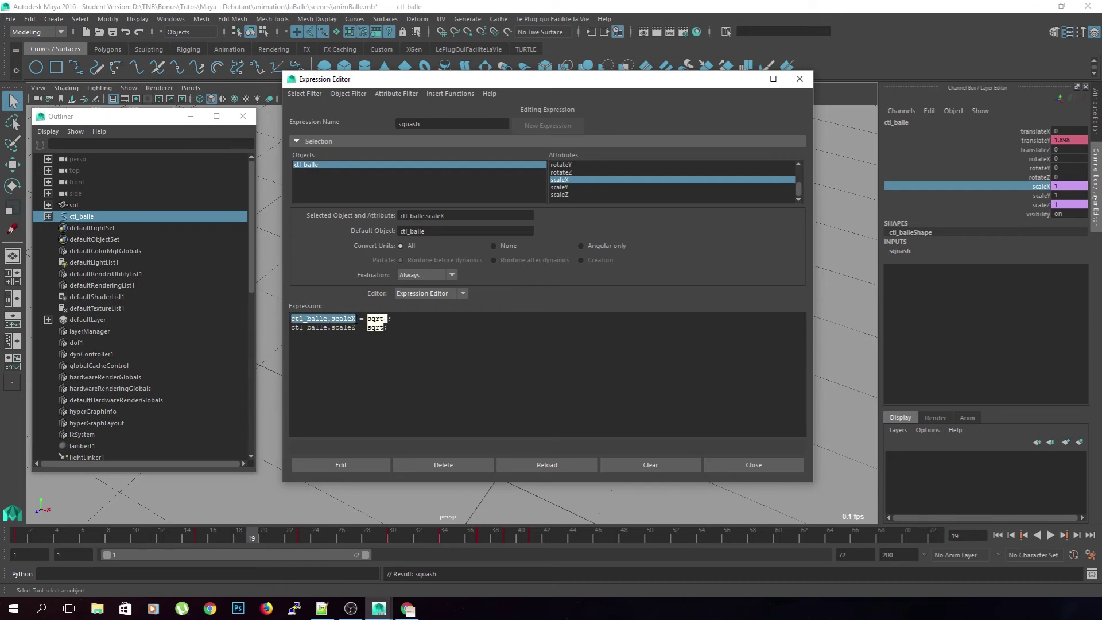
click(388, 319)
key(ctrl+v)
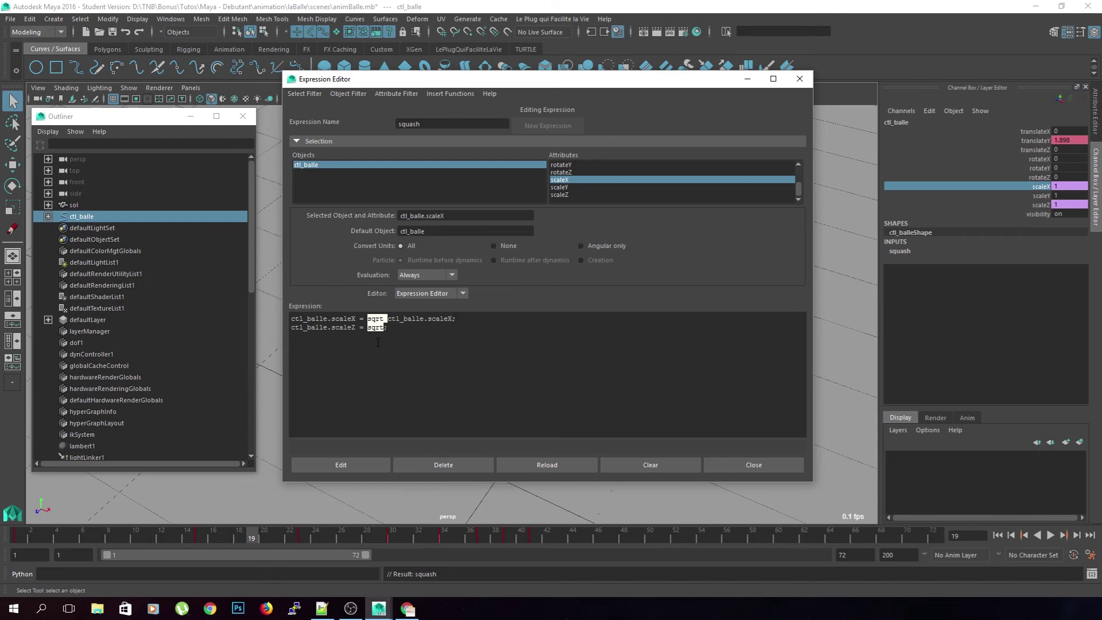
drag(345, 330, 288, 328)
click(383, 327)
key(ctrl+v)
Step: Enclose ctl_balle.scaleY in parentheses in the scaleX line so it reads sqrt(ctl_balle.scaleY)
drag(383, 319, 441, 380)
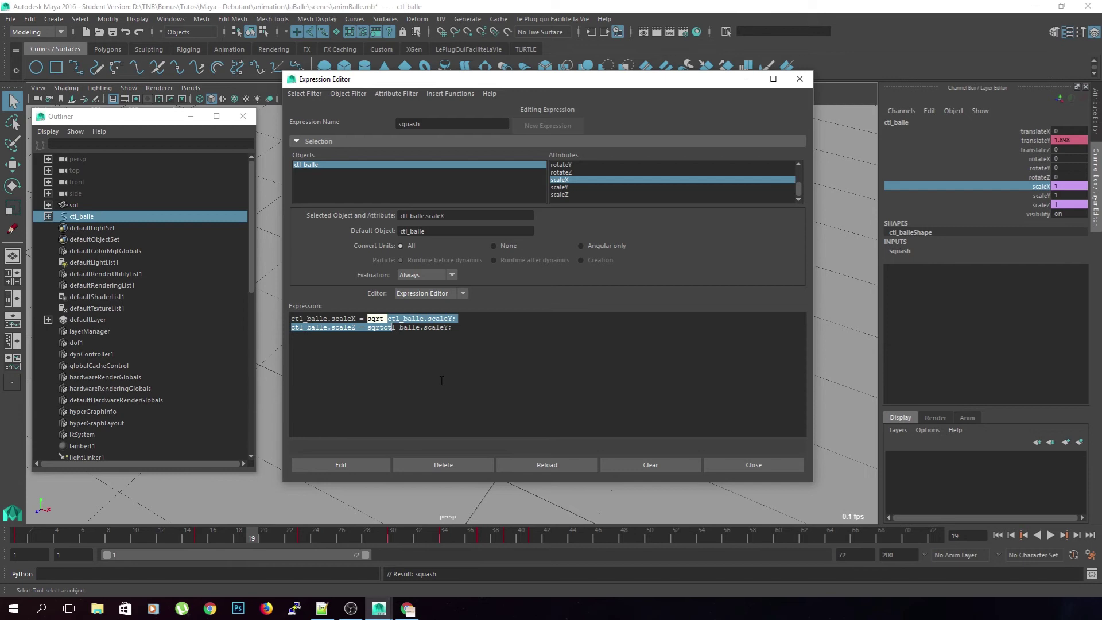
click(442, 380)
key(BackSpace)
text(()
key(Right)
key(Right)
key(Right)
key(Right)
key(Right)
key(Right)
key(Right)
key(Right)
key(Right)
key(Right)
key(Right)
key(Right)
key(Right)
key(Right)
key(Right)
key(Right)
text())
Step: Enclose ctl_balle.scaleY in parentheses in the scaleZ line as well
click(383, 327)
text(()
key(Right)
key(Right)
key(Right)
key(Right)
key(Right)
key(Right)
key(Right)
key(Right)
key(Right)
key(Right)
key(Right)
key(Right)
key(Right)
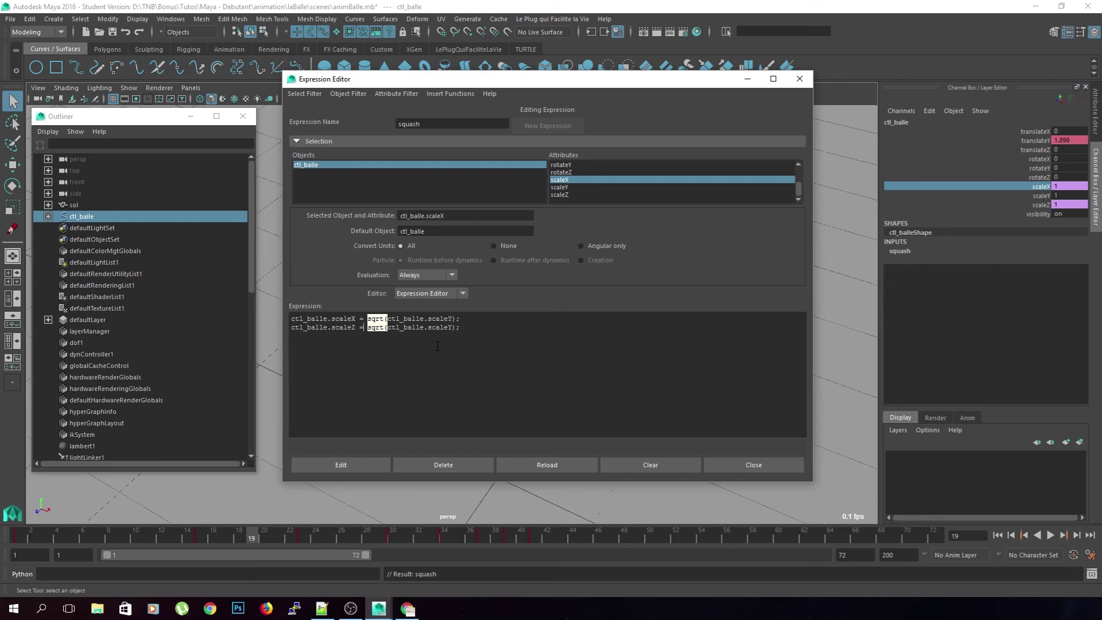
Step: Prefix both sqrt terms with "1/" and apply the edited squash expression
text(1/)
text(1)
text(/)
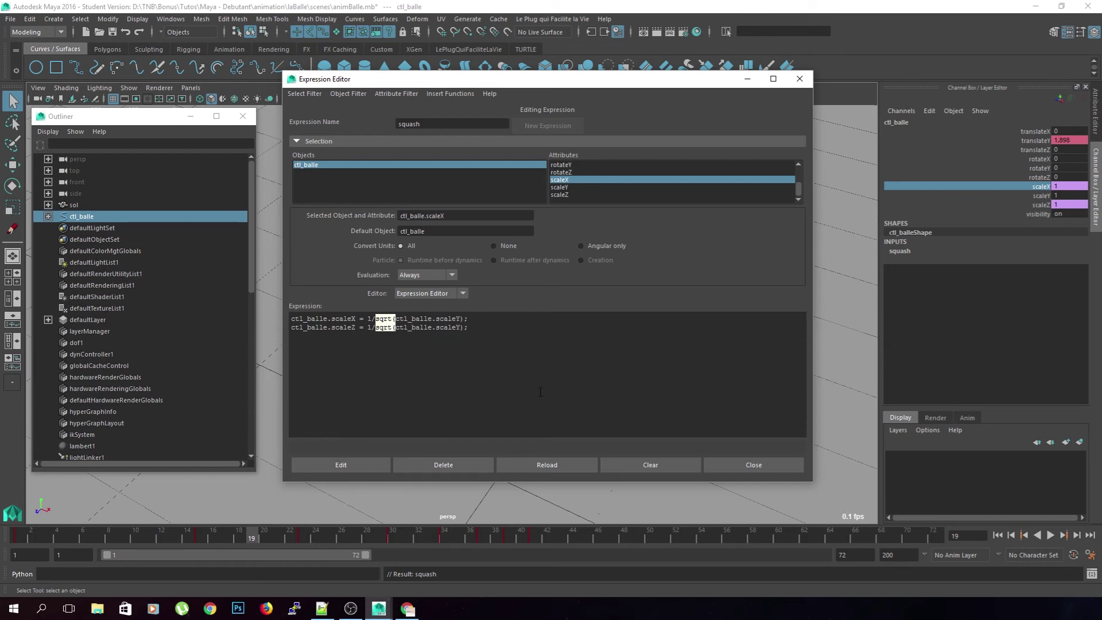
click(370, 459)
Step: Minimize the Expression Editor and deselect ctl_balle in the viewport
click(747, 78)
click(659, 233)
scroll(485, 338, down, 3)
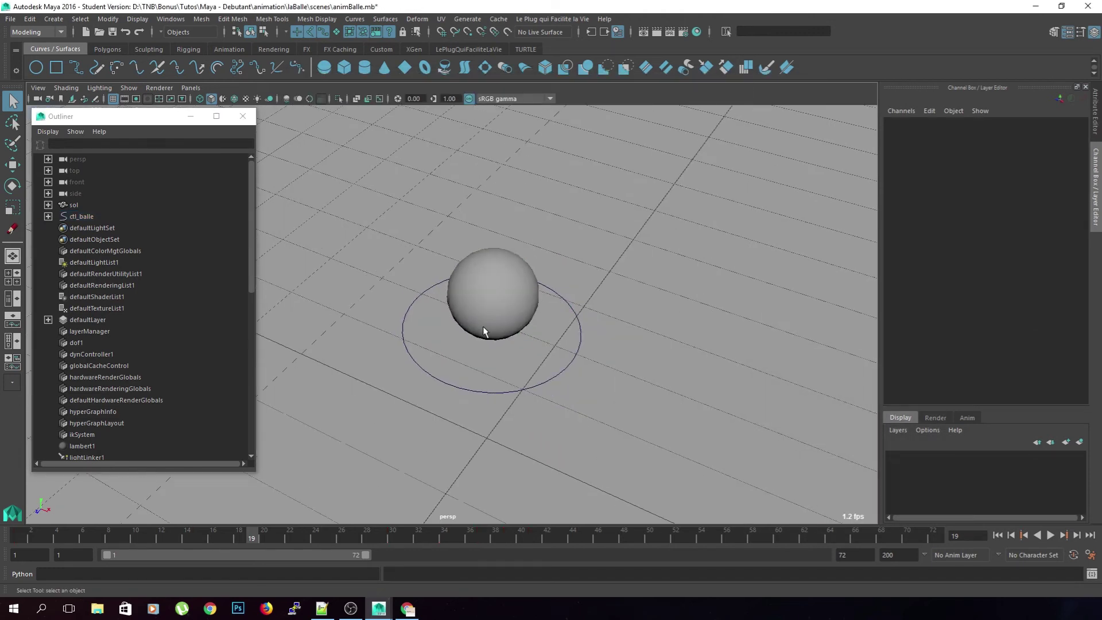
Step: Test the squash expression by scaling ctl_balle vertically, flattening it and bringing scaleY back to about 0.63
click(483, 391)
alt+drag(482, 414, 477, 397)
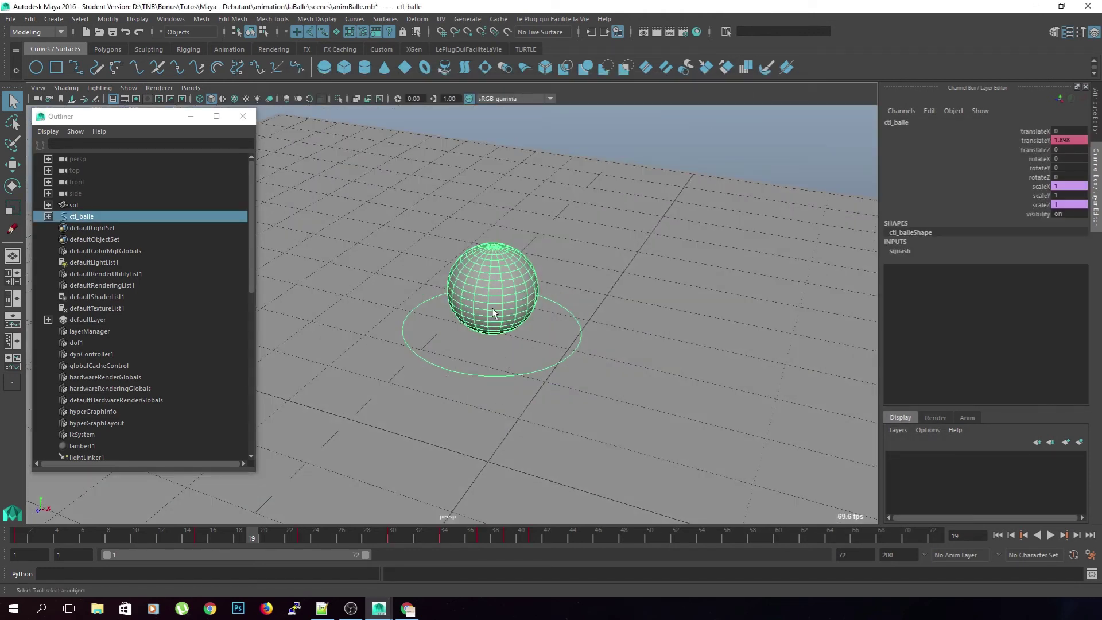
key(r)
drag(492, 281, 502, 255)
mouse_move(502, 310)
alt+mouse_down()
mouse_move(499, 281)
mouse_move(493, 316)
mouse_move(492, 249)
mouse_move(491, 324)
alt+mouse_up()
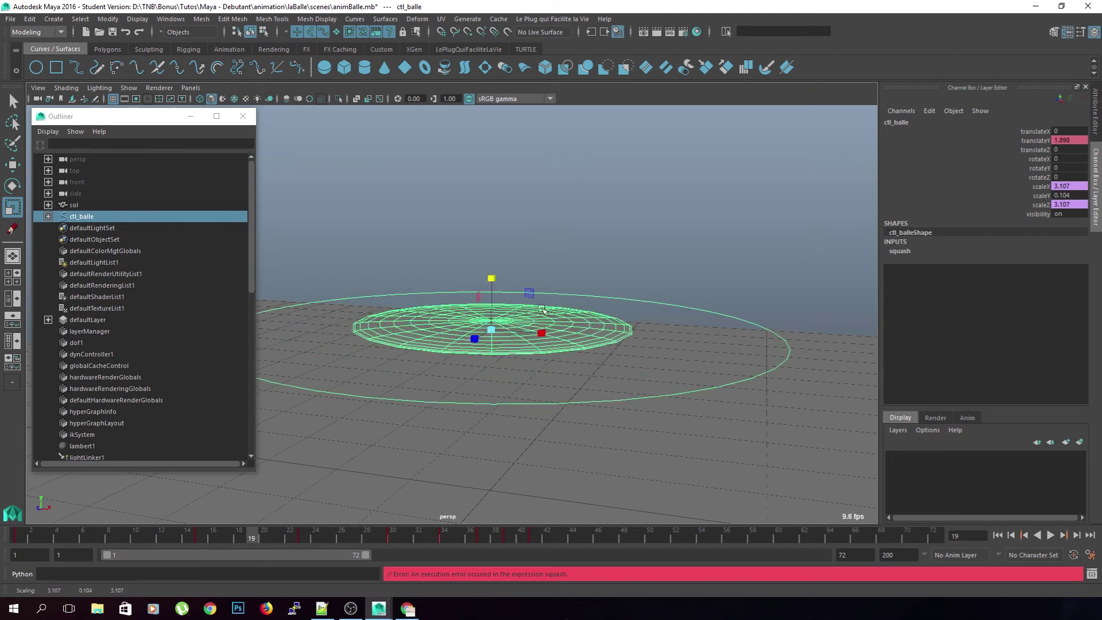
drag(492, 279, 496, 235)
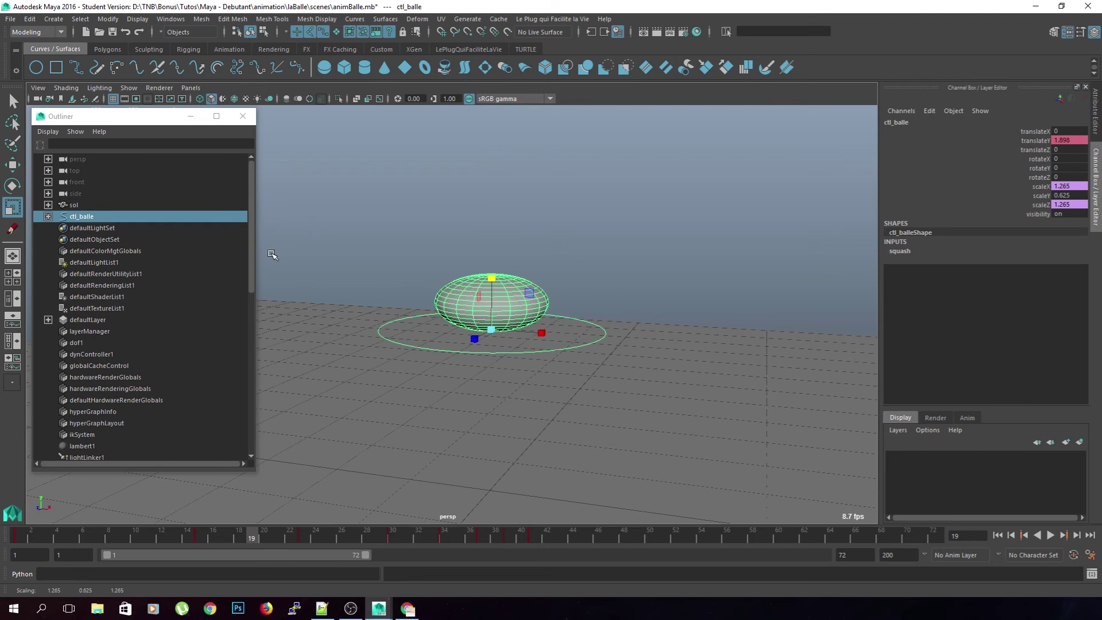
Step: Reopen the ctl_balle scale expression in the Expression Editor, rename it squashExpression and put the editor away
click(170, 19)
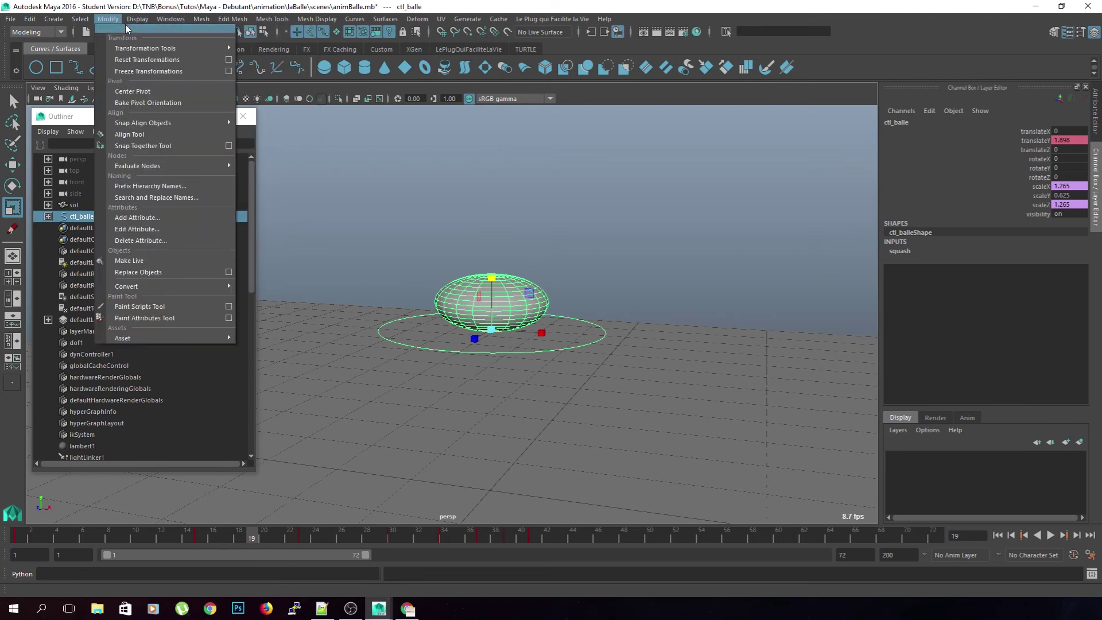
mouse_move(179, 48)
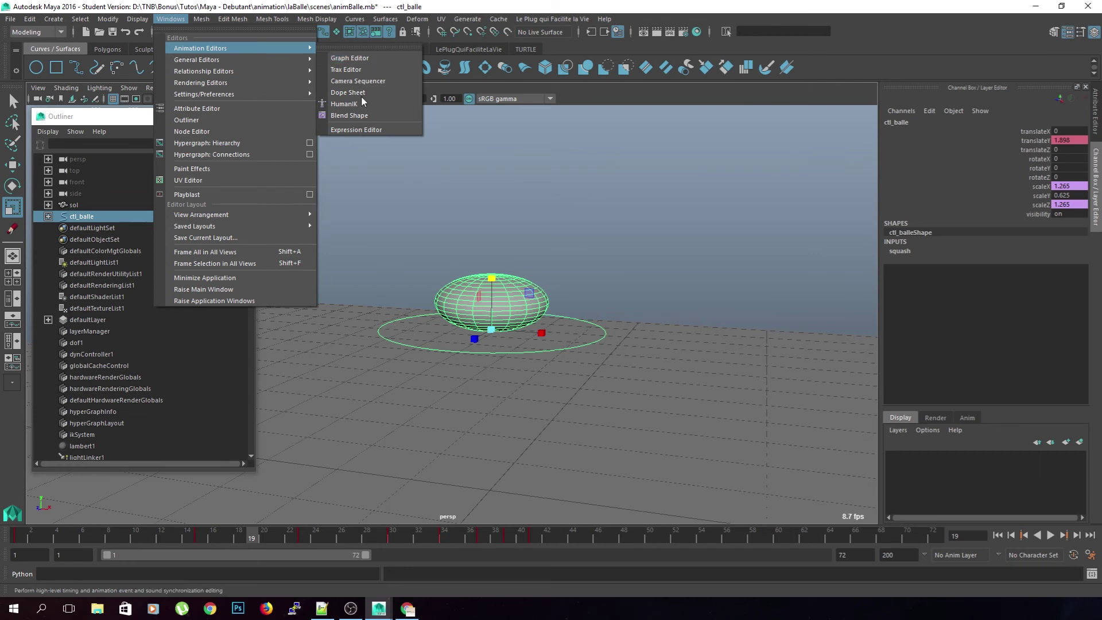
click(364, 129)
click(570, 191)
scroll(569, 190, down, 2)
click(569, 188)
click(569, 181)
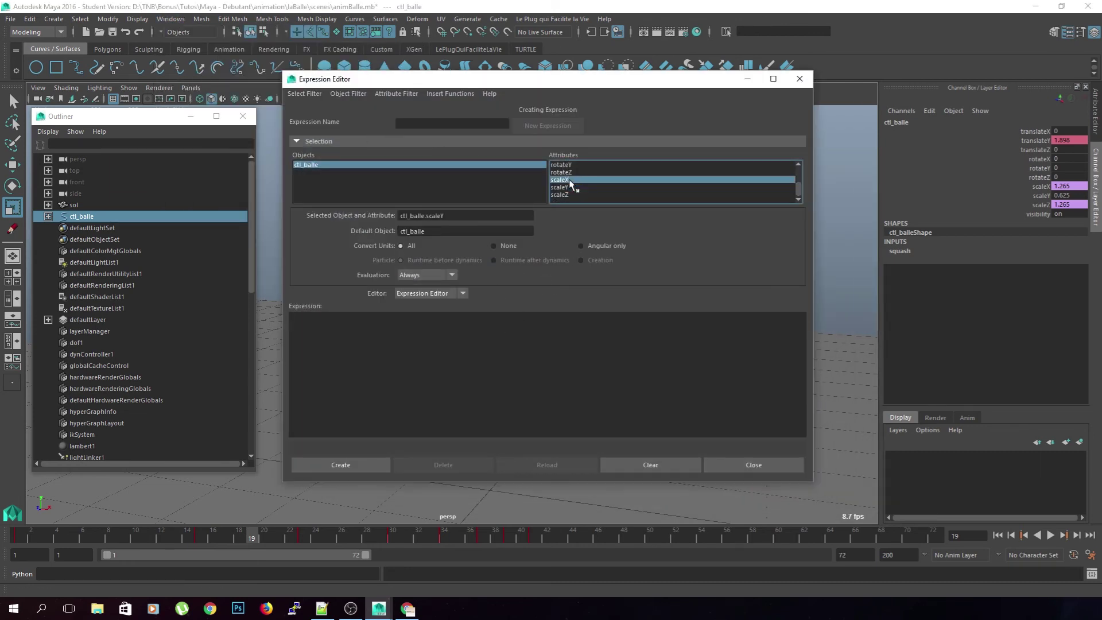
mouse_move(458, 319)
mouse_down()
mouse_move(432, 319)
mouse_move(449, 319)
mouse_up()
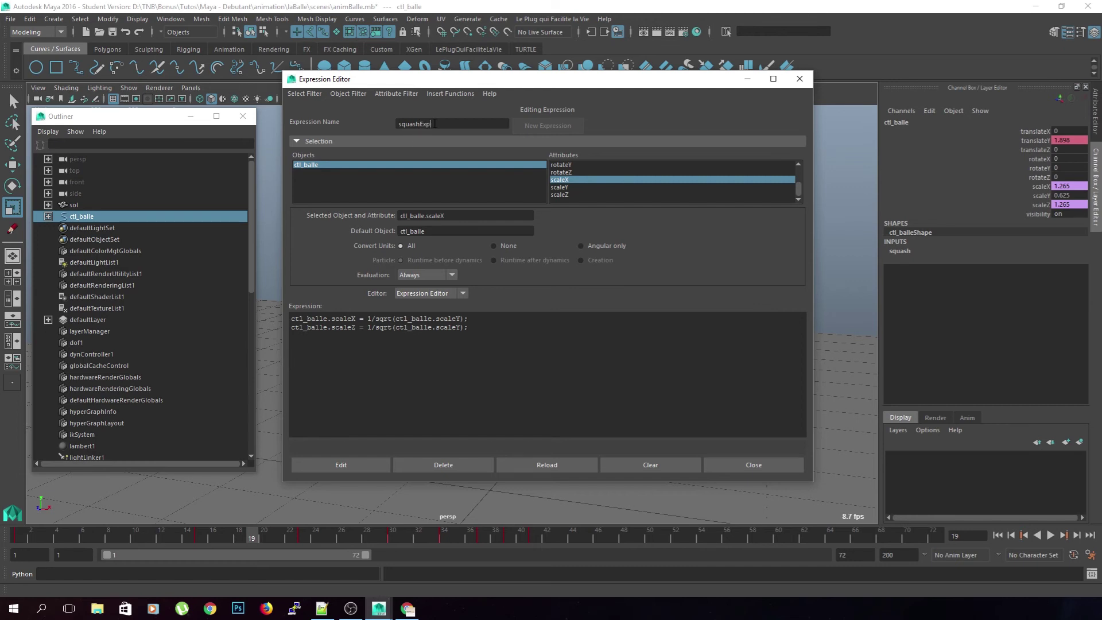
key(Return)
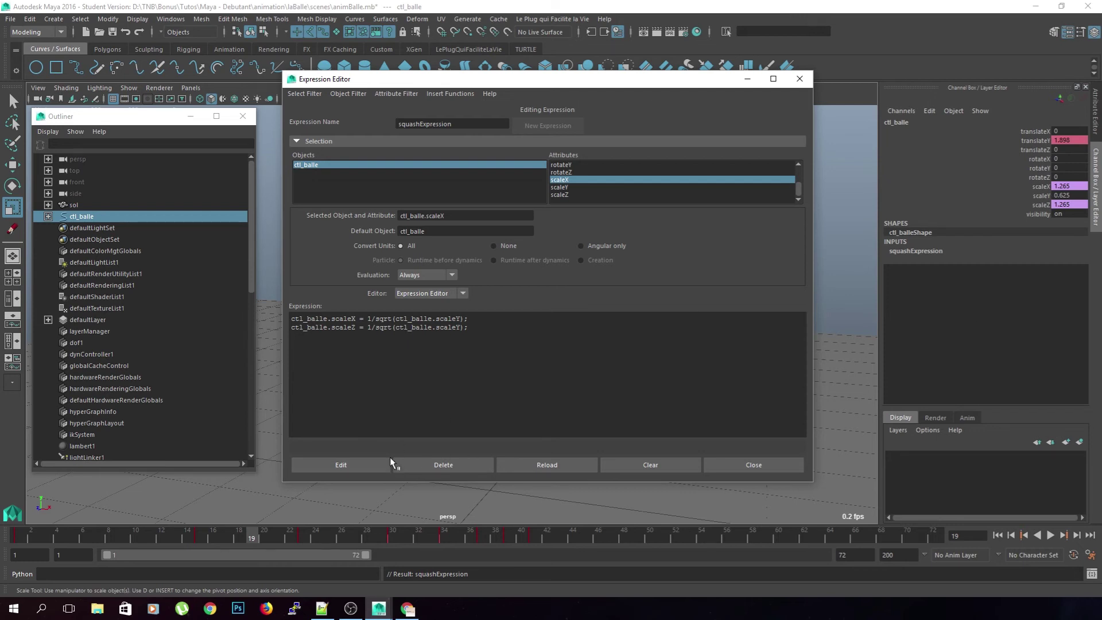
click(750, 85)
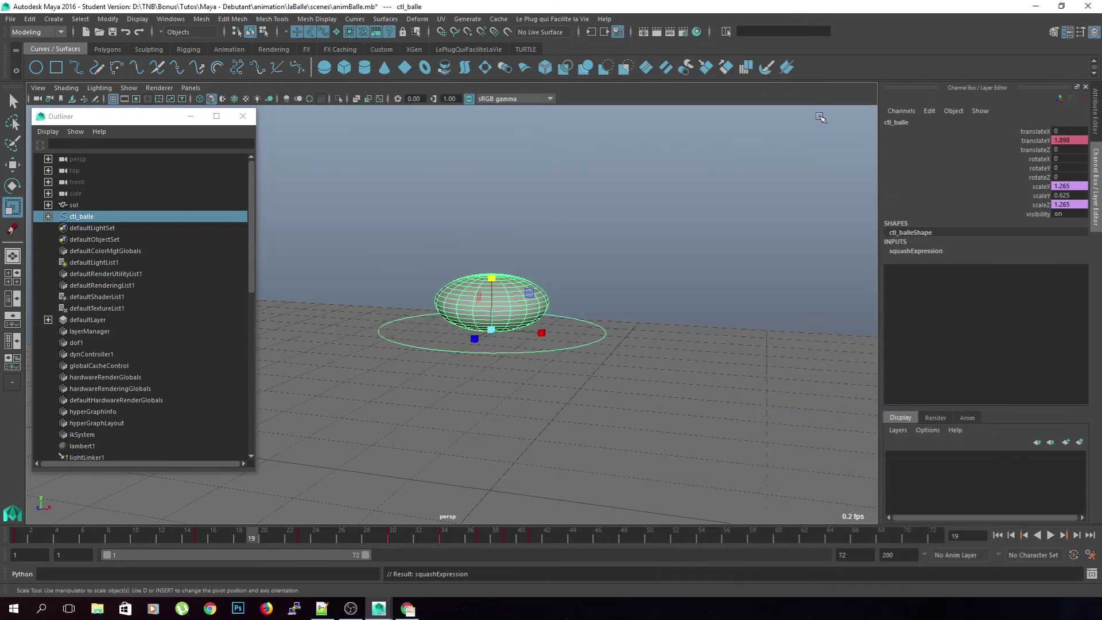
Step: Reset ctl_balle's scaleY to 1 and key its translation channels at frame 1
click(560, 234)
click(583, 323)
double_click(1060, 196)
text(1)
key(Return)
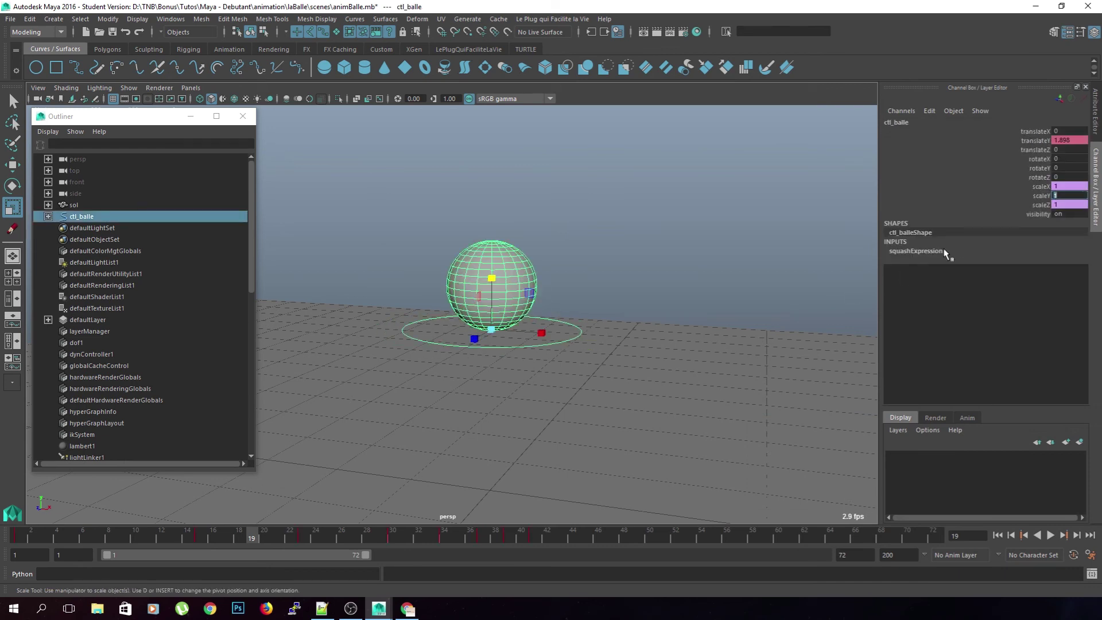
drag(138, 538, 16, 537)
alt+right_drag(645, 315, 570, 327)
alt+drag(570, 327, 536, 315)
key(shift+w)
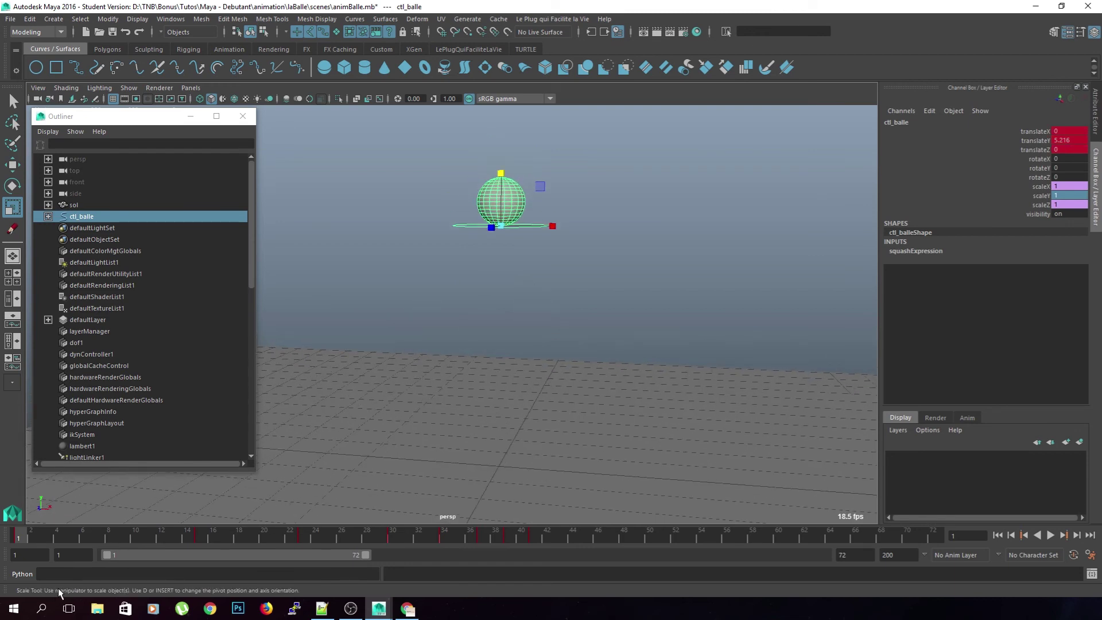
Step: Try stretching ctl_balle to a scaleY of about 1.41 at frame 14 and squashing it to about 0.52 at frame 15
key(alt+v)
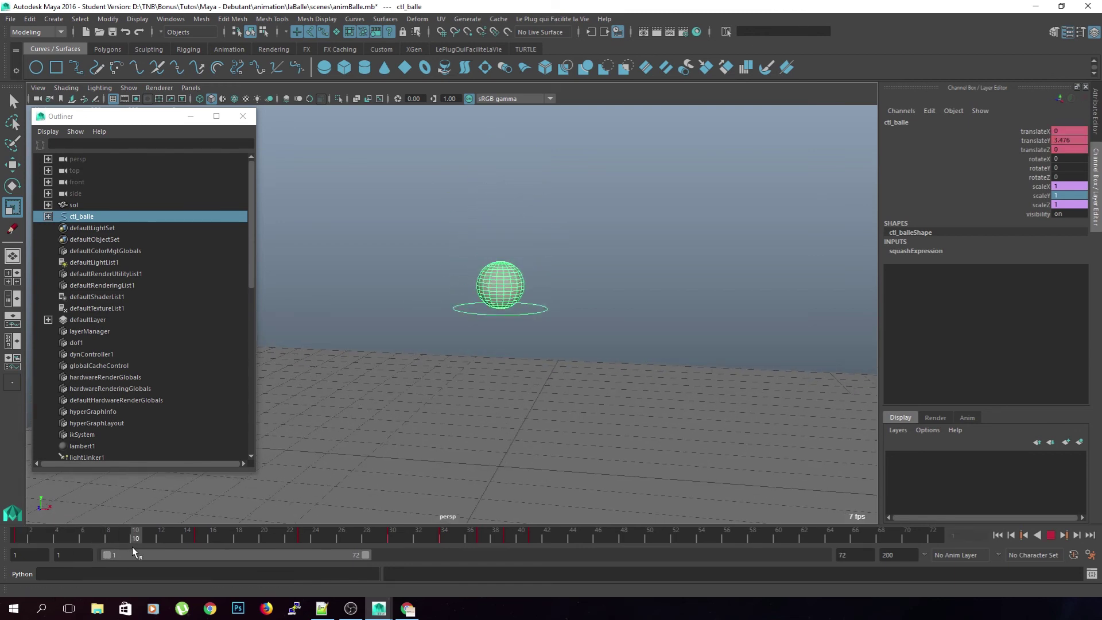
drag(184, 543, 184, 543)
alt+middle_drag(440, 405, 450, 322)
drag(509, 291, 509, 266)
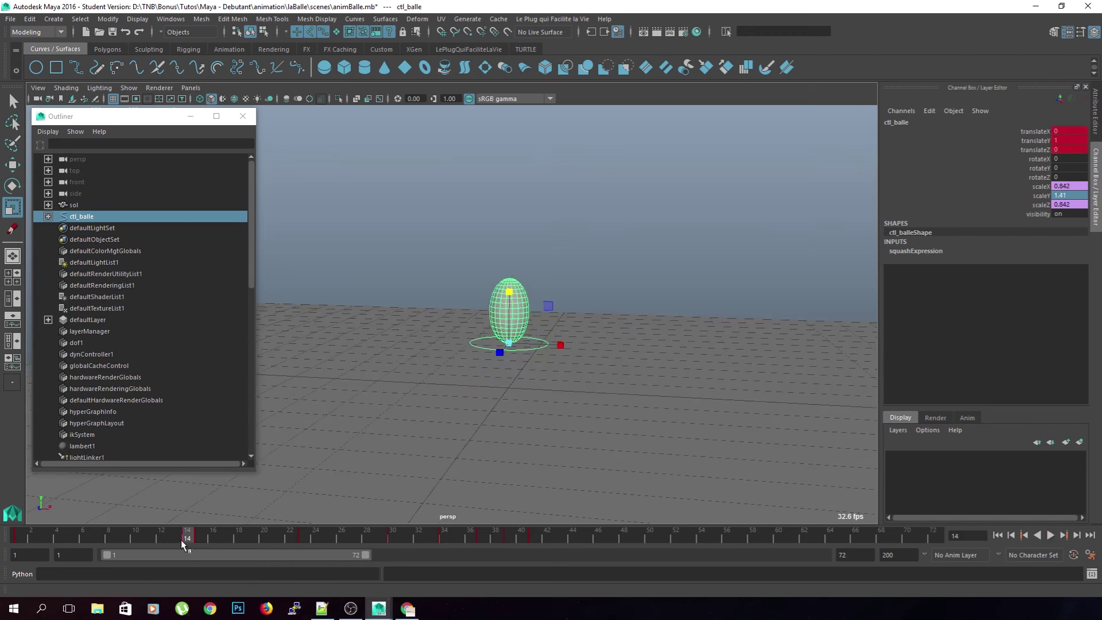
drag(193, 540, 199, 541)
drag(510, 339, 509, 380)
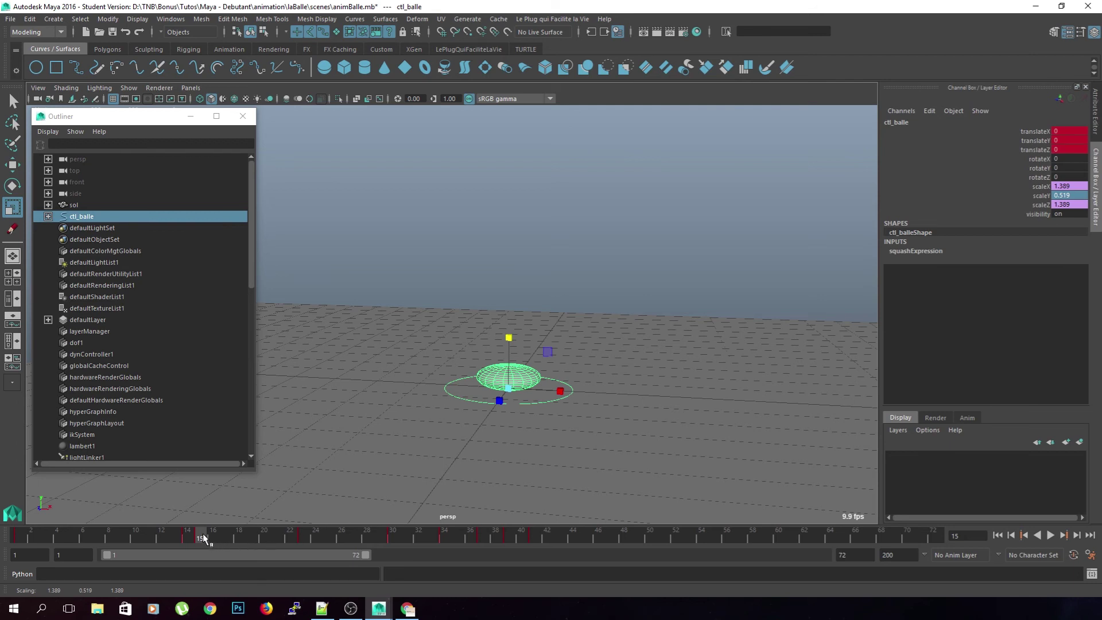
Step: Try stretching ctl_balle to a scaleY of about 1.34 at frame 17 and set scaleY to 1 at frame 23
key(alt+v)
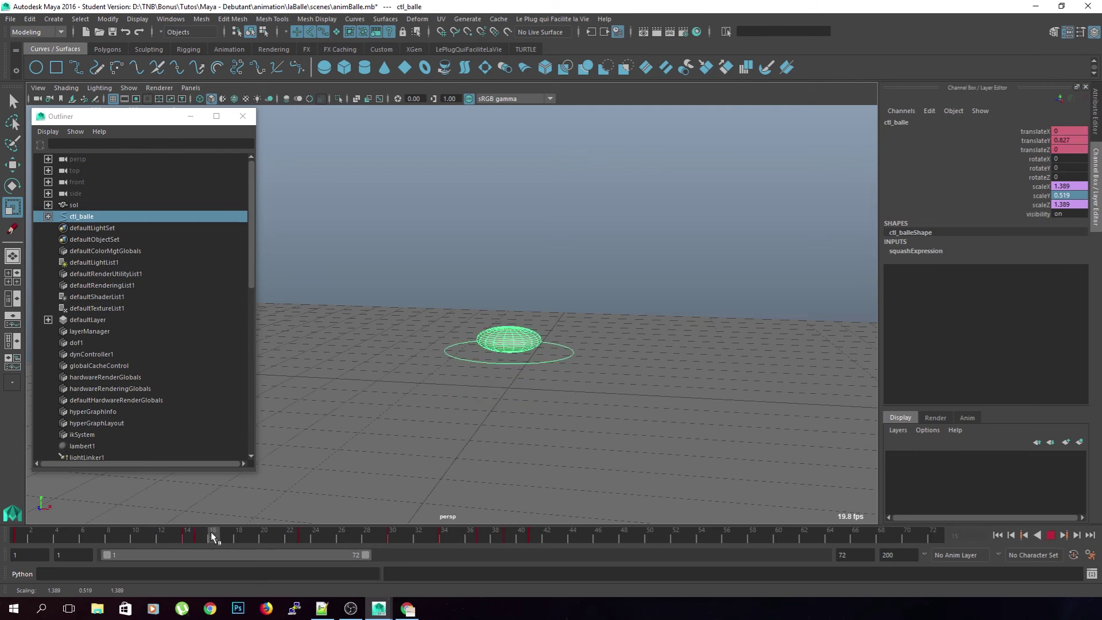
key(alt+v)
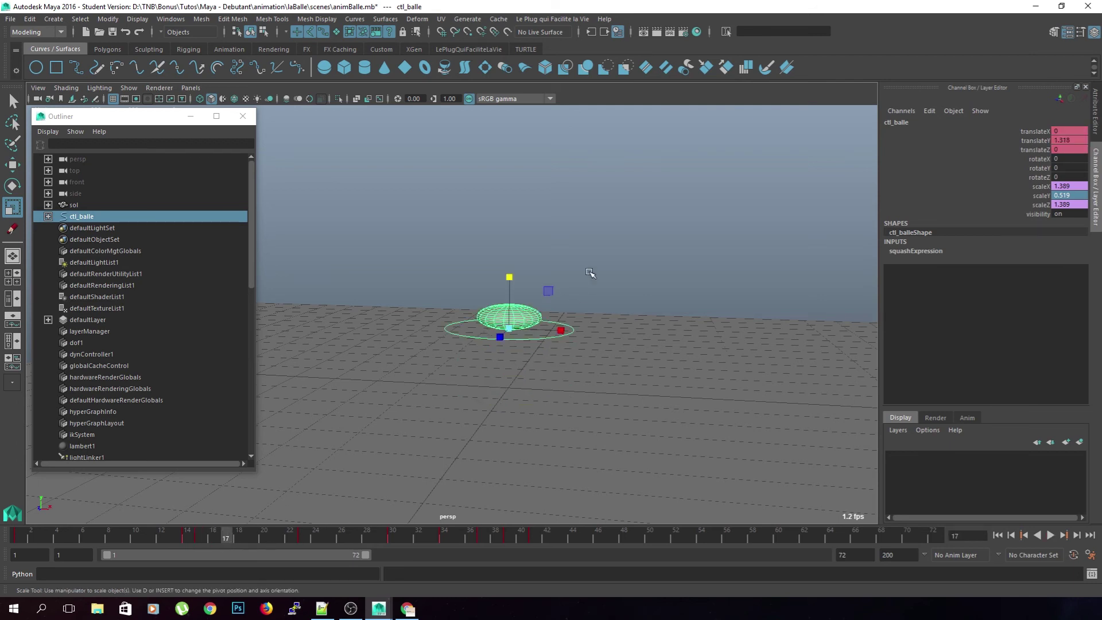
drag(509, 276, 509, 192)
key(alt+v)
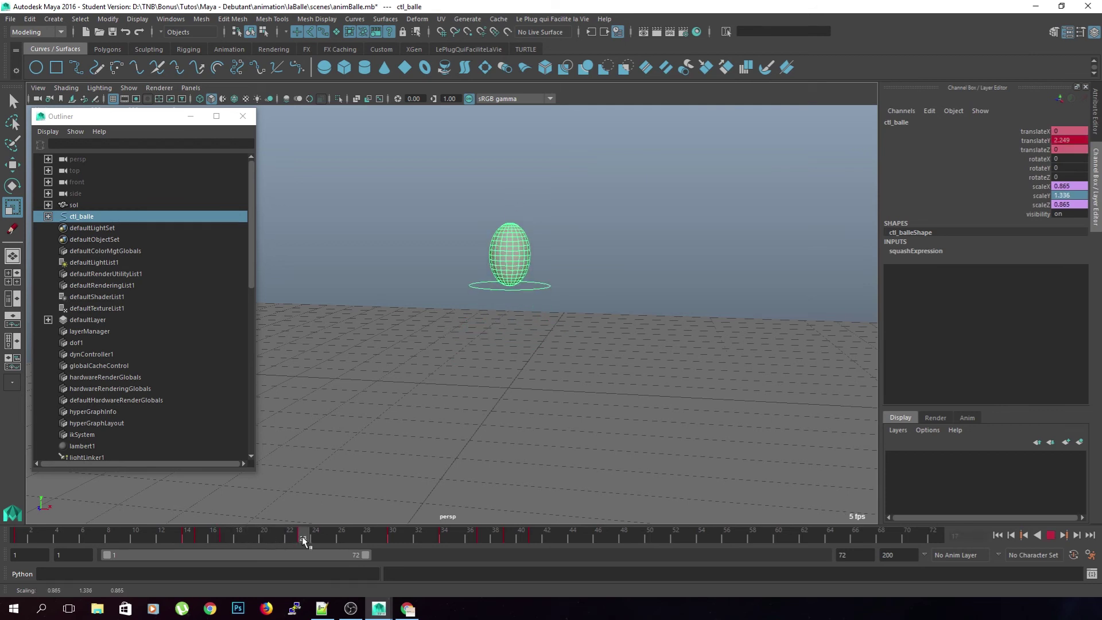
key(alt+v)
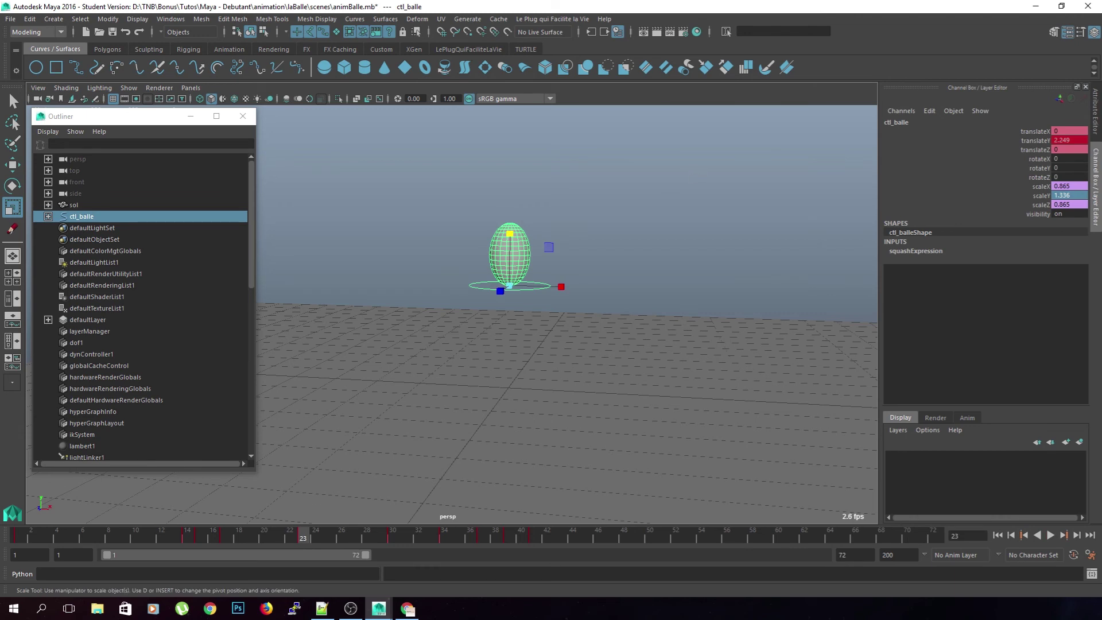
double_click(1064, 196)
key(Return)
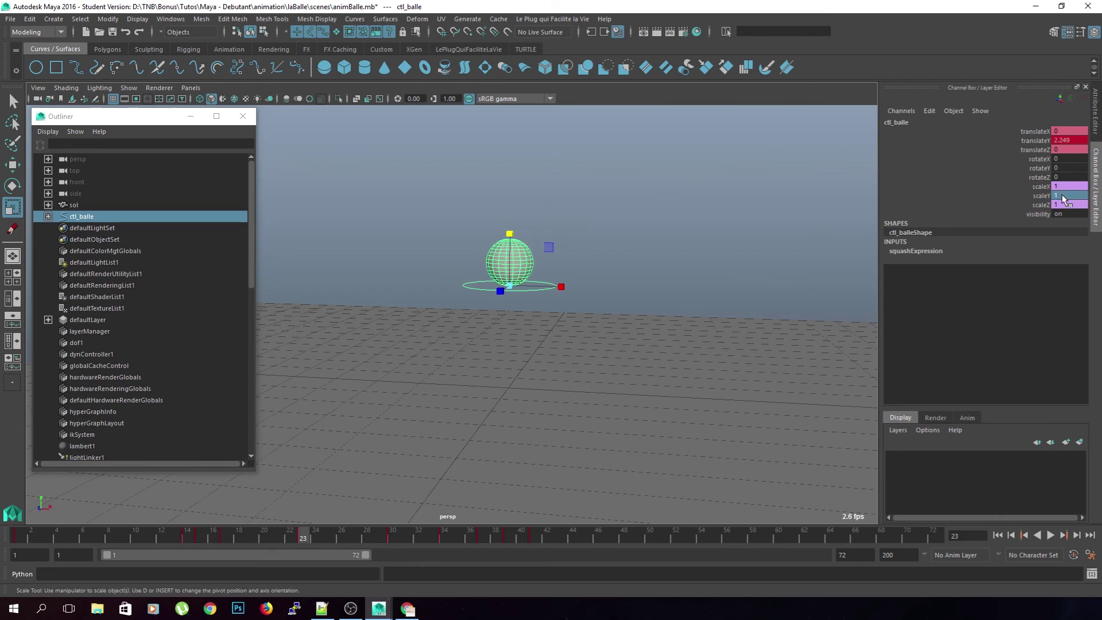
Step: Undo the trial scale changes on ctl_balle and return to frame 1
key(ctrl+z)
key(ctrl+z)
key(ctrl+z)
key(ctrl+z)
key(ctrl+z)
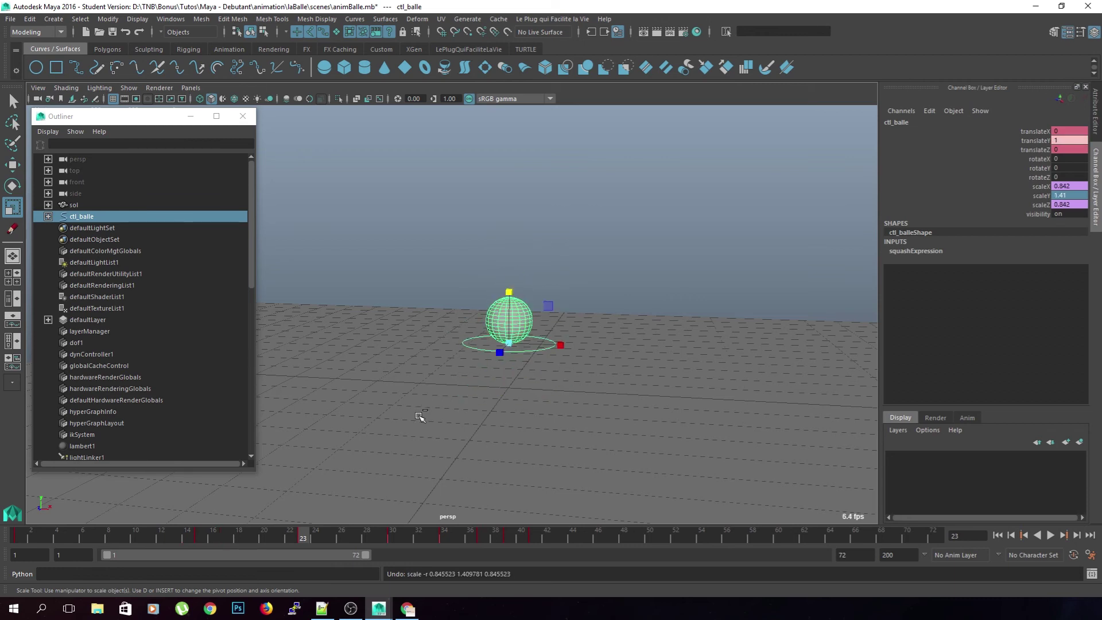
drag(296, 536, 23, 549)
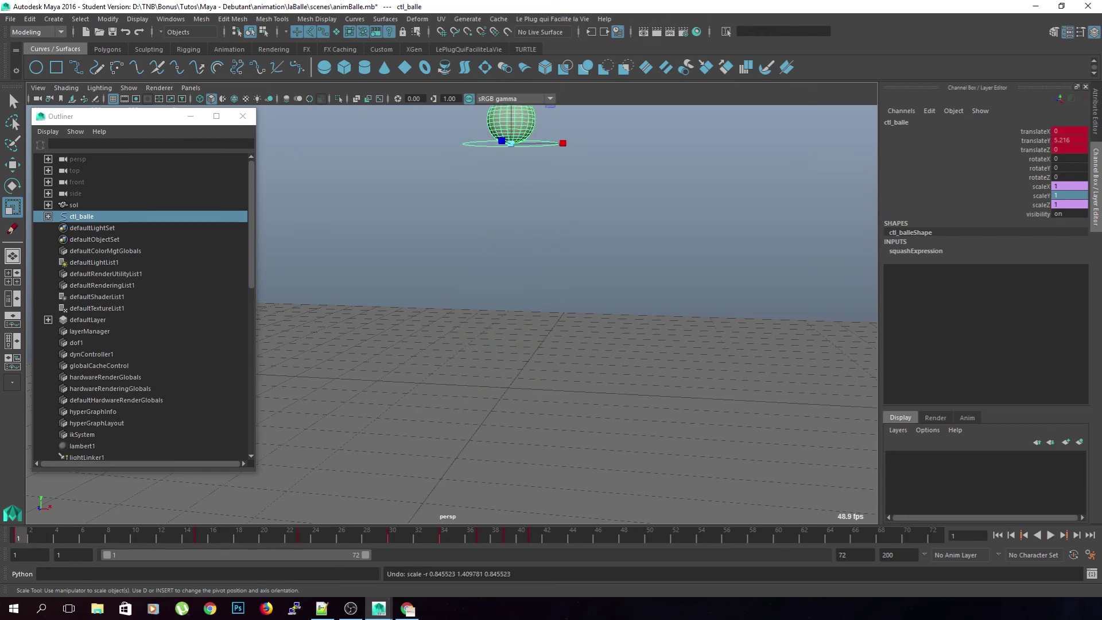
alt+middle_drag(567, 294, 565, 342)
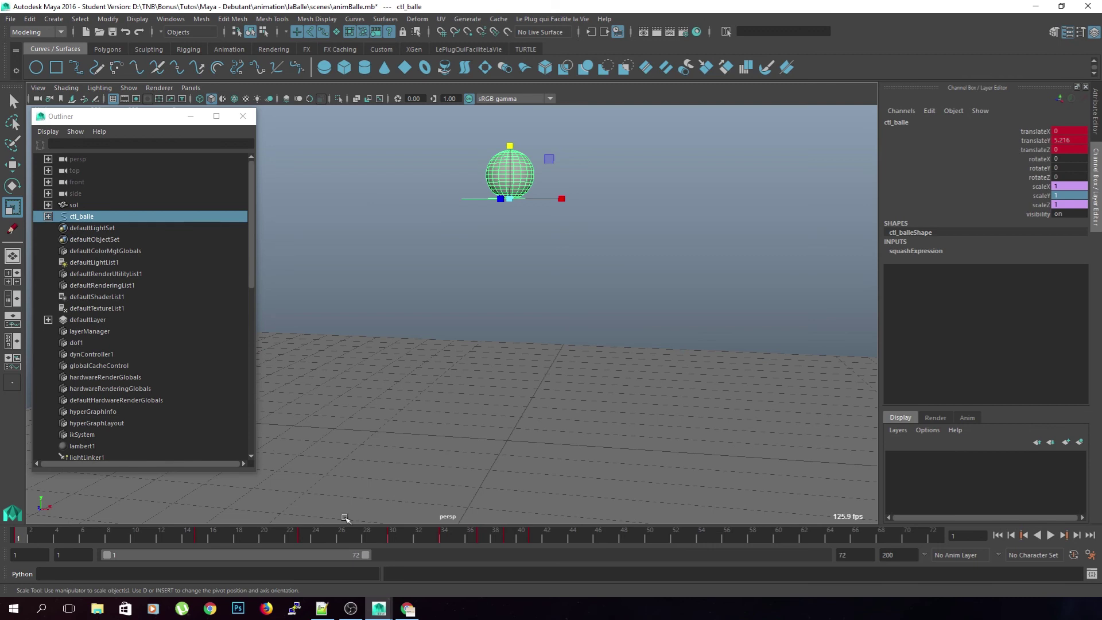
Step: Try keying all scale channels of ctl_balle with a vertical stretch at frame 13 and a squash at frame 15
drag(26, 537, 176, 537)
drag(508, 310, 509, 289)
key(shift+r)
drag(181, 534, 198, 537)
drag(509, 395, 508, 423)
key(shift+r)
Step: Try a vertical stretch of ctl_balle at frame 17, and undo the recent scale changes
drag(195, 537, 226, 537)
drag(515, 316, 524, 249)
key(ctrl+z)
key(ctrl+z)
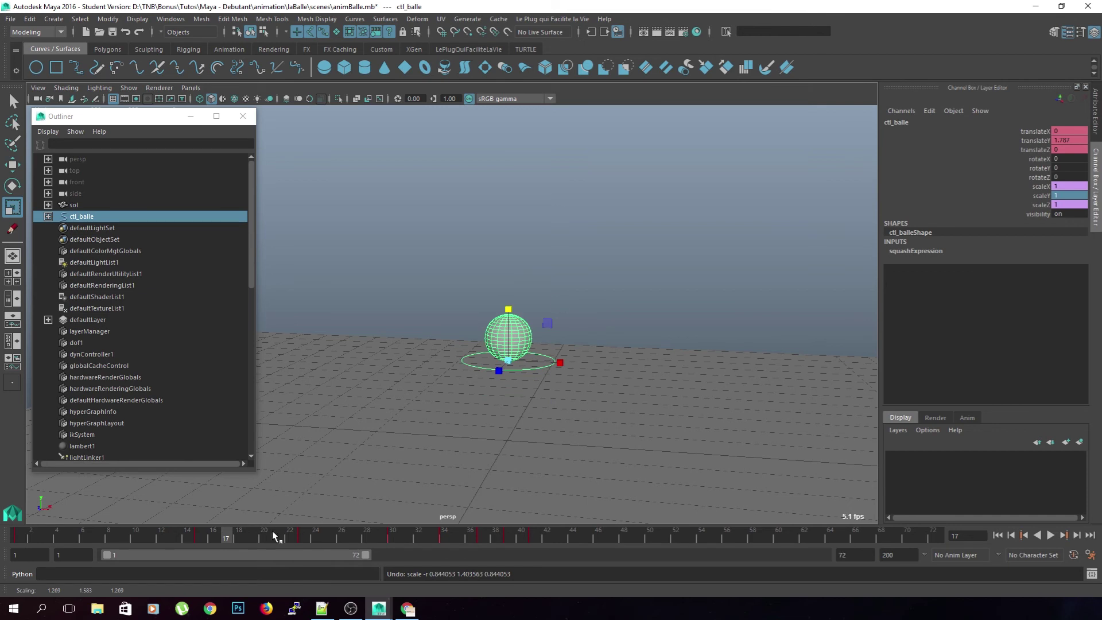
Step: Return to frame 1 and lock and hide the scaleX and scaleZ channels of ctl_balle
mouse_move(220, 542)
mouse_down()
mouse_move(165, 545)
mouse_move(284, 559)
mouse_move(12, 557)
mouse_move(163, 548)
mouse_move(15, 556)
mouse_up()
click(716, 275)
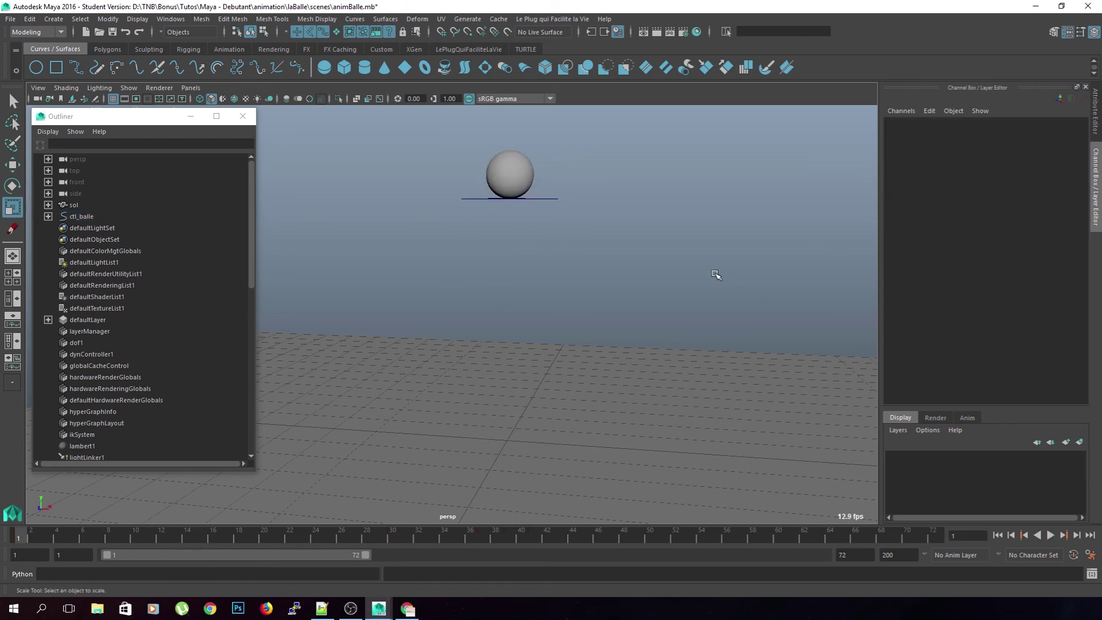
click(558, 201)
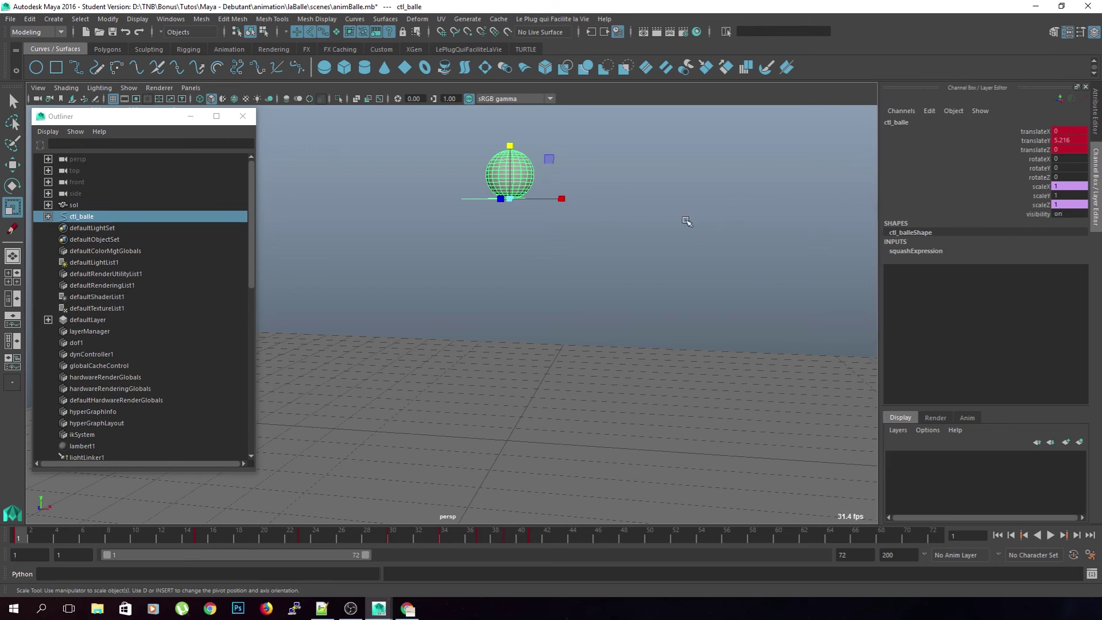
click(1041, 187)
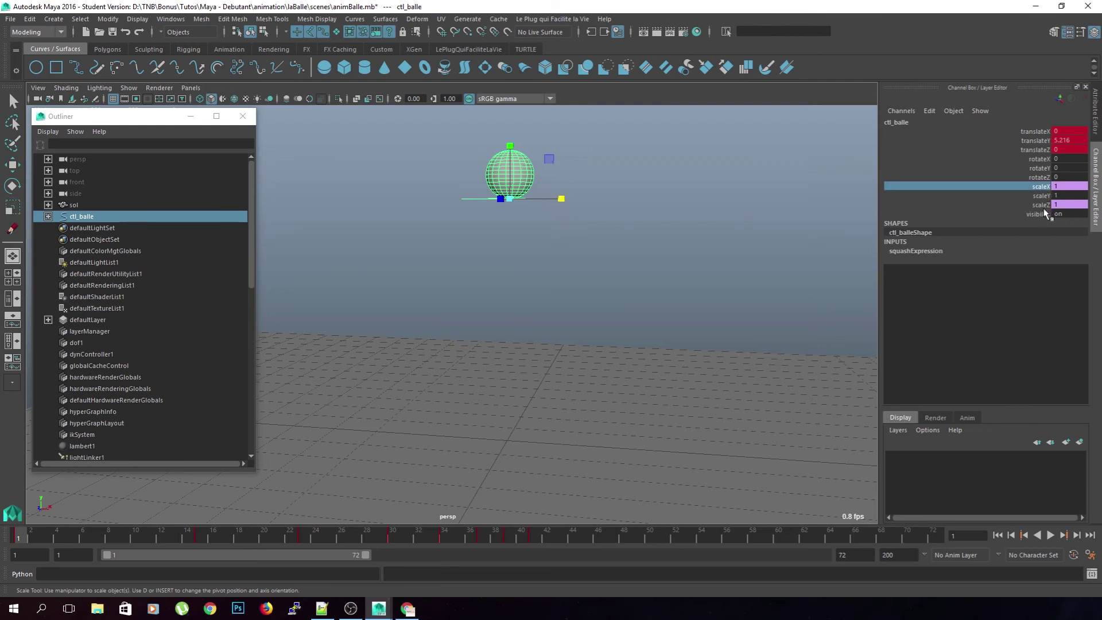
ctrl+click(1041, 205)
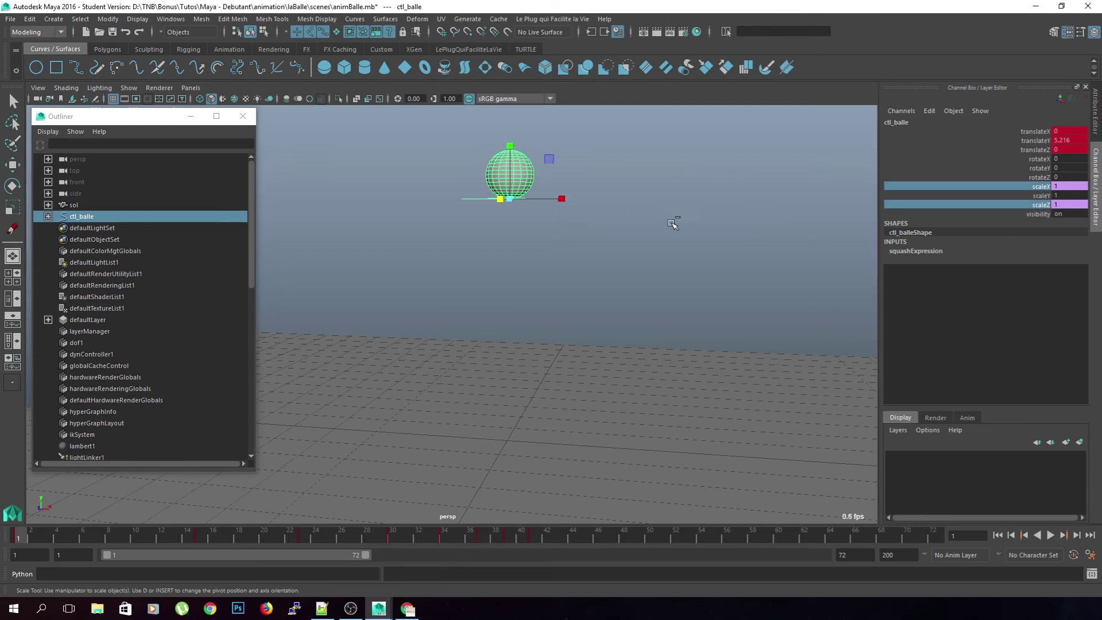
right_click(1047, 208)
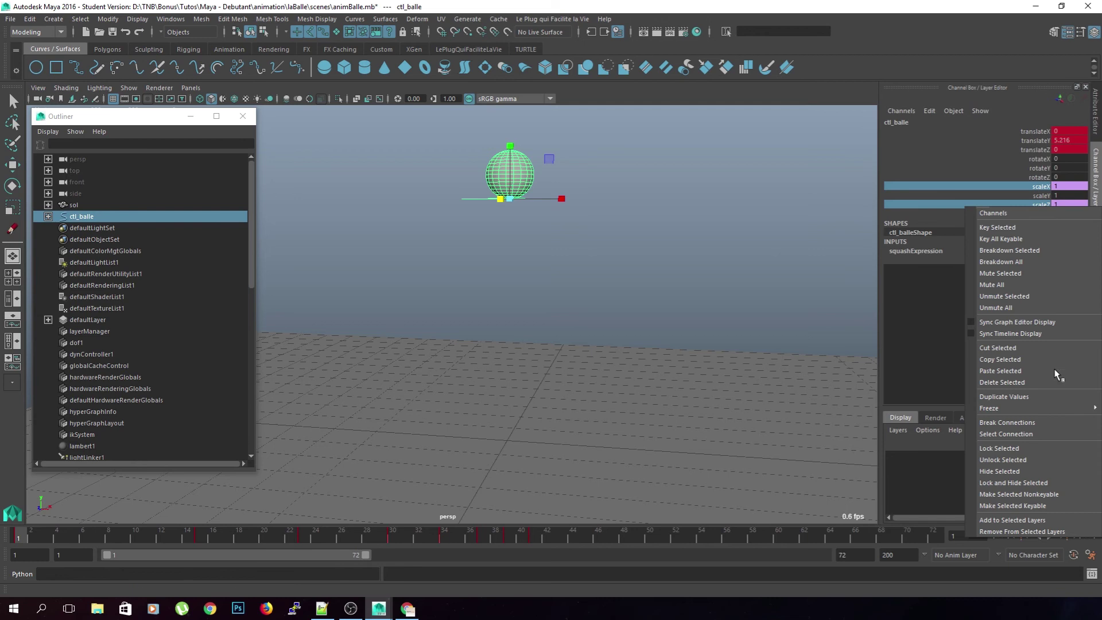
click(1042, 487)
Step: Test the vertical scaling of ctl_balle, undo it, and key scaleY at 1 on frame 1
drag(510, 146, 513, 186)
mouse_move(603, 177)
alt+mouse_down()
mouse_move(591, 215)
mouse_move(596, 187)
alt+mouse_up()
drag(514, 151, 524, 118)
key(ctrl+z)
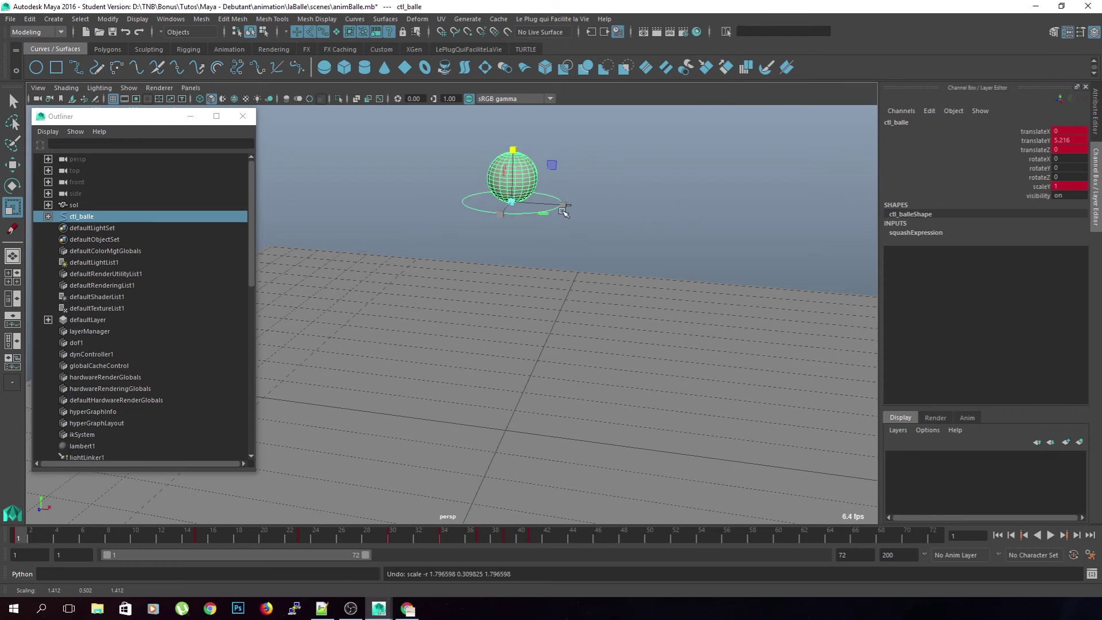
Step: Stretch ctl_balle vertically at frame 13 to a scaleY of about 1.5
alt+drag(448, 278, 448, 281)
drag(40, 535, 186, 537)
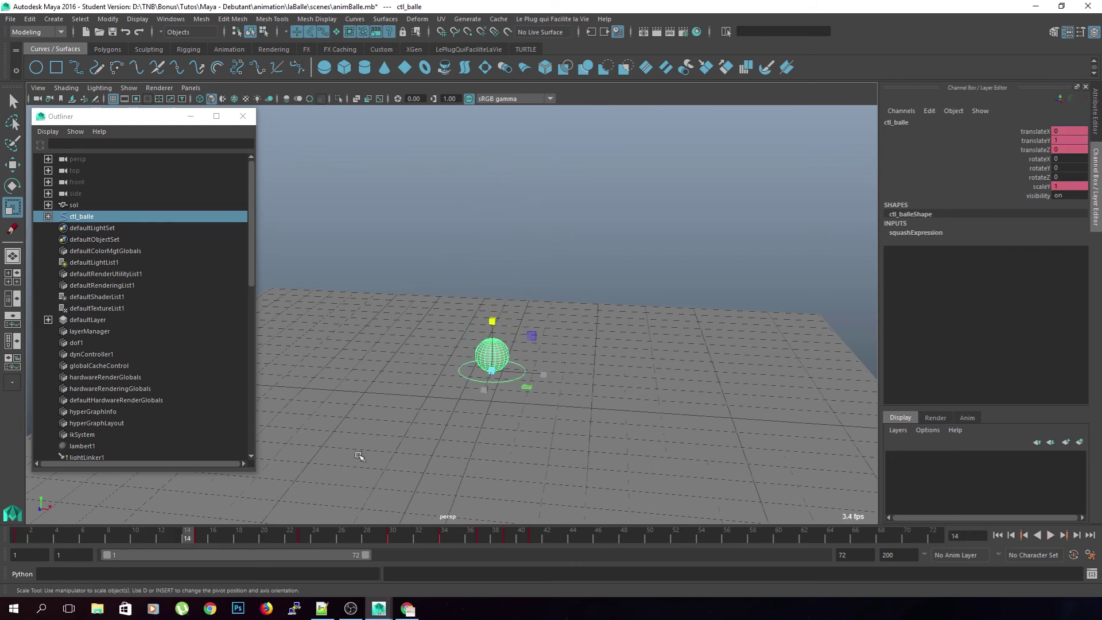
click(179, 536)
drag(492, 294, 494, 275)
scroll(510, 317, up, 3)
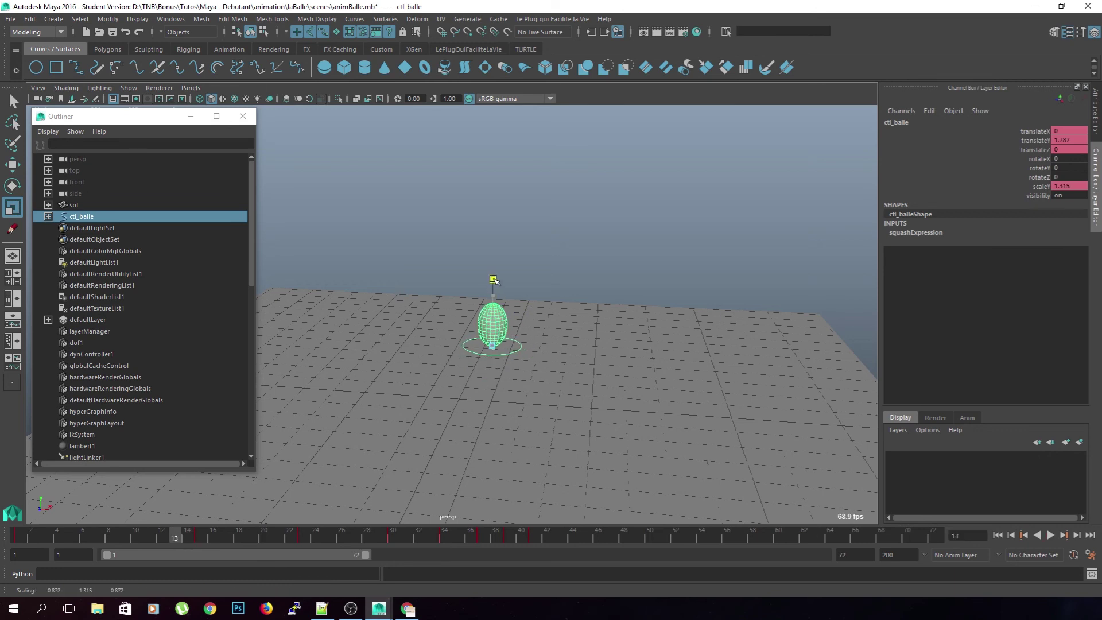
alt+middle_drag(510, 318, 527, 264)
drag(517, 261, 626, 274)
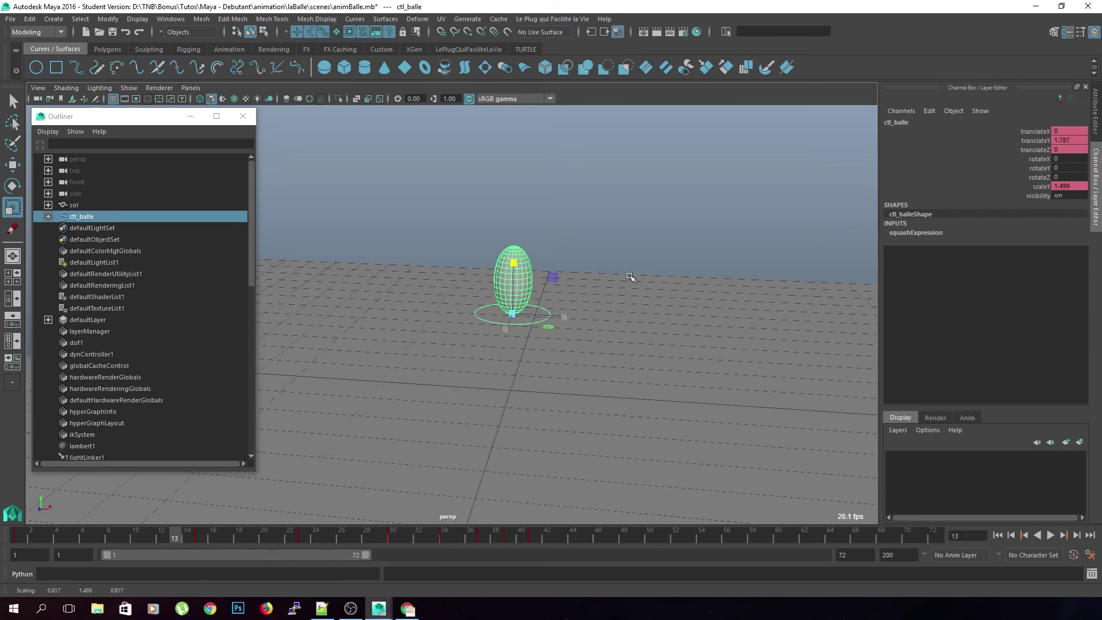
Step: Squash ctl_balle vertically at frame 15, where it hits the ground
drag(185, 534, 210, 538)
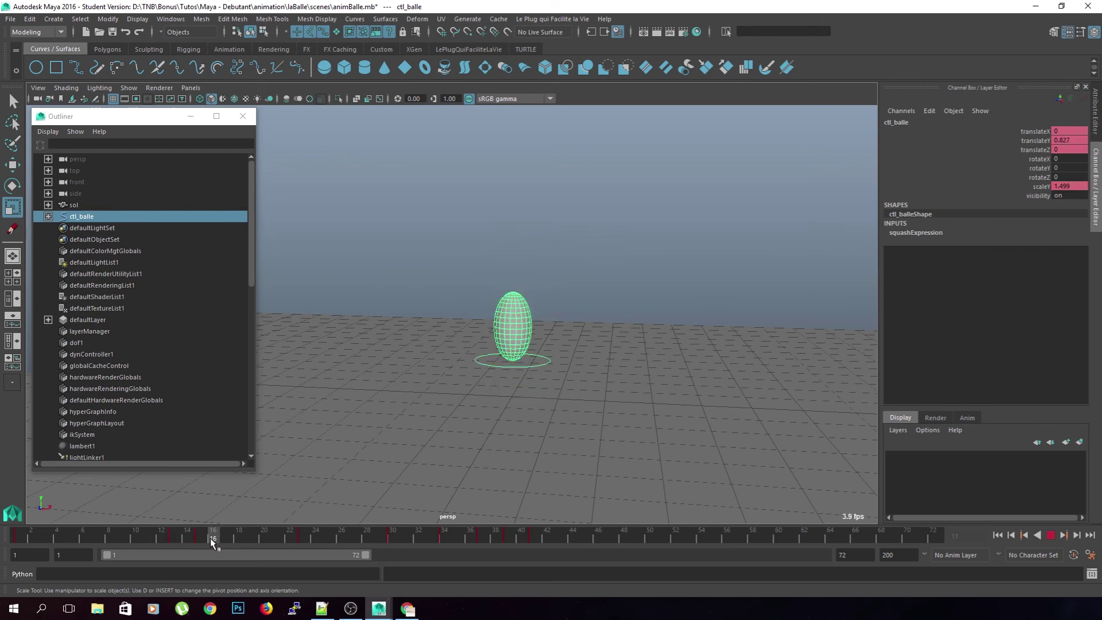
click(200, 539)
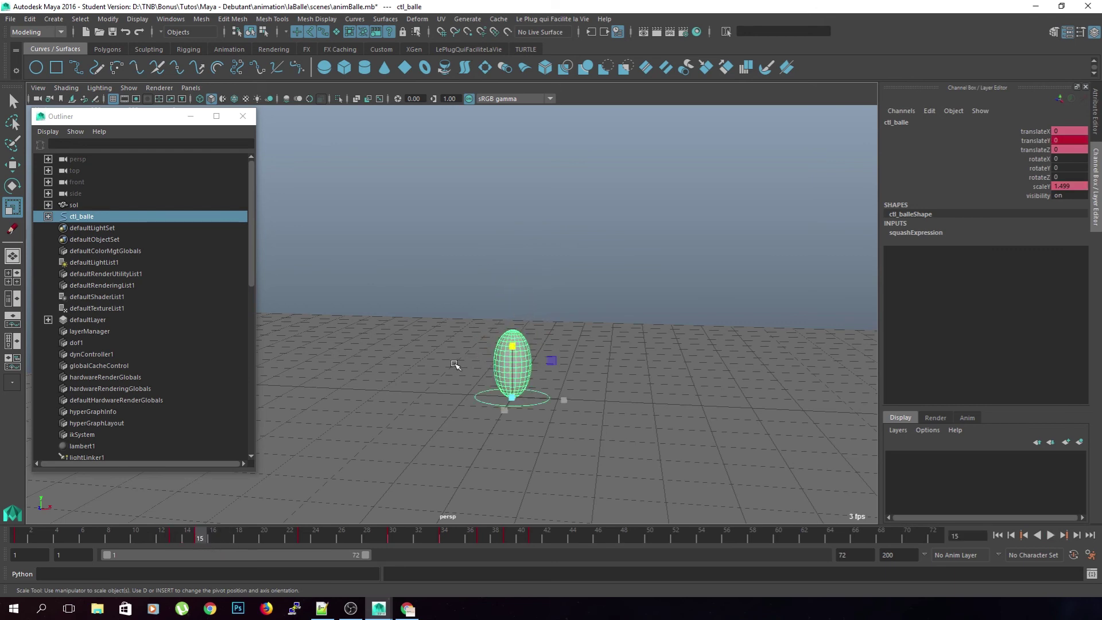
drag(515, 346, 518, 381)
Step: Stretch ctl_balle at frame 17, setting its scaleY to exactly 1.5
drag(200, 540, 226, 540)
drag(511, 299, 538, 151)
mouse_move(228, 537)
mouse_down()
mouse_move(173, 538)
mouse_move(225, 538)
mouse_up()
double_click(1069, 186)
text(1.5)
key(Return)
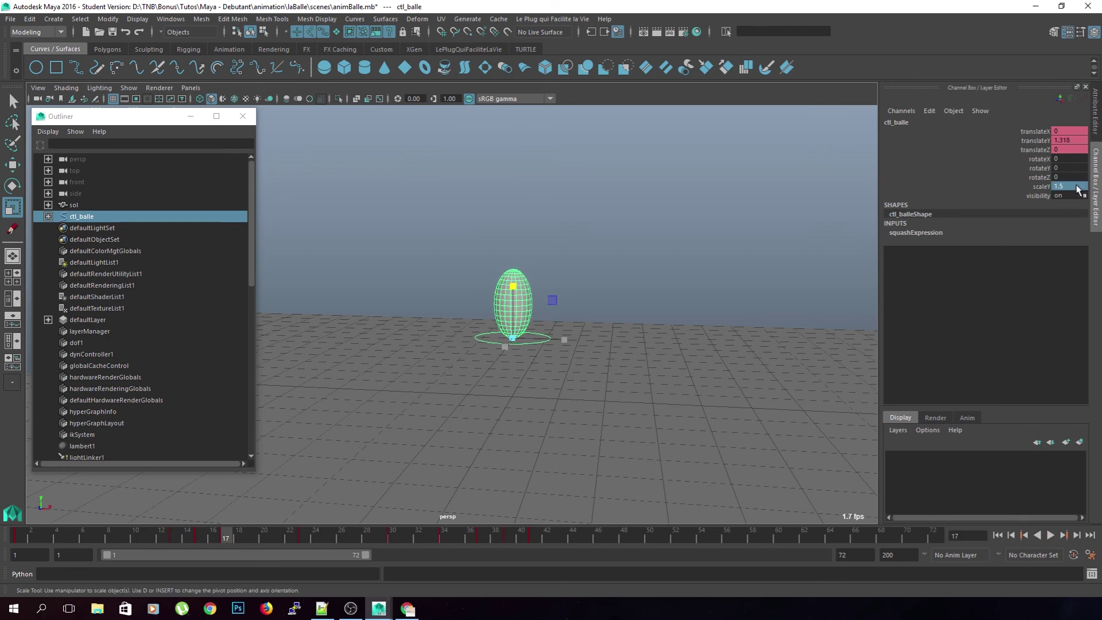
Step: Set ctl_balle's scaleY to 1 at frame 23, the peak of the second bounce
drag(228, 539, 303, 540)
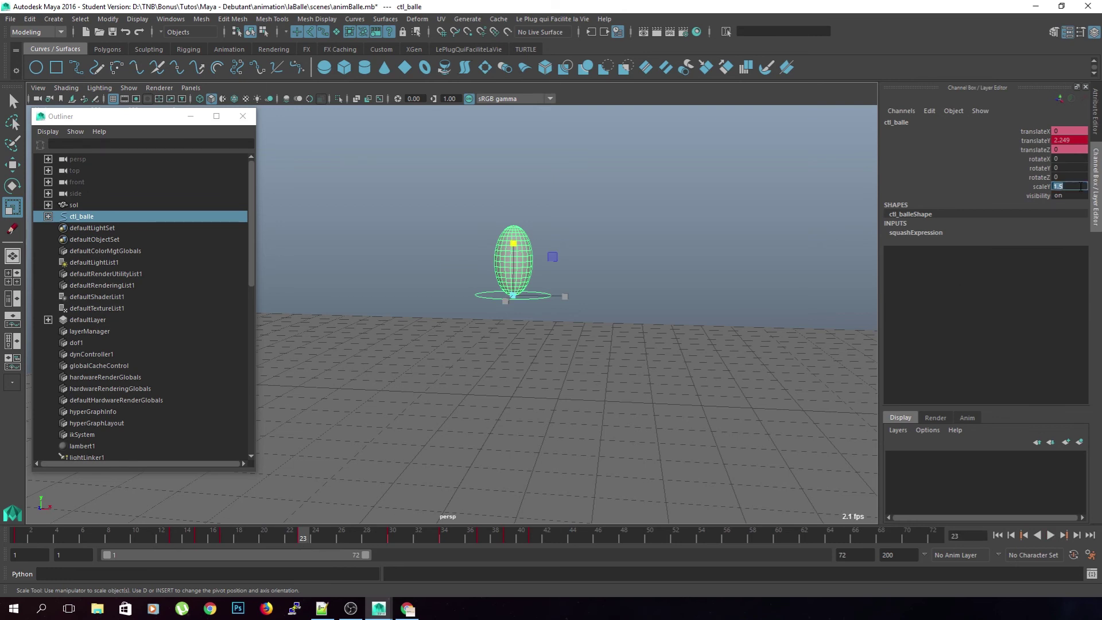
text(1)
key(Return)
drag(332, 536, 368, 537)
drag(513, 280, 511, 304)
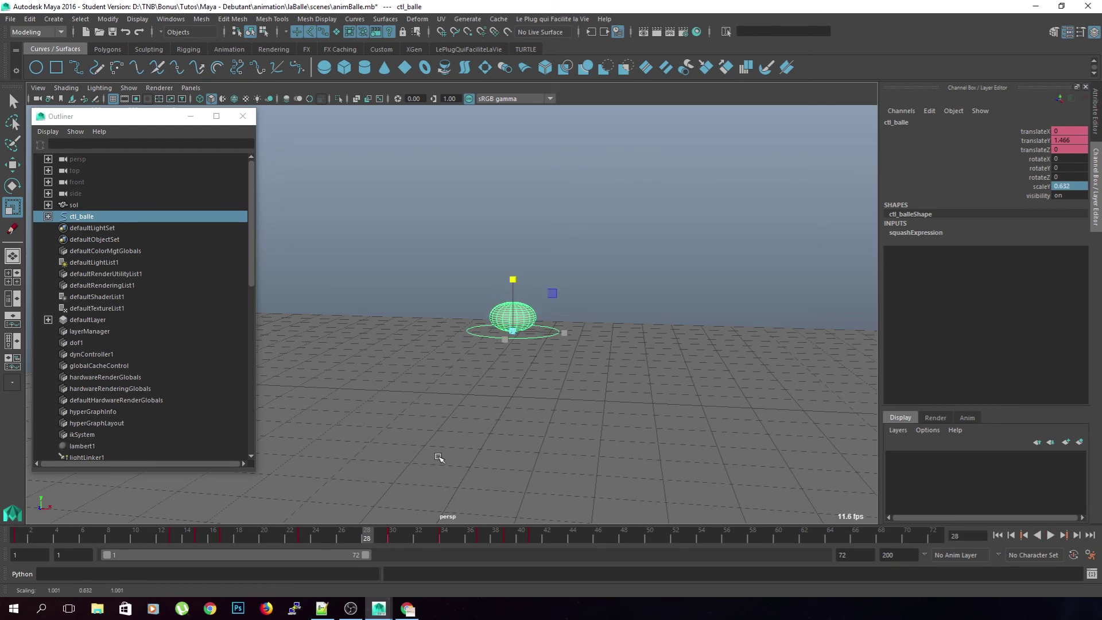
drag(368, 537, 418, 534)
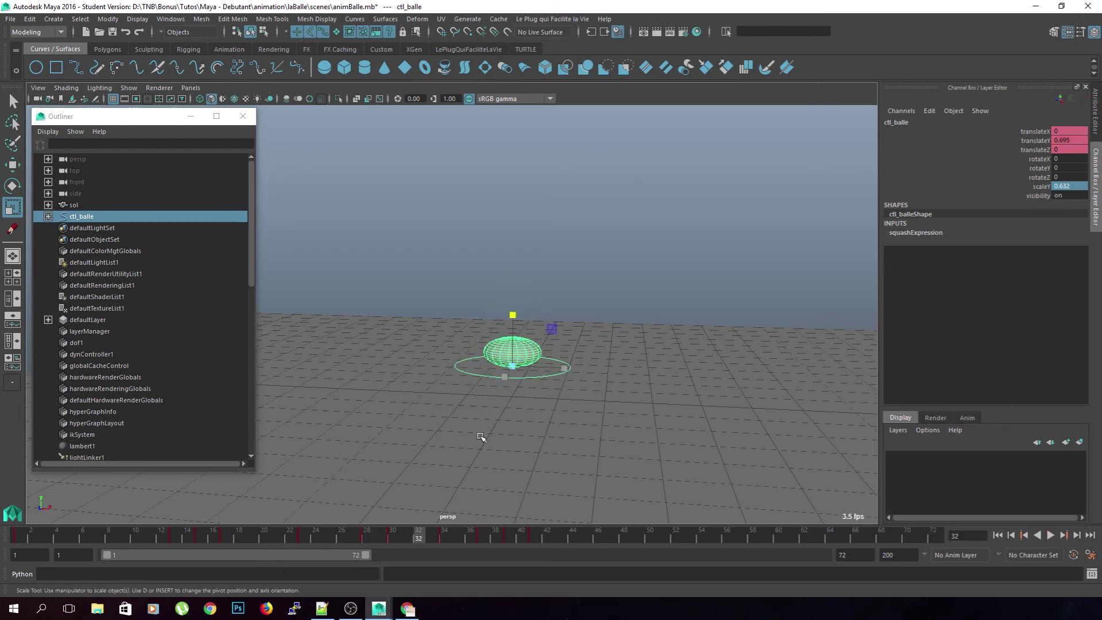
drag(514, 311, 513, 299)
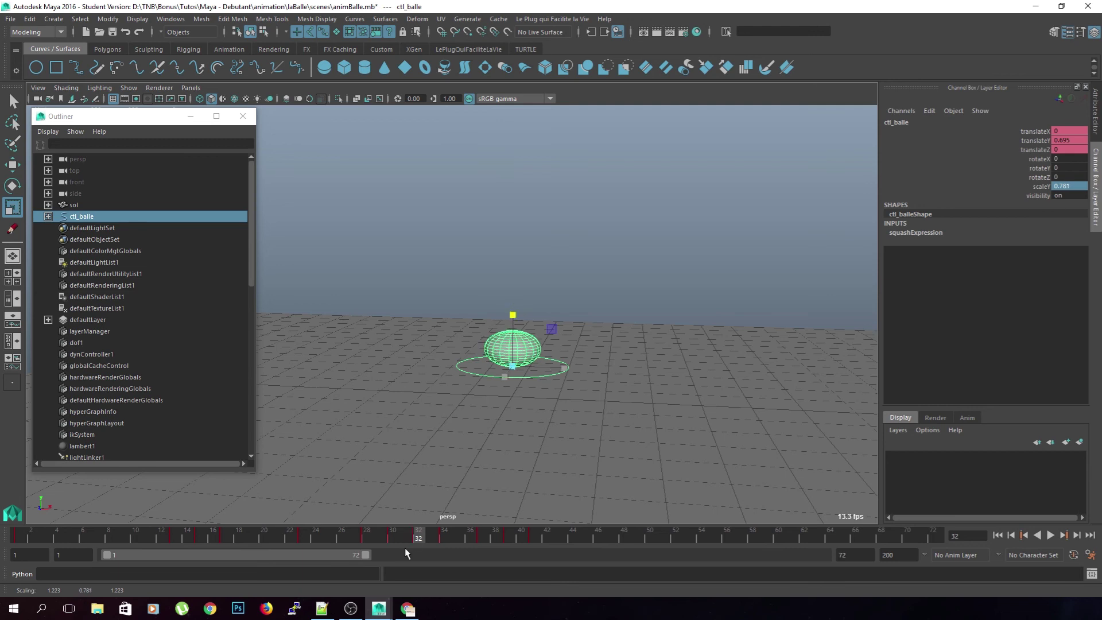
Step: Stretch ctl_balle vertically to a scaleY of about 1.2 at frames 28 and 32, and squash it at the frame 30 impact
drag(419, 536, 363, 537)
drag(514, 281, 514, 214)
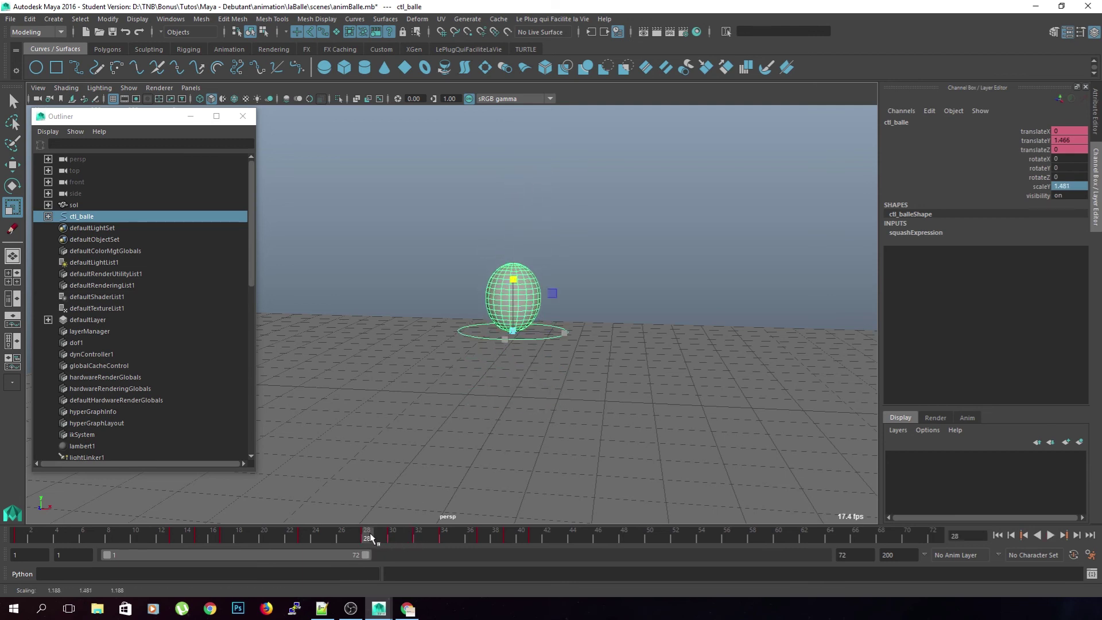
drag(370, 537, 418, 537)
drag(513, 302, 515, 286)
click(392, 537)
drag(512, 339, 515, 375)
Step: Set ctl_balle's scaleY to 1 at frame 34
drag(383, 542, 446, 571)
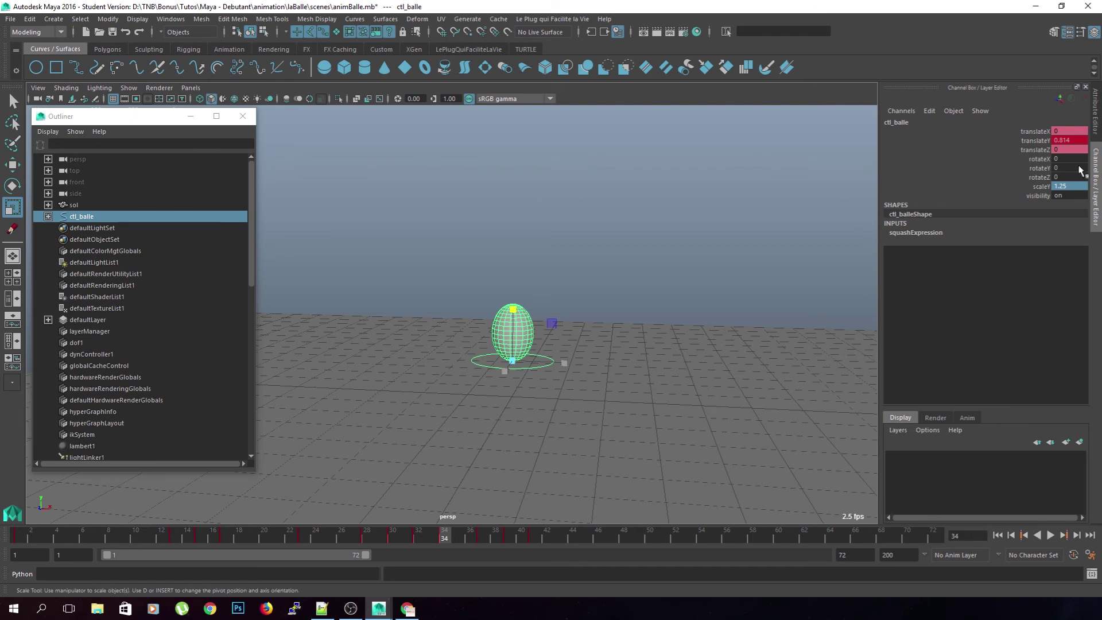
text(1)
key(Return)
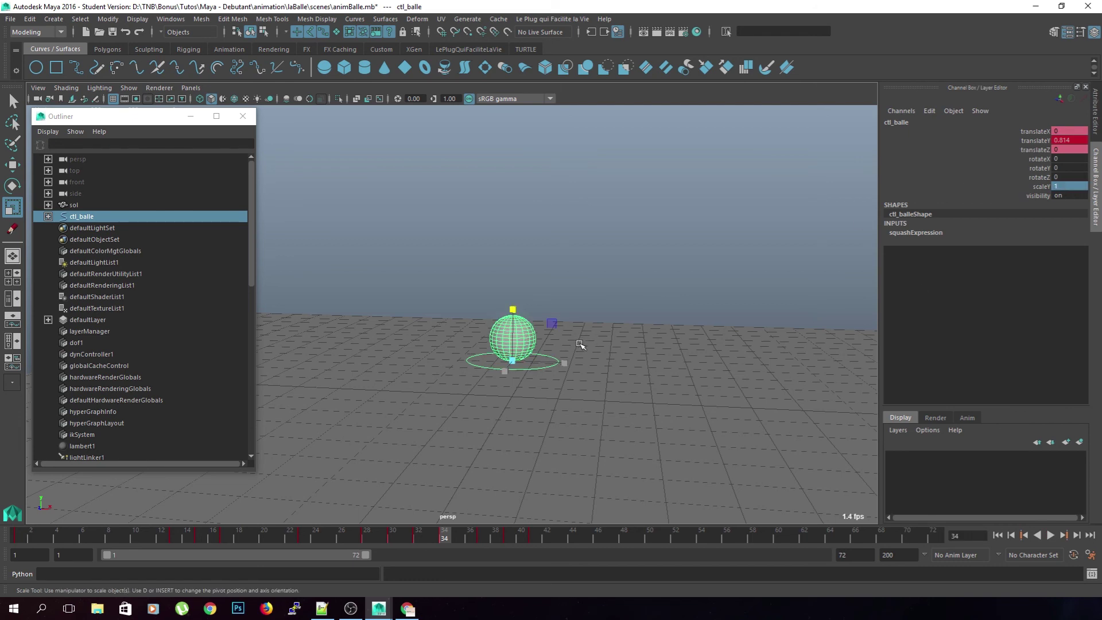
key(alt+v)
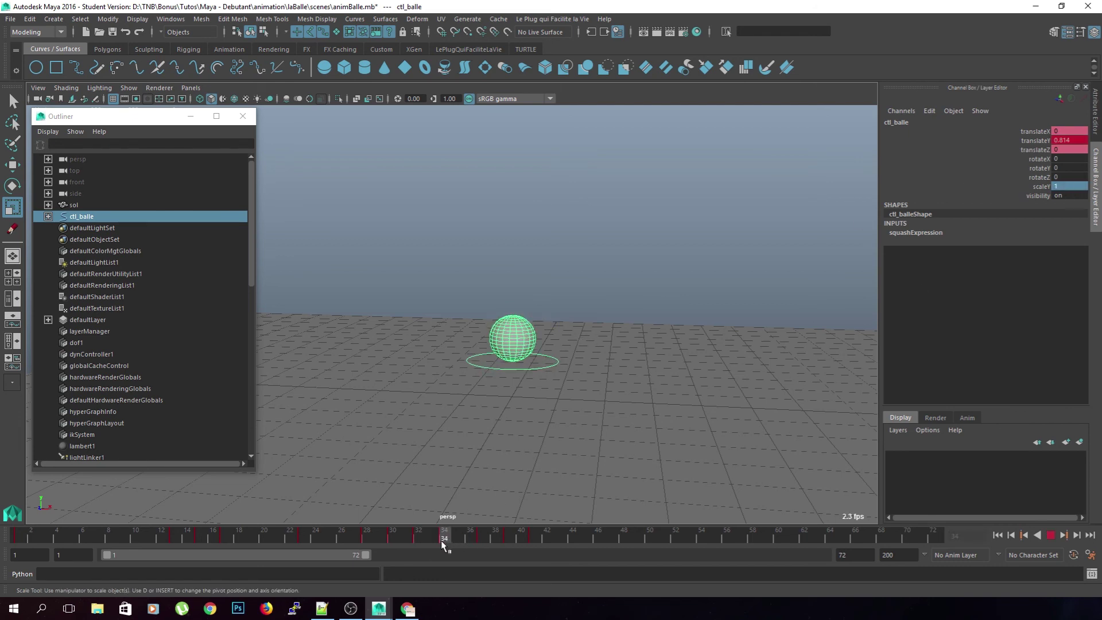
Step: Squash ctl_balle slightly at frames 37 and 41, with a scaleY of about 0.9 at frame 41
mouse_move(487, 543)
mouse_down()
mouse_move(501, 542)
mouse_move(470, 541)
mouse_move(535, 550)
mouse_move(473, 547)
mouse_move(485, 537)
mouse_up()
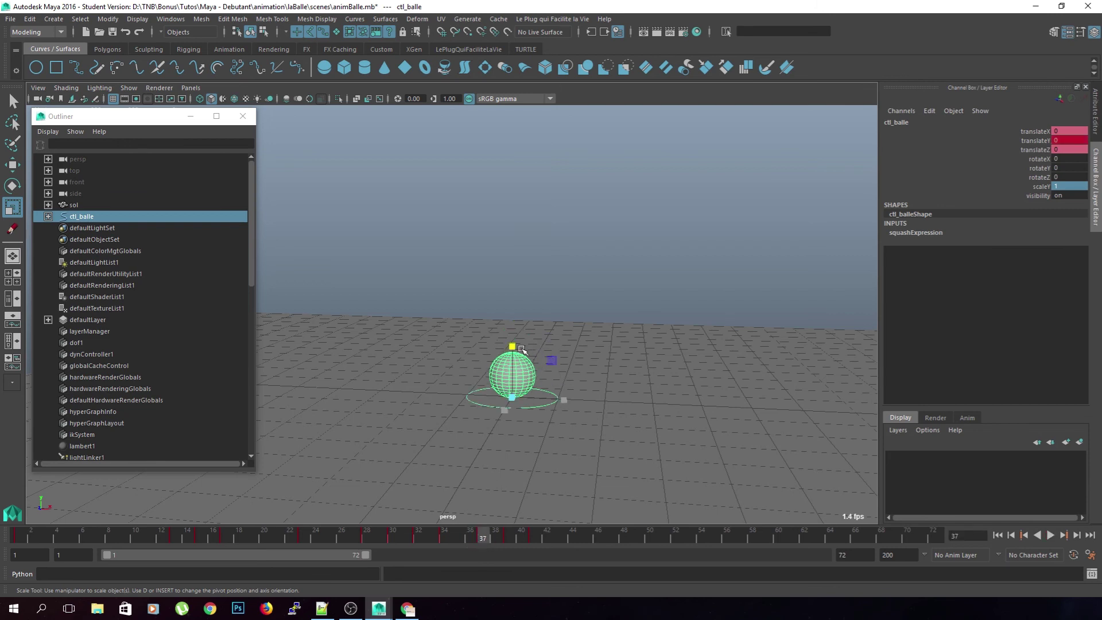
key(alt+v)
click(532, 542)
drag(516, 344, 513, 342)
Step: Set ctl_balle's scaleY to 1 at frames 43 and 39
drag(538, 541, 554, 540)
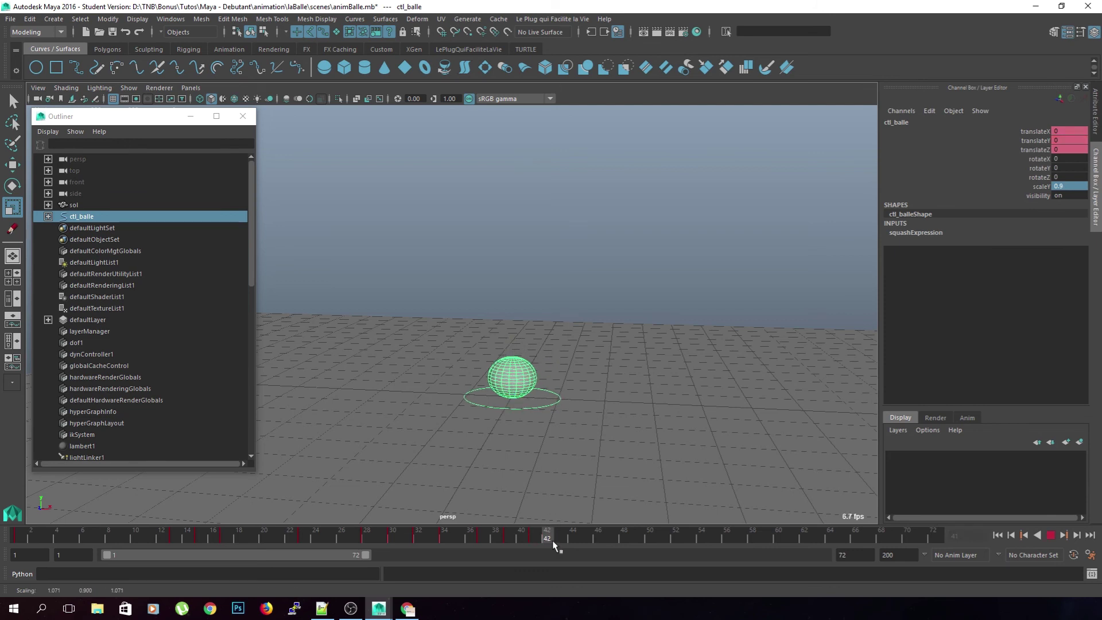
key(Return)
drag(566, 540, 512, 546)
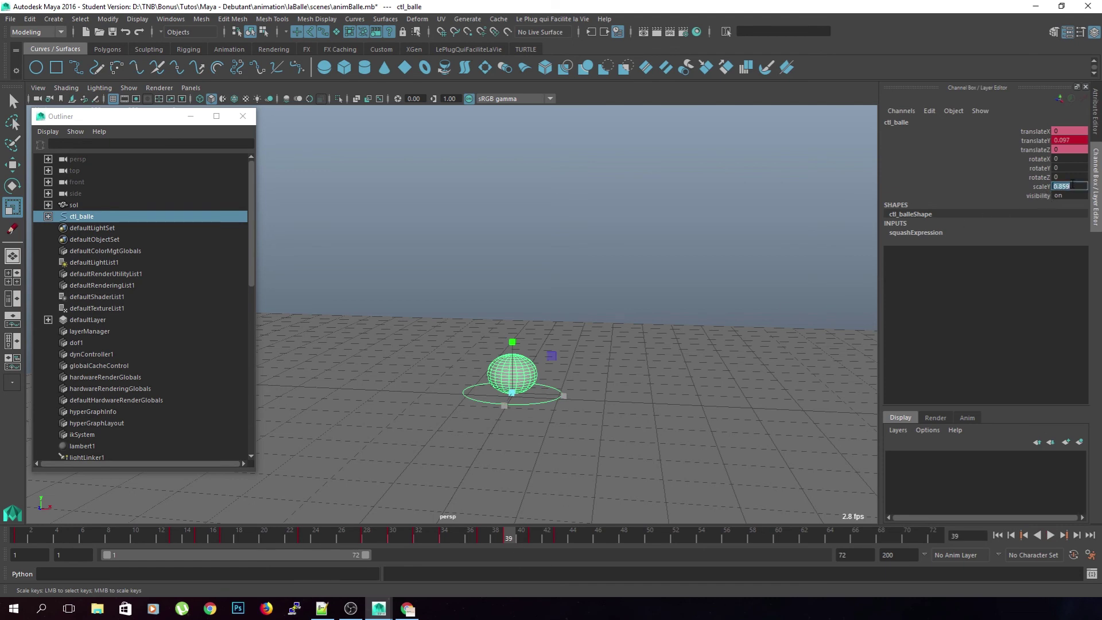
text(1)
key(Return)
Step: Hide NURBS curves in the viewport and play the animation from frame 1 to check the ball's squash and stretch
drag(473, 543, 18, 540)
click(701, 254)
alt+drag(701, 255, 660, 308)
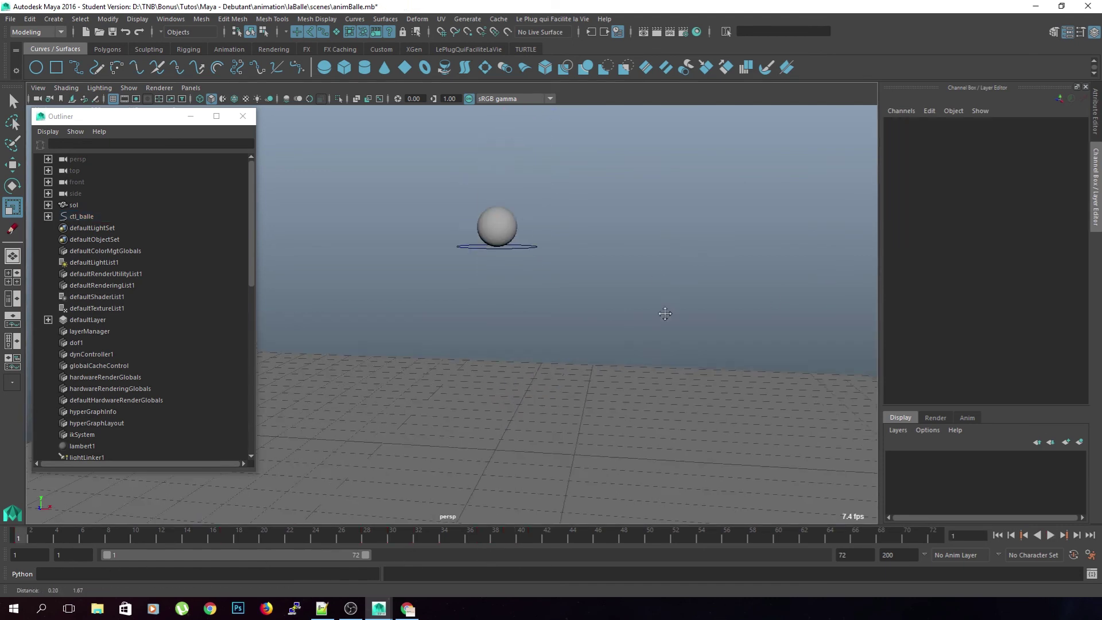
click(129, 87)
click(151, 148)
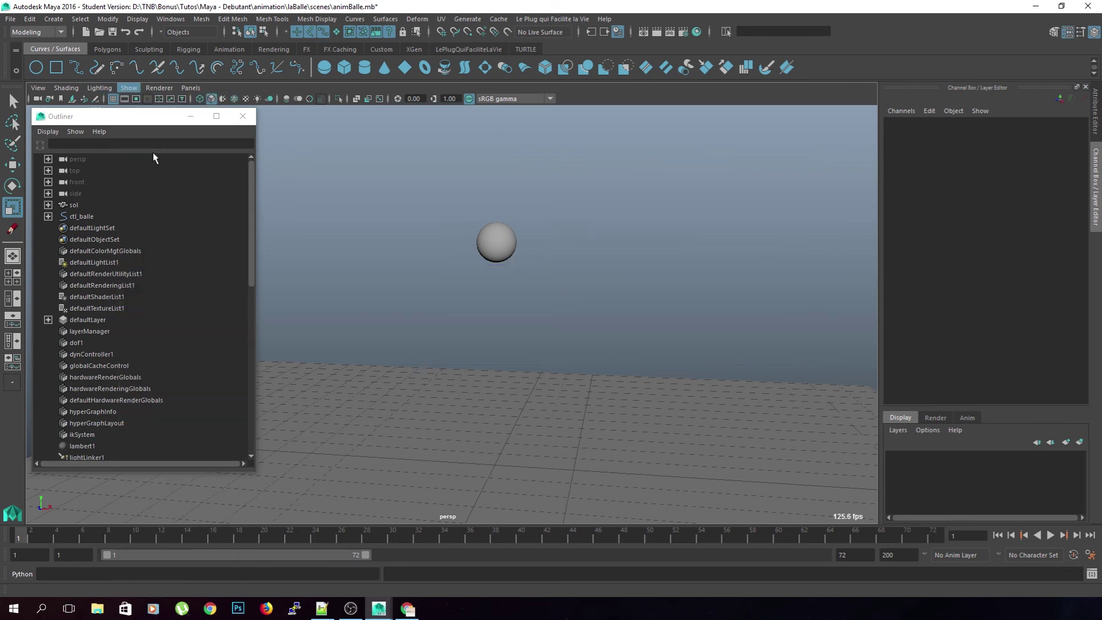
click(1051, 535)
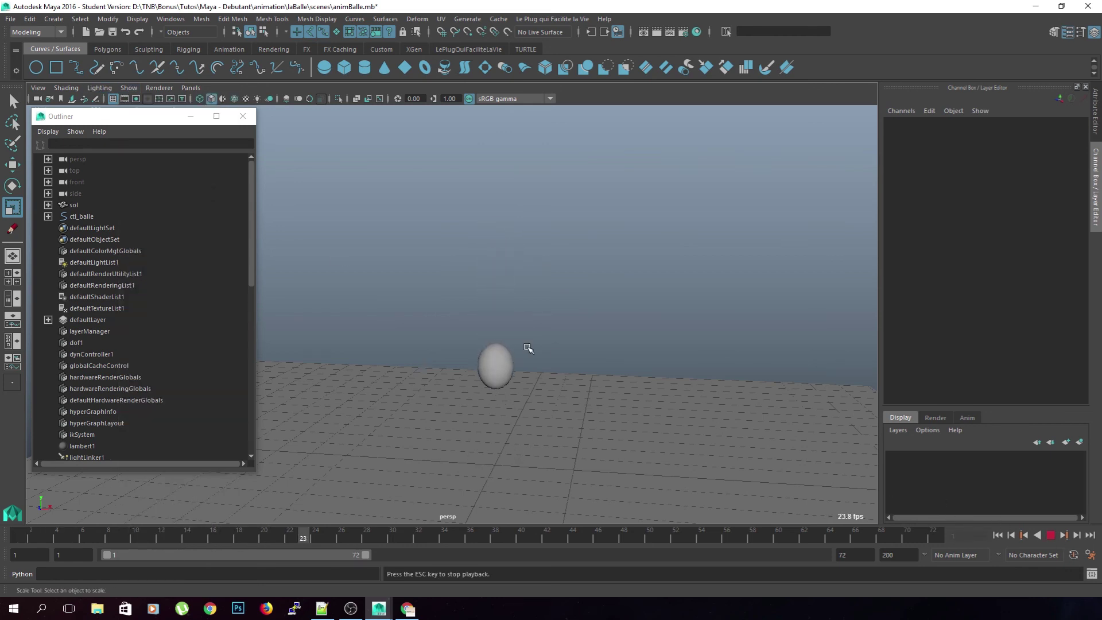
click(1050, 539)
drag(210, 543, 121, 538)
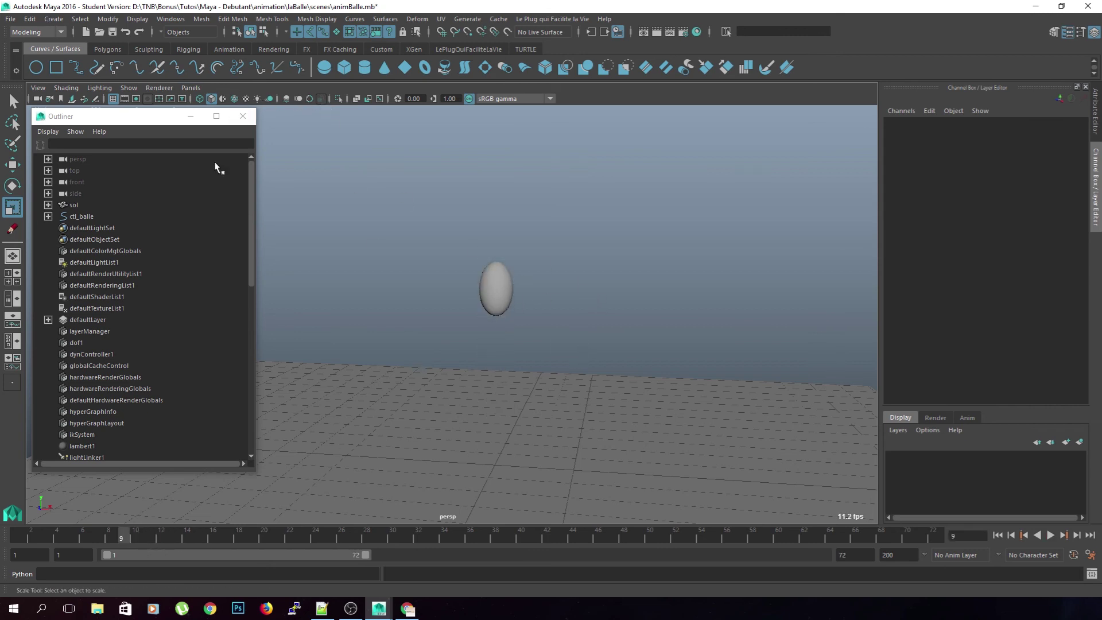
Step: Select ctl_balle and show NURBS curves in the viewport again
click(98, 216)
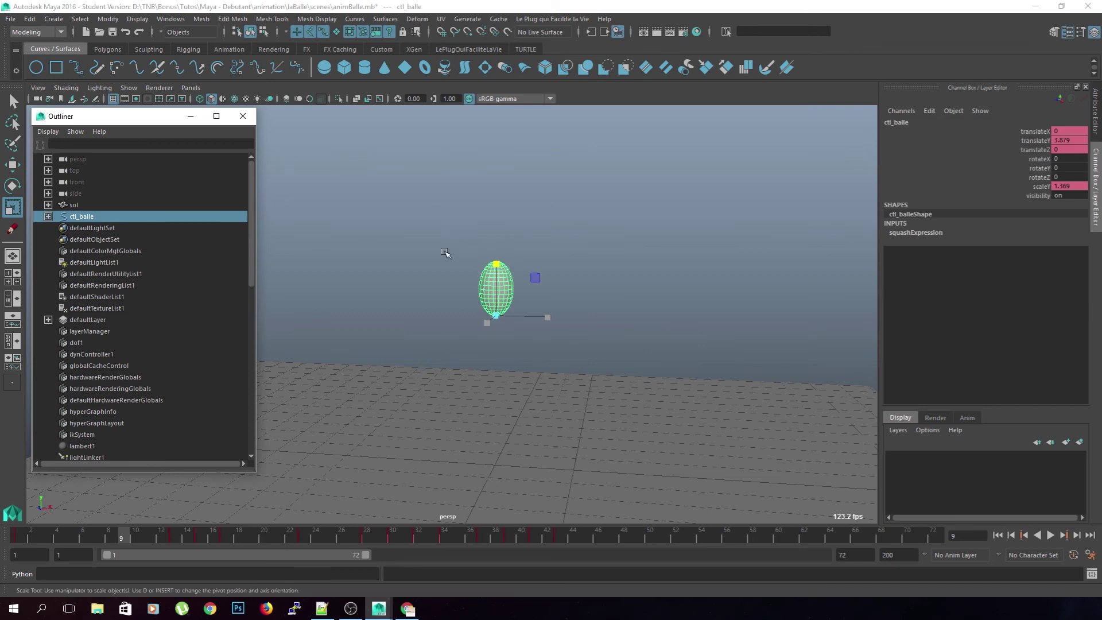
click(128, 88)
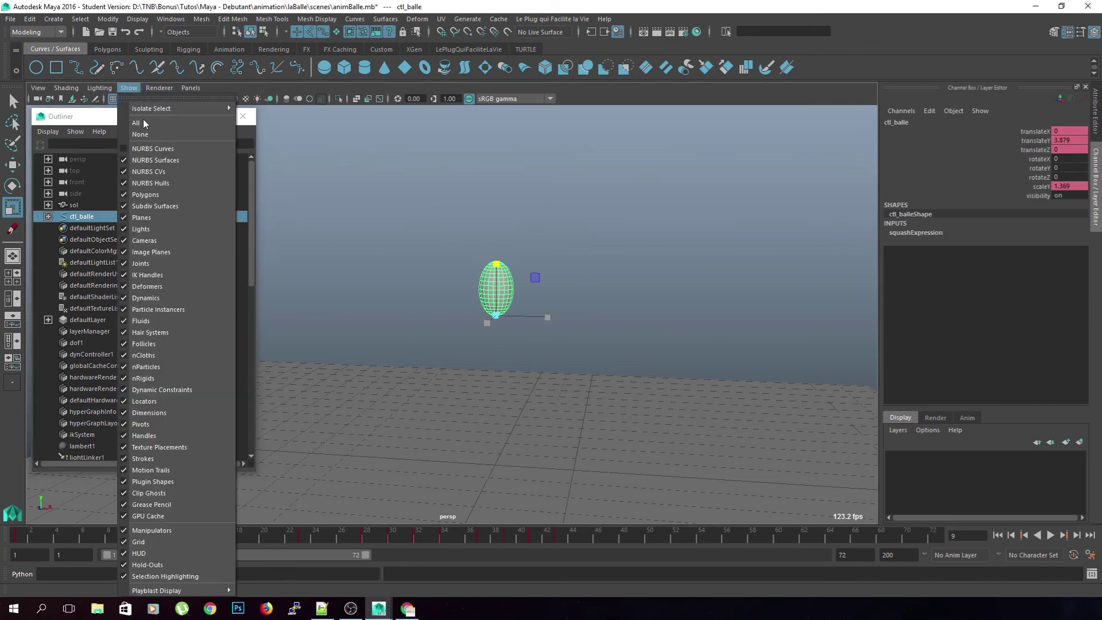
click(148, 150)
click(550, 327)
drag(521, 347, 523, 348)
click(591, 365)
click(534, 321)
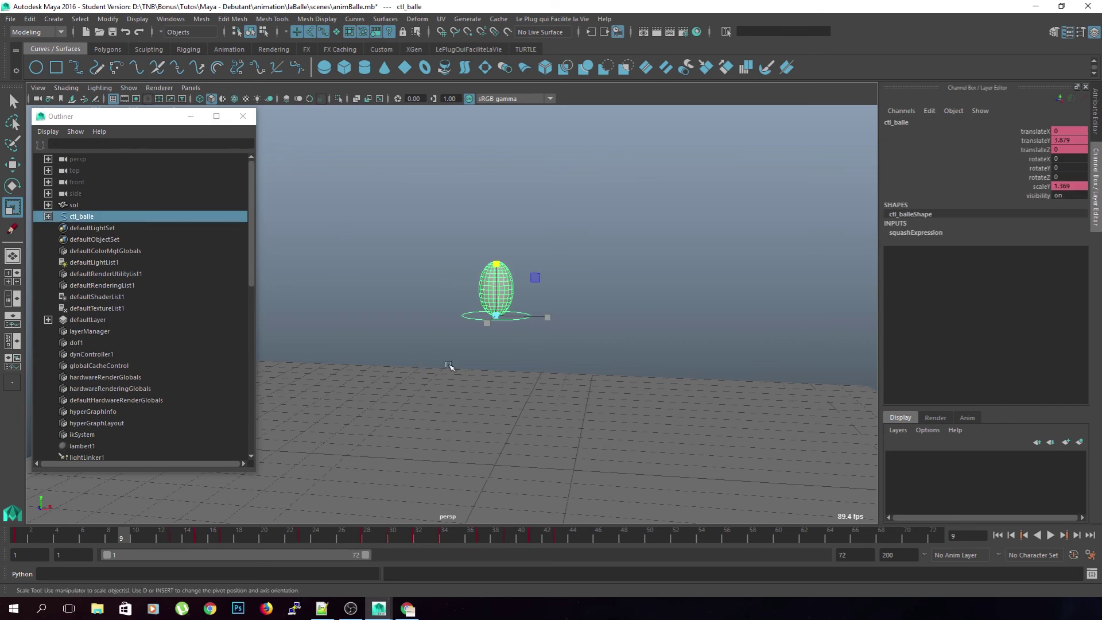
Step: Open the Graph Editor for ctl_balle, frame its curves and isolate the Scale Y curve
click(171, 19)
mouse_move(190, 48)
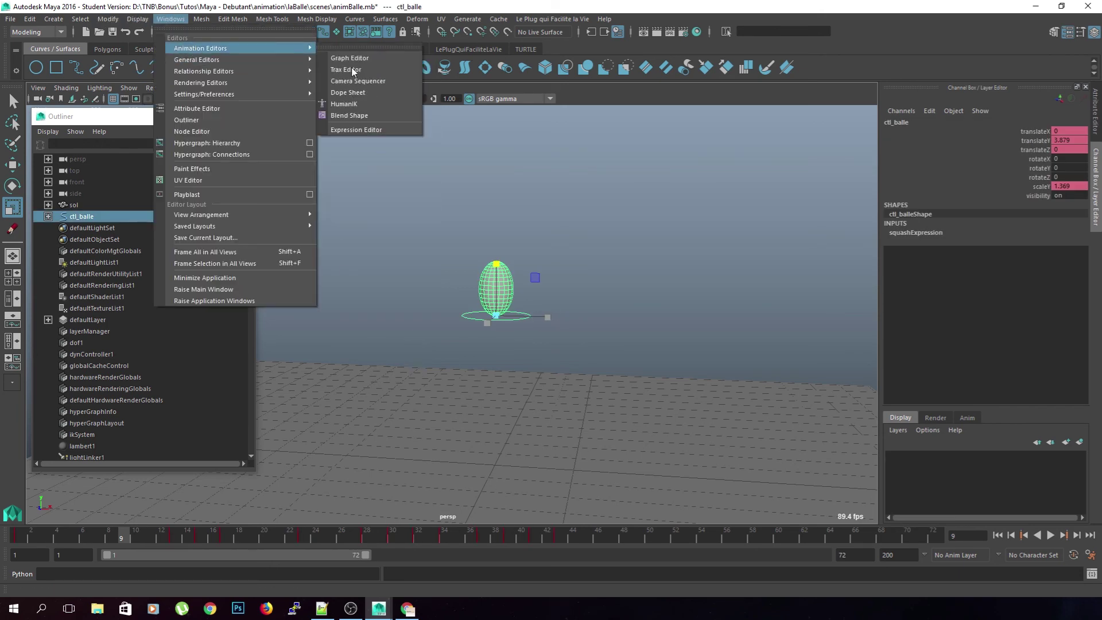
click(350, 69)
key(a)
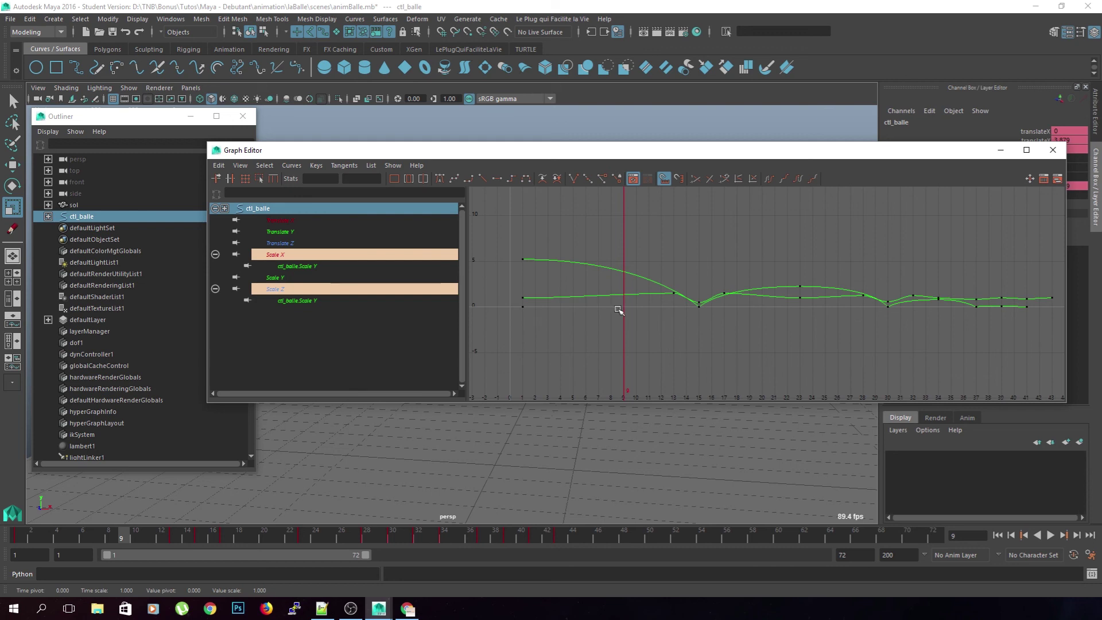
click(259, 280)
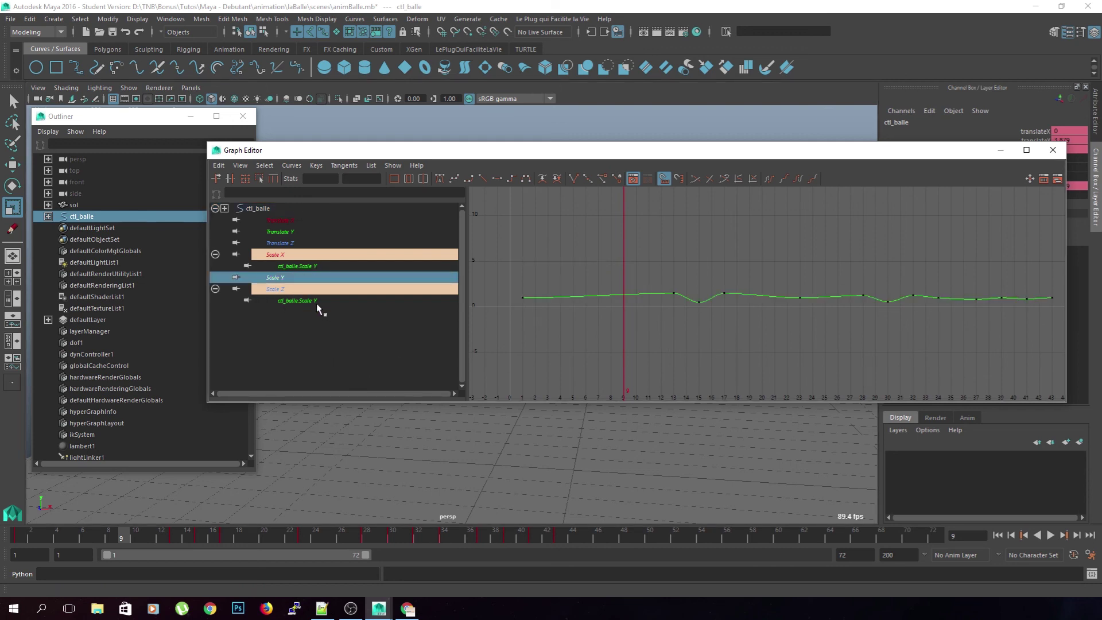
click(304, 300)
click(248, 266)
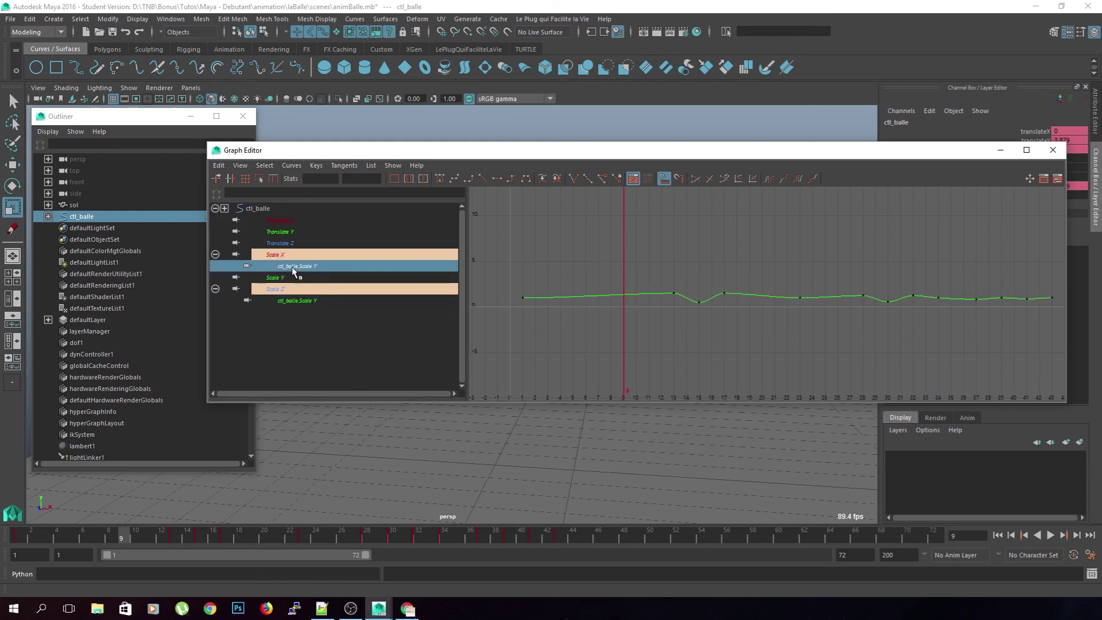
Step: Adjust the height of the Scale Y keys at frames 28 and 32, ending with frame 32 at about 1.22
alt+middle_drag(718, 347, 581, 322)
alt+middle_drag(686, 305, 598, 361)
alt+right_drag(598, 361, 740, 272)
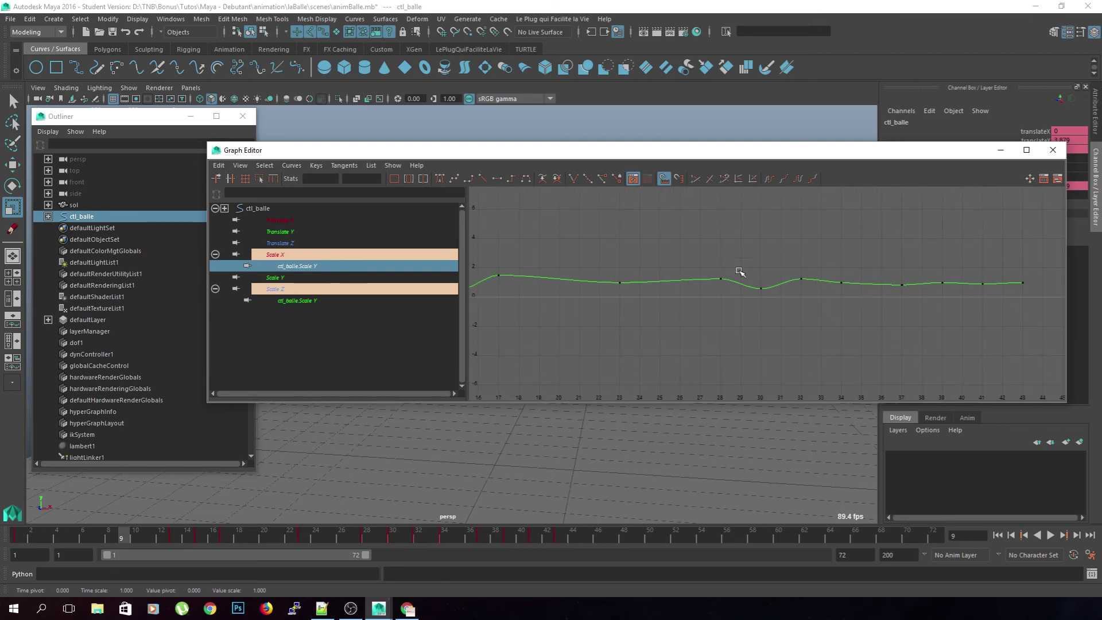
drag(708, 286, 709, 287)
key(a)
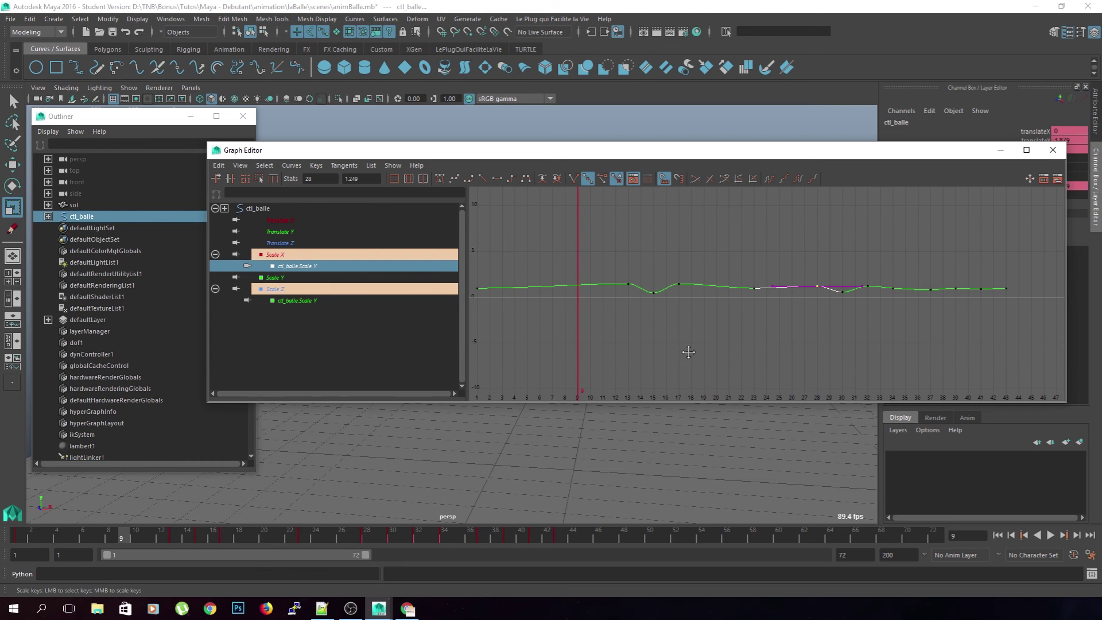
alt+middle_drag(917, 361, 743, 362)
scroll(743, 361, up, 3)
click(628, 269)
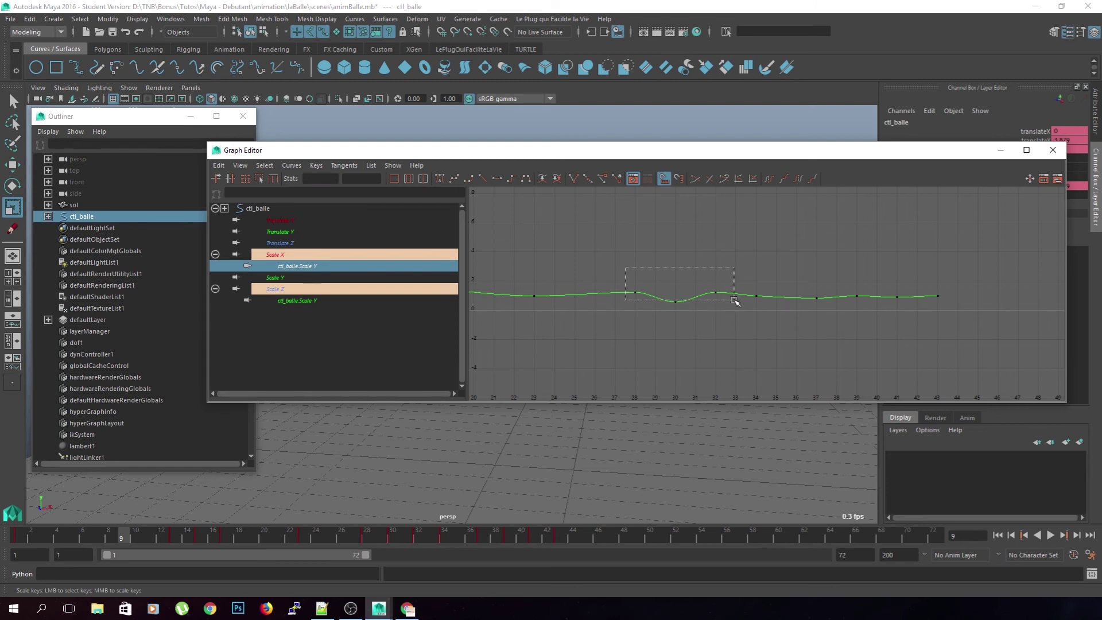
drag(735, 301, 736, 299)
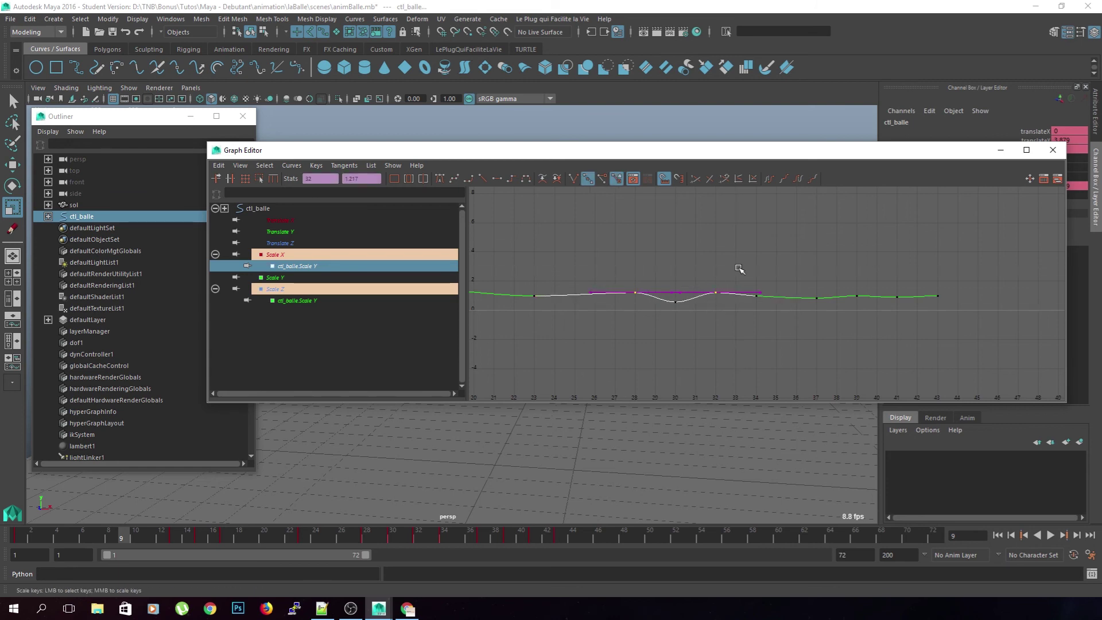
key(w)
middle_drag(711, 266, 705, 264)
scroll(691, 273, up, 3)
alt+middle_drag(626, 345, 649, 313)
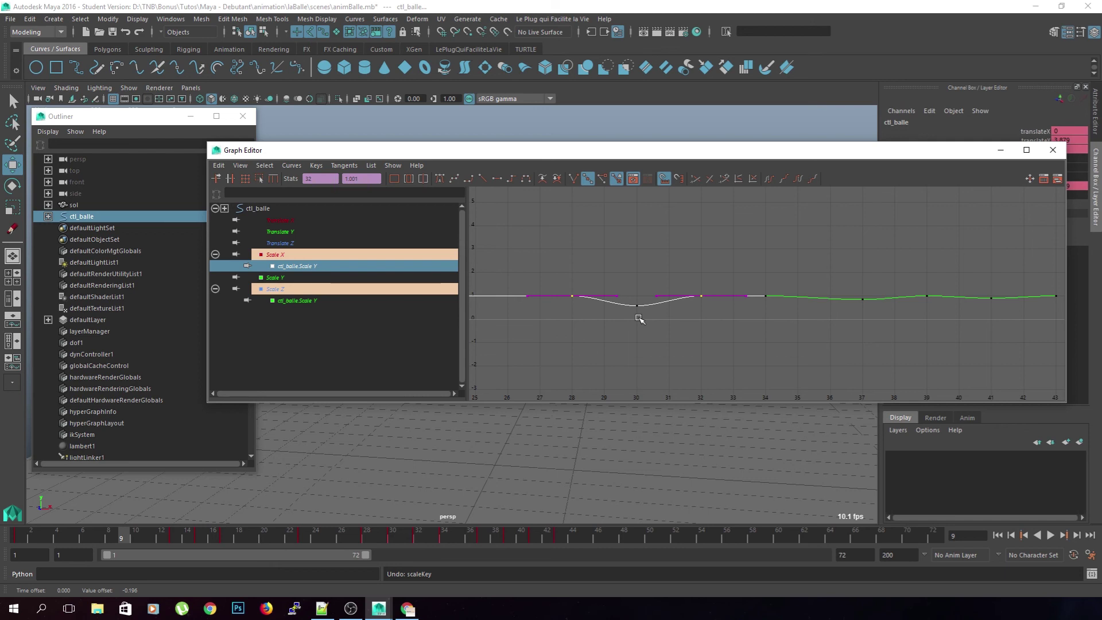
middle_drag(639, 280, 640, 275)
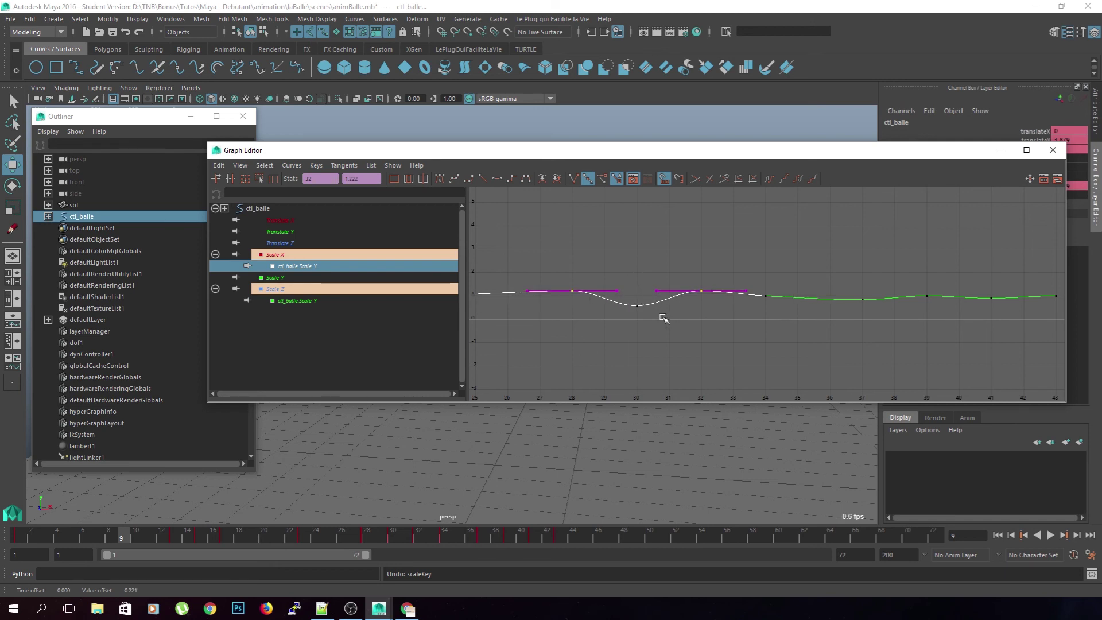
Step: Raise the Scale Y key at frame 30 to about 0.8 to soften the second squash
drag(632, 305, 661, 320)
middle_drag(654, 342, 593, 326)
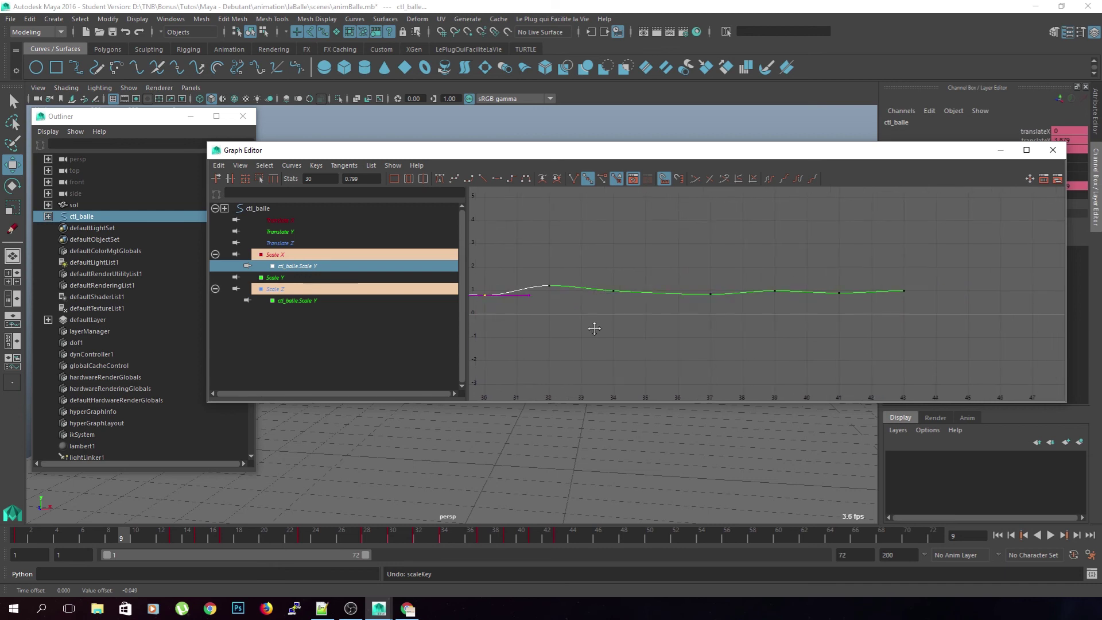
click(770, 352)
Step: Move the Graph Editor aside, deselect ctl_balle and play the animation from frame 1 to review the bounces
drag(711, 149, 0, 114)
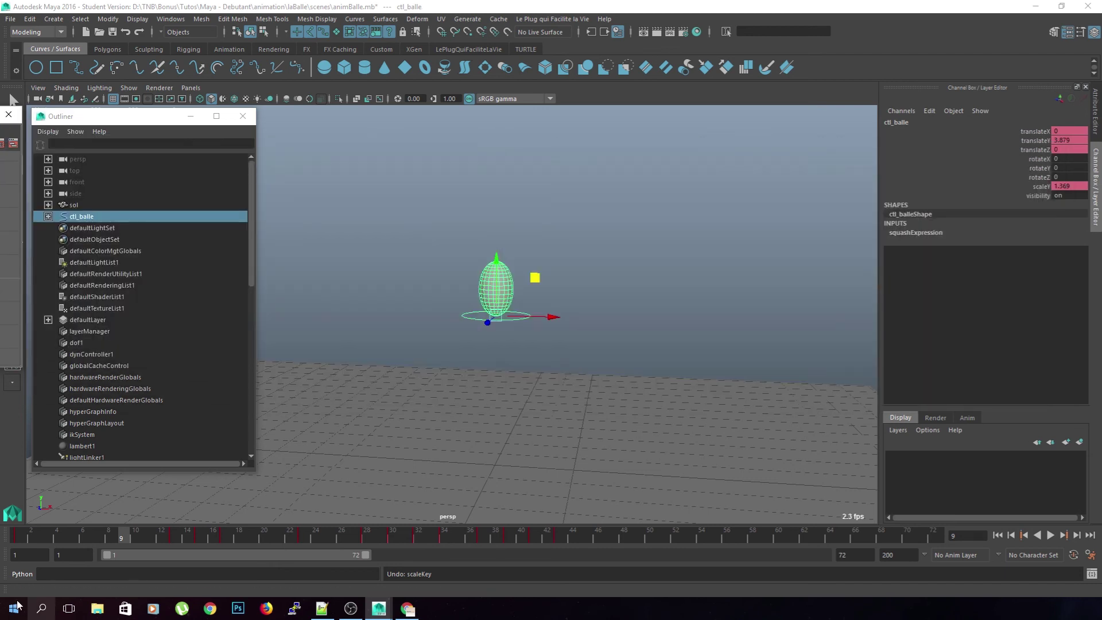
click(18, 536)
click(645, 420)
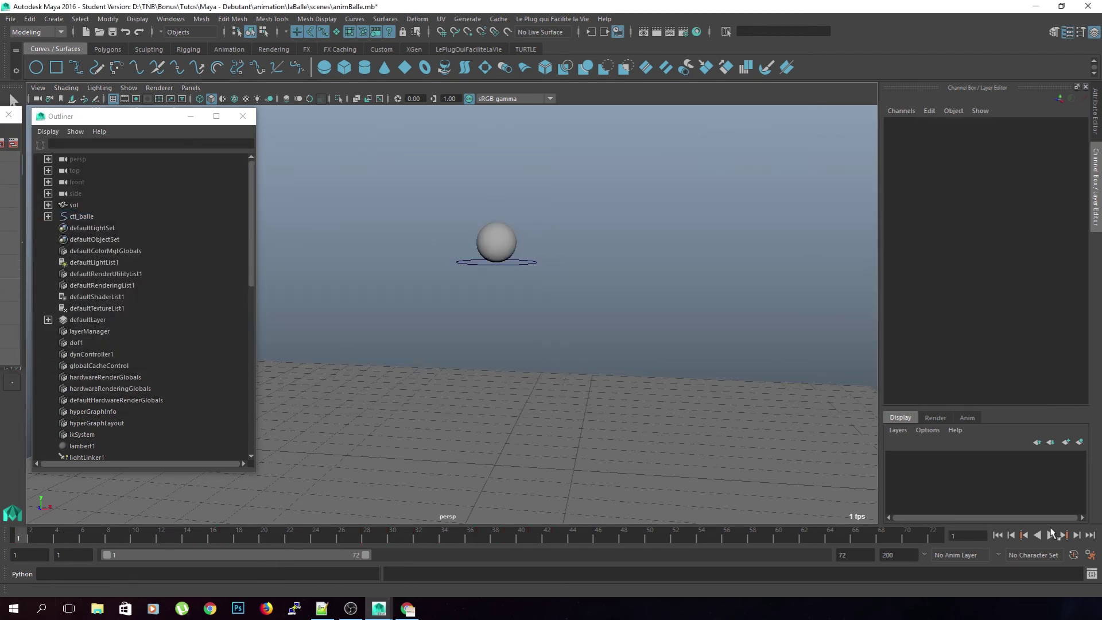
click(1051, 533)
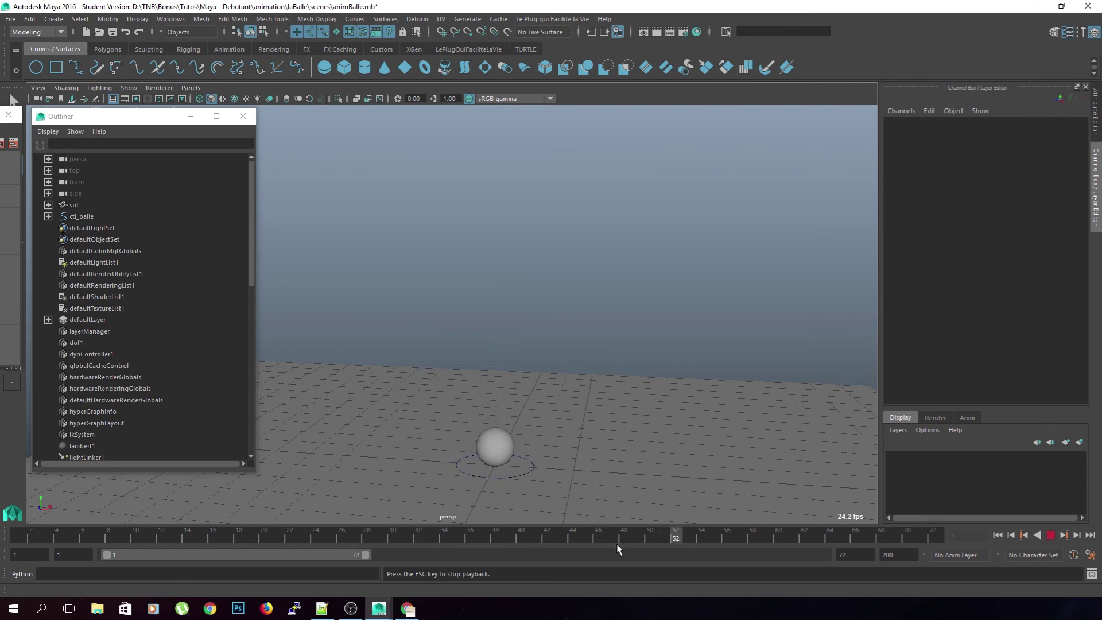
click(1051, 535)
Step: Close the Graph Editor and replay the bounce animation from frame 1
drag(0, 115, 630, 140)
click(911, 139)
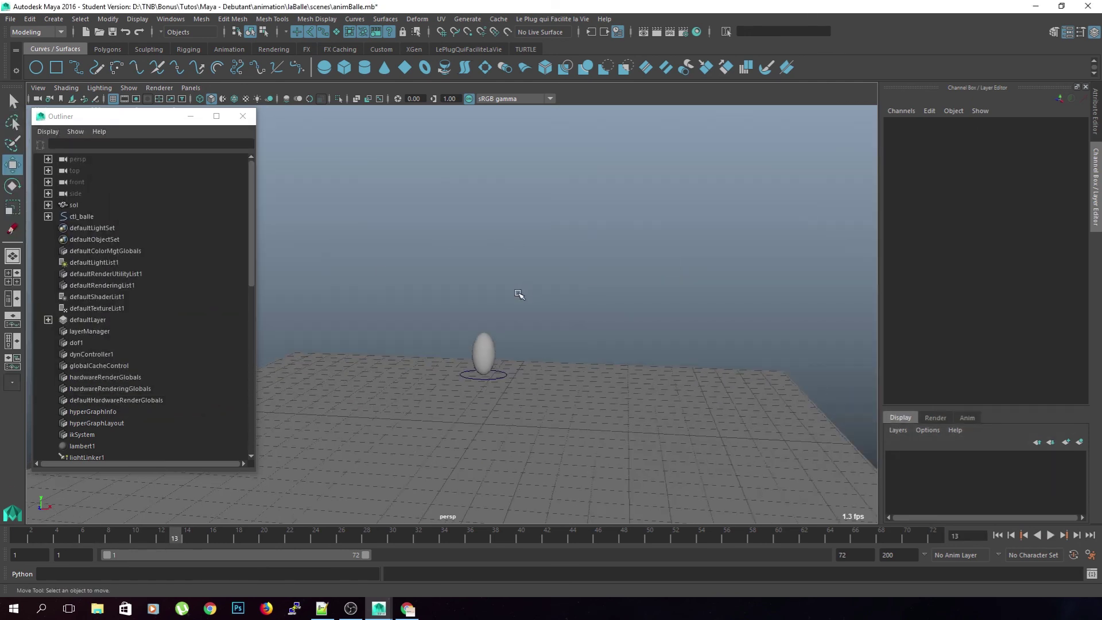
drag(166, 537, 18, 538)
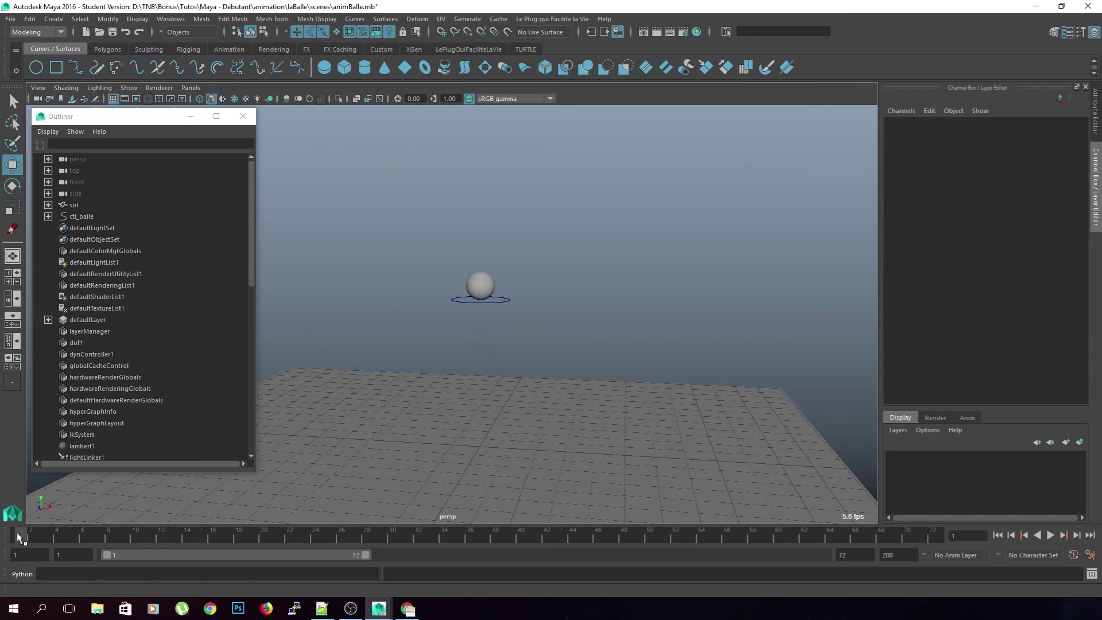
key(alt+v)
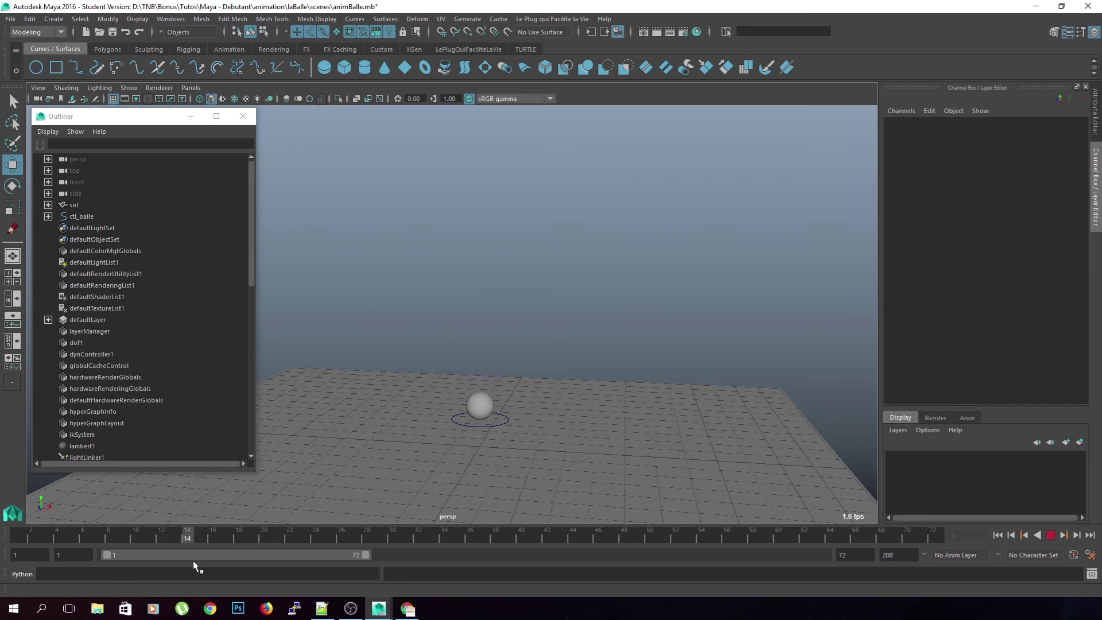
Step: Play and scrub the in-place bounce through the timeline from the first frames to review its squash and stretch
key(alt+v)
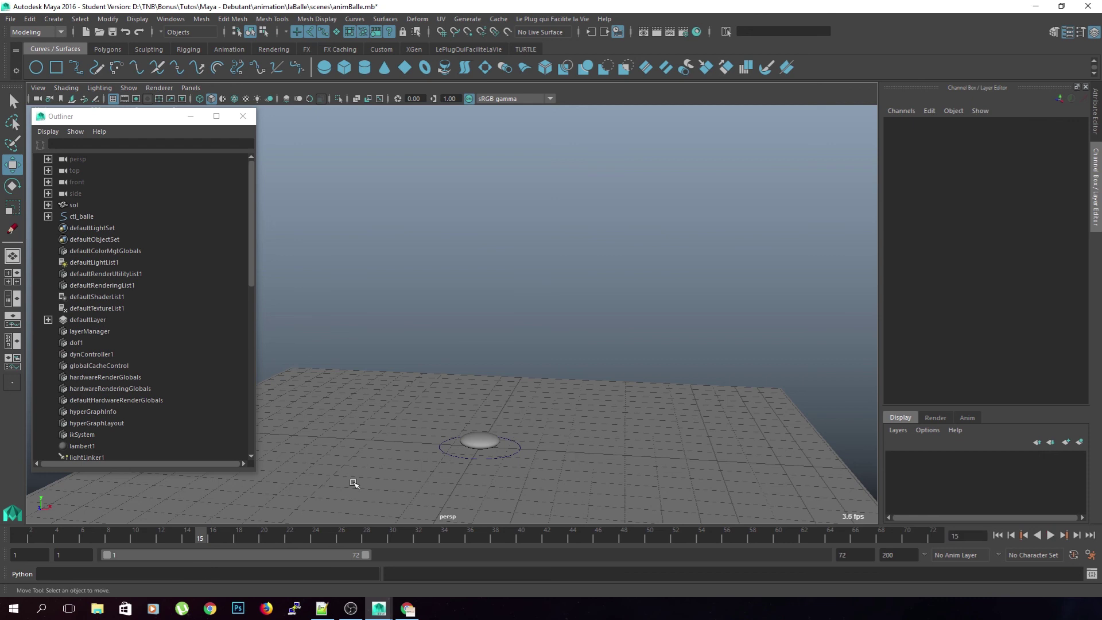
key(alt+v)
drag(175, 539, 36, 611)
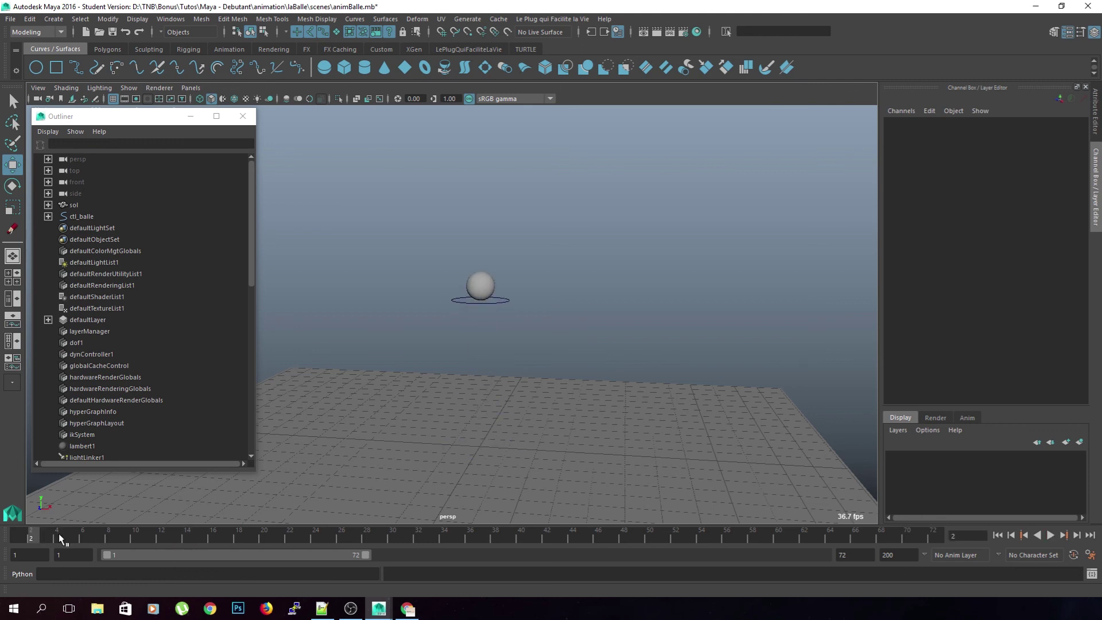
click(1050, 535)
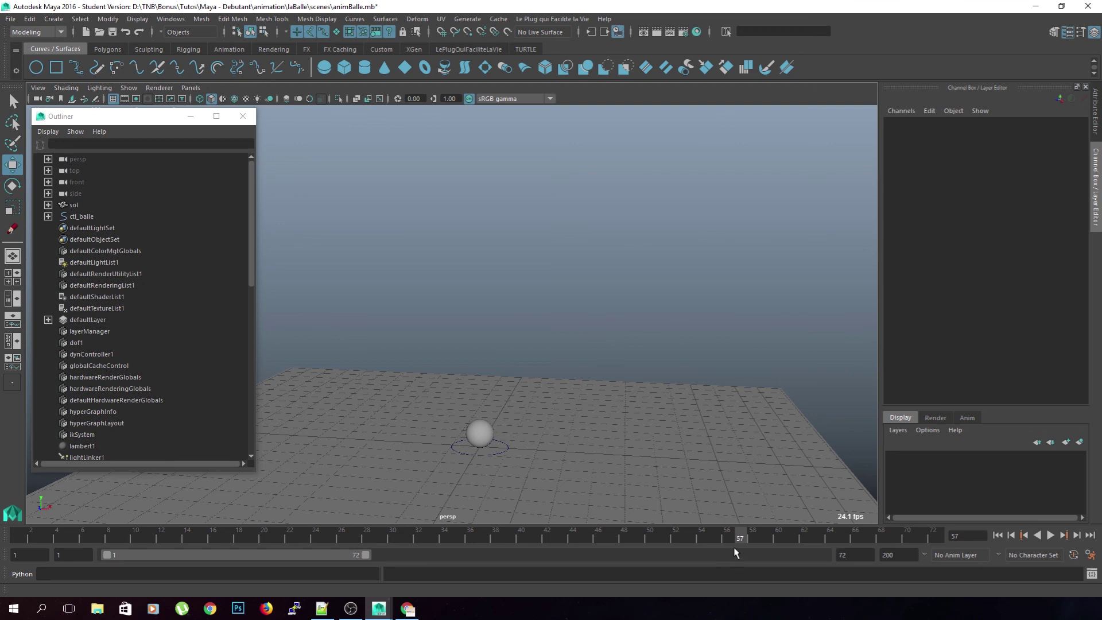
key(Escape)
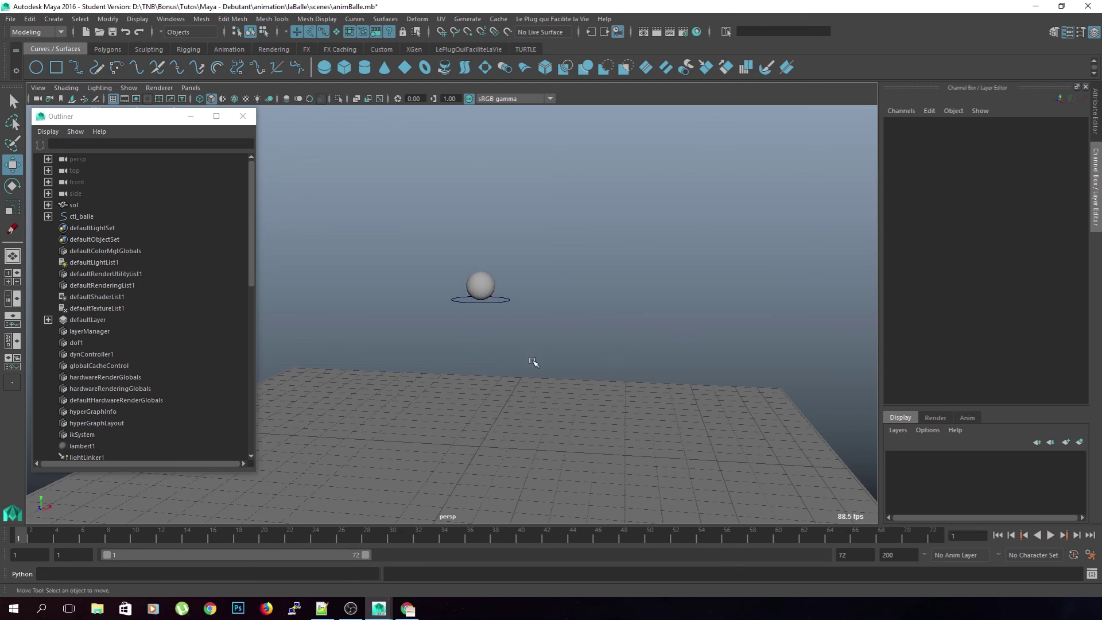
Step: Group ctl_balle and rename the new group grpBalle
alt+drag(556, 359, 580, 355)
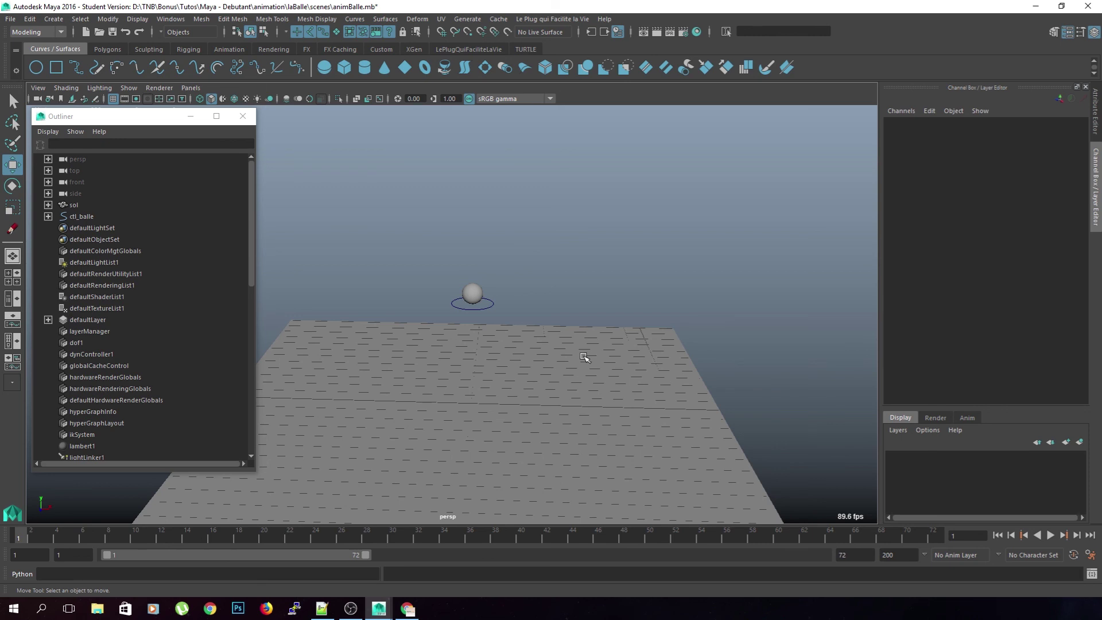
alt+drag(583, 357, 603, 328)
click(489, 299)
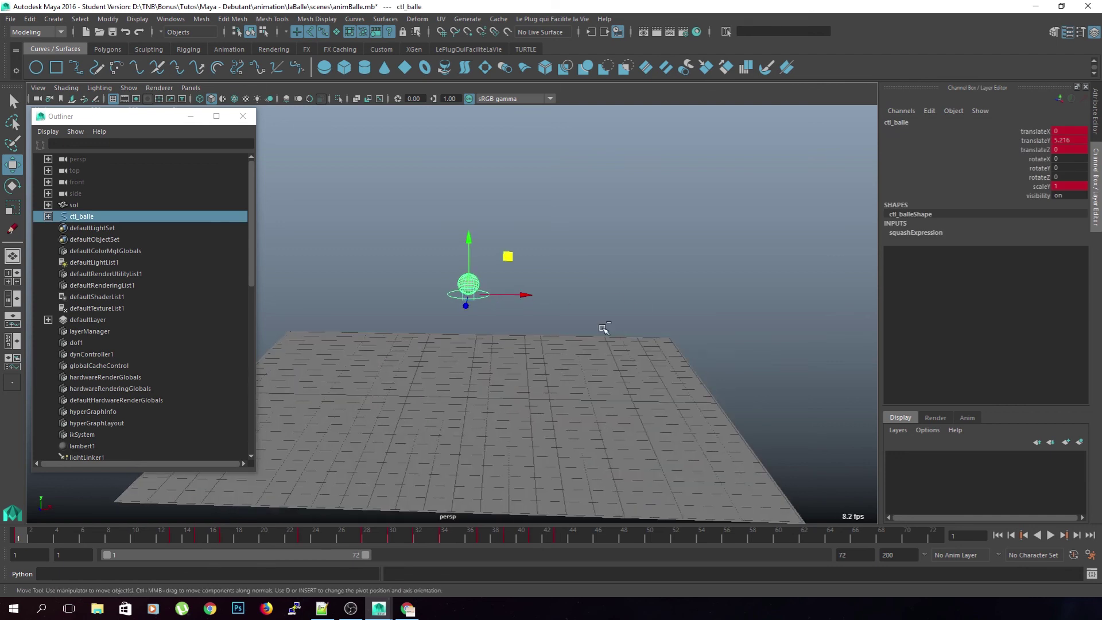
key(ctrl+g)
click(106, 218)
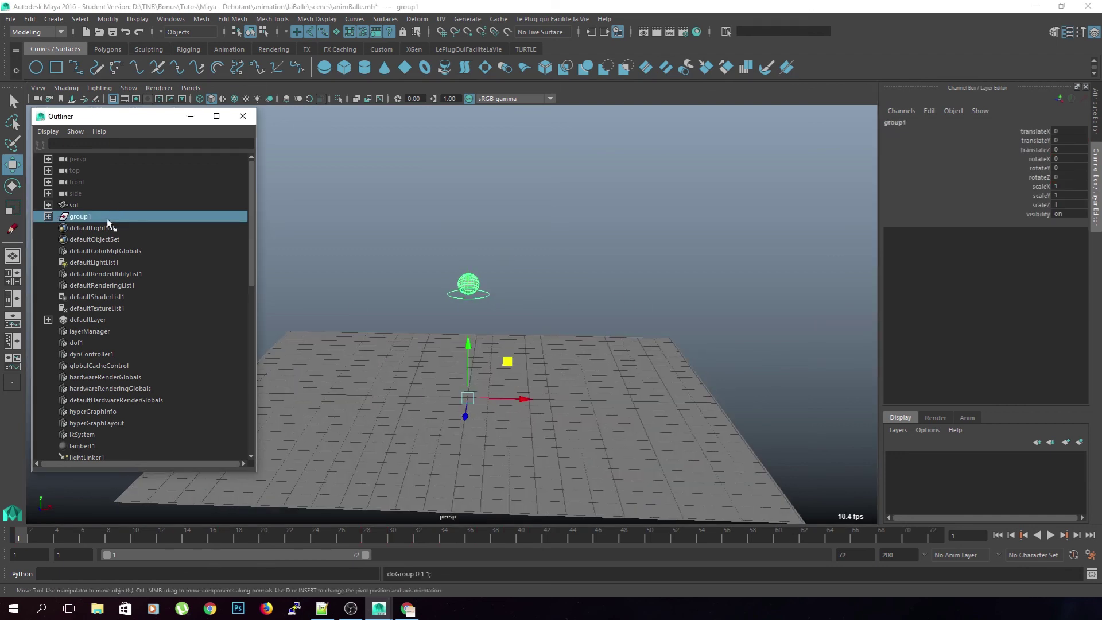
double_click(107, 217)
text(grpBalle)
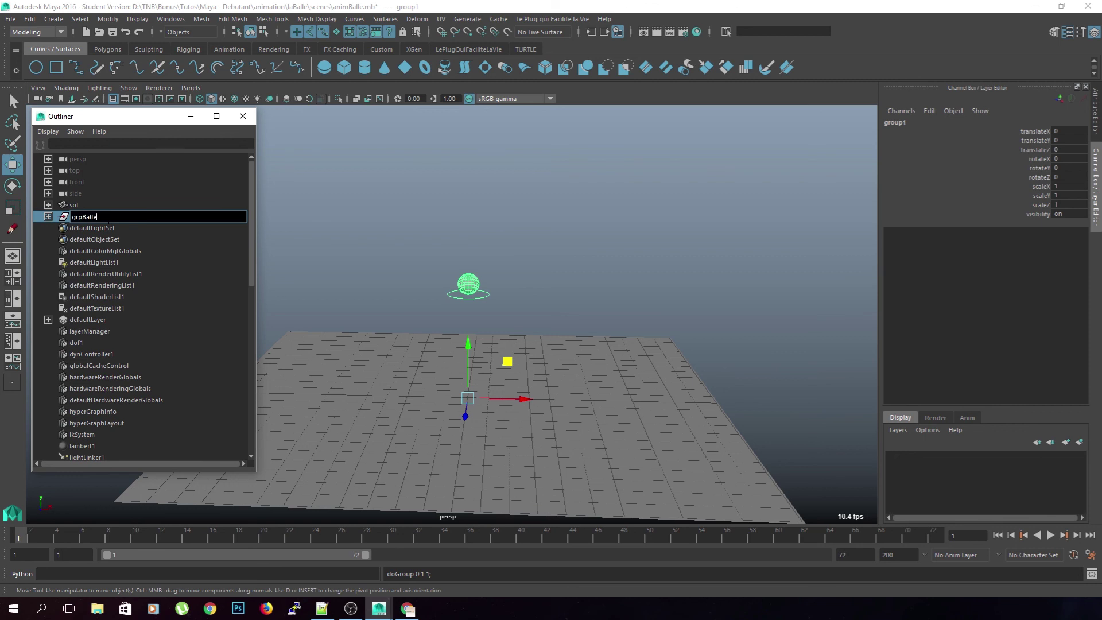
key(Return)
Step: Keyframe grpBalle's translation along X from -9.271 at frame 1 to 5.952 at frame 42
alt+middle_drag(371, 384, 456, 393)
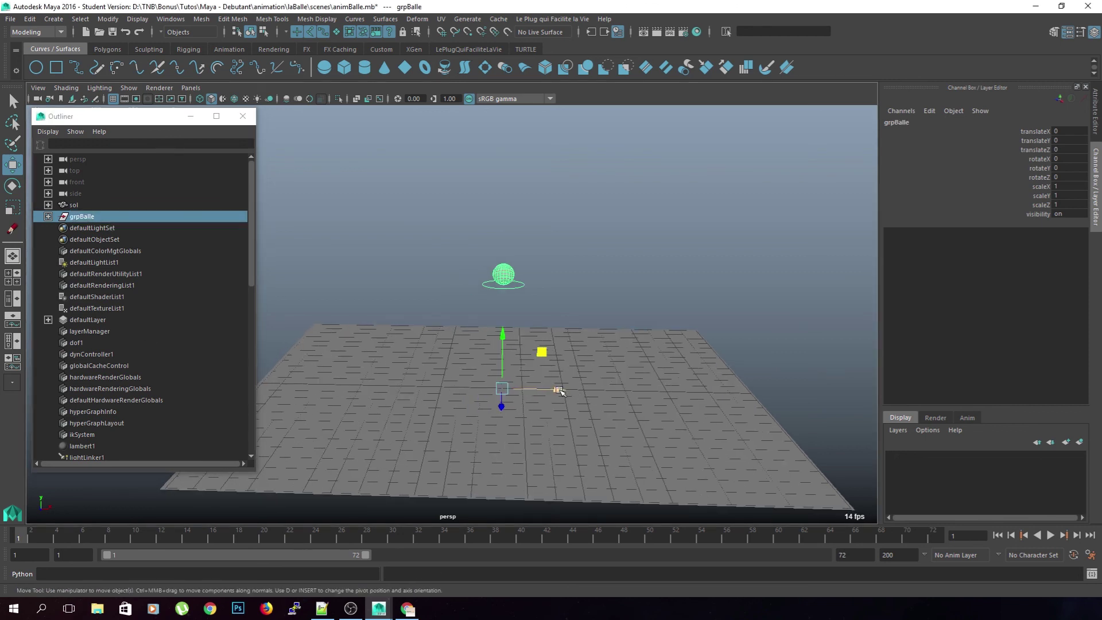
drag(561, 388, 373, 387)
key(shift+w)
drag(148, 540, 545, 559)
drag(344, 384, 657, 390)
key(shift+w)
Step: Deselect grpBalle and play the animation from frame 1 to review the ball bouncing across the ground
key(alt+v)
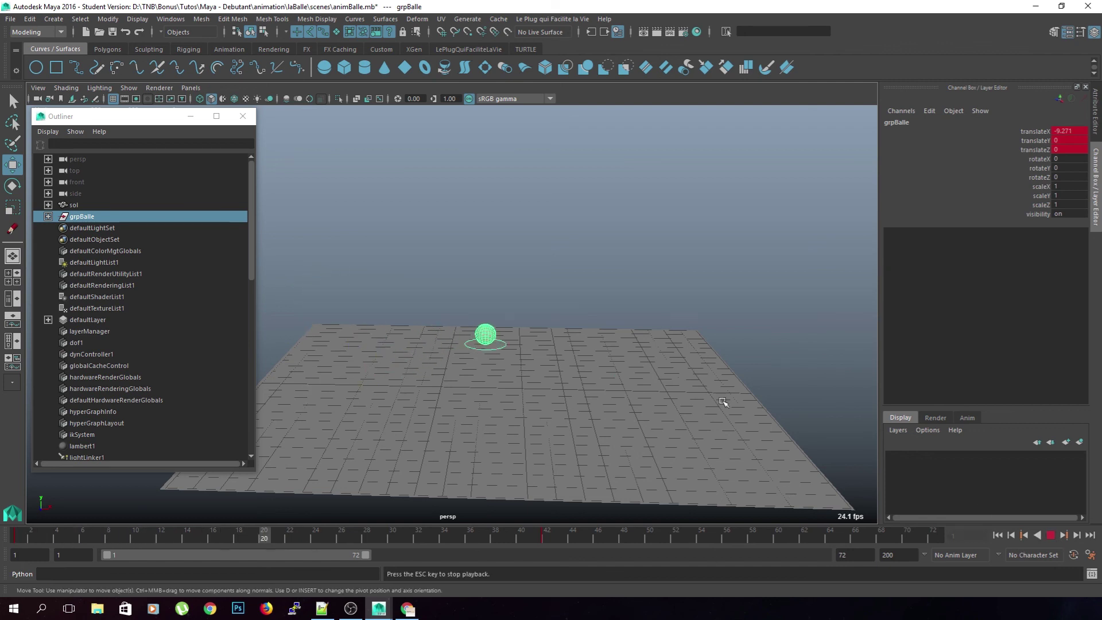
click(610, 312)
alt+drag(610, 312, 409, 362)
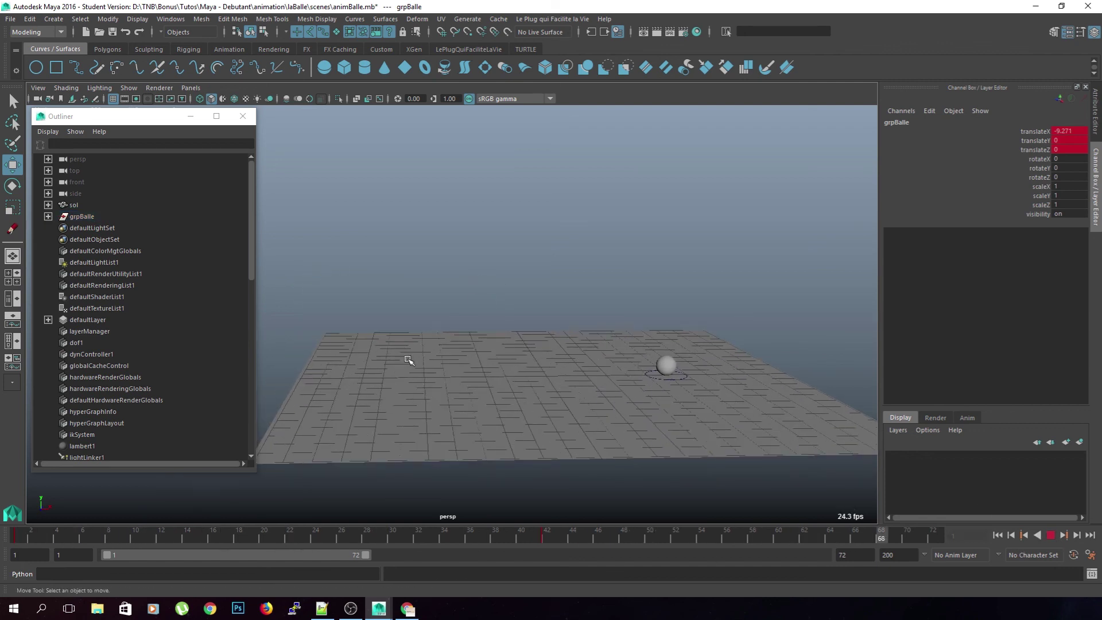
click(1052, 536)
drag(402, 536, 20, 538)
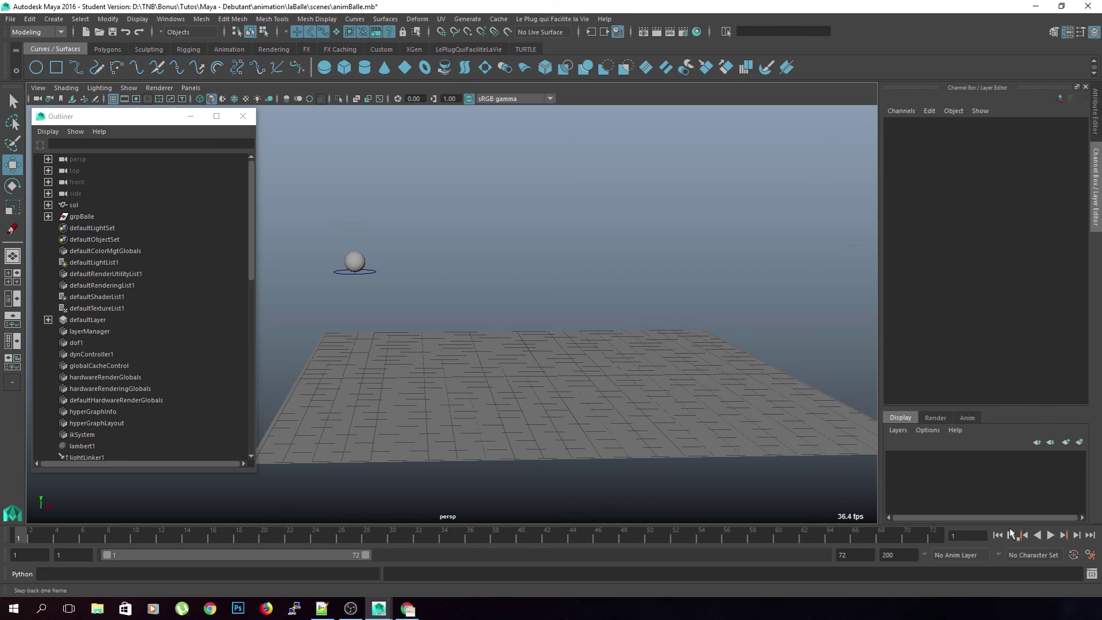
click(1050, 535)
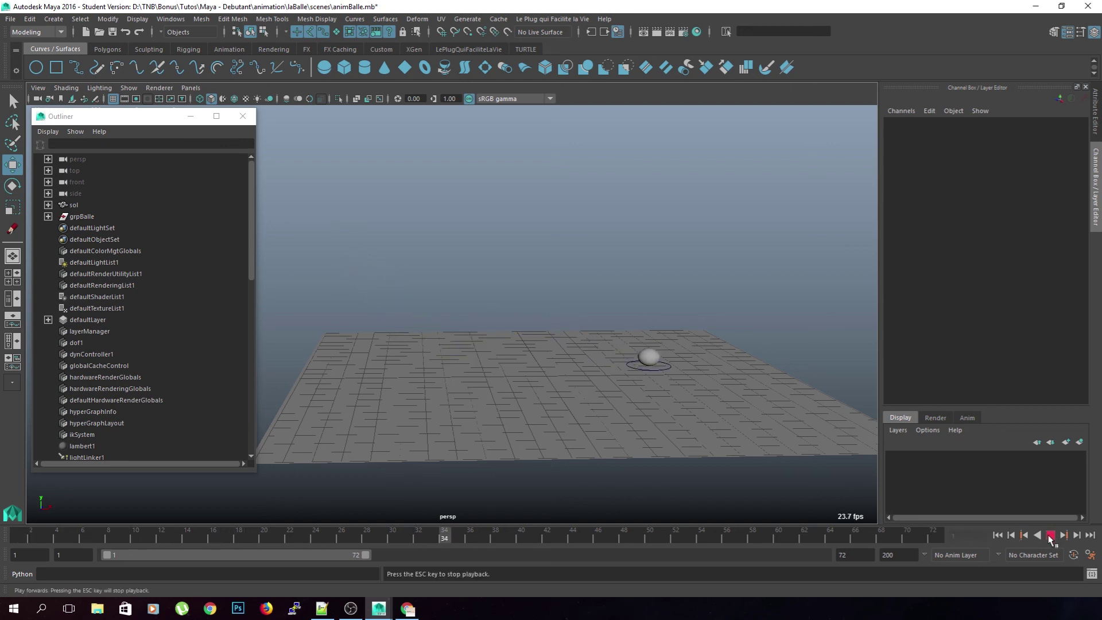
Step: Go to frame 10, select ctl_balle and examine the stretched ball's orientation up close
drag(505, 536, 135, 536)
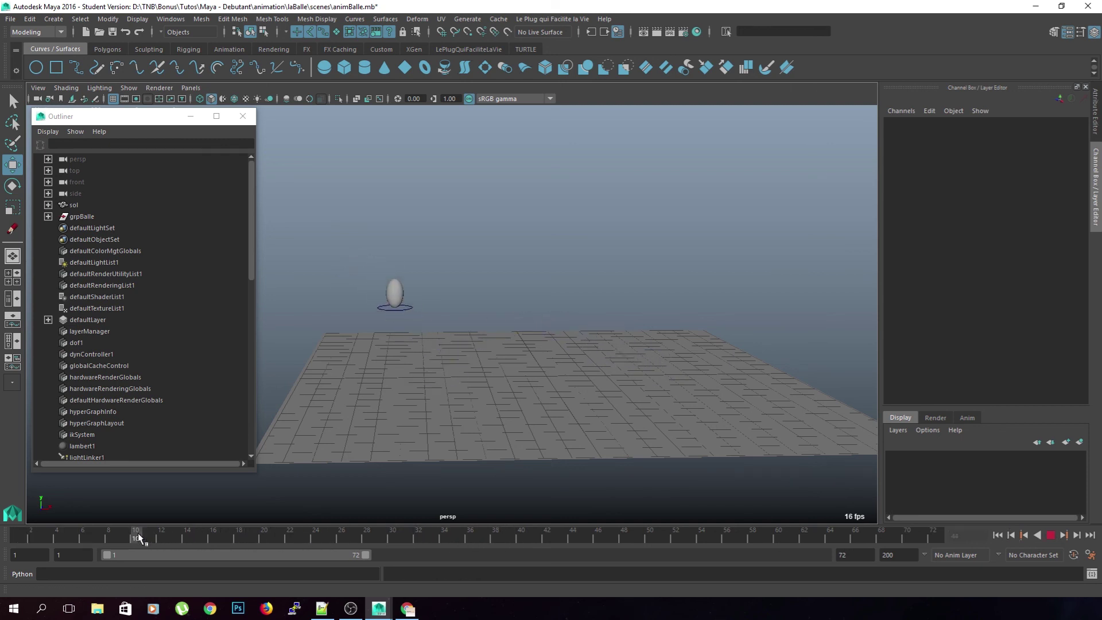
click(404, 318)
alt+middle_drag(469, 329, 518, 335)
scroll(532, 320, up, 4)
scroll(519, 337, up, 3)
alt+drag(500, 360, 480, 343)
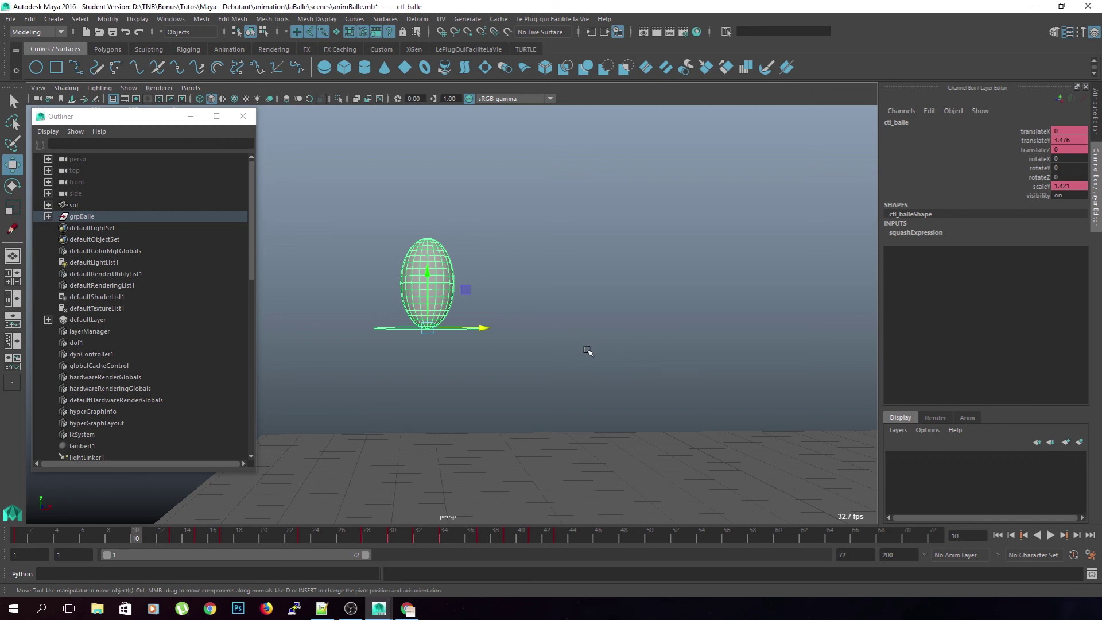
click(505, 387)
alt+drag(505, 386, 417, 343)
click(398, 328)
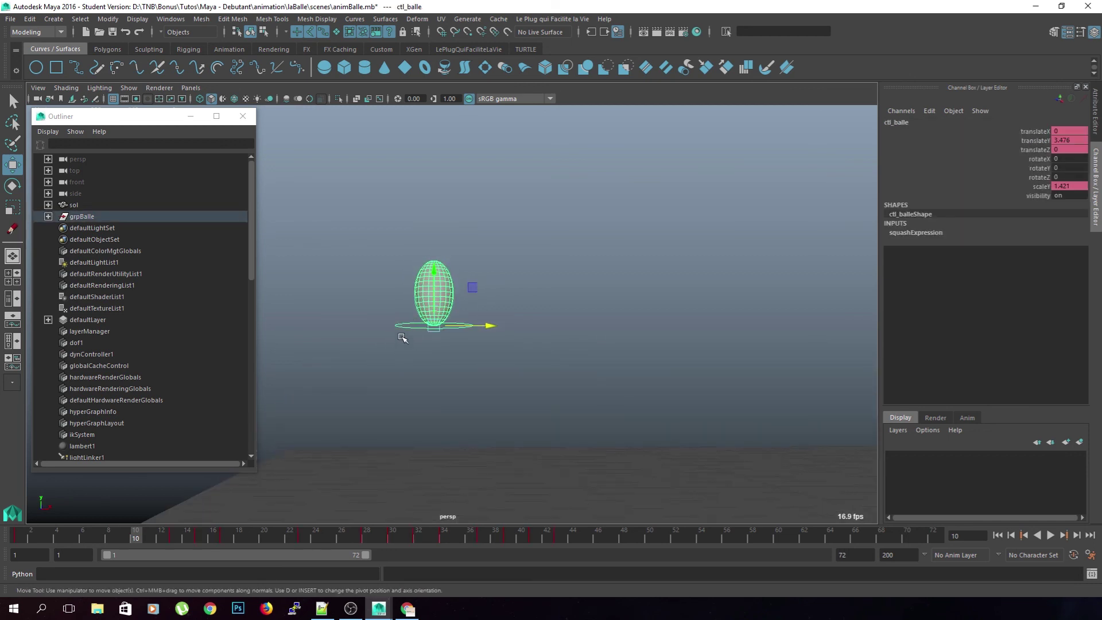
Step: Return to frame 1 and replay the travelling bounce several times with ctl_balle selected
drag(133, 538, 19, 537)
alt+drag(462, 349, 505, 413)
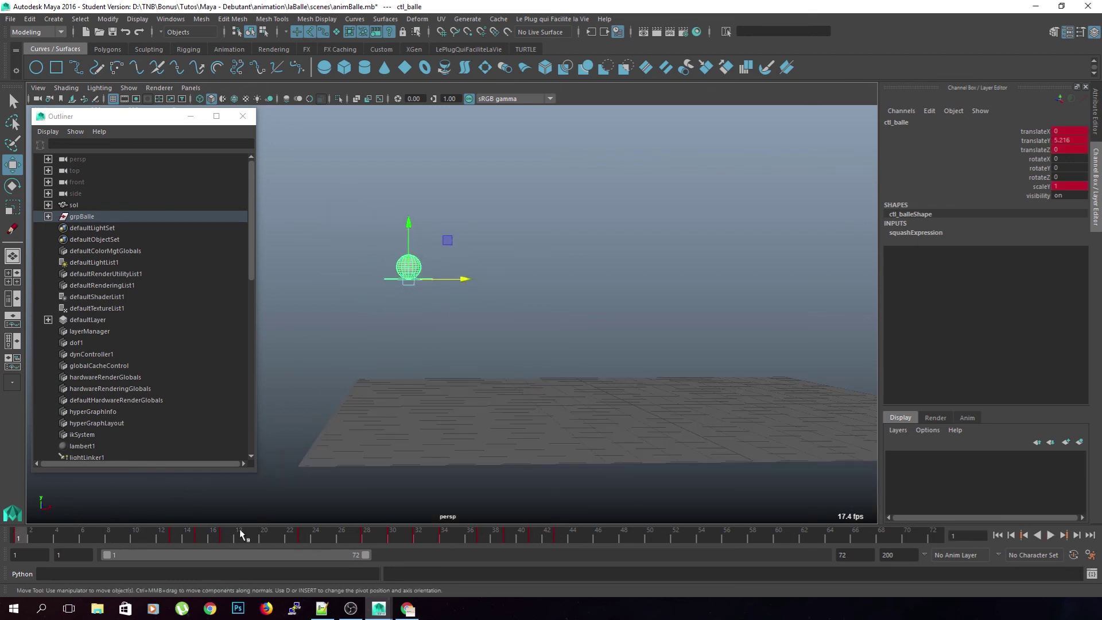
key(alt+v)
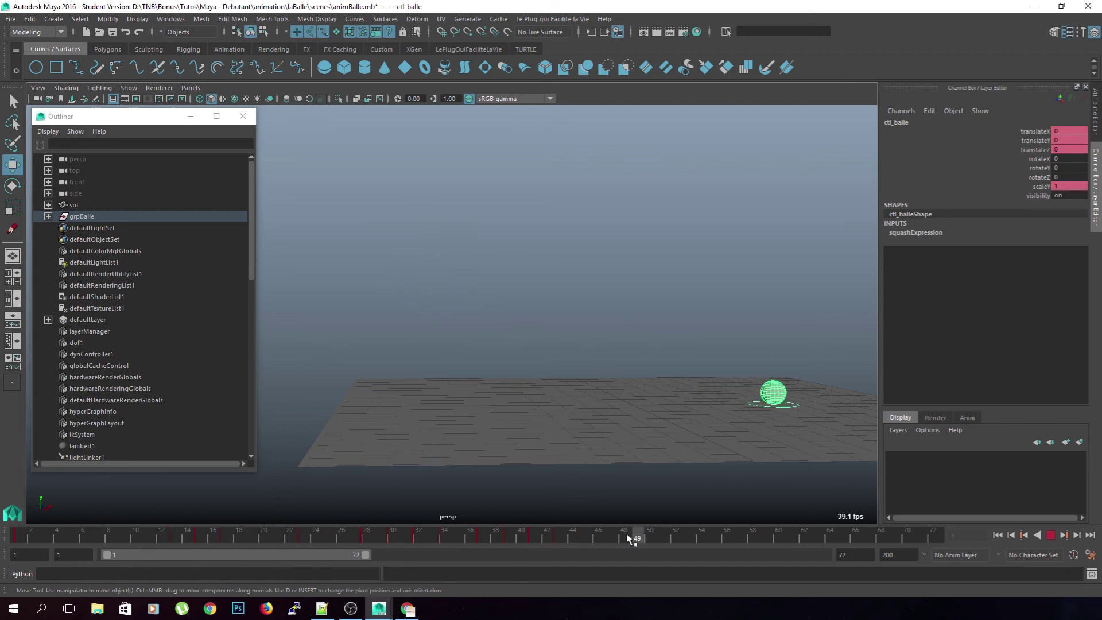
key(alt+v)
alt+drag(487, 405, 522, 364)
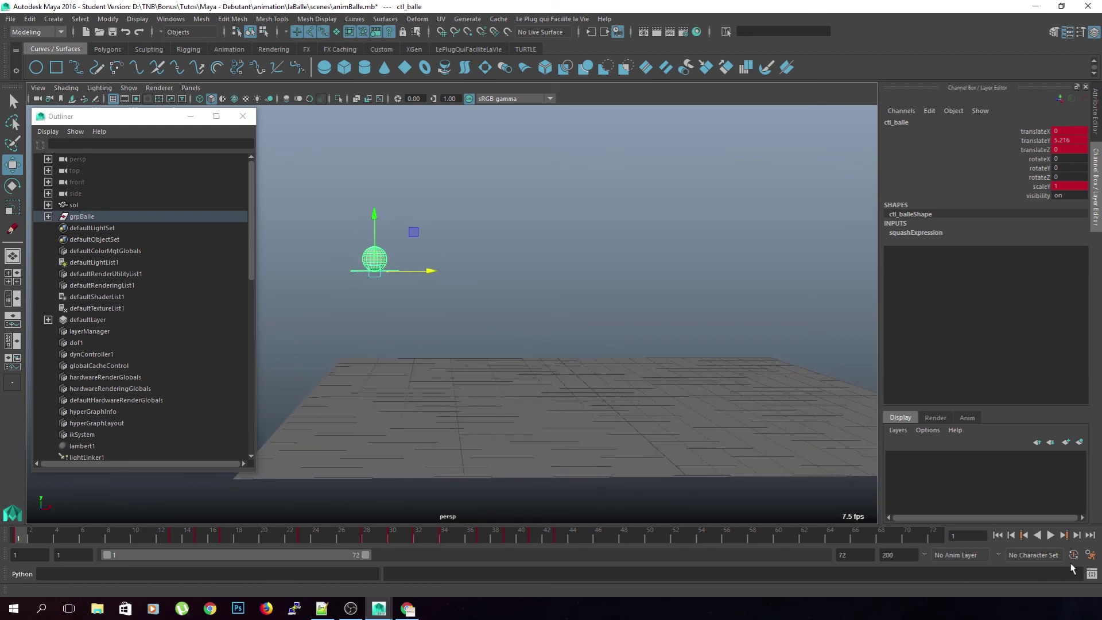
click(1051, 535)
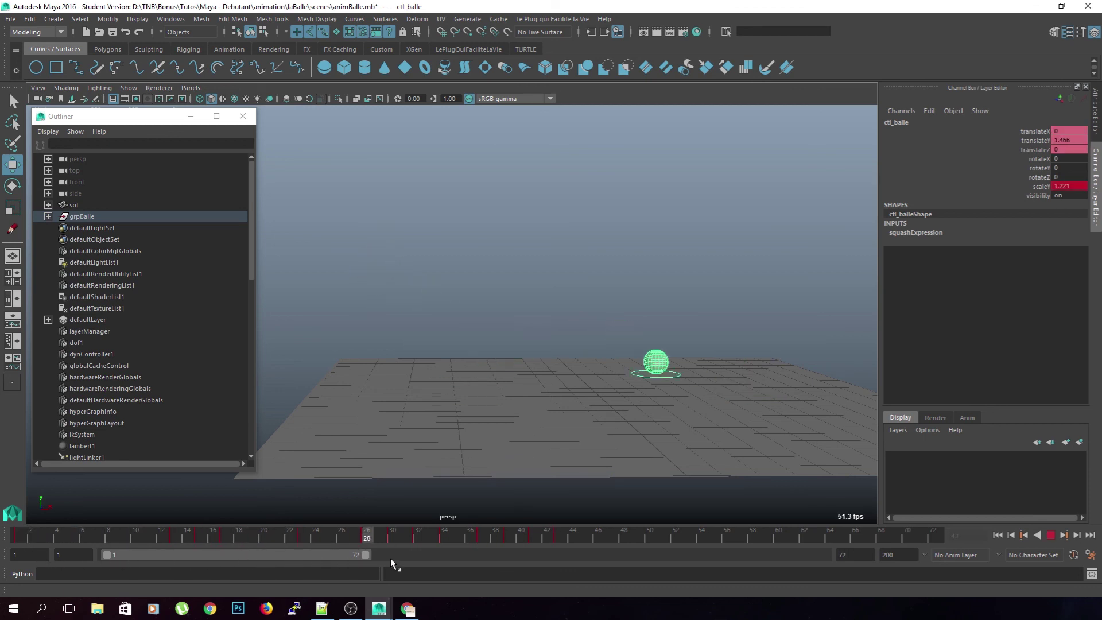
key(Escape)
click(1051, 535)
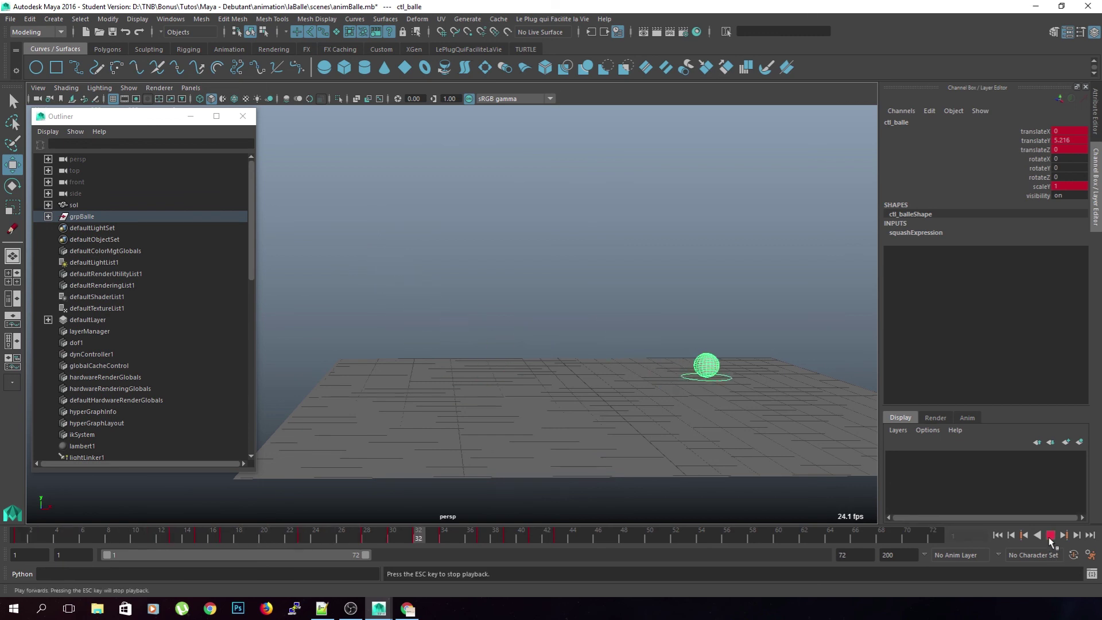
click(1051, 535)
drag(508, 529, 16, 544)
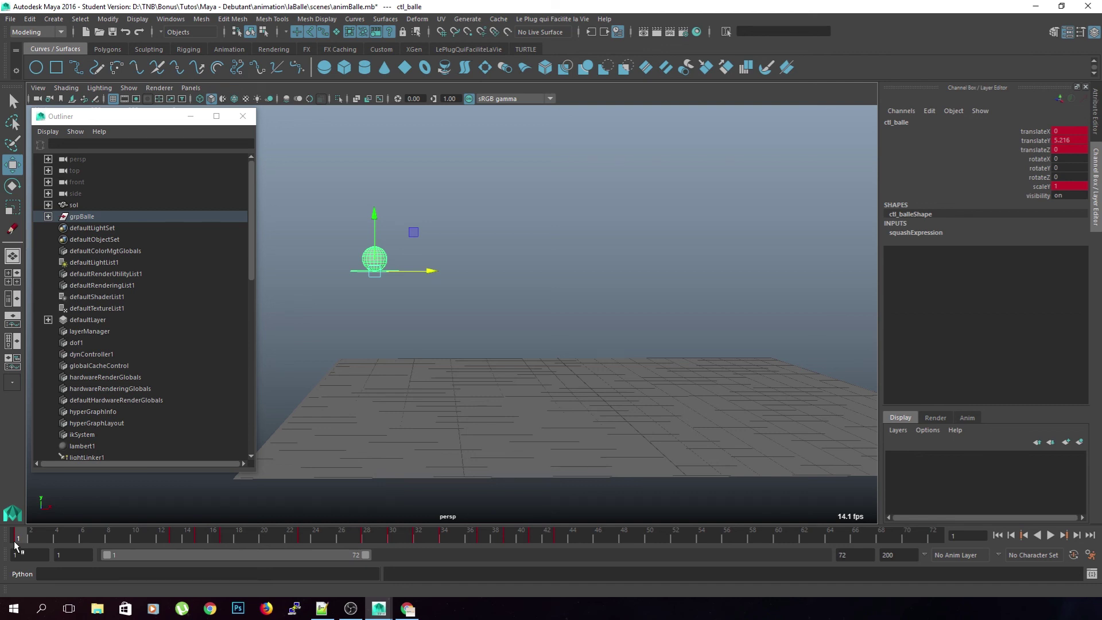
Step: Select msh_balle and ctl_balle in turn at frame 1 to compare their channels
click(534, 289)
alt+drag(377, 250, 466, 283)
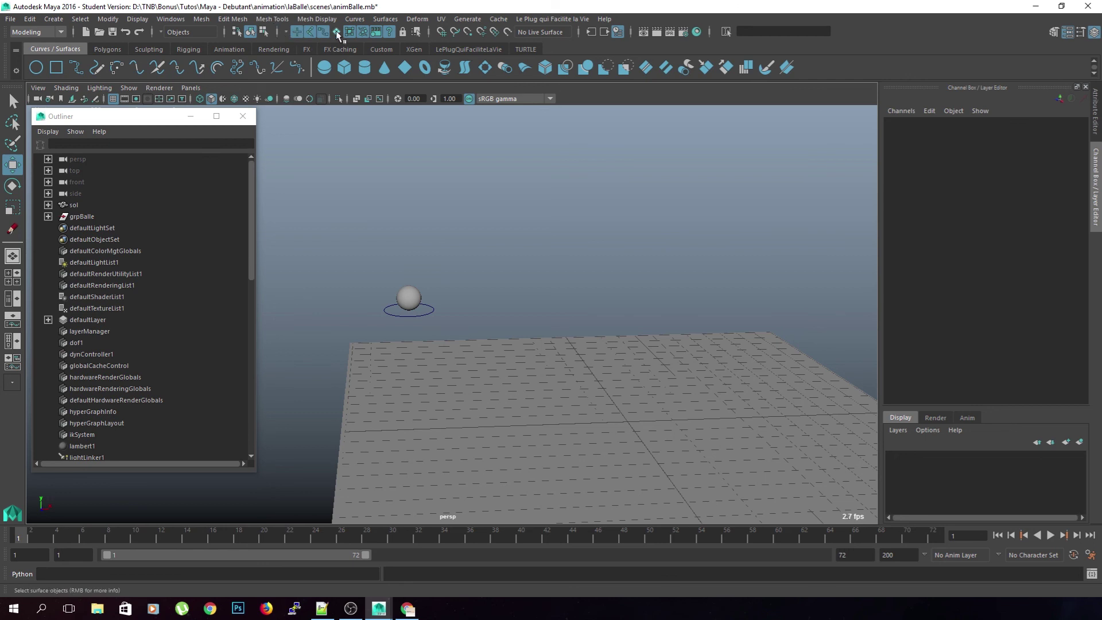
click(408, 296)
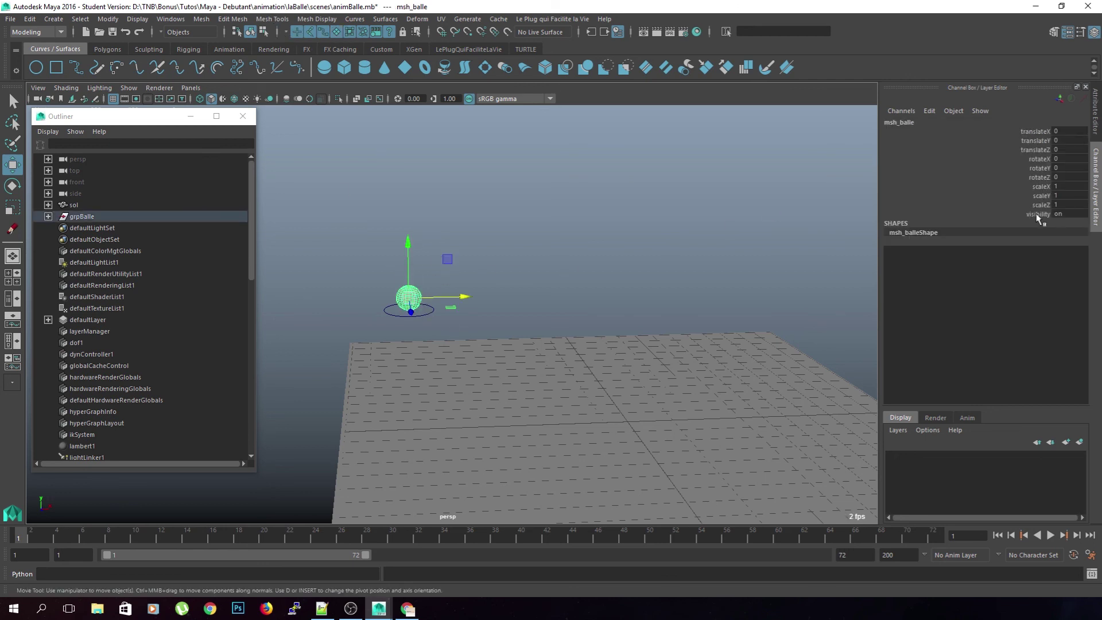
click(453, 355)
click(426, 313)
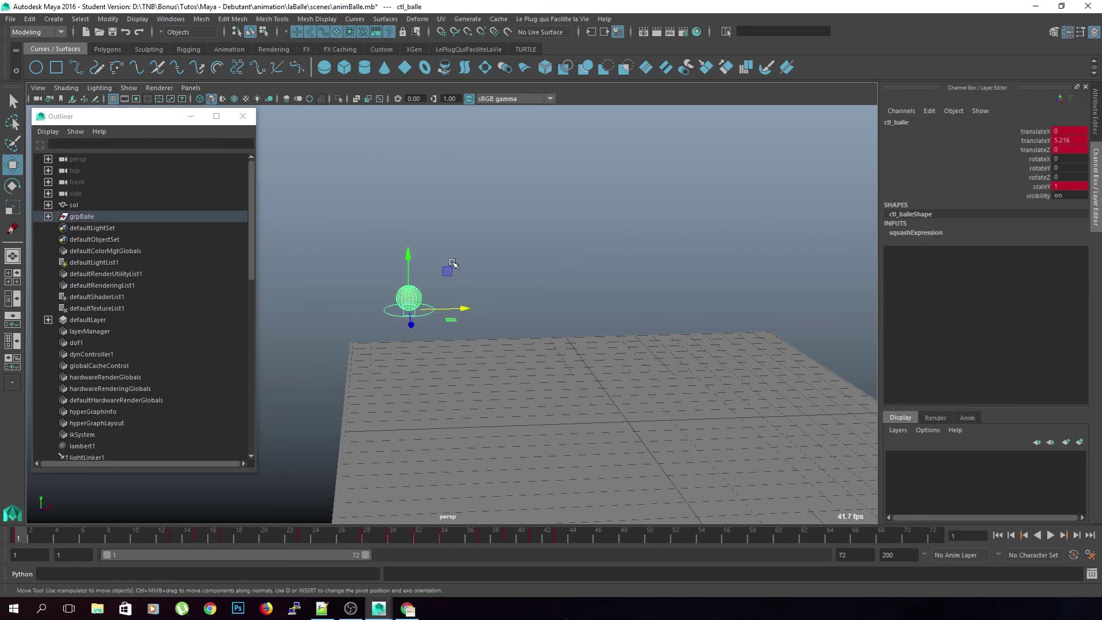
alt+drag(562, 366, 576, 348)
alt+drag(445, 287, 458, 334)
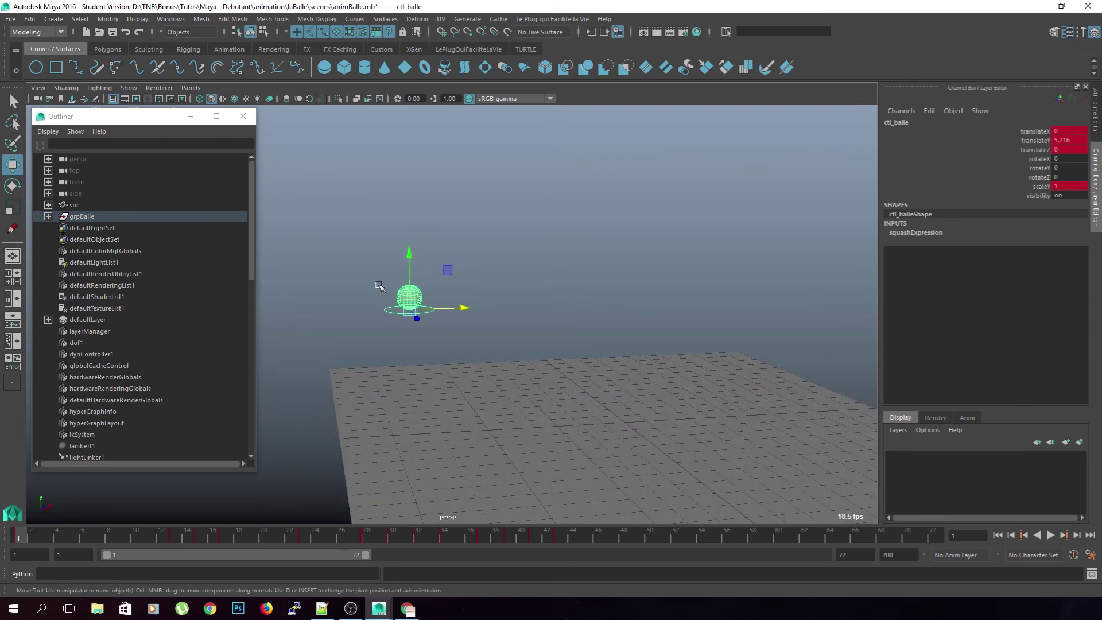
Step: Select grpBalle and review its horizontal movement over the timeline, ending deselected at frame 1
click(73, 217)
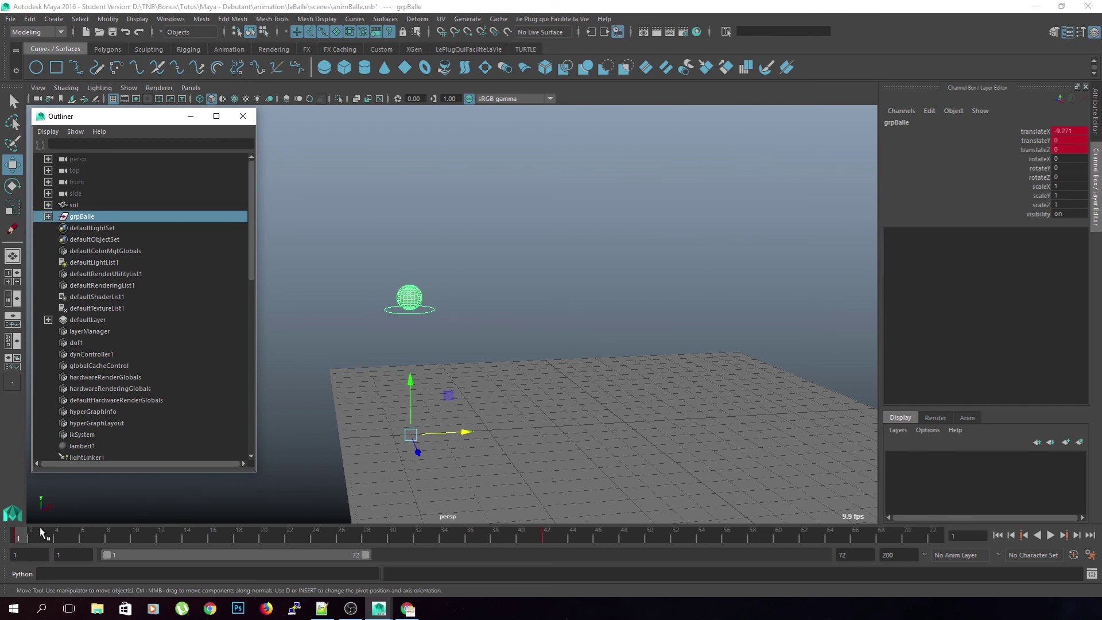
key(alt+v)
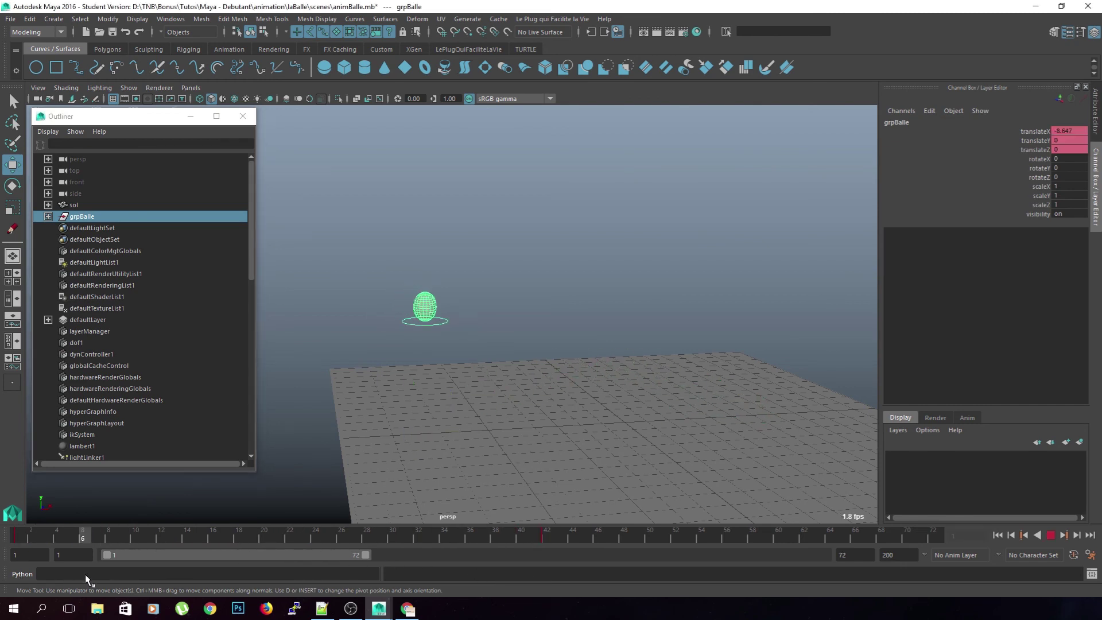
key(alt+v)
click(474, 288)
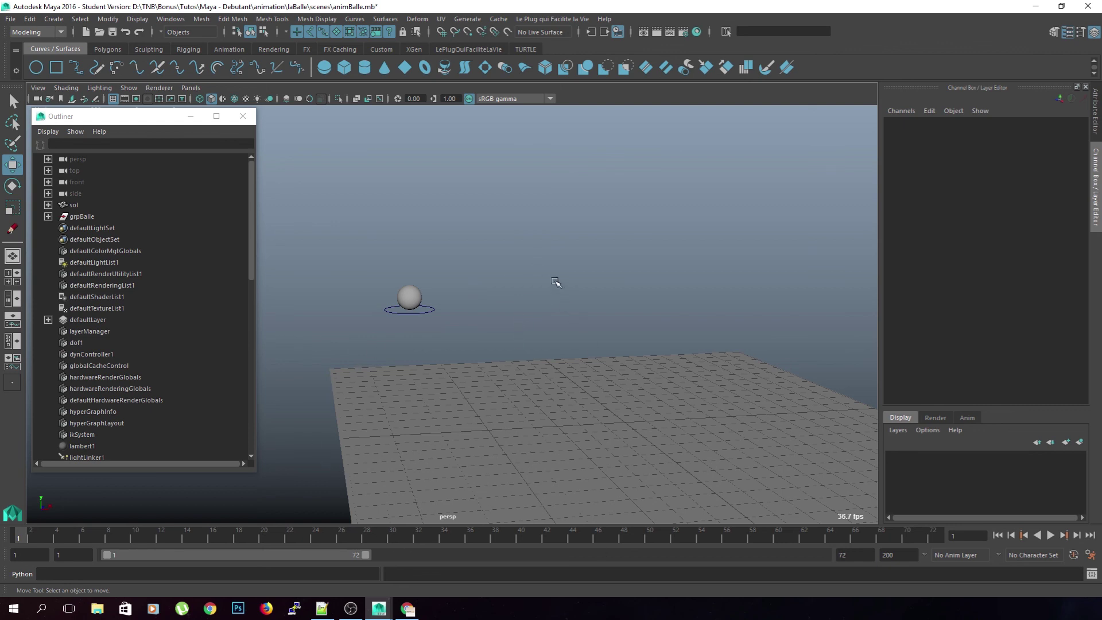
alt+drag(371, 280, 486, 251)
alt+drag(443, 324, 462, 326)
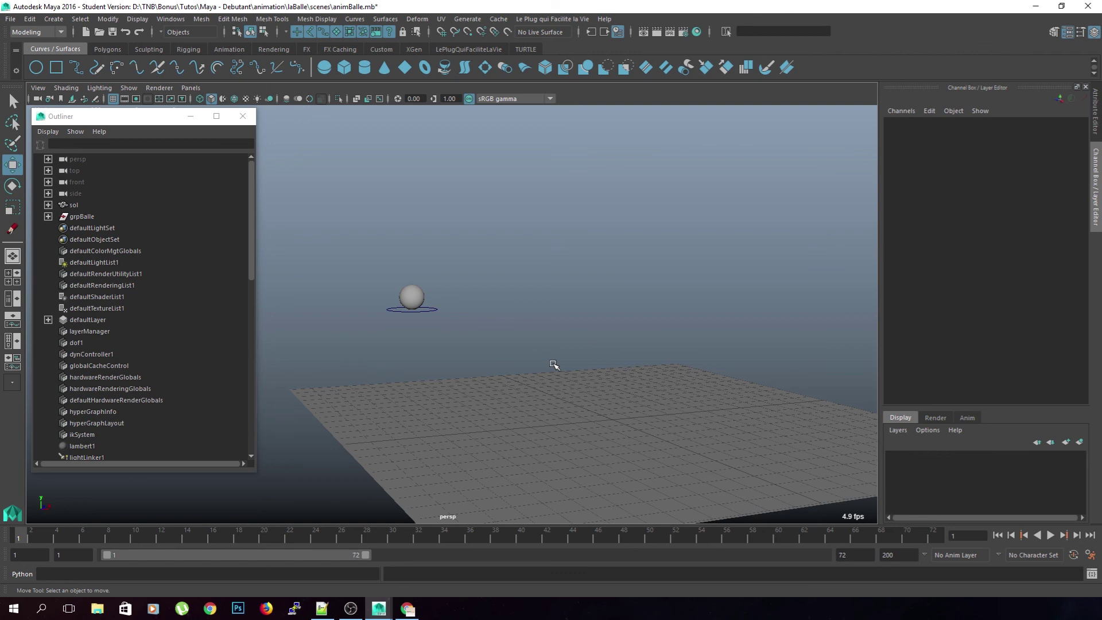
alt+drag(482, 291, 449, 285)
Step: Select ctl_balle and scrub from frame 1 to frame 15 to examine the fall and the first squash
click(426, 317)
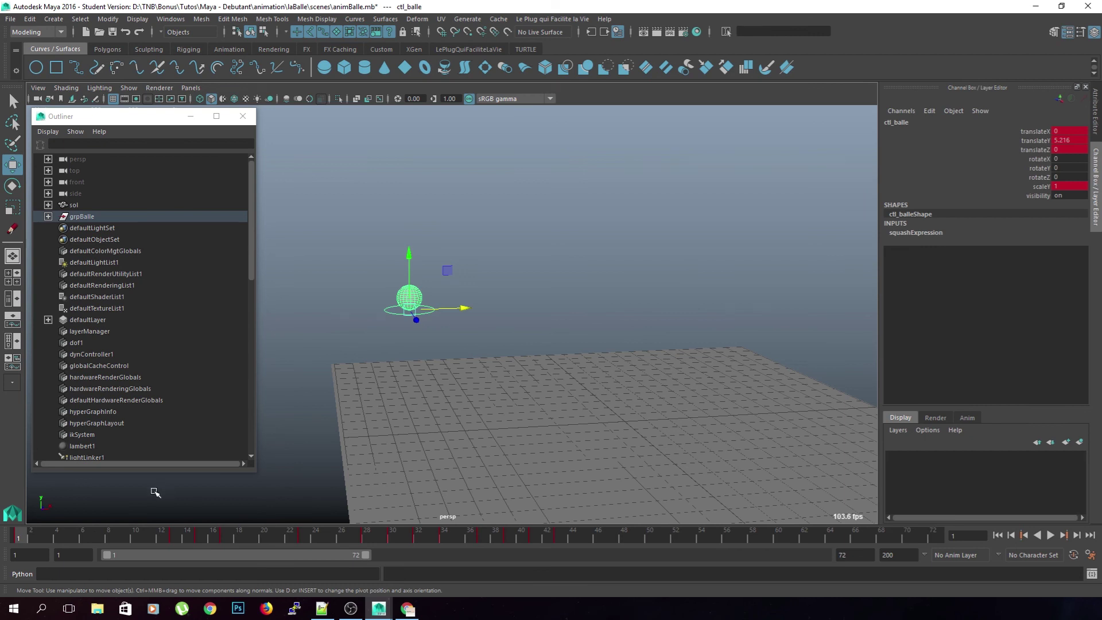
drag(20, 537, 140, 542)
alt+drag(442, 470, 436, 466)
drag(144, 537, 200, 538)
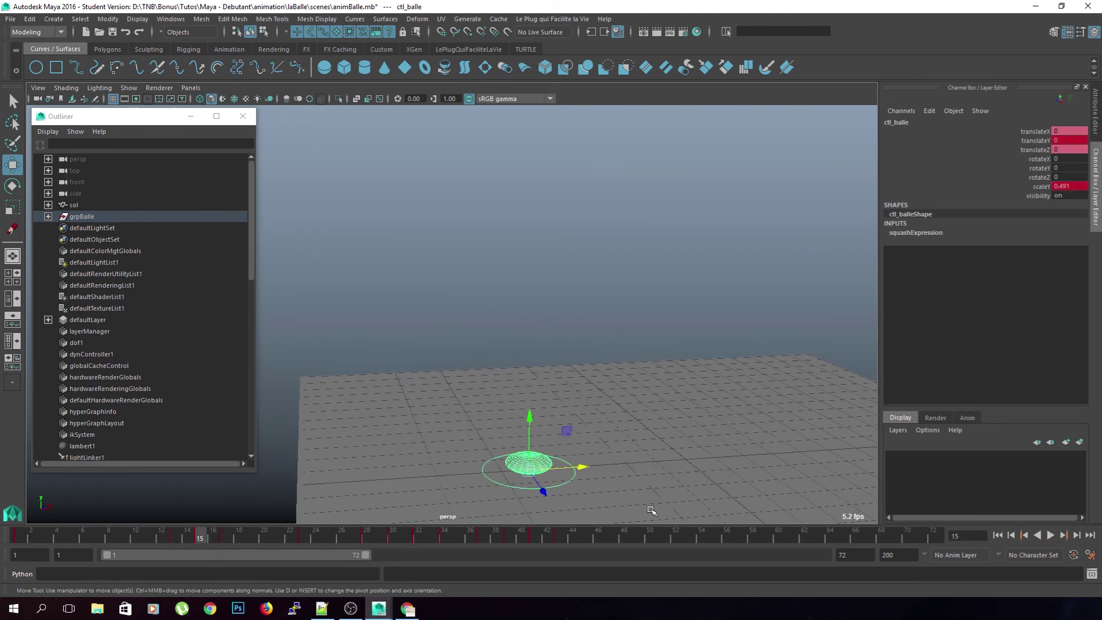
alt+drag(652, 511, 508, 470)
Step: Delete grpBalle's horizontal movement key at frame 42
click(127, 218)
drag(200, 538, 17, 537)
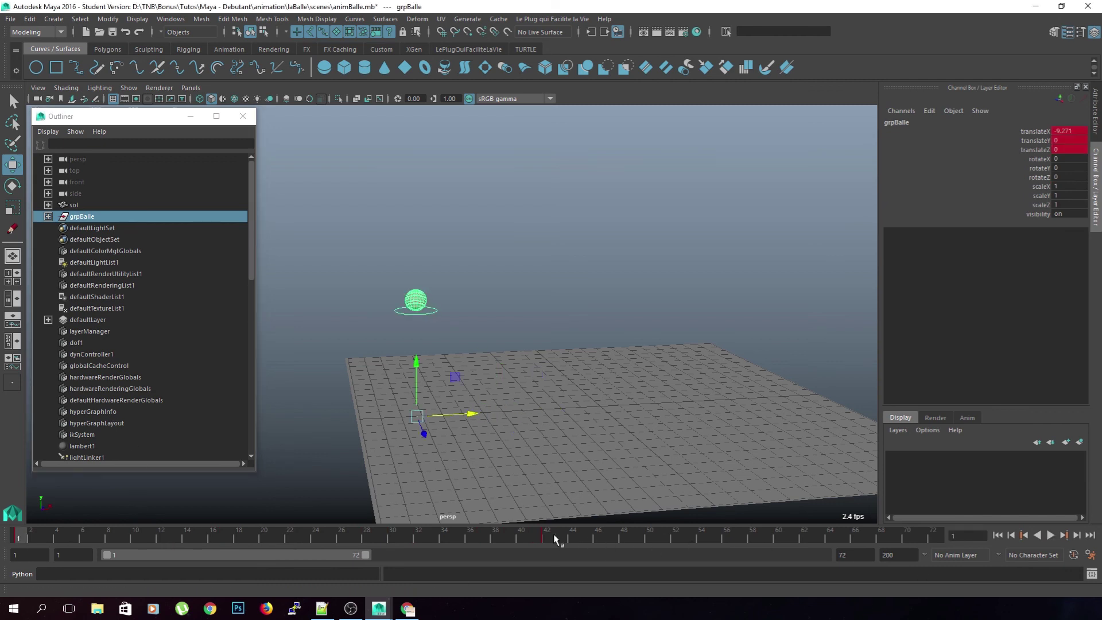
drag(555, 537, 547, 537)
alt+drag(569, 477, 595, 423)
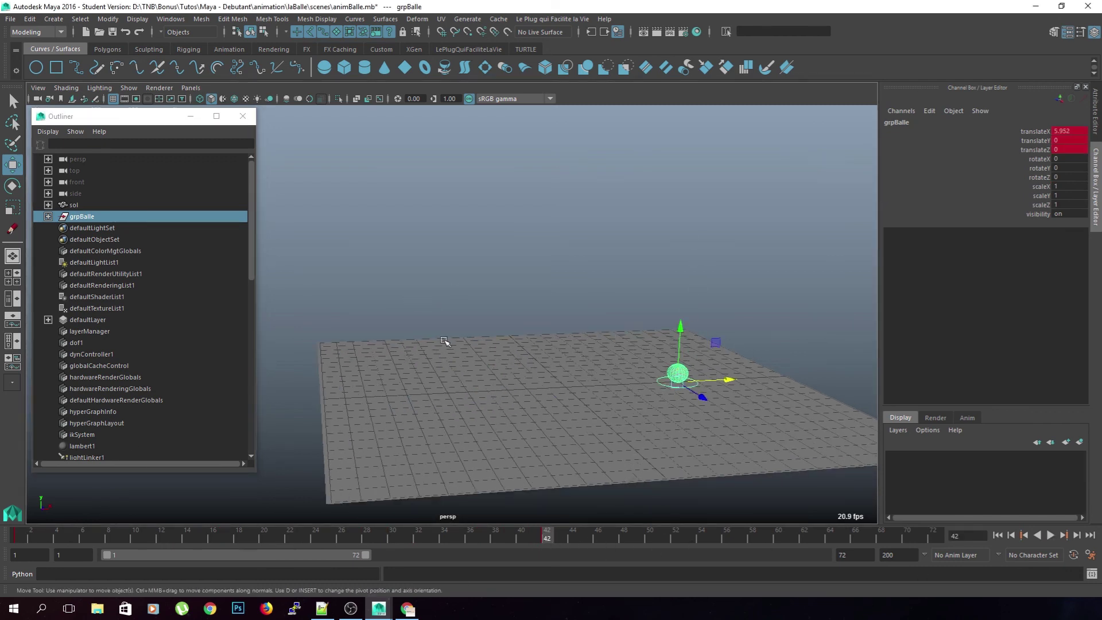
right_click(547, 541)
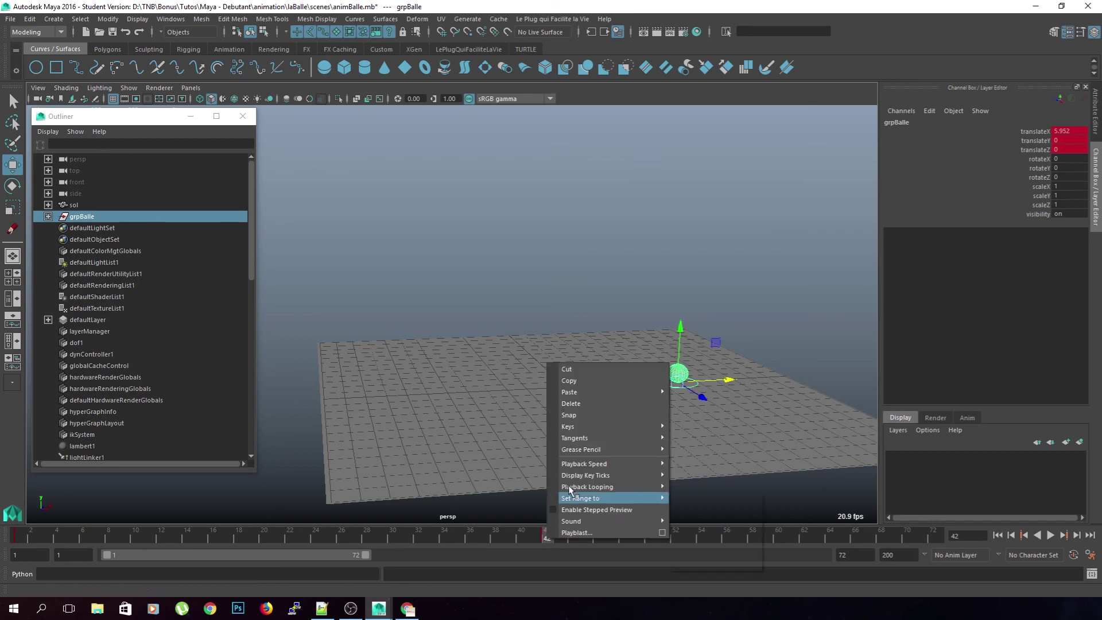
click(601, 404)
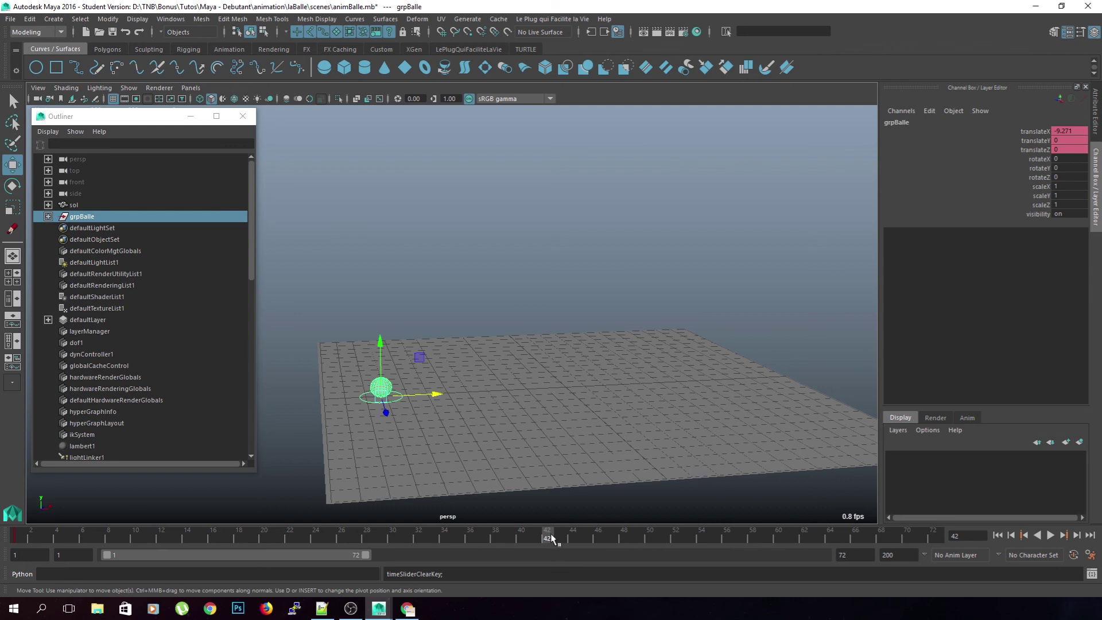
Step: Play the animation from frame 1 to check the ball bouncing without horizontal travel, and stop playback
key(alt+shift+v)
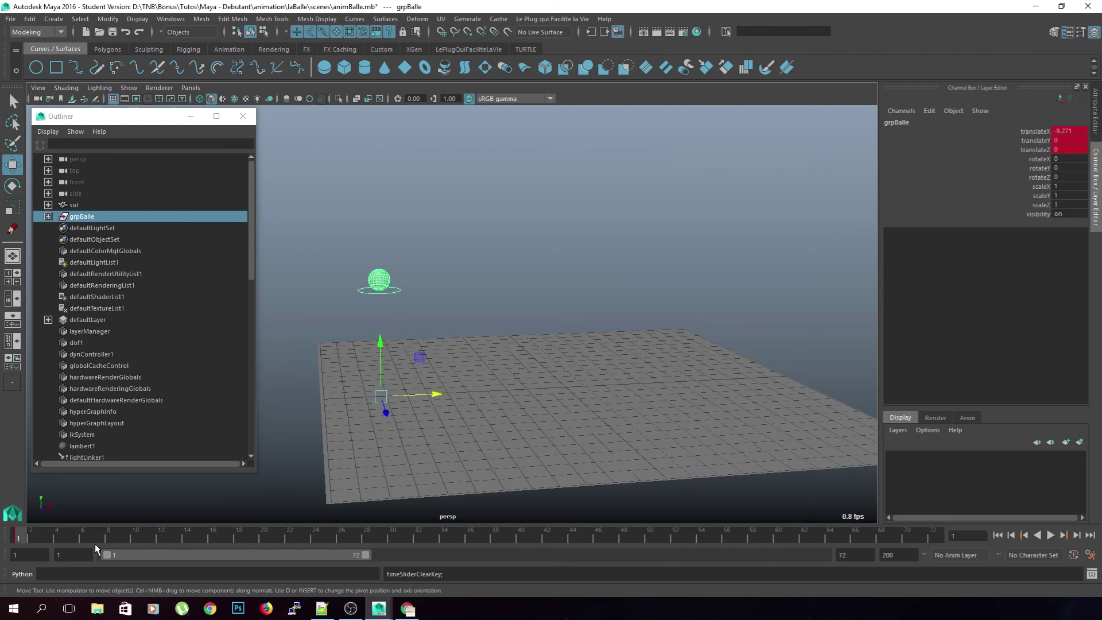
click(1050, 536)
click(436, 288)
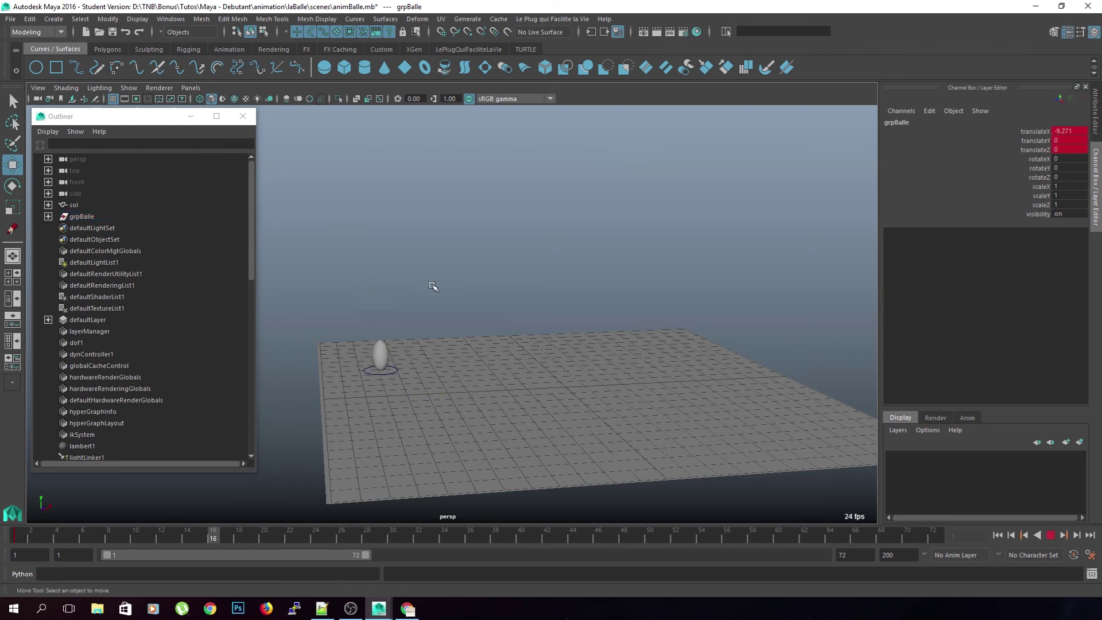
alt+middle_drag(436, 288, 495, 286)
scroll(494, 287, up, 2)
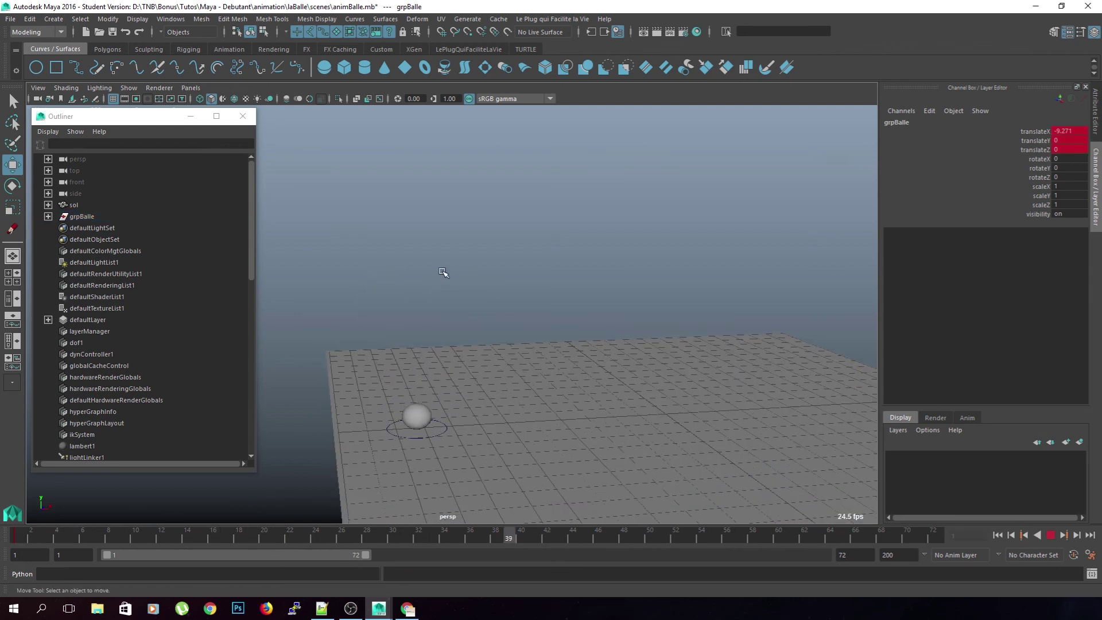
click(1051, 535)
Step: Scrub to frame 13, select ctl_balle to view its bounce and scaleY keys, and replay the bounce
drag(30, 534, 175, 538)
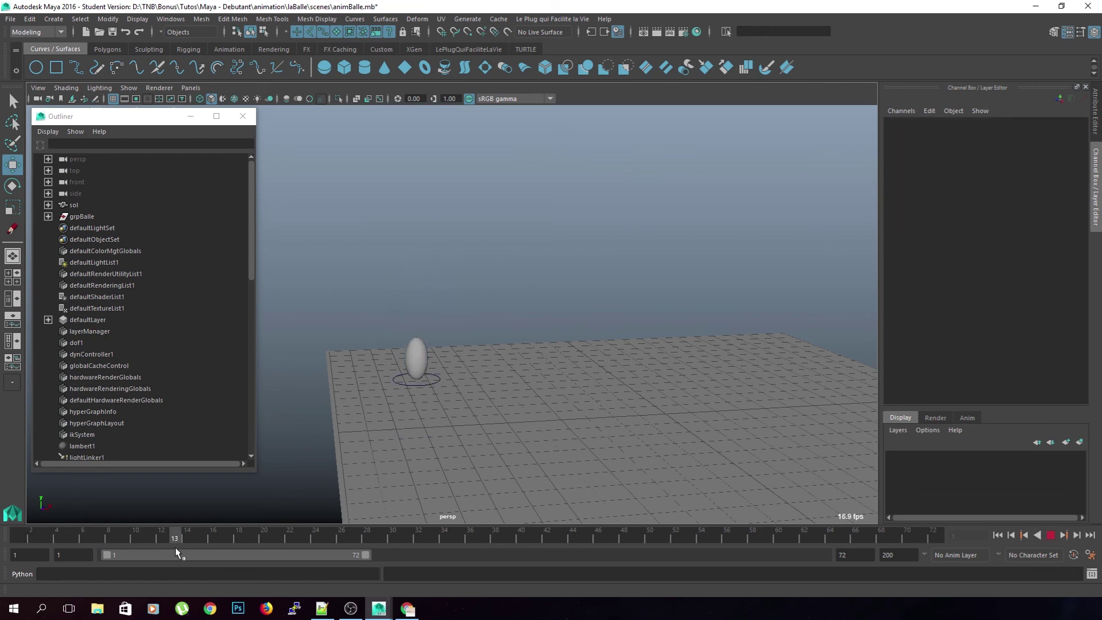
click(423, 385)
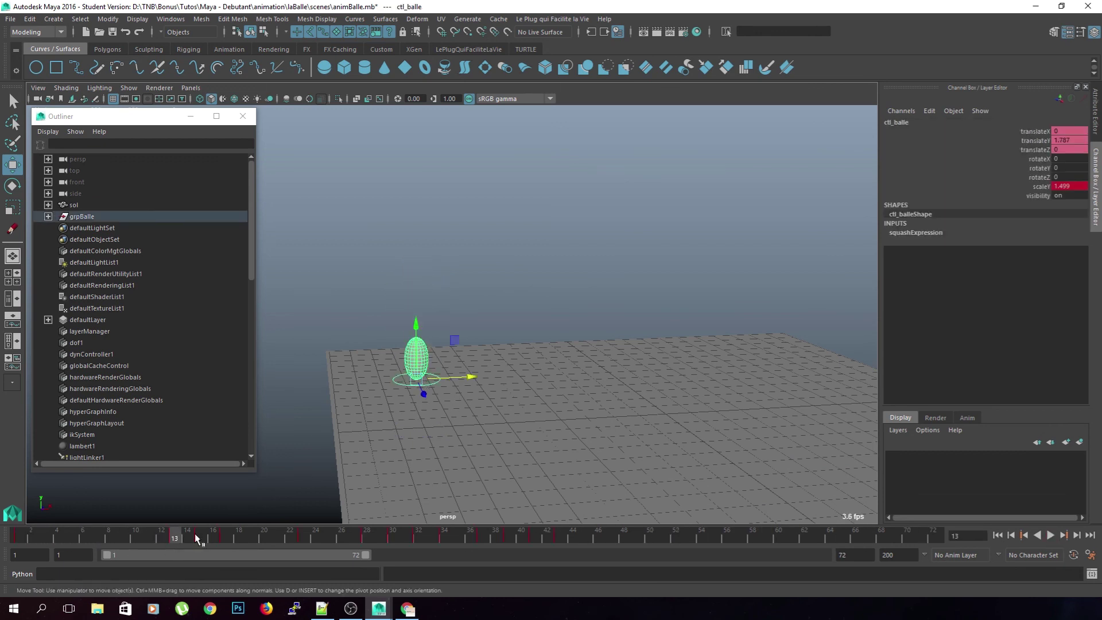
key(alt+v)
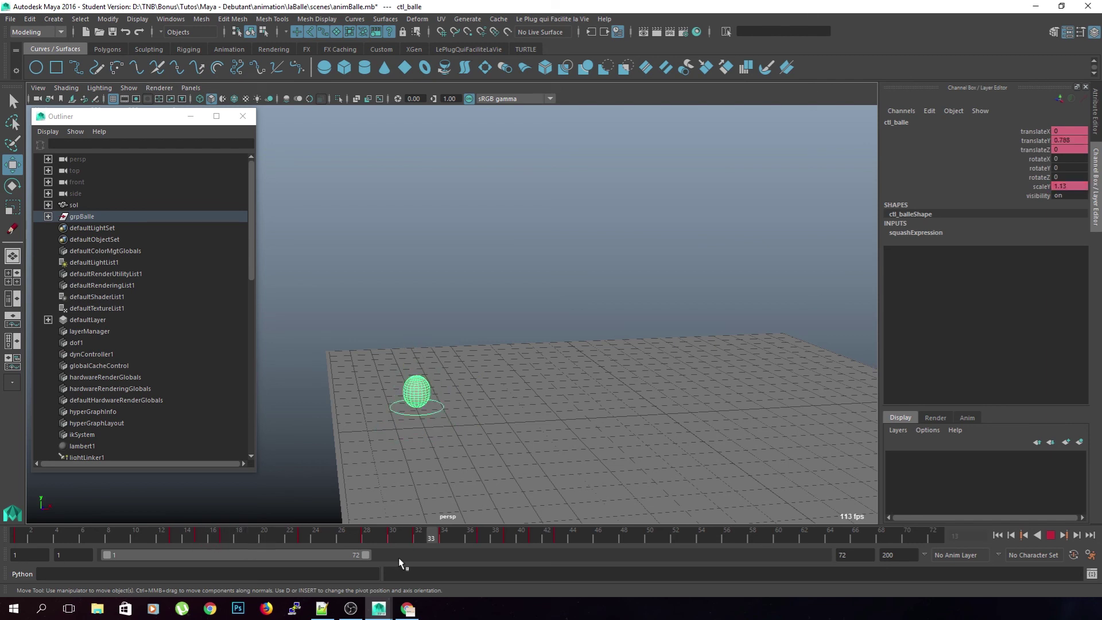
Step: Return to frame 1 with nothing selected and save the scene
key(alt+shift+v)
mouse_move(597, 252)
alt+mouse_down()
mouse_move(545, 273)
mouse_move(612, 256)
alt+mouse_up()
click(600, 254)
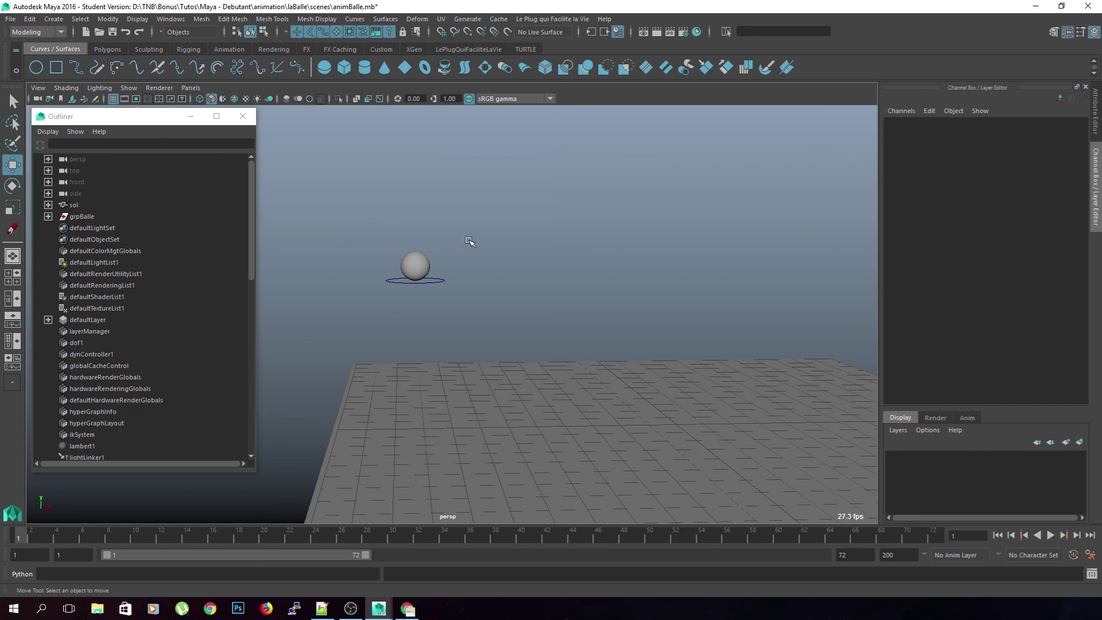
key(ctrl+s)
click(525, 314)
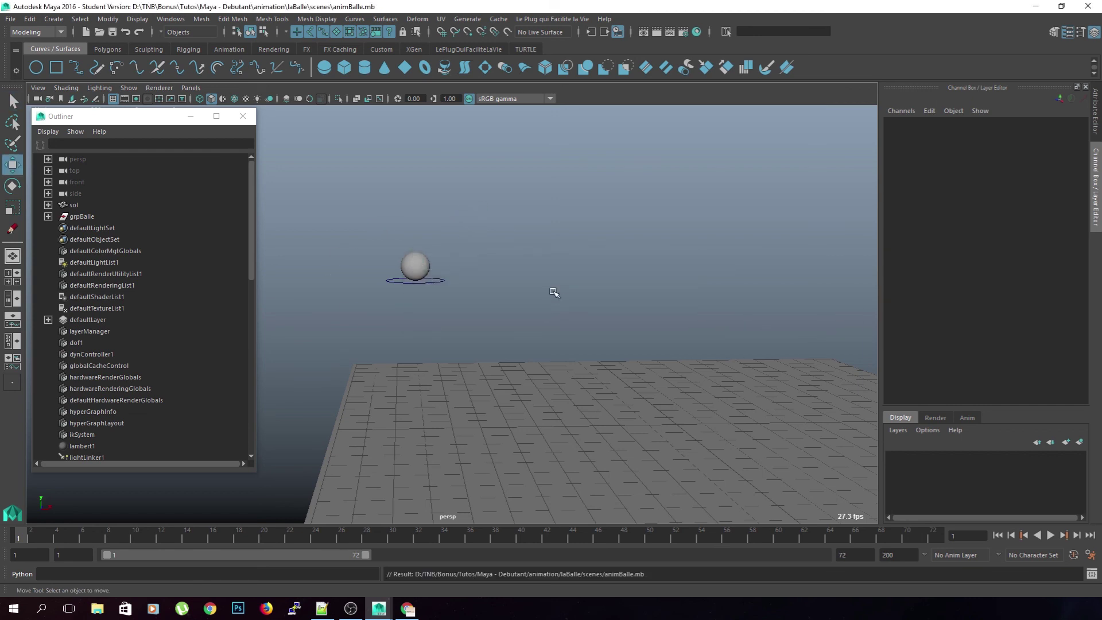
alt+drag(622, 317, 494, 300)
alt+drag(426, 358, 612, 396)
mouse_move(647, 430)
alt+mouse_down()
mouse_move(654, 418)
mouse_move(561, 435)
mouse_move(550, 425)
mouse_move(629, 434)
alt+mouse_up()
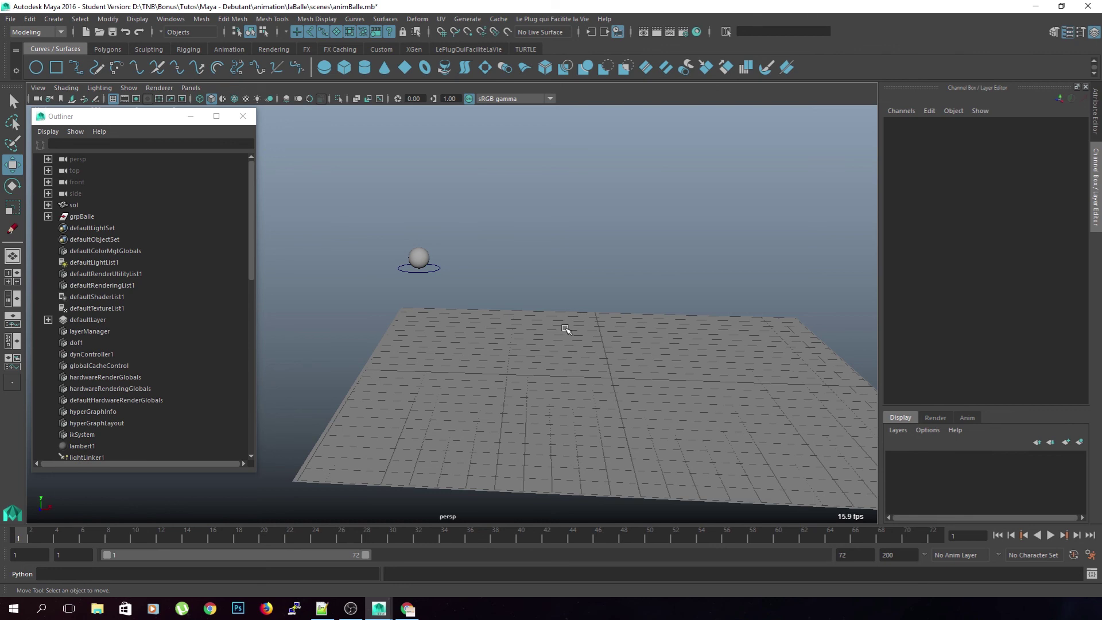
alt+drag(561, 362, 552, 374)
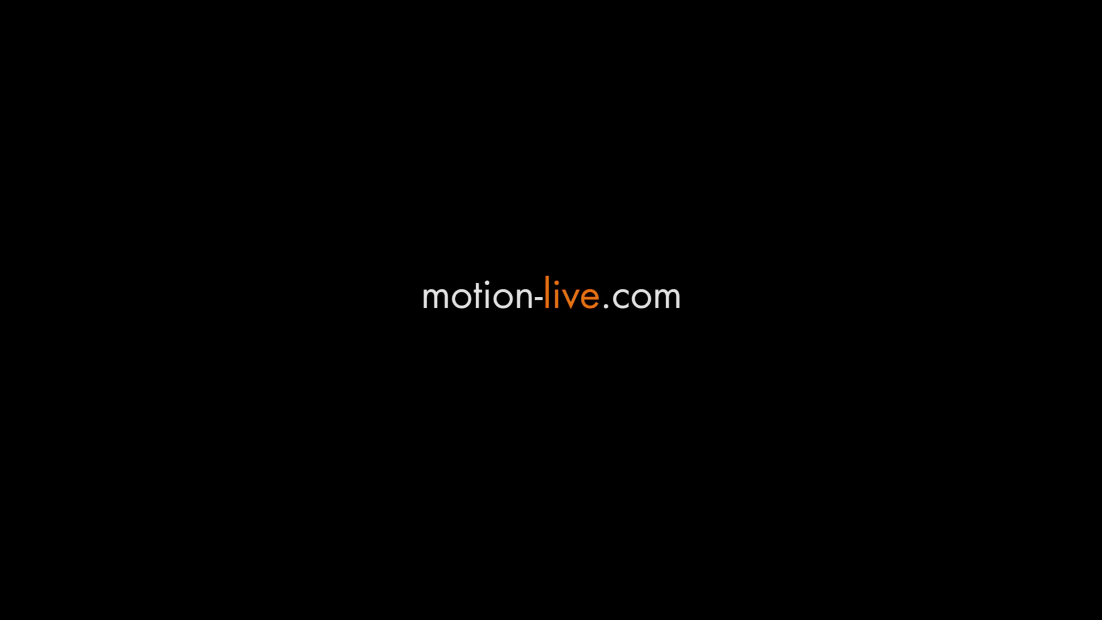